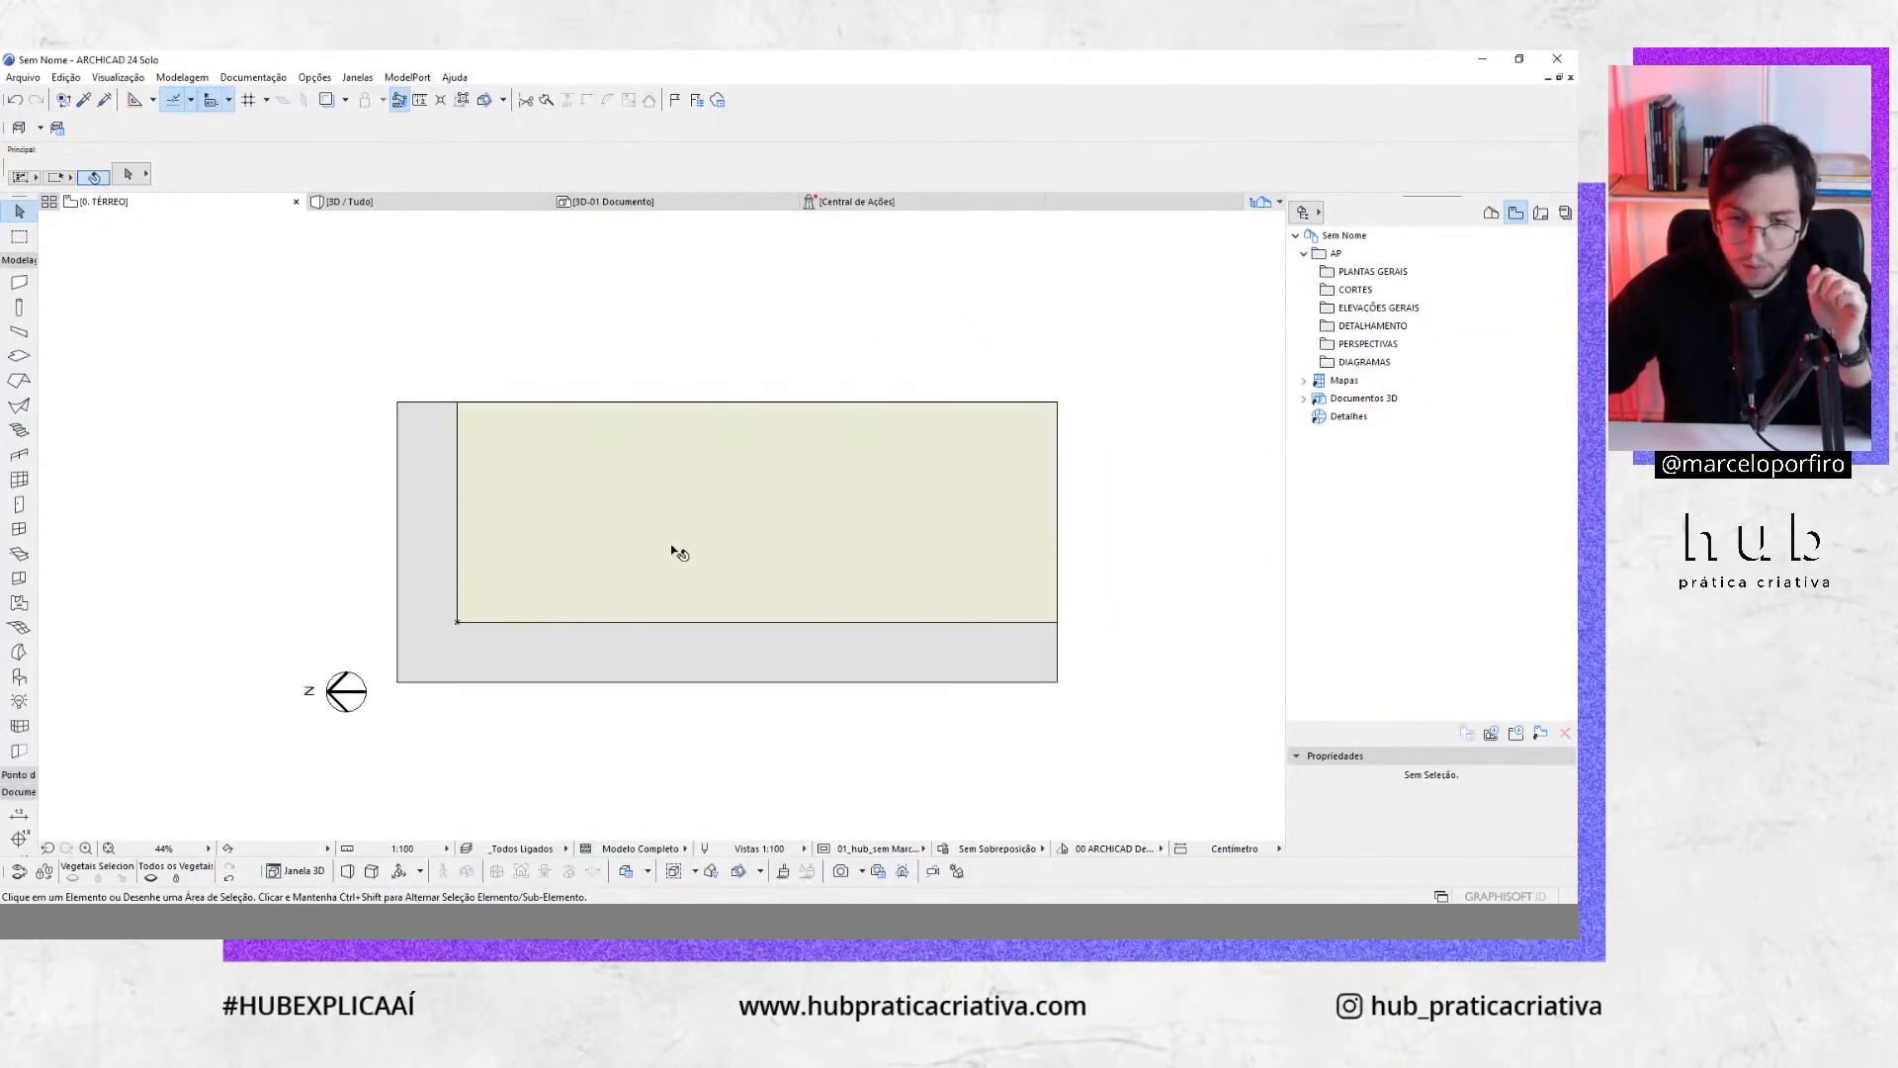
# Start measuring along the street-side edge of the terrain from its corner
pyautogui.scroll(-2, 830, 603)
pyautogui.press('m')
pyautogui.click(486, 632)
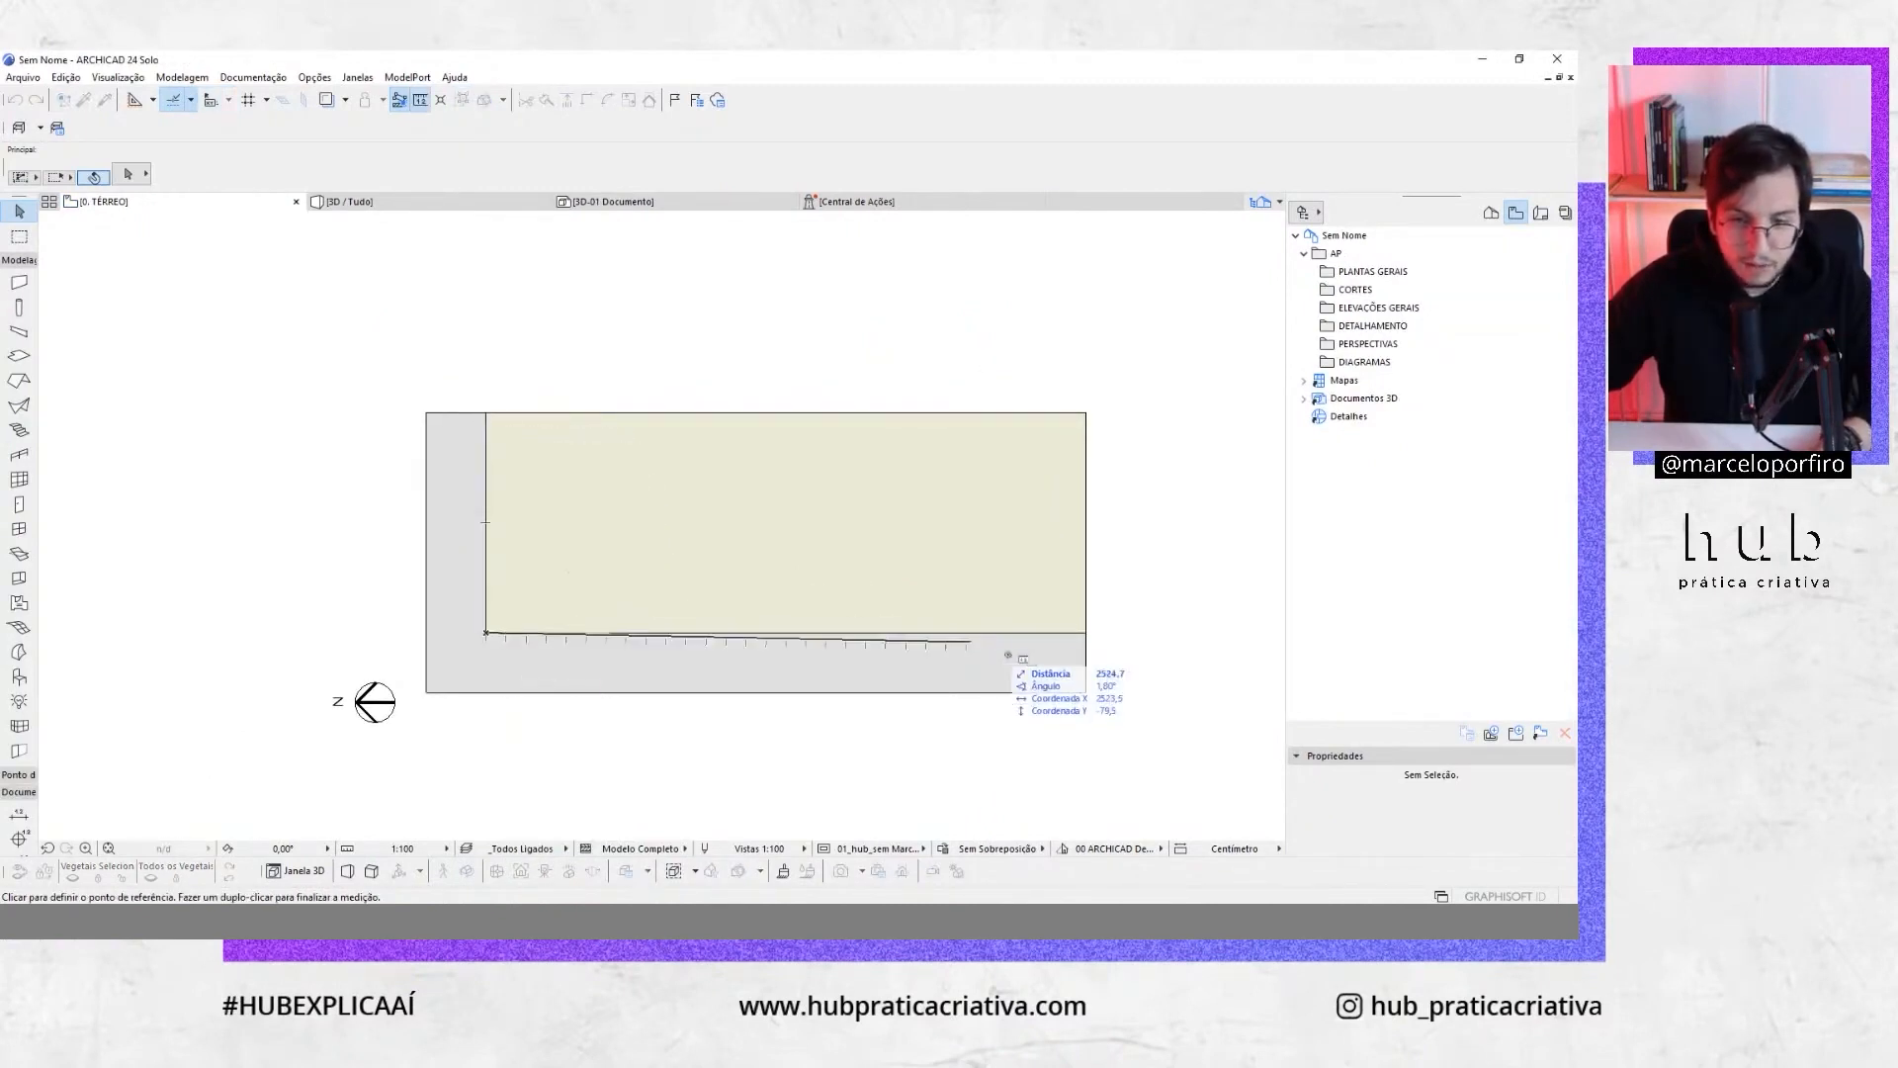
pyautogui.press('Escape')
pyautogui.moveTo(421, 708); pyautogui.dragTo(456, 696, button='middle')
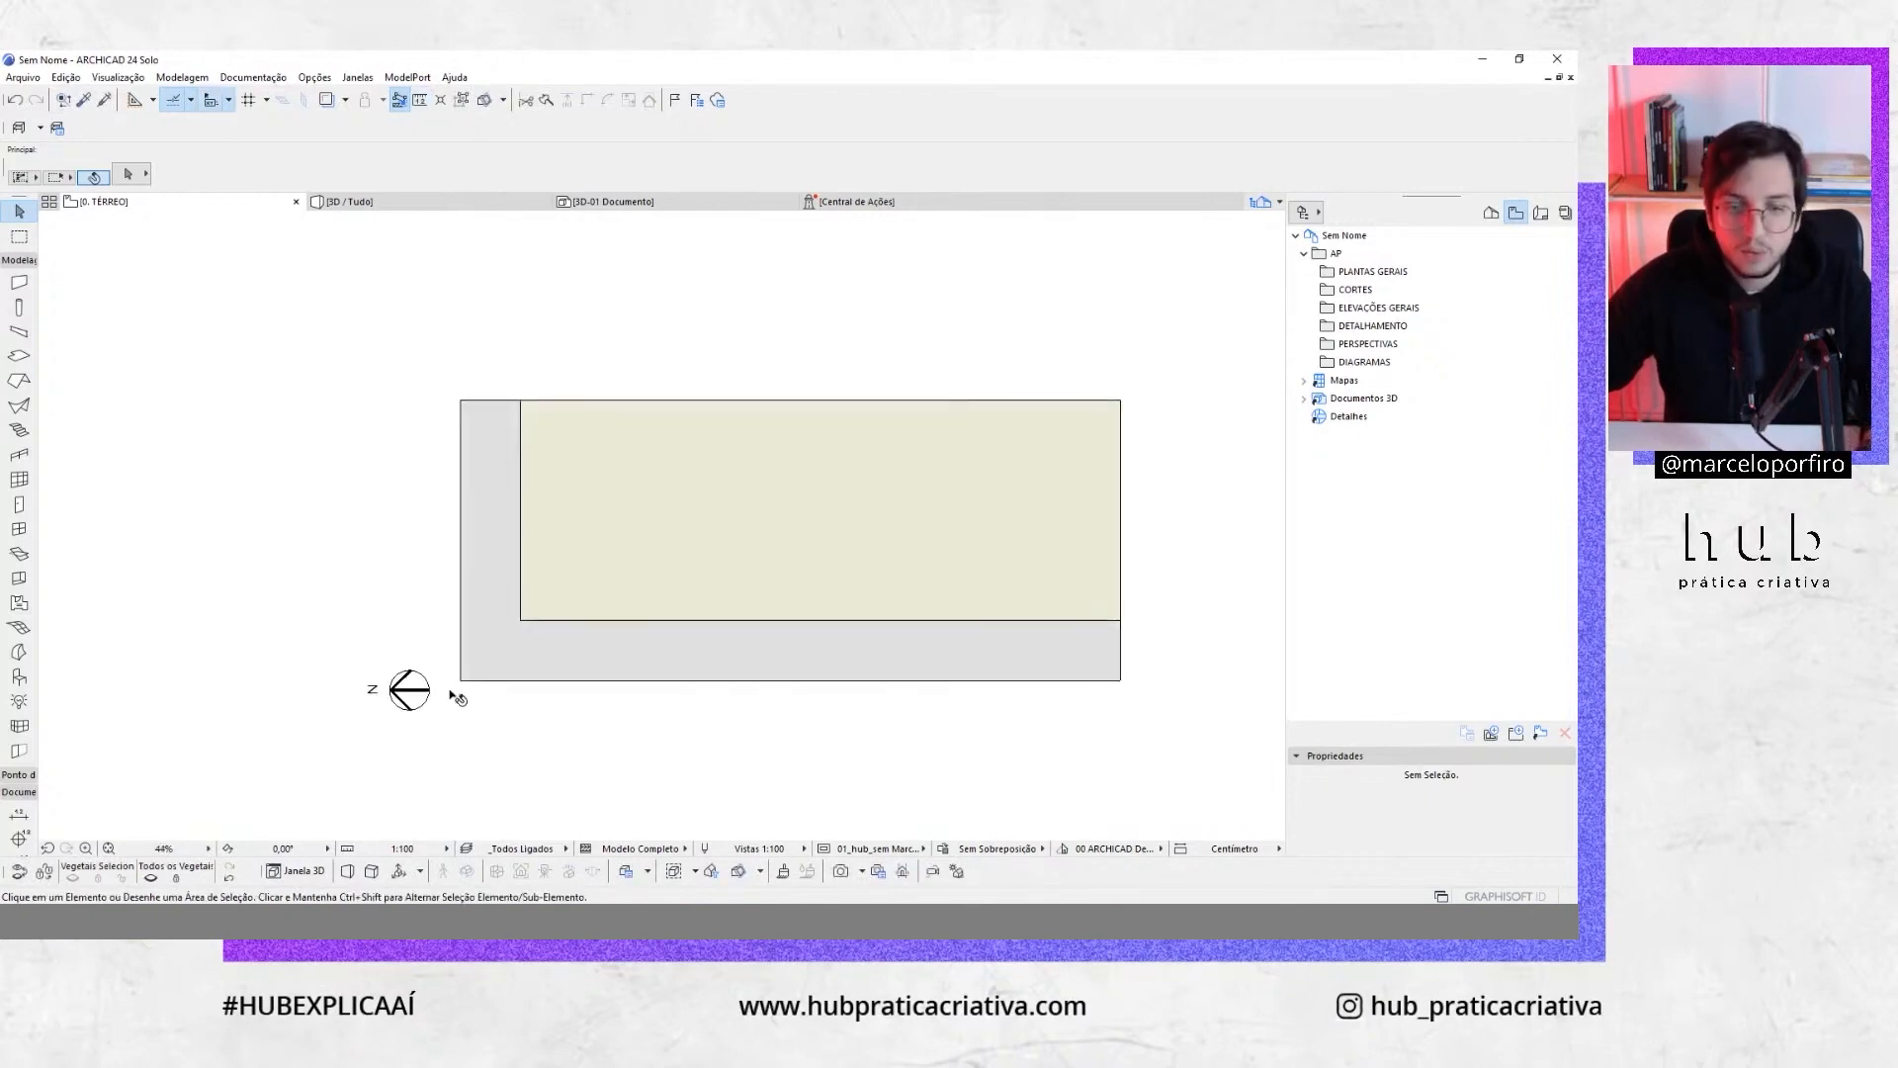
# Examine the north symbol beside the site and its orientation relative to the terrain
pyautogui.moveTo(637, 638)
pyautogui.mouseDown(button='middle')
pyautogui.moveTo(590, 645)
pyautogui.moveTo(626, 631)
pyautogui.mouseUp(button='middle')
pyautogui.scroll(1, 635, 627)
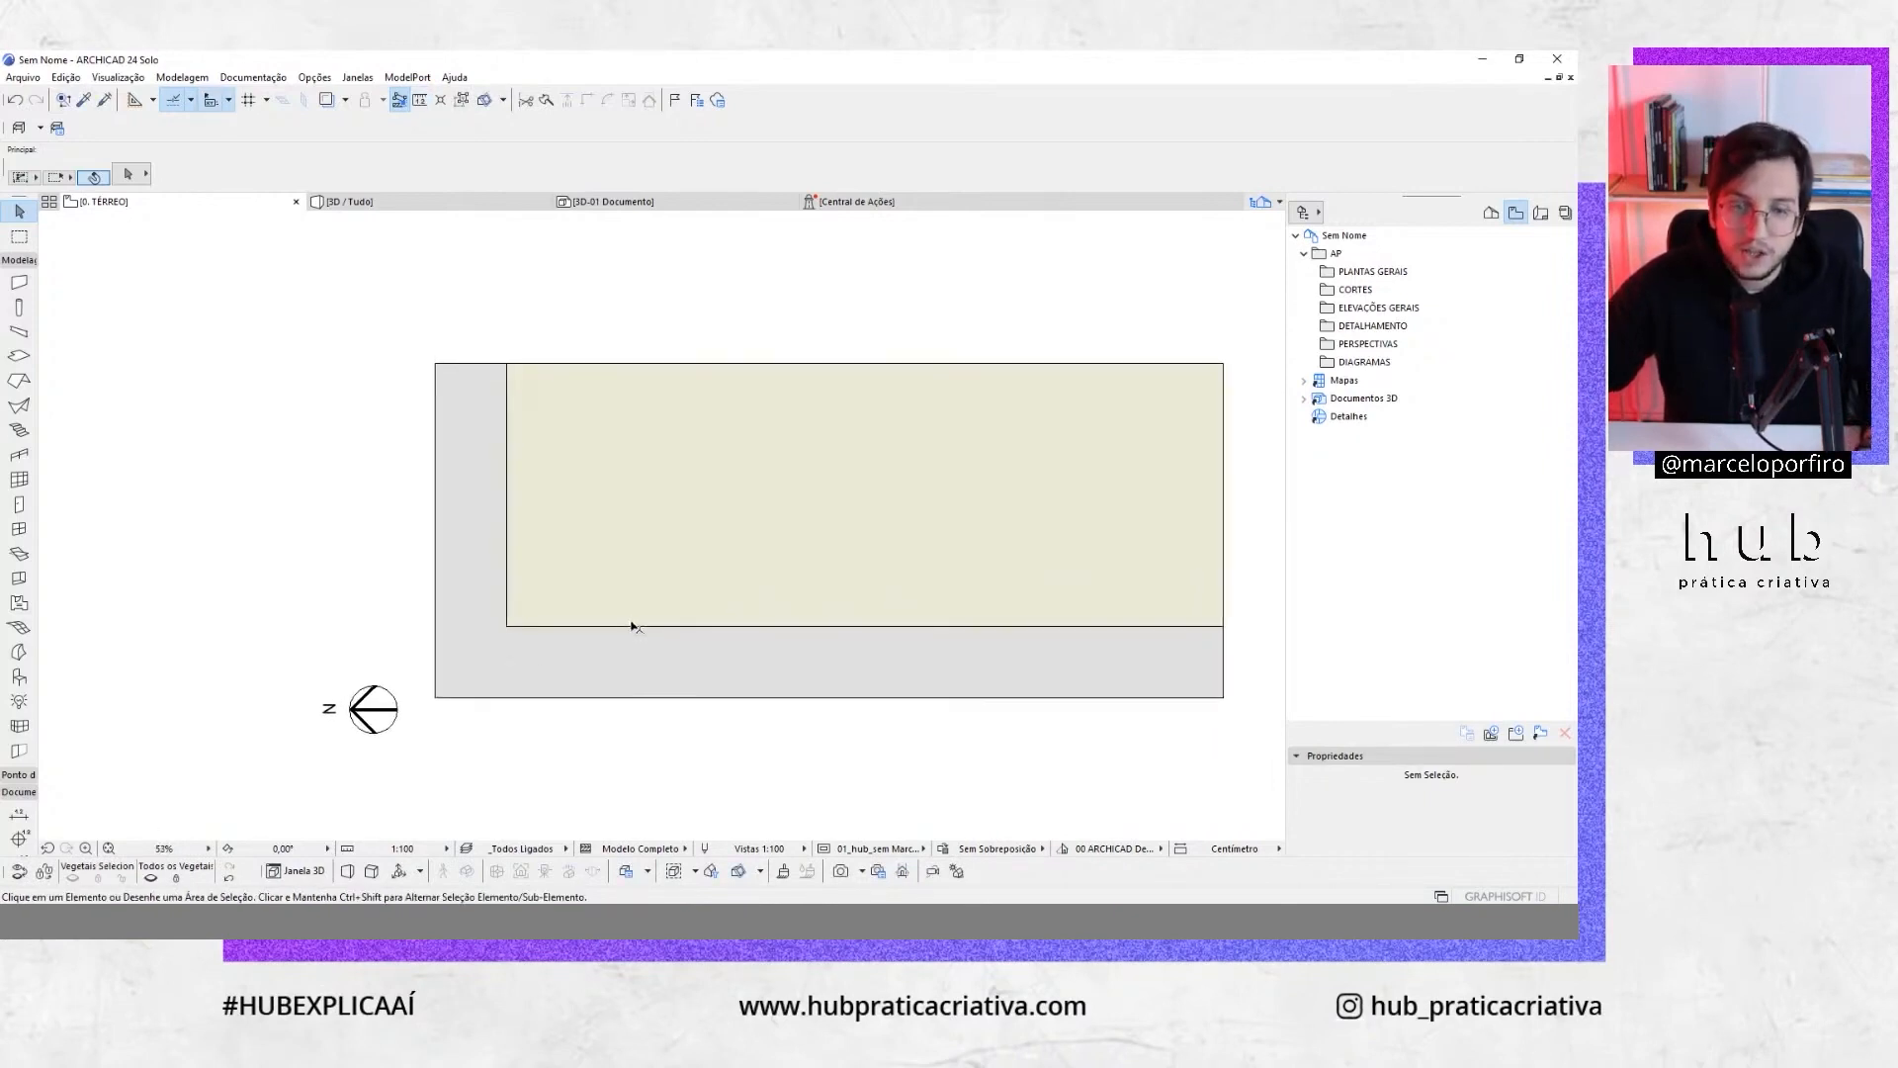
pyautogui.click(380, 706)
pyautogui.moveTo(383, 713); pyautogui.dragTo(442, 678, button='middle')
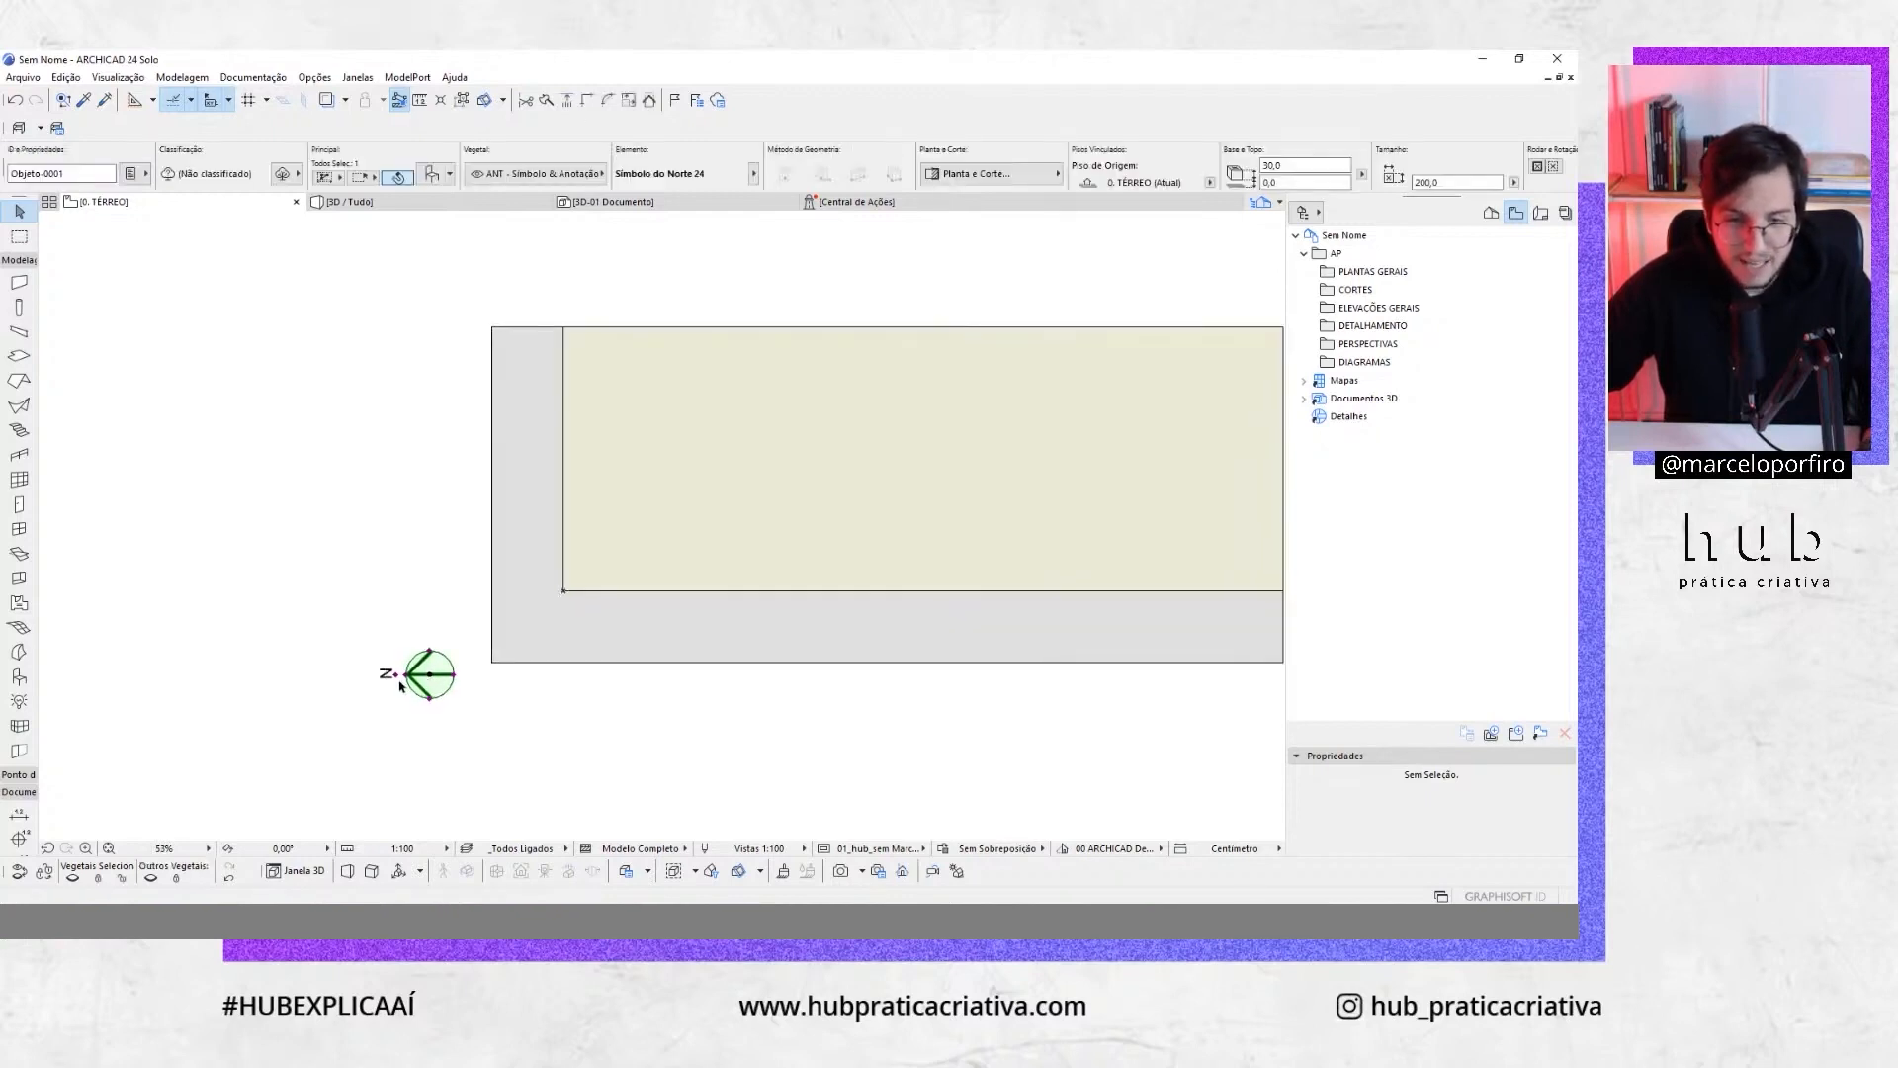
pyautogui.press('Escape')
pyautogui.scroll(-1, 411, 666)
pyautogui.moveTo(592, 629); pyautogui.dragTo(515, 650, button='middle')
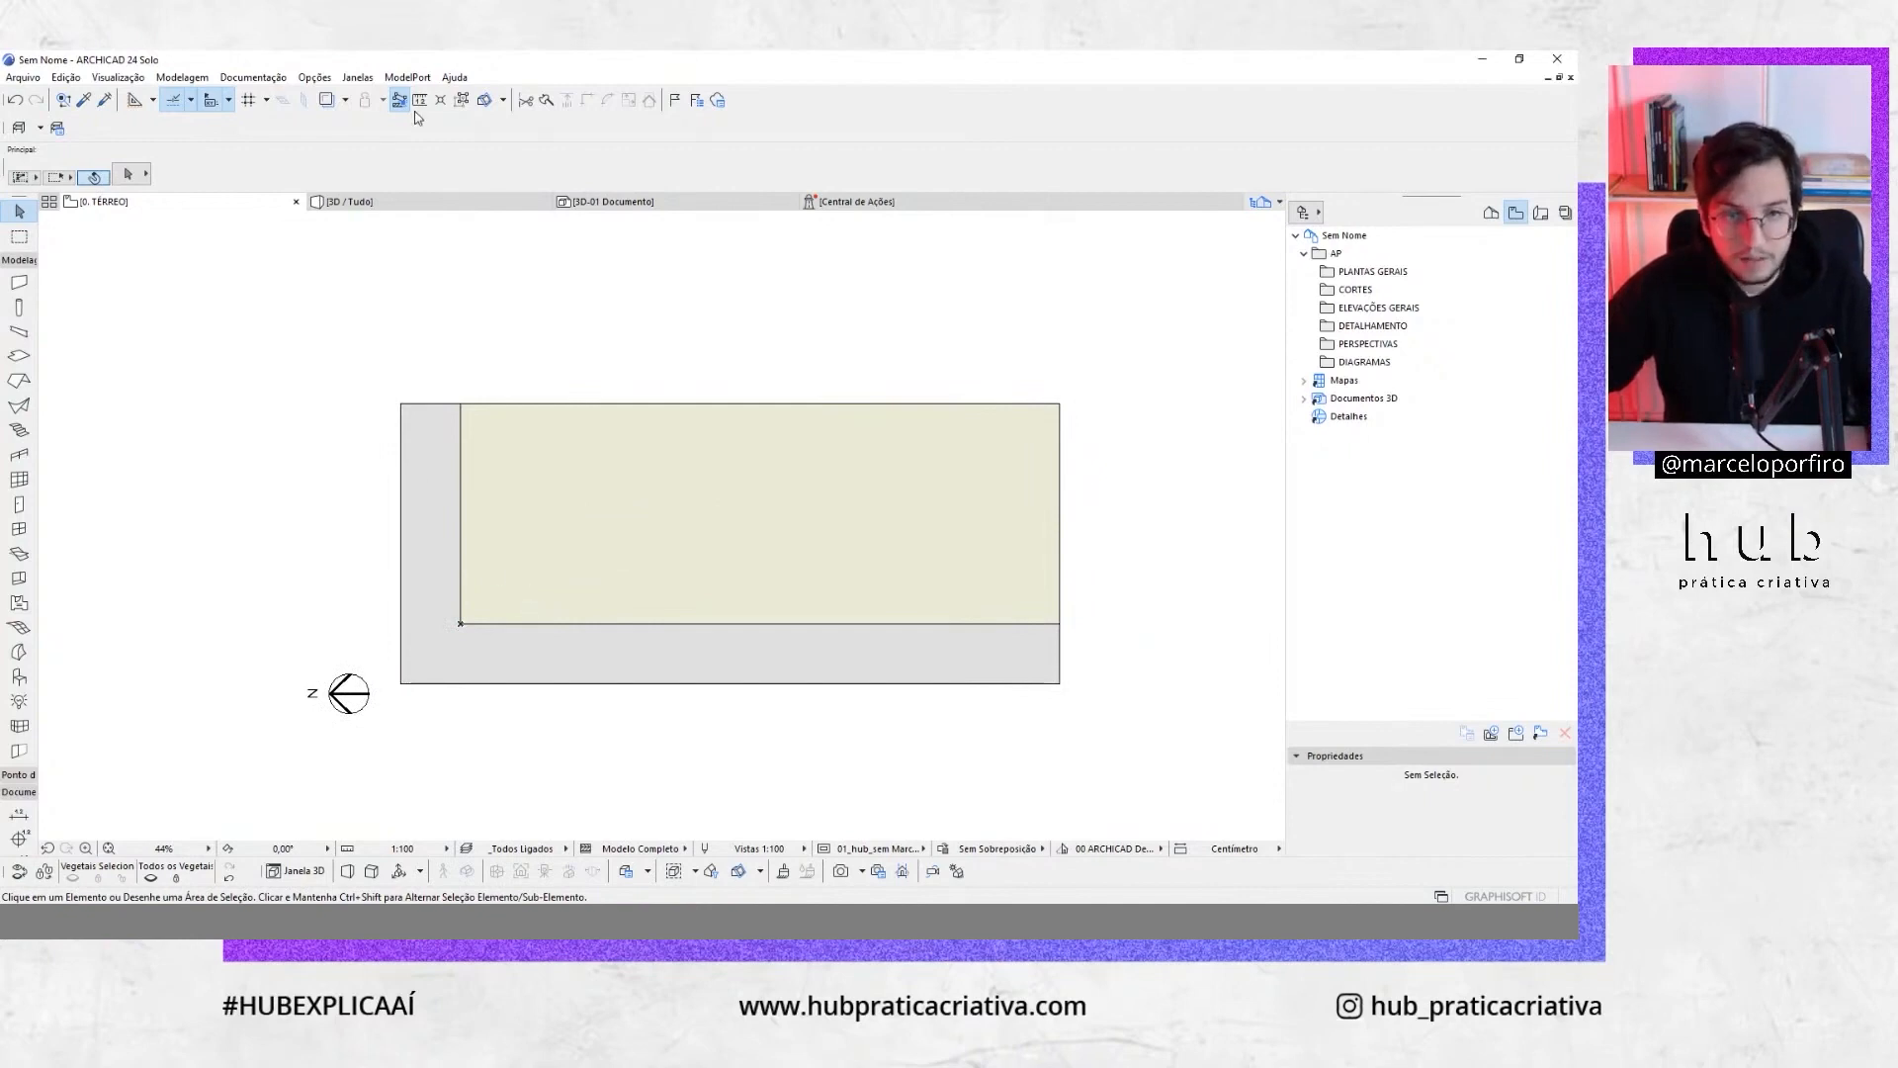
# Define the project north from an origin beside the site, pointing downward and slightly left at about 253°
pyautogui.click(314, 77)
pyautogui.moveTo(401, 235)
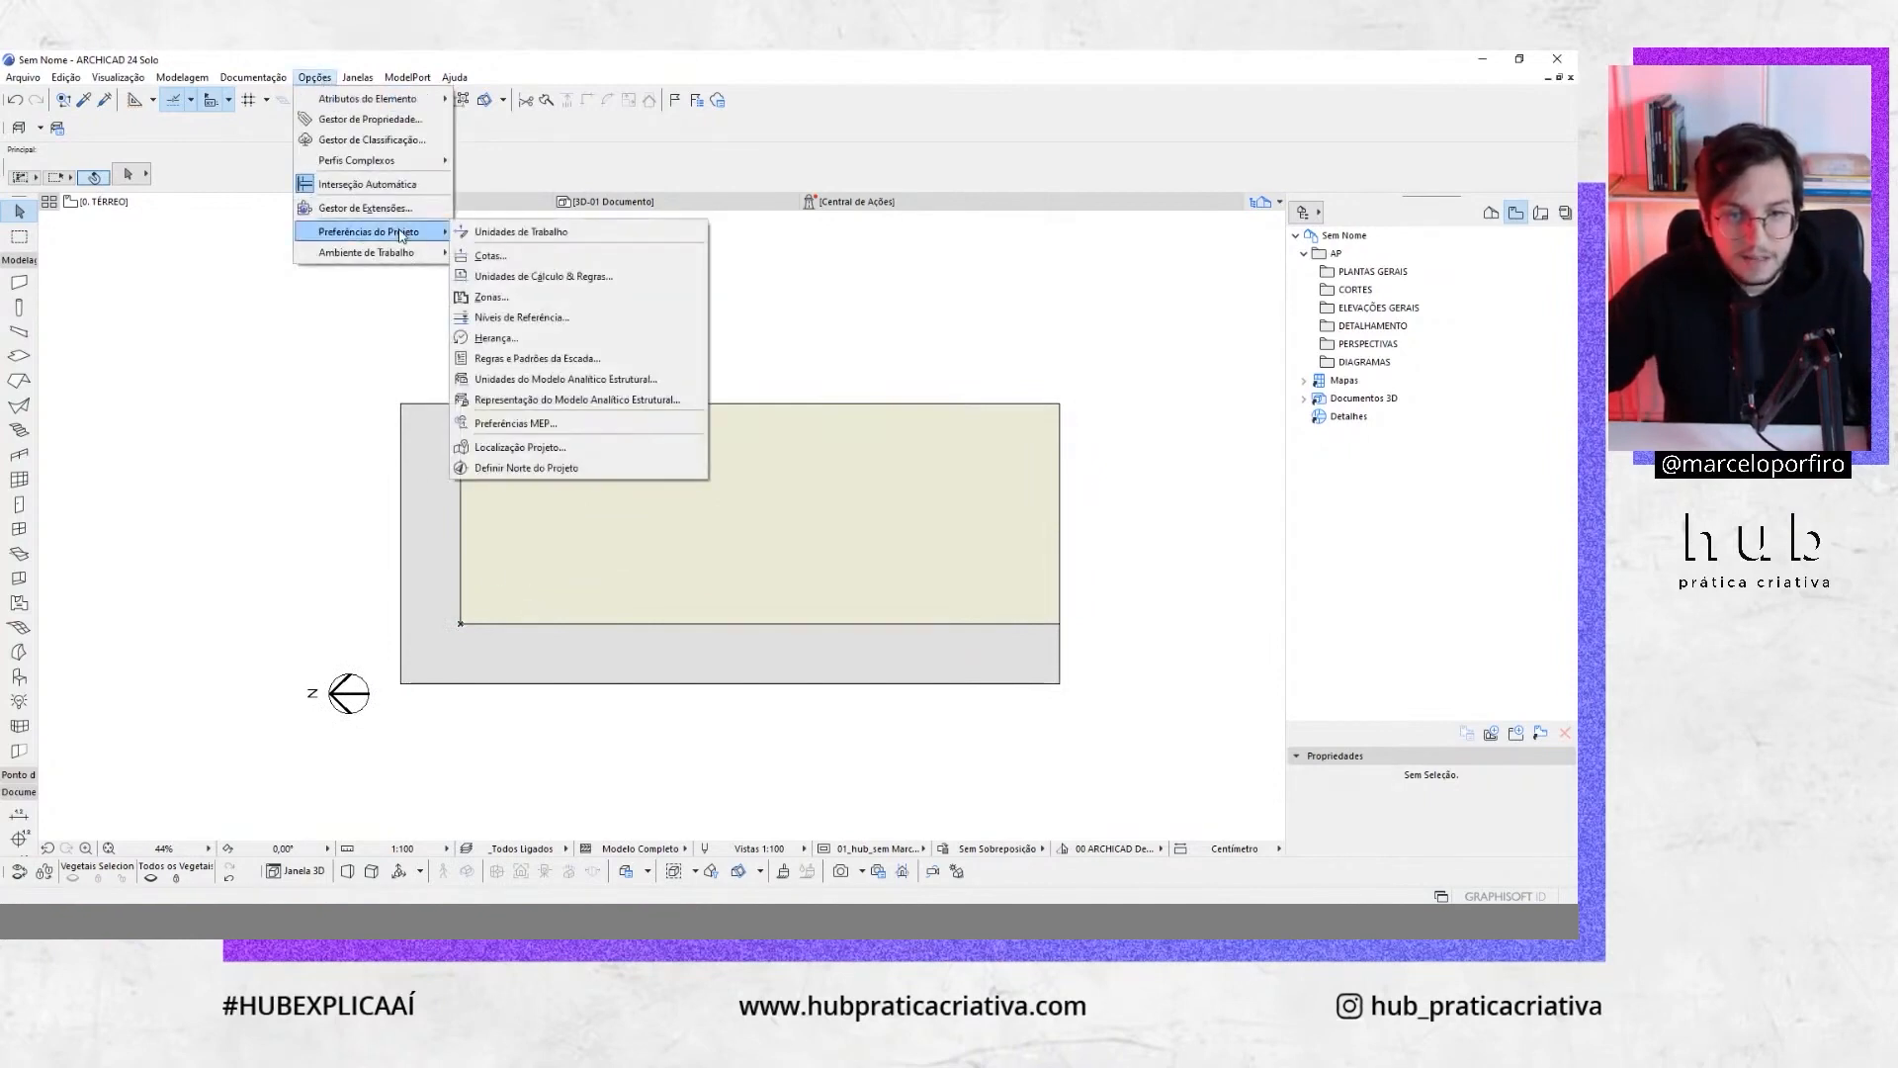
pyautogui.click(542, 470)
pyautogui.moveTo(441, 494); pyautogui.dragTo(601, 440, button='middle')
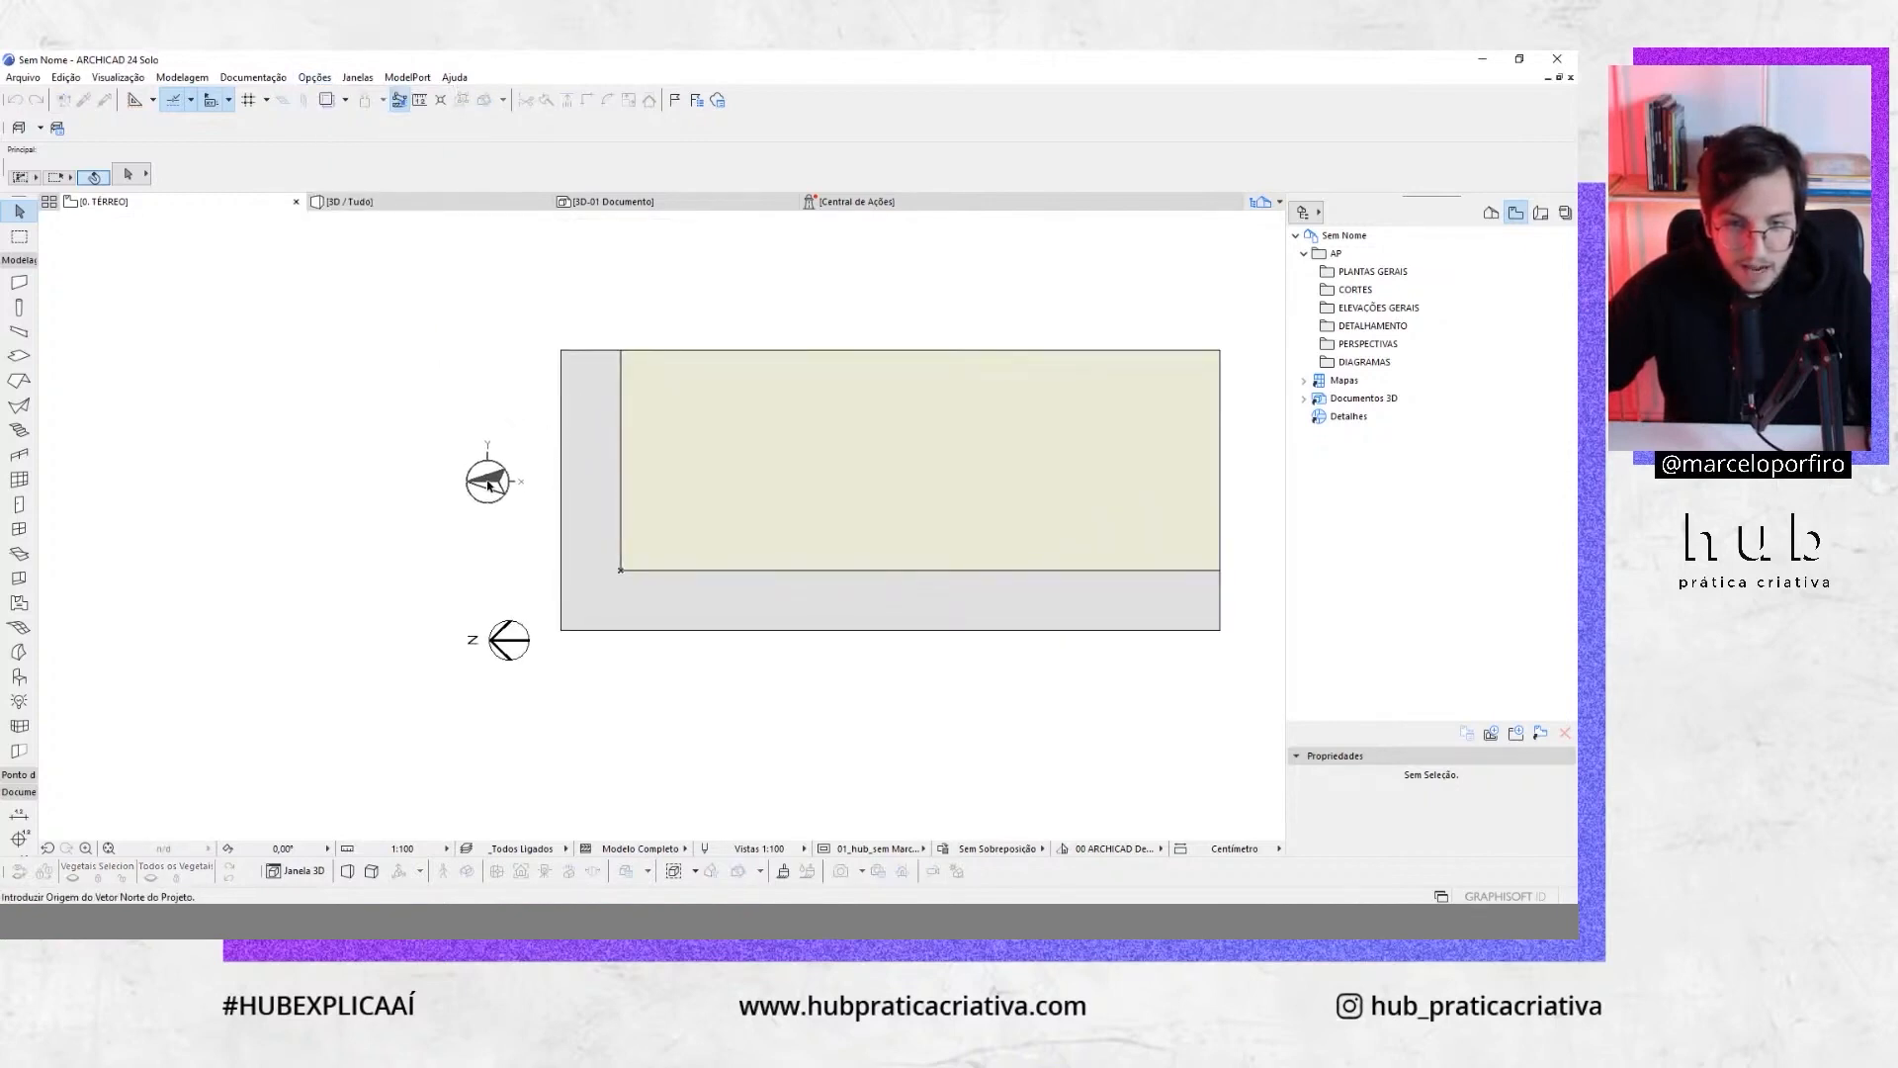
pyautogui.click(488, 485)
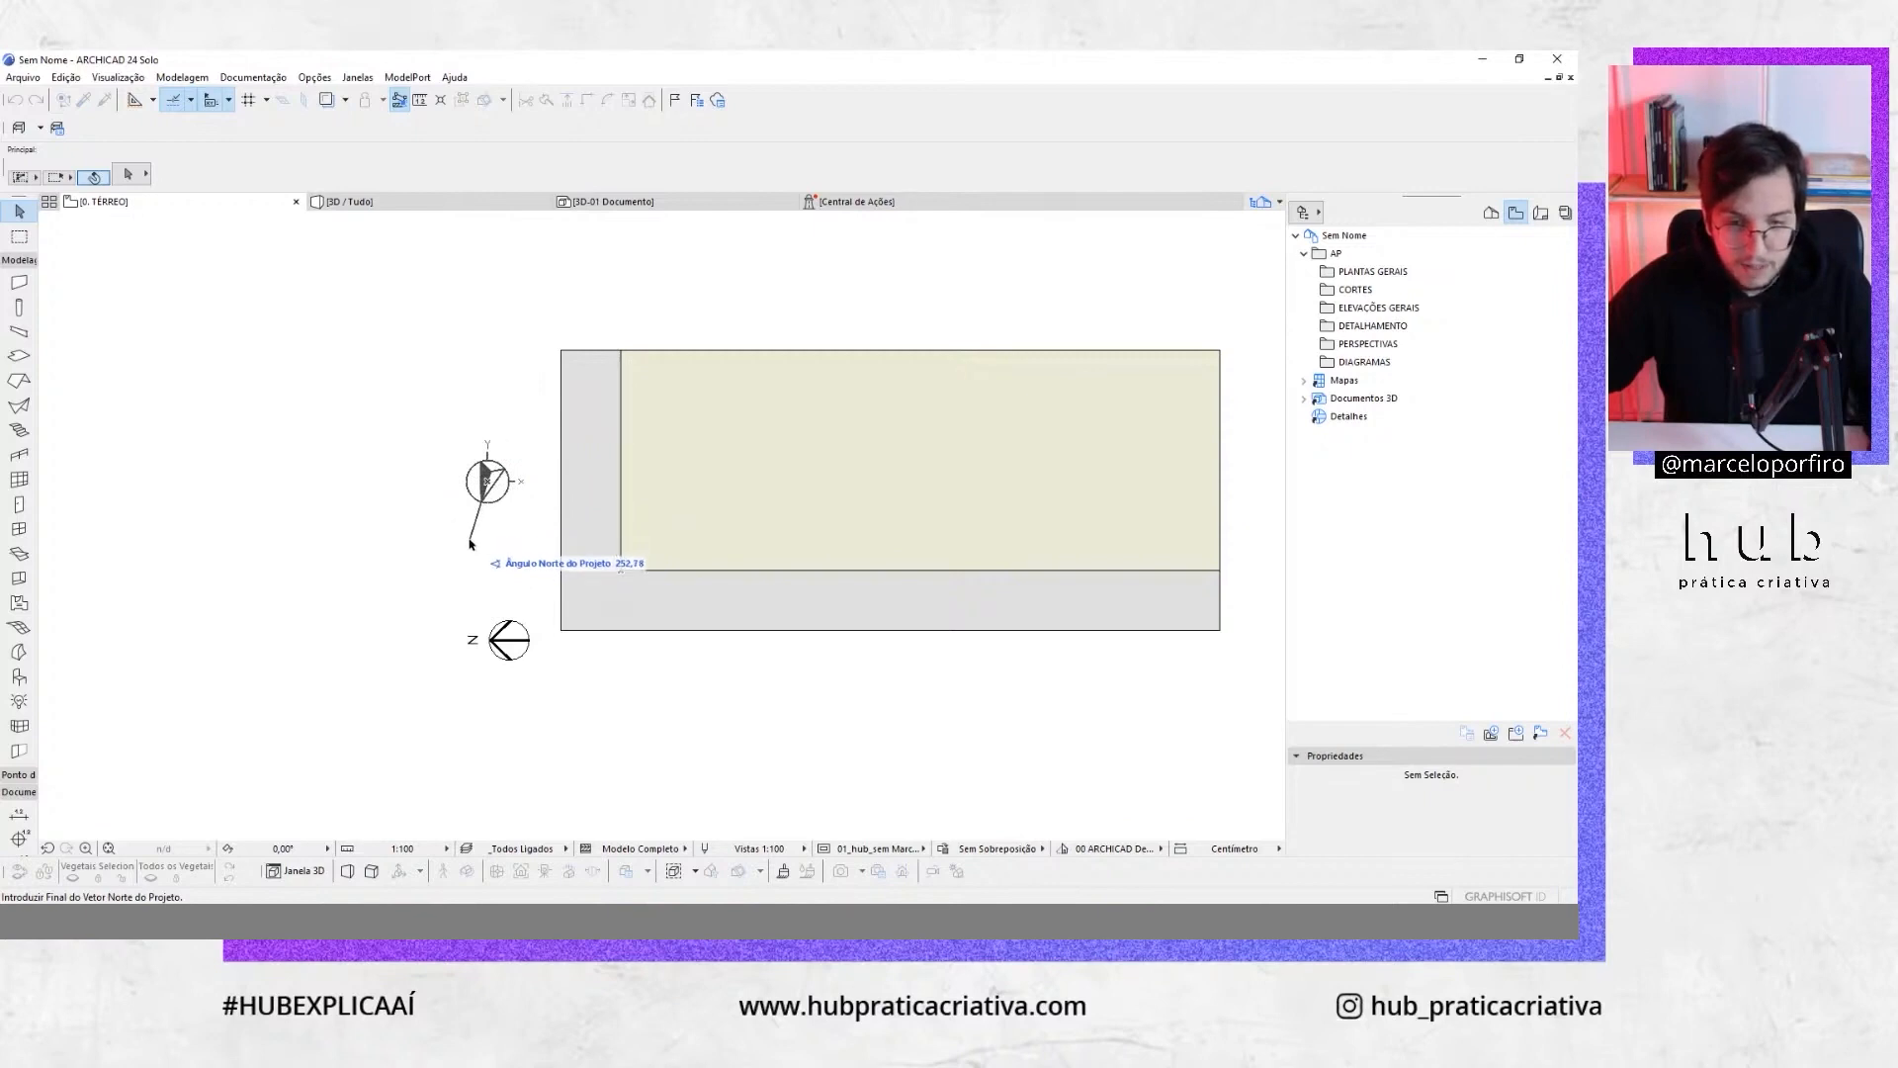
pyautogui.click(767, 566)
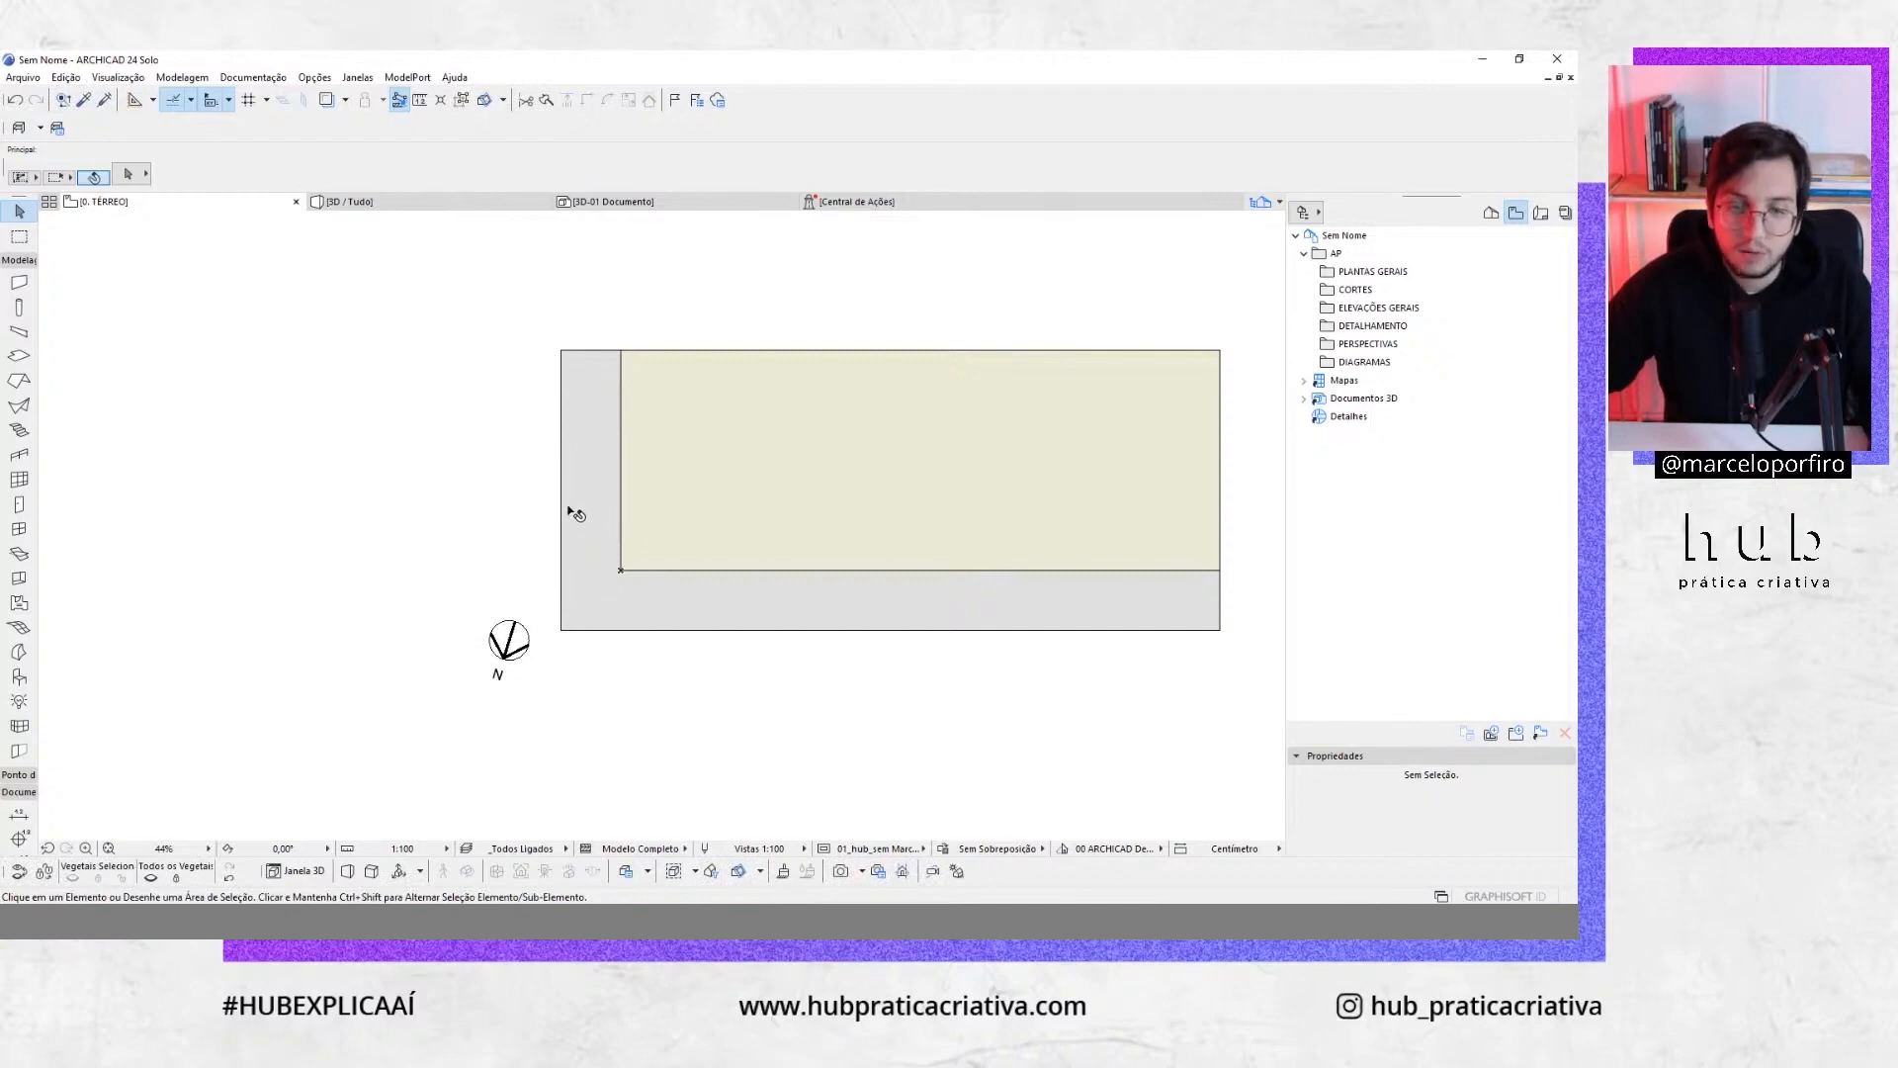
# Redefine the project north so it points left, parallel to the long sides of the terrain
pyautogui.click(315, 77)
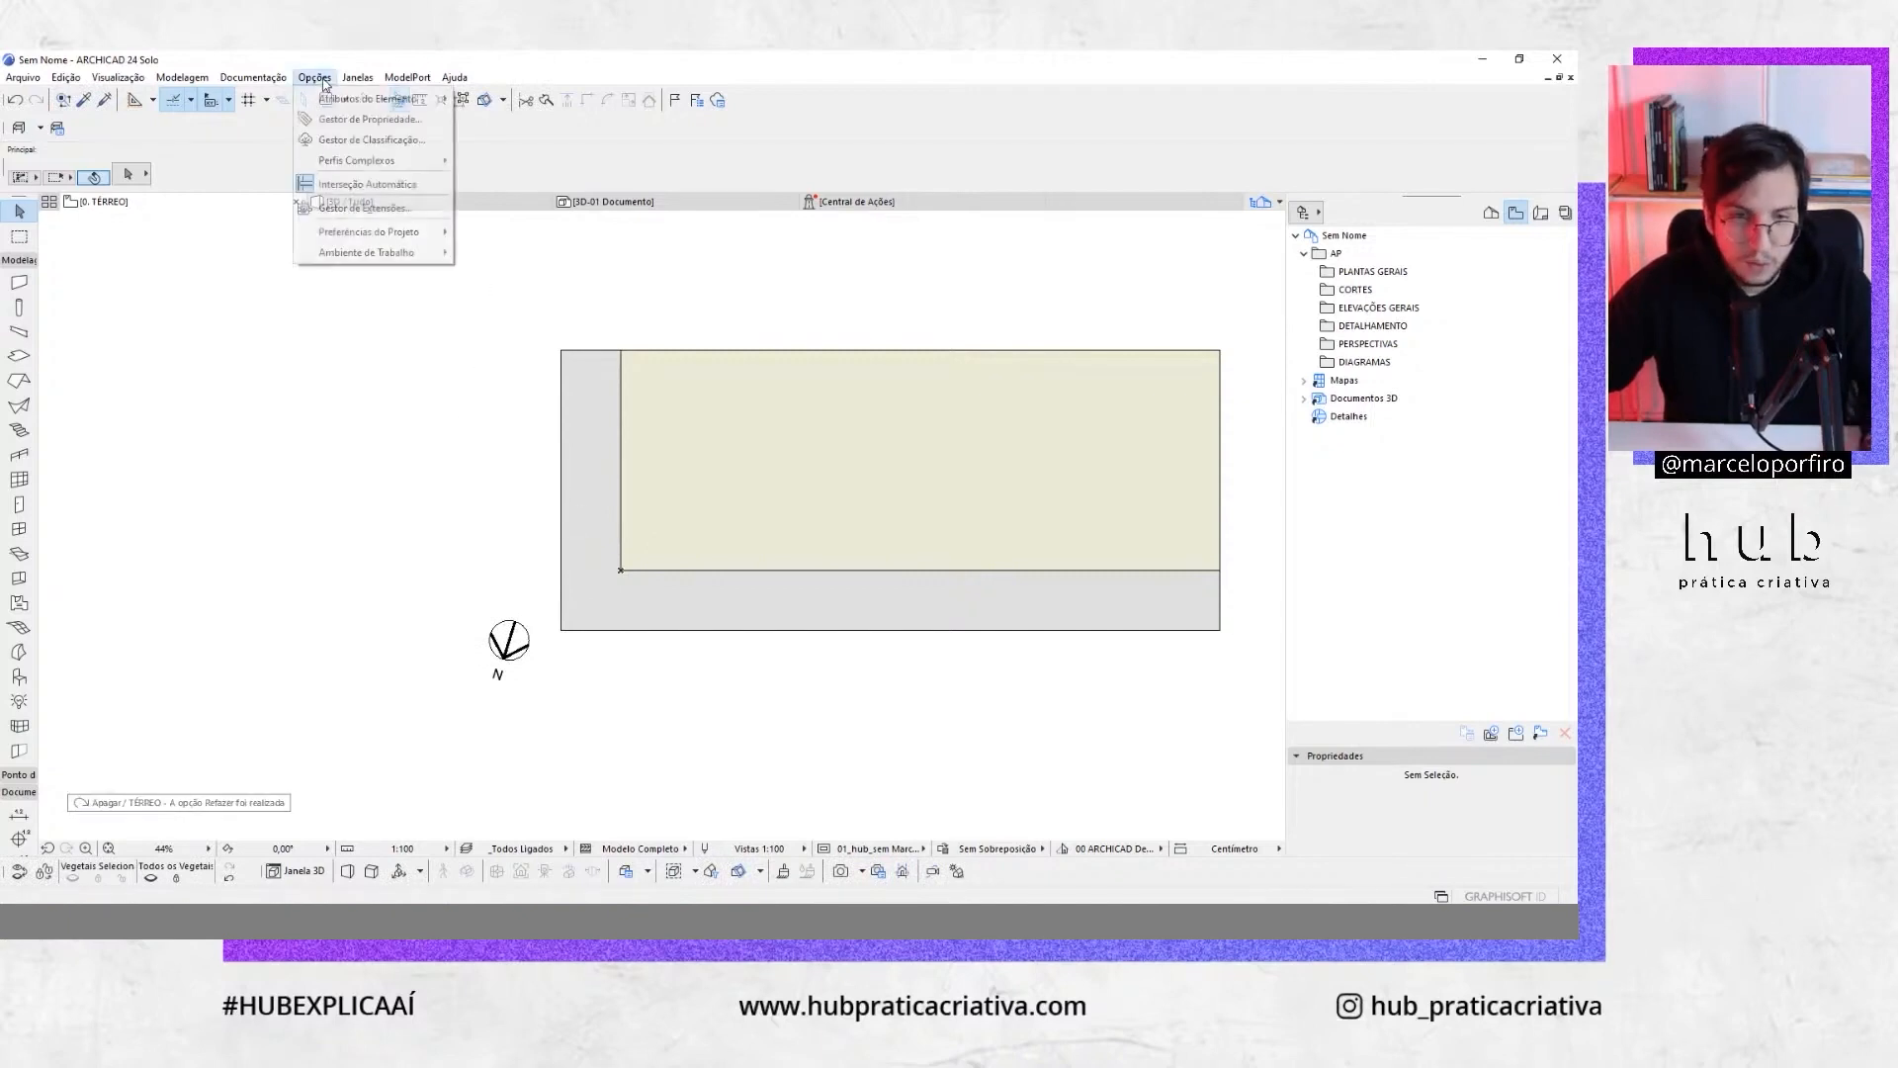
pyautogui.click(402, 233)
pyautogui.click(512, 465)
pyautogui.click(488, 462)
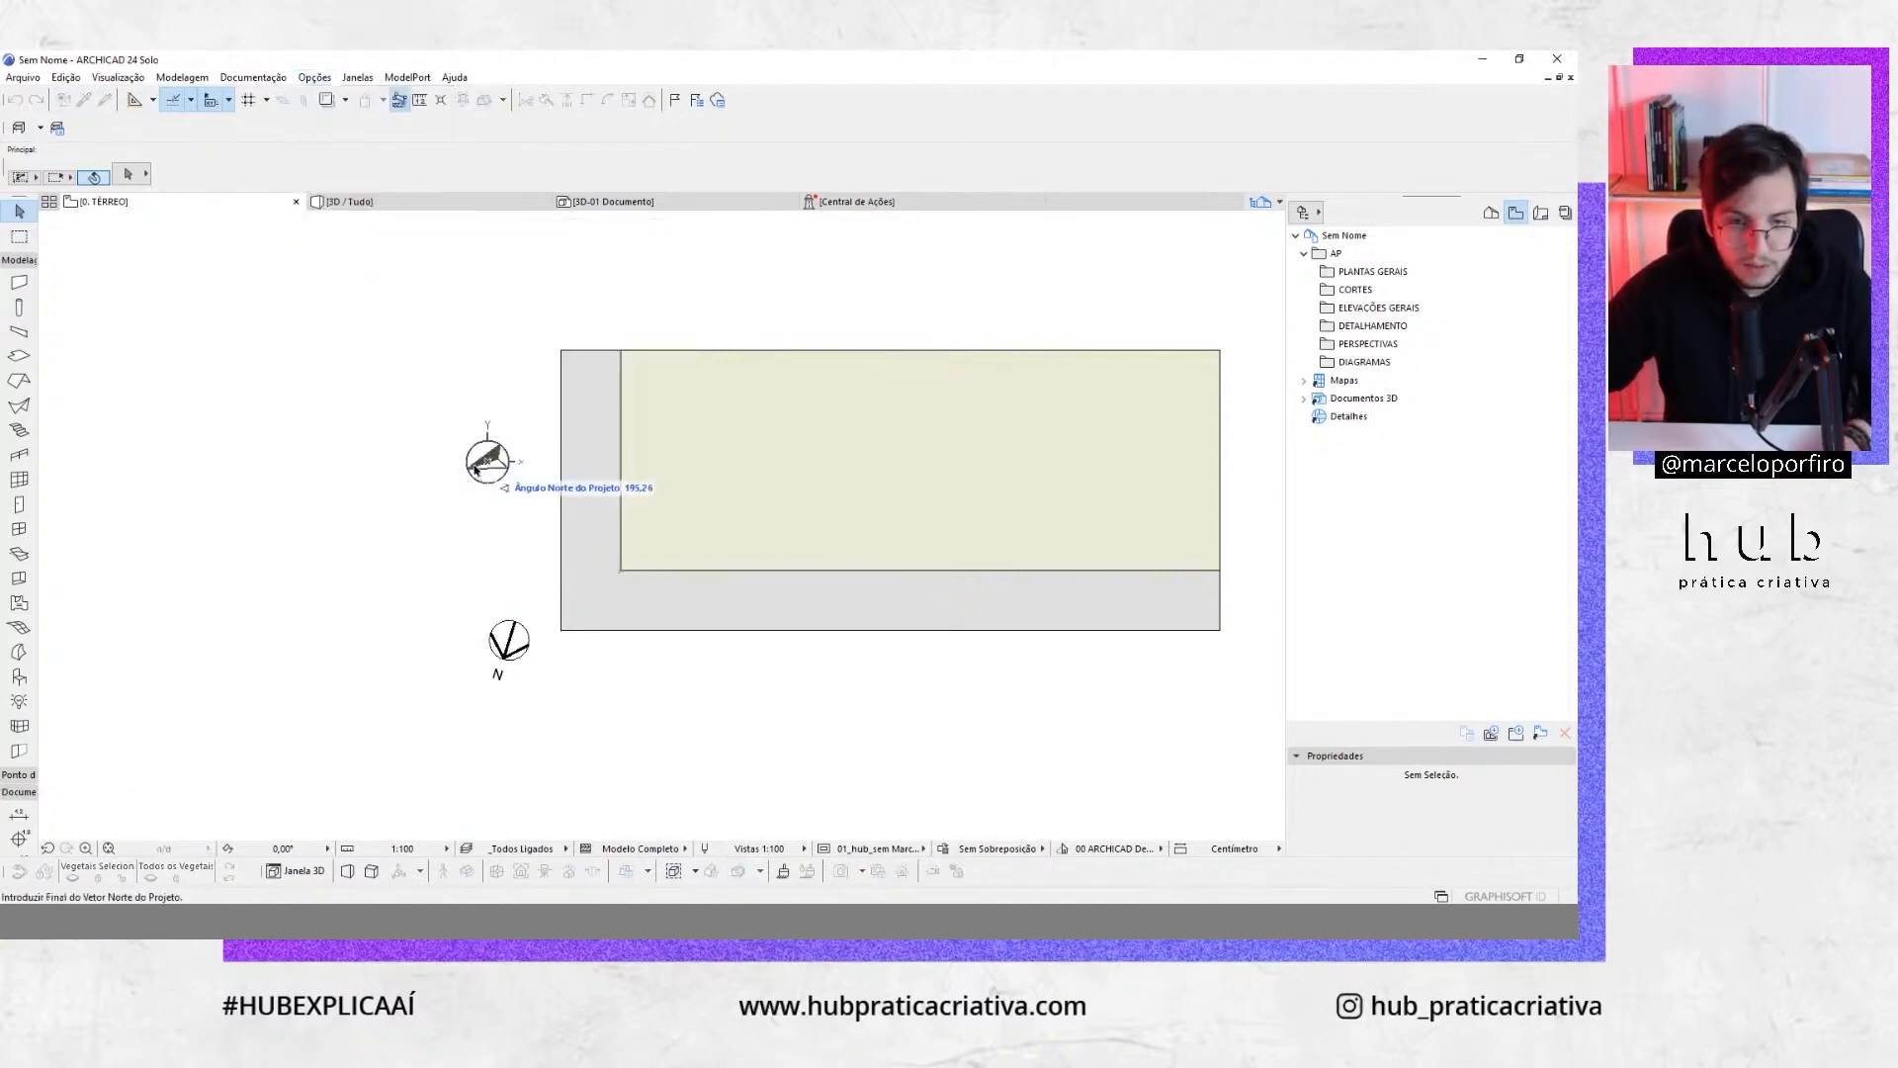
pyautogui.click(584, 508)
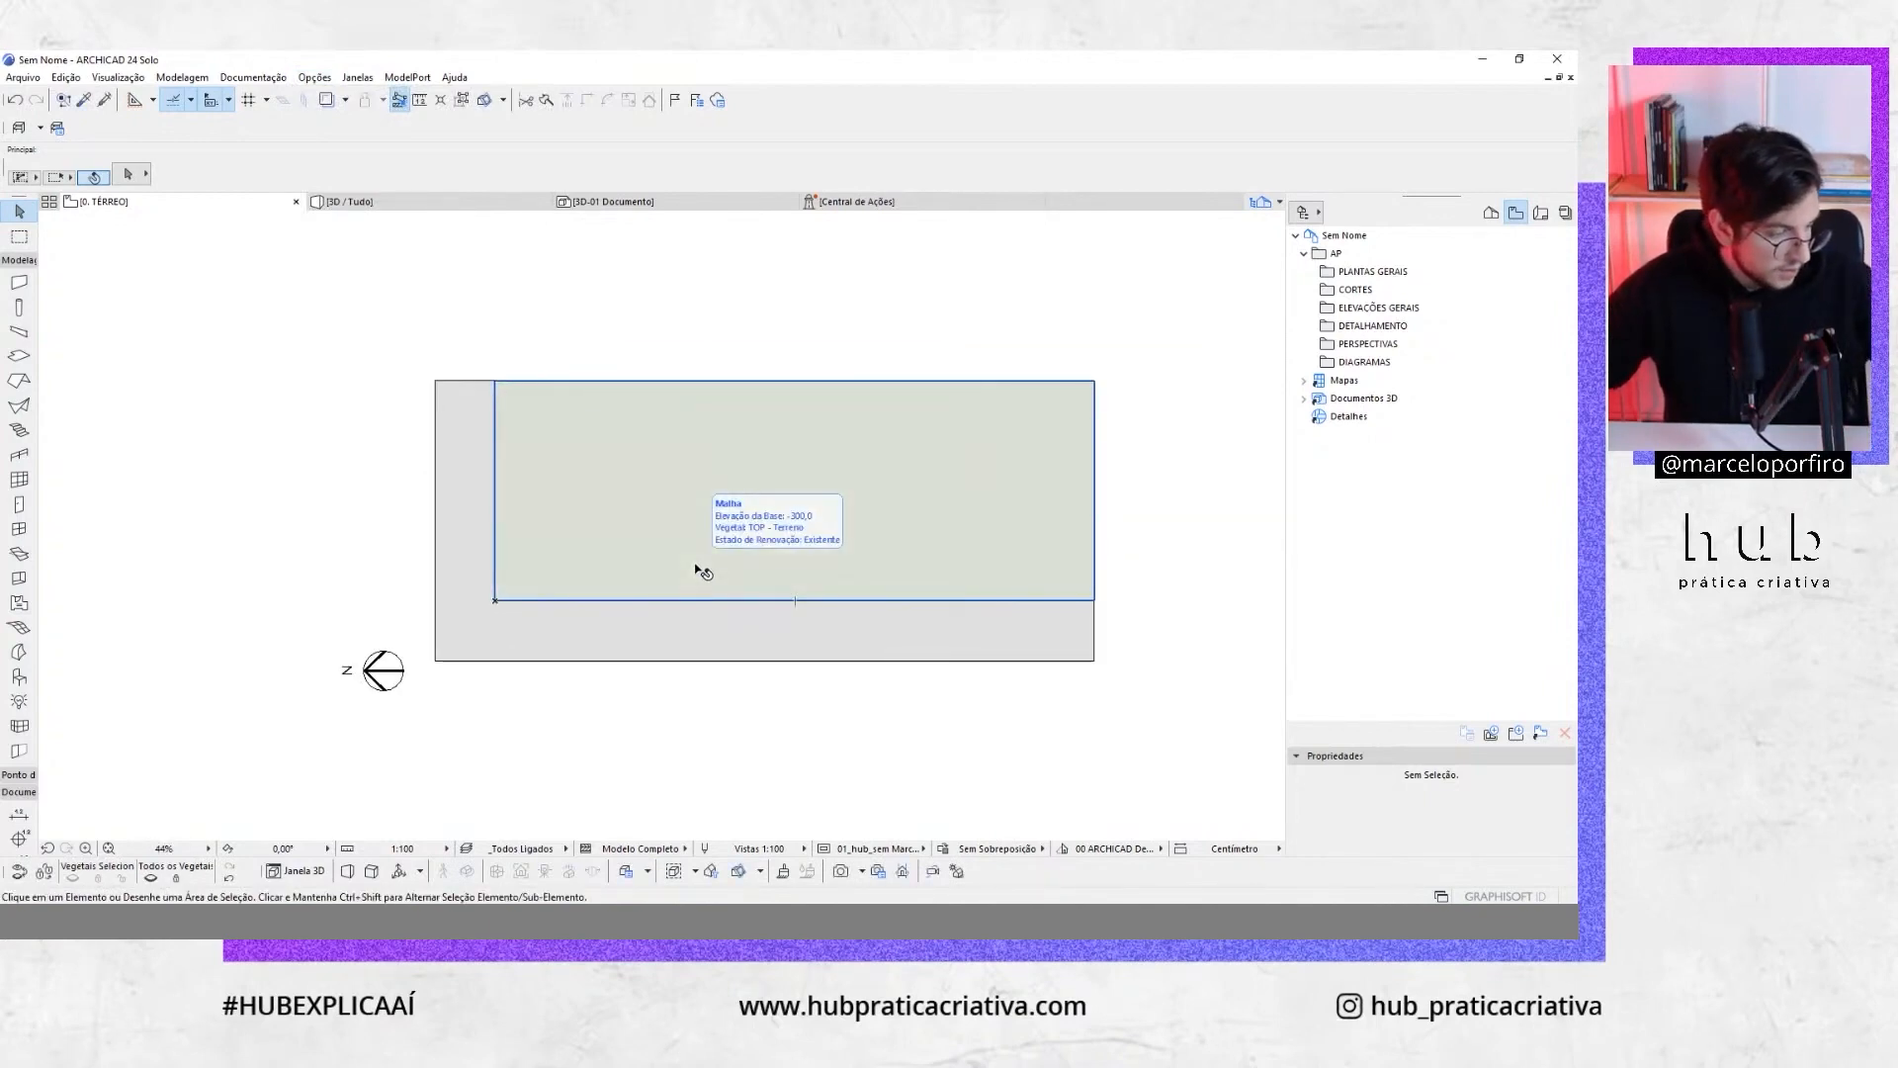
pyautogui.moveTo(756, 329); pyautogui.dragTo(718, 321, button='middle')
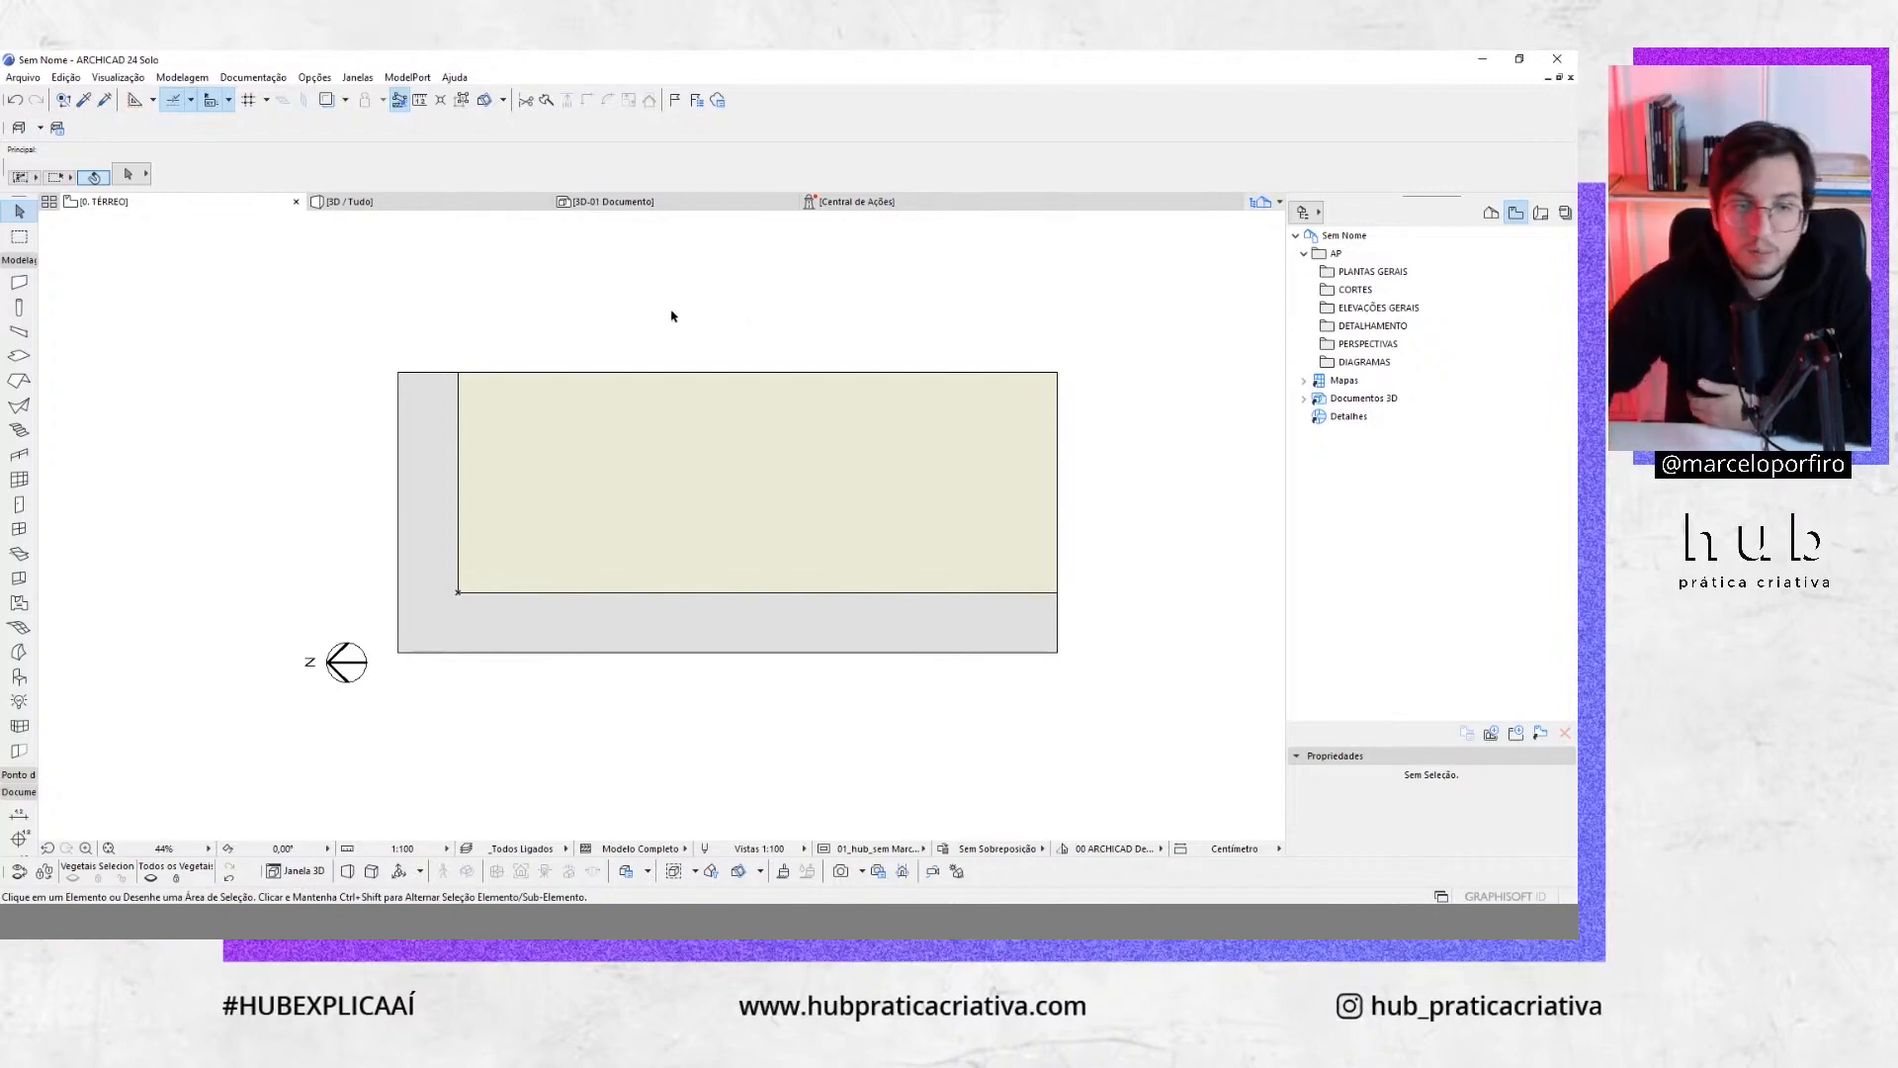
# Draw a rectangular fill of about 36 m² on the terrain using the favorite Trama Colorida 25% com Área
pyautogui.click(15, 260)
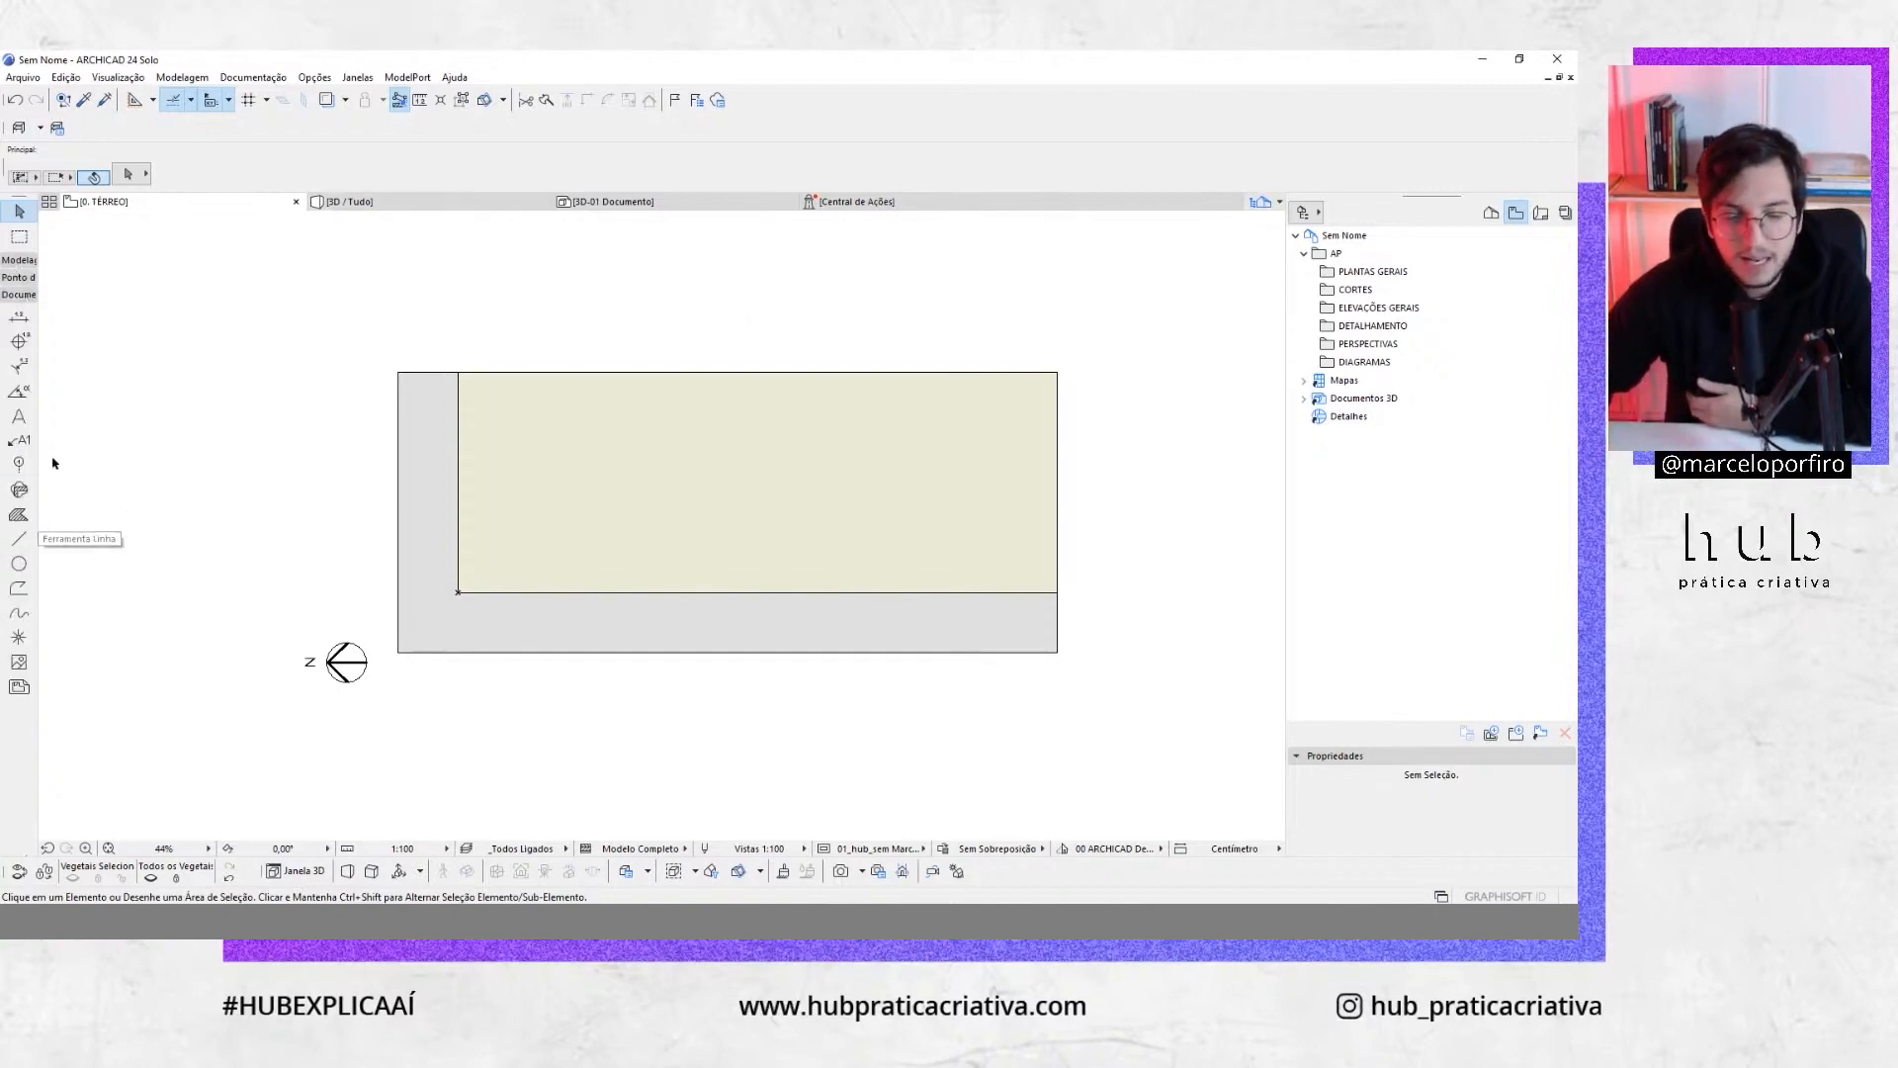
pyautogui.click(33, 518)
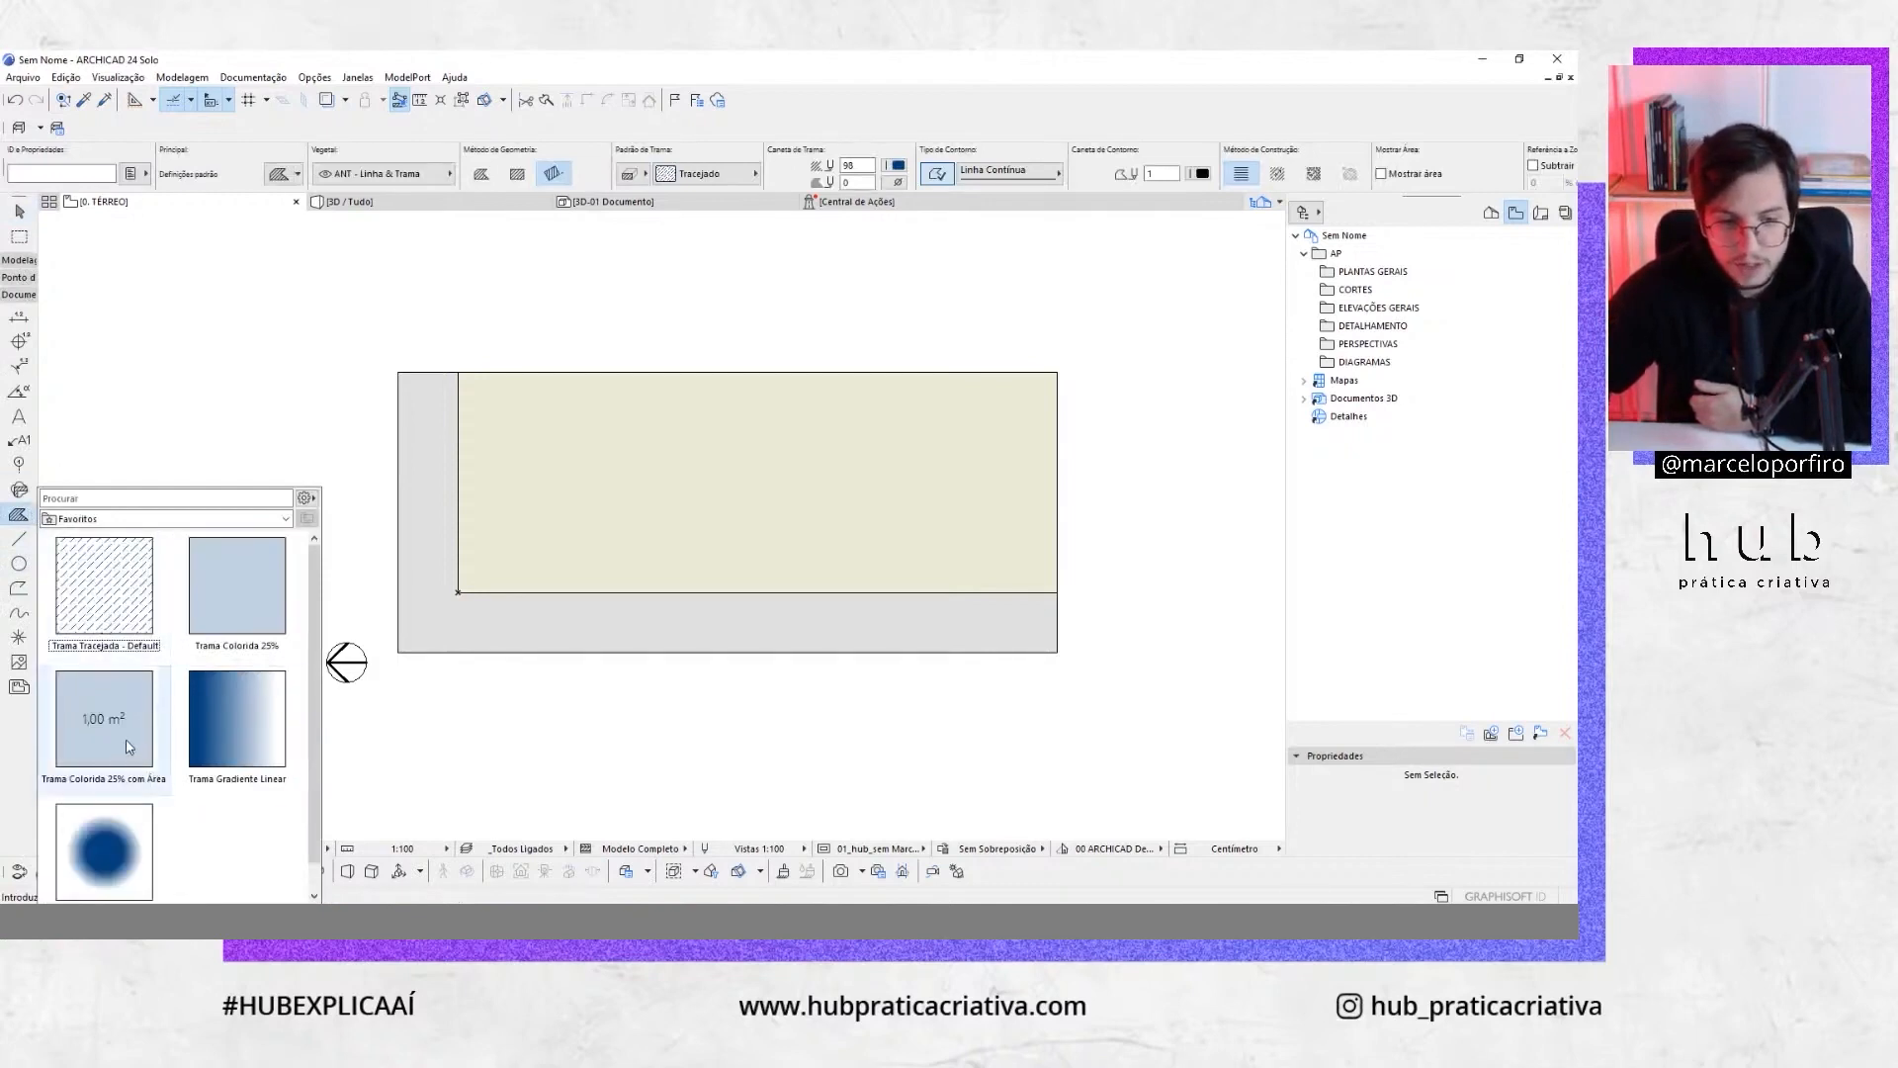
pyautogui.doubleClick(122, 724)
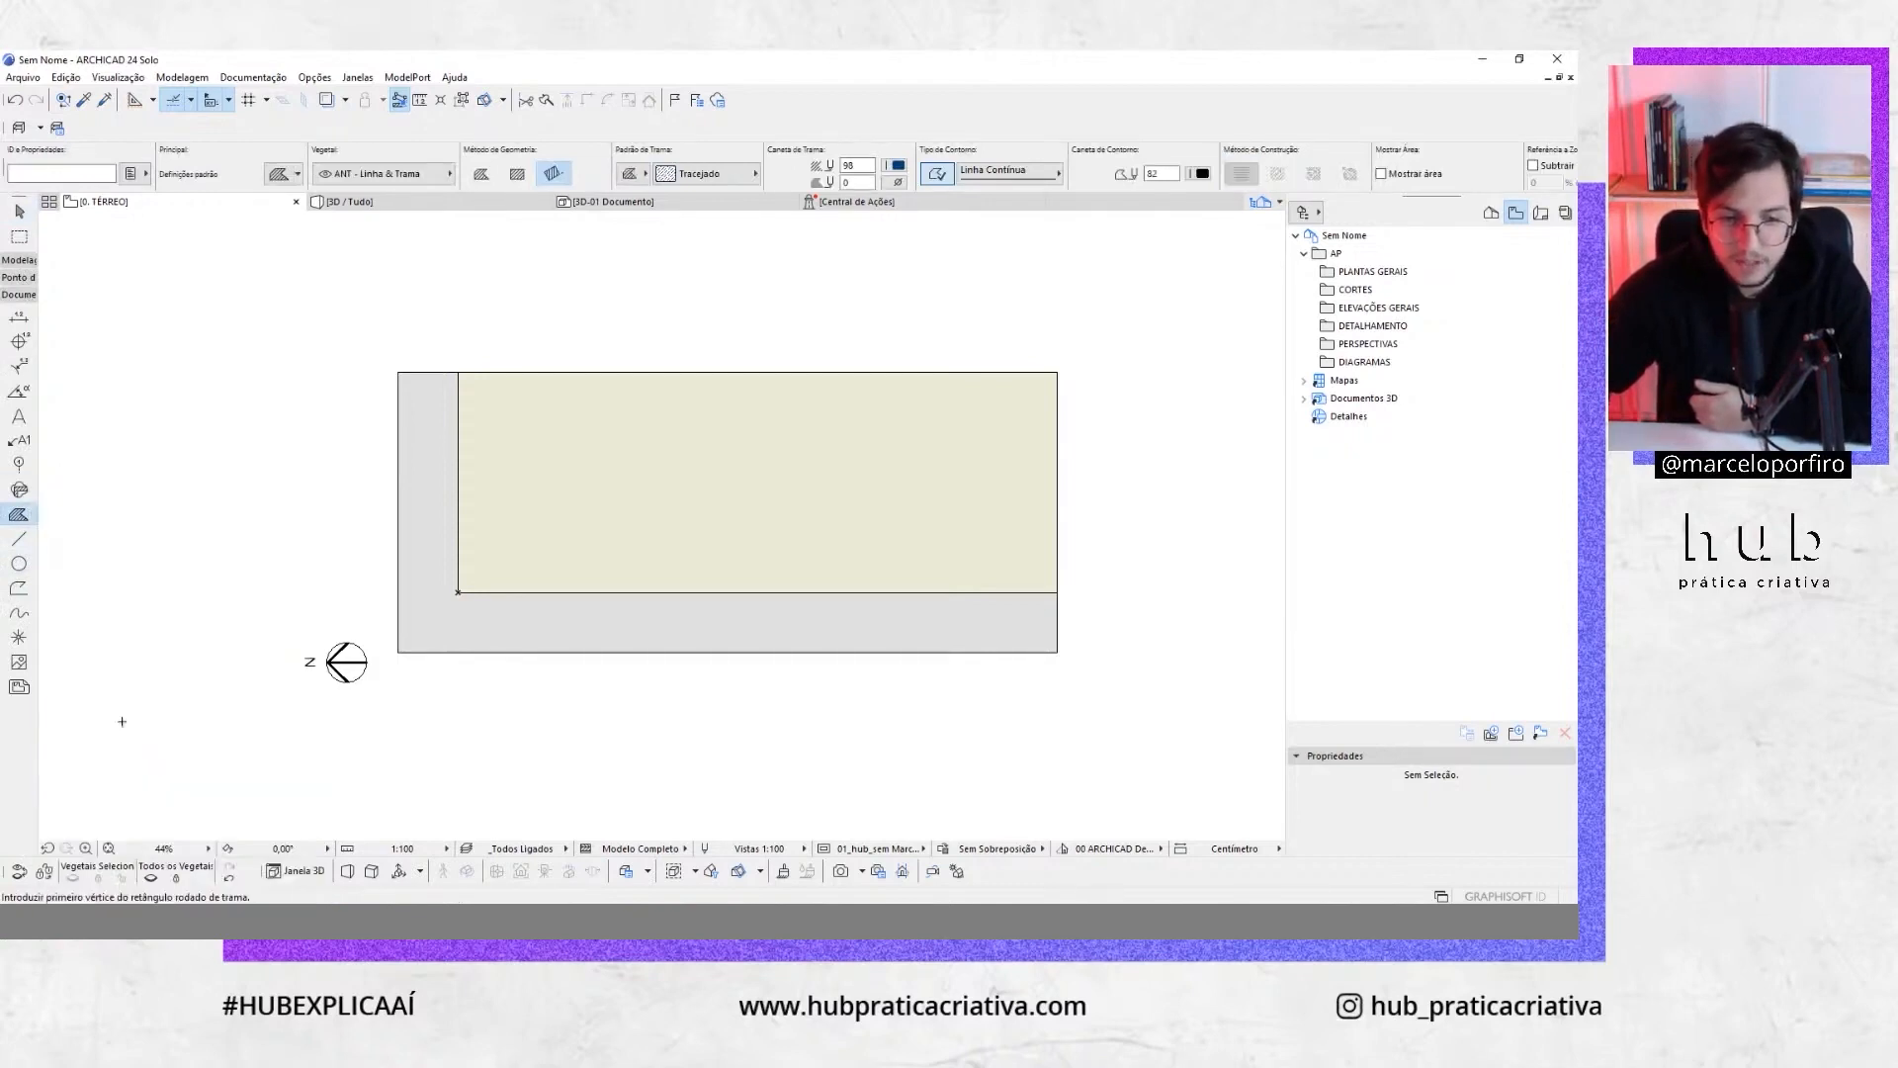
pyautogui.scroll(1, 651, 462)
pyautogui.click(521, 556)
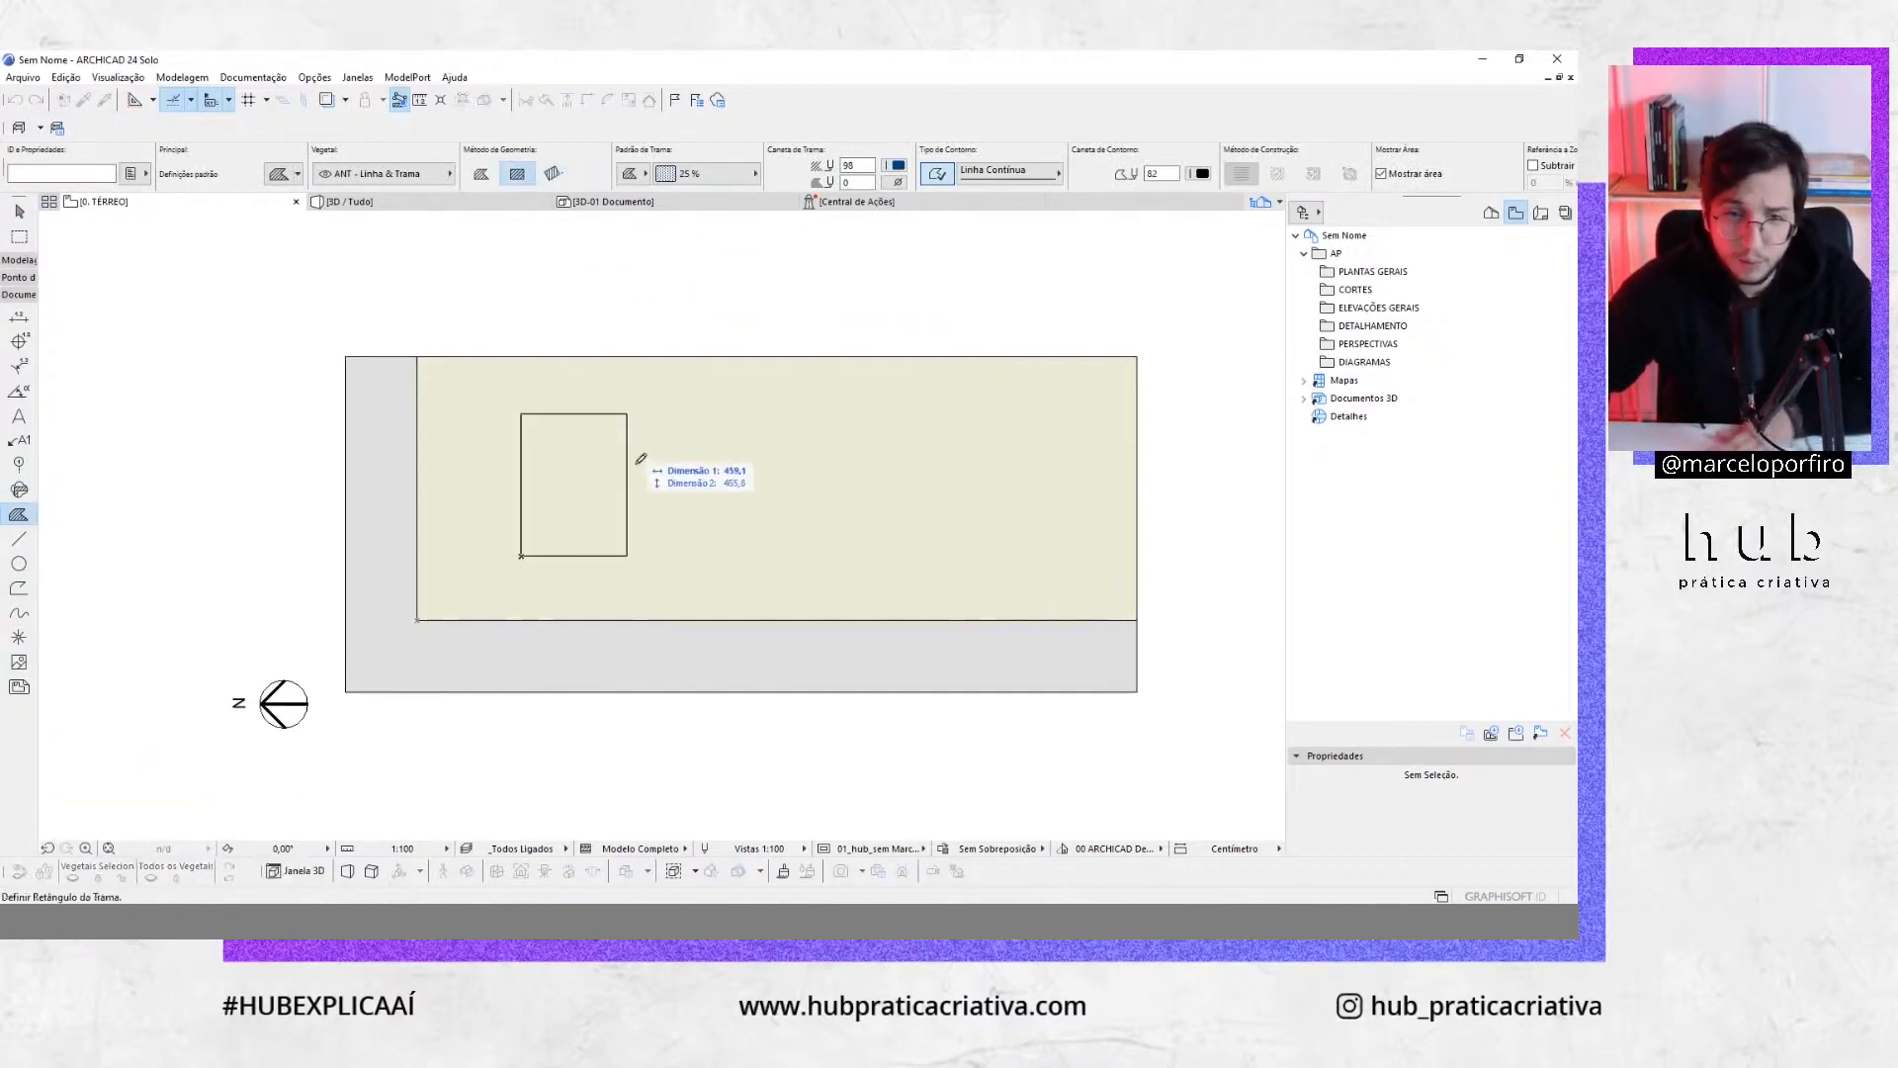
pyautogui.click(724, 453)
pyautogui.click(629, 504)
pyautogui.scroll(5, 628, 509)
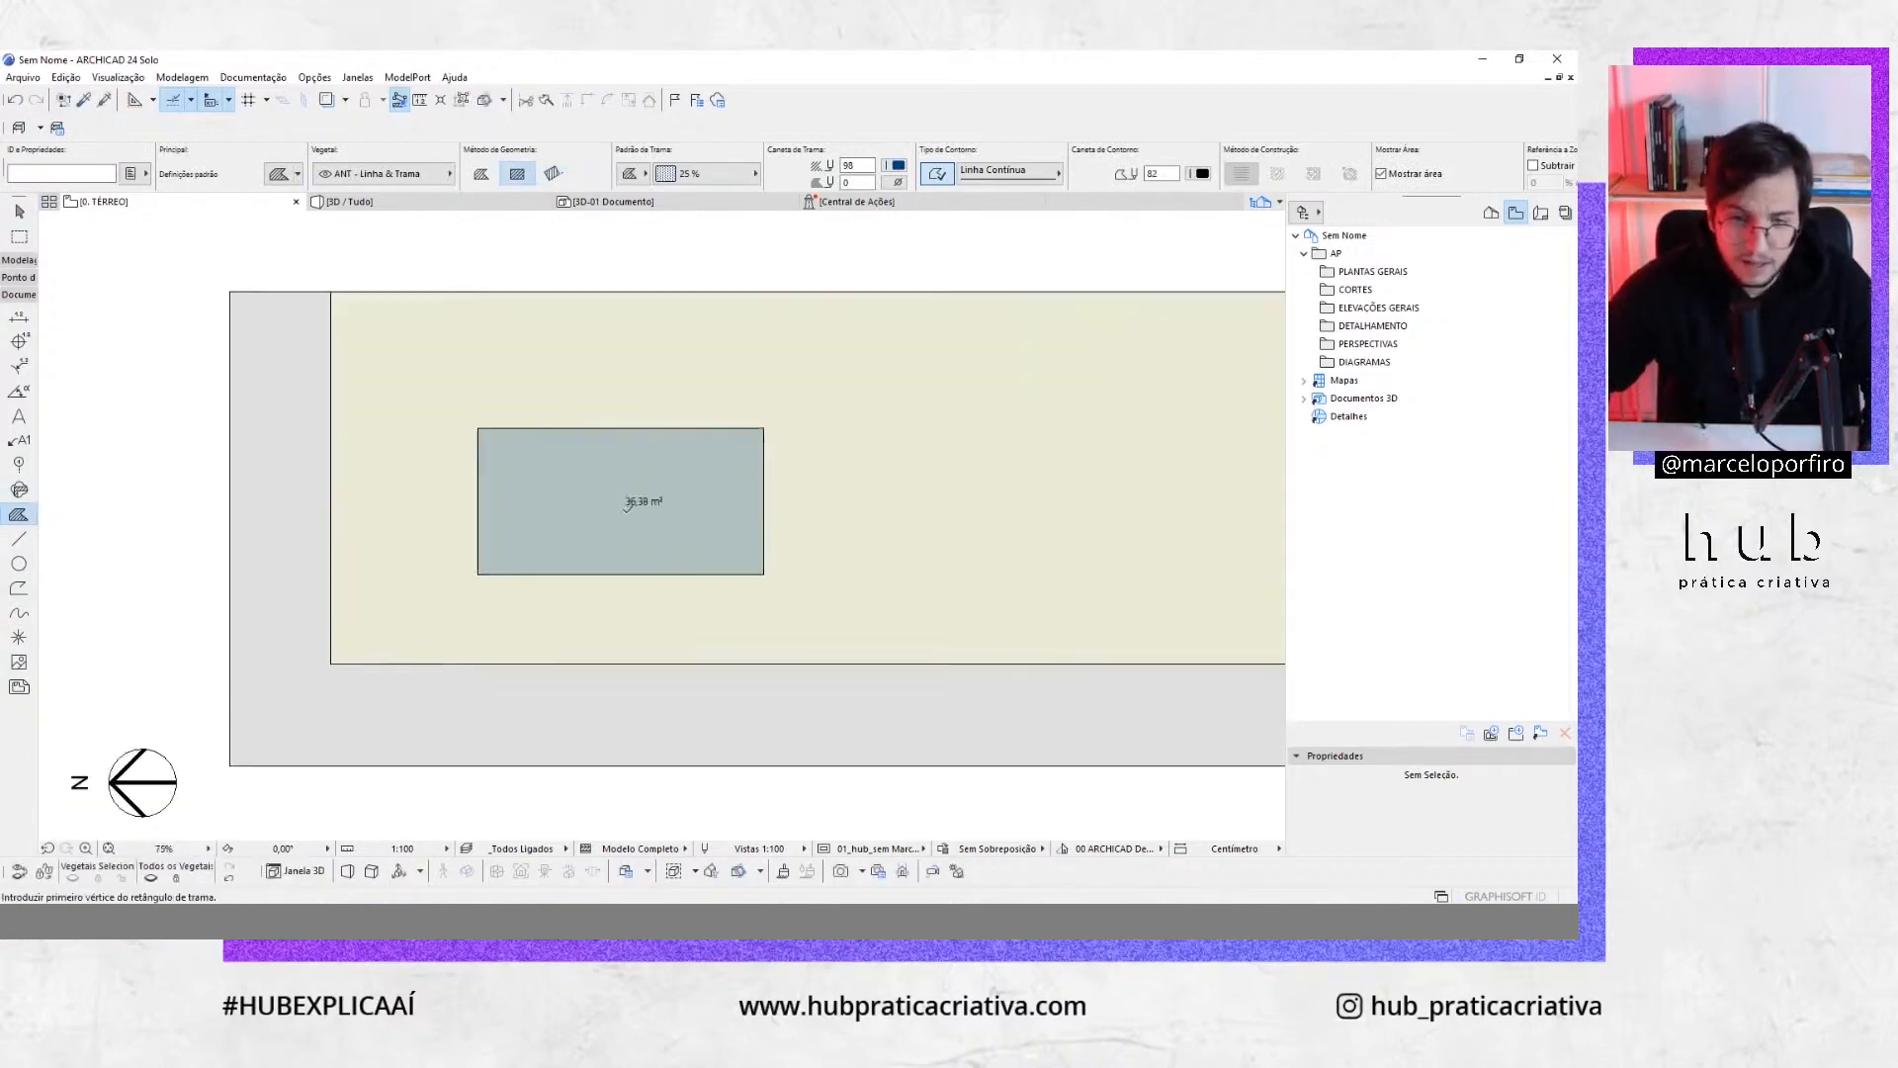
pyautogui.press('Escape')
# Place a dragged copy of the fill to the right of the original, slightly lower
pyautogui.click(579, 494)
pyautogui.scroll(-3, 560, 601)
pyautogui.scroll(1, 563, 576)
pyautogui.scroll(1, 569, 579)
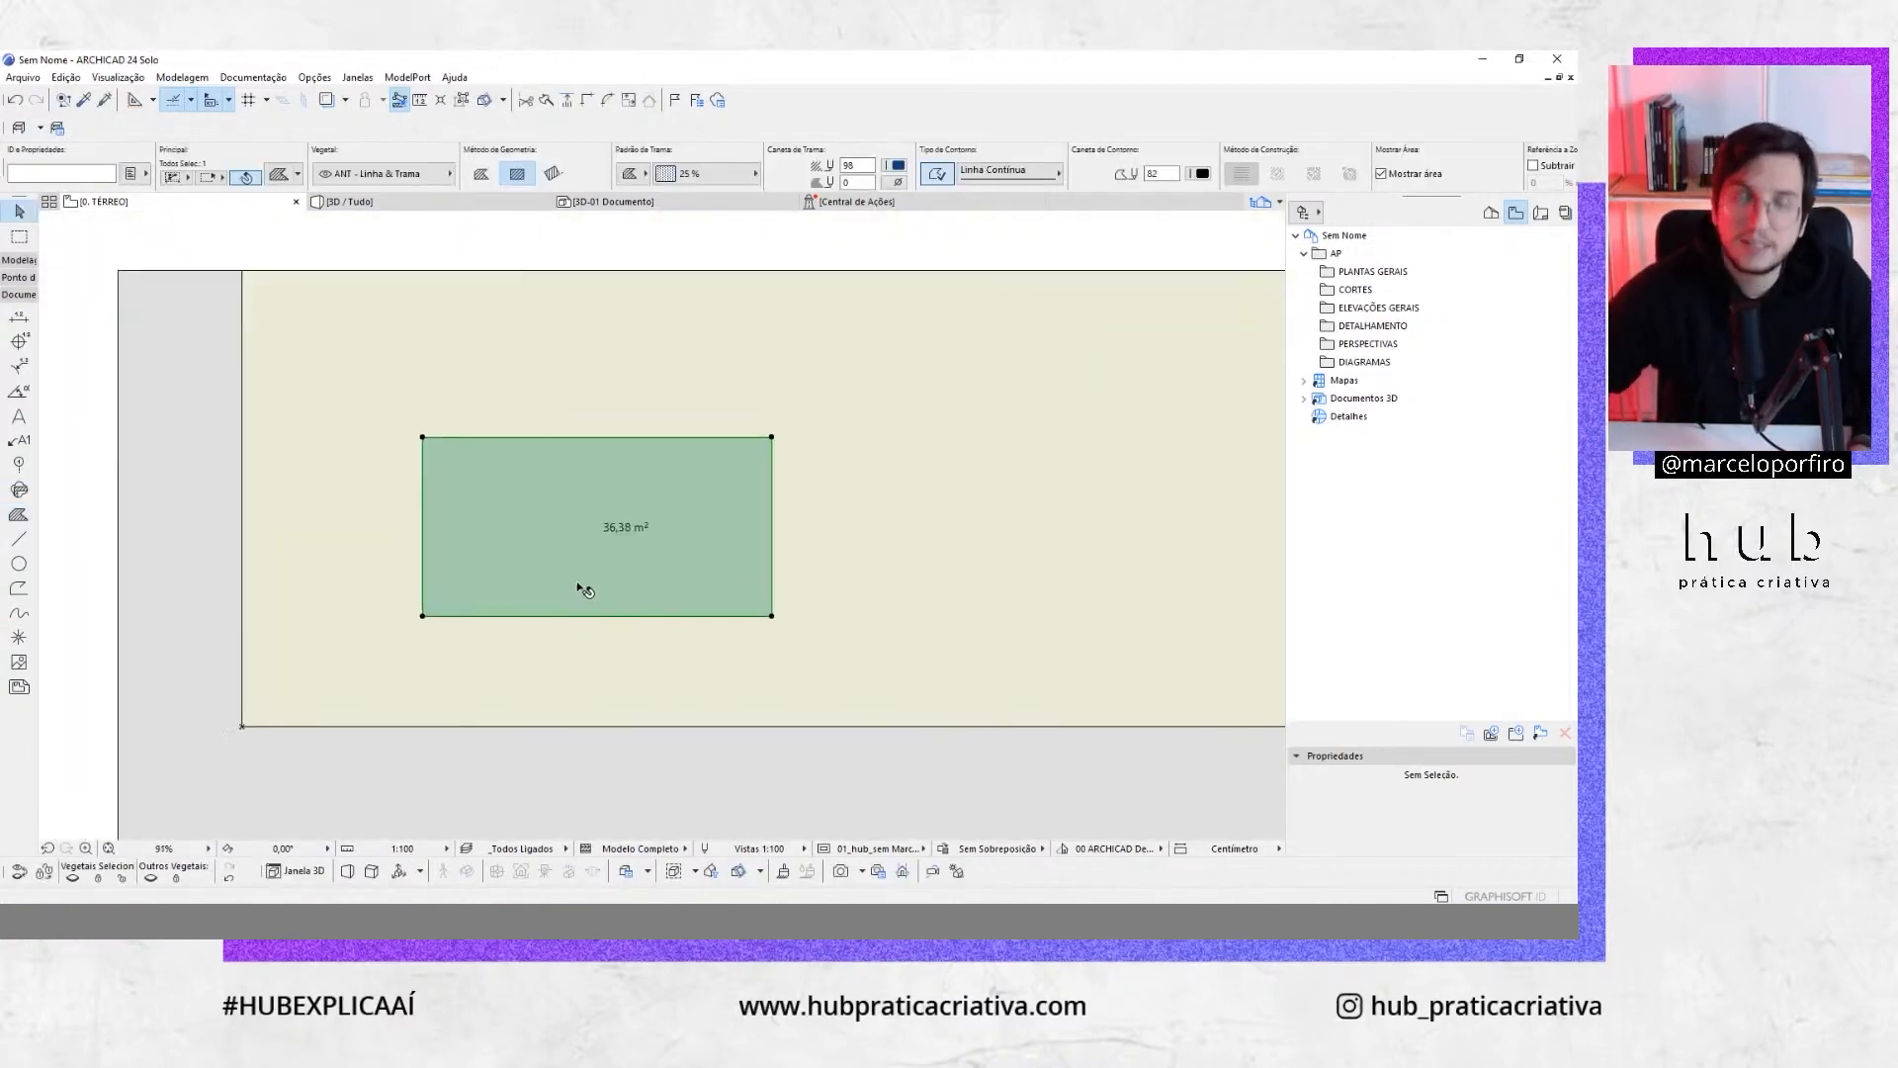
pyautogui.hotkey('ctrl', 'd')
pyautogui.click(422, 616)
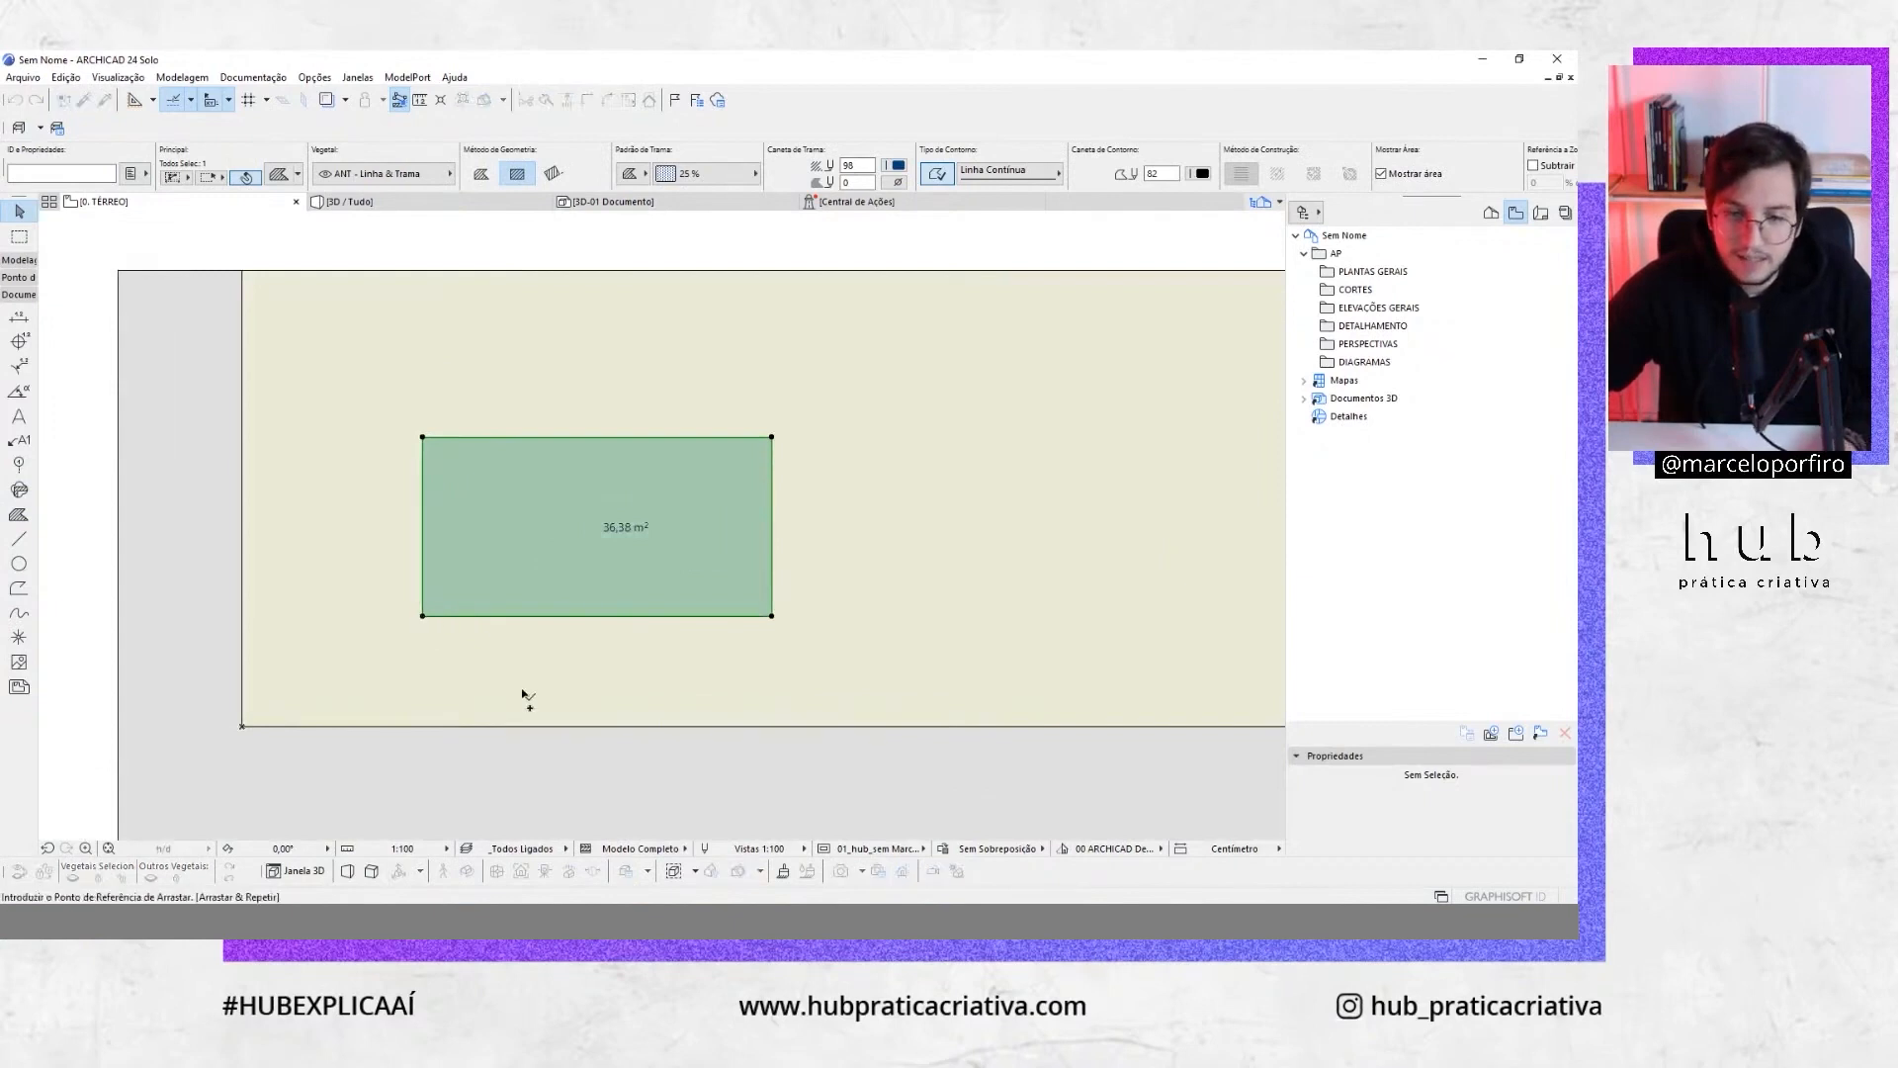
pyautogui.click(786, 656)
pyautogui.moveTo(905, 592); pyautogui.dragTo(904, 584, button='middle')
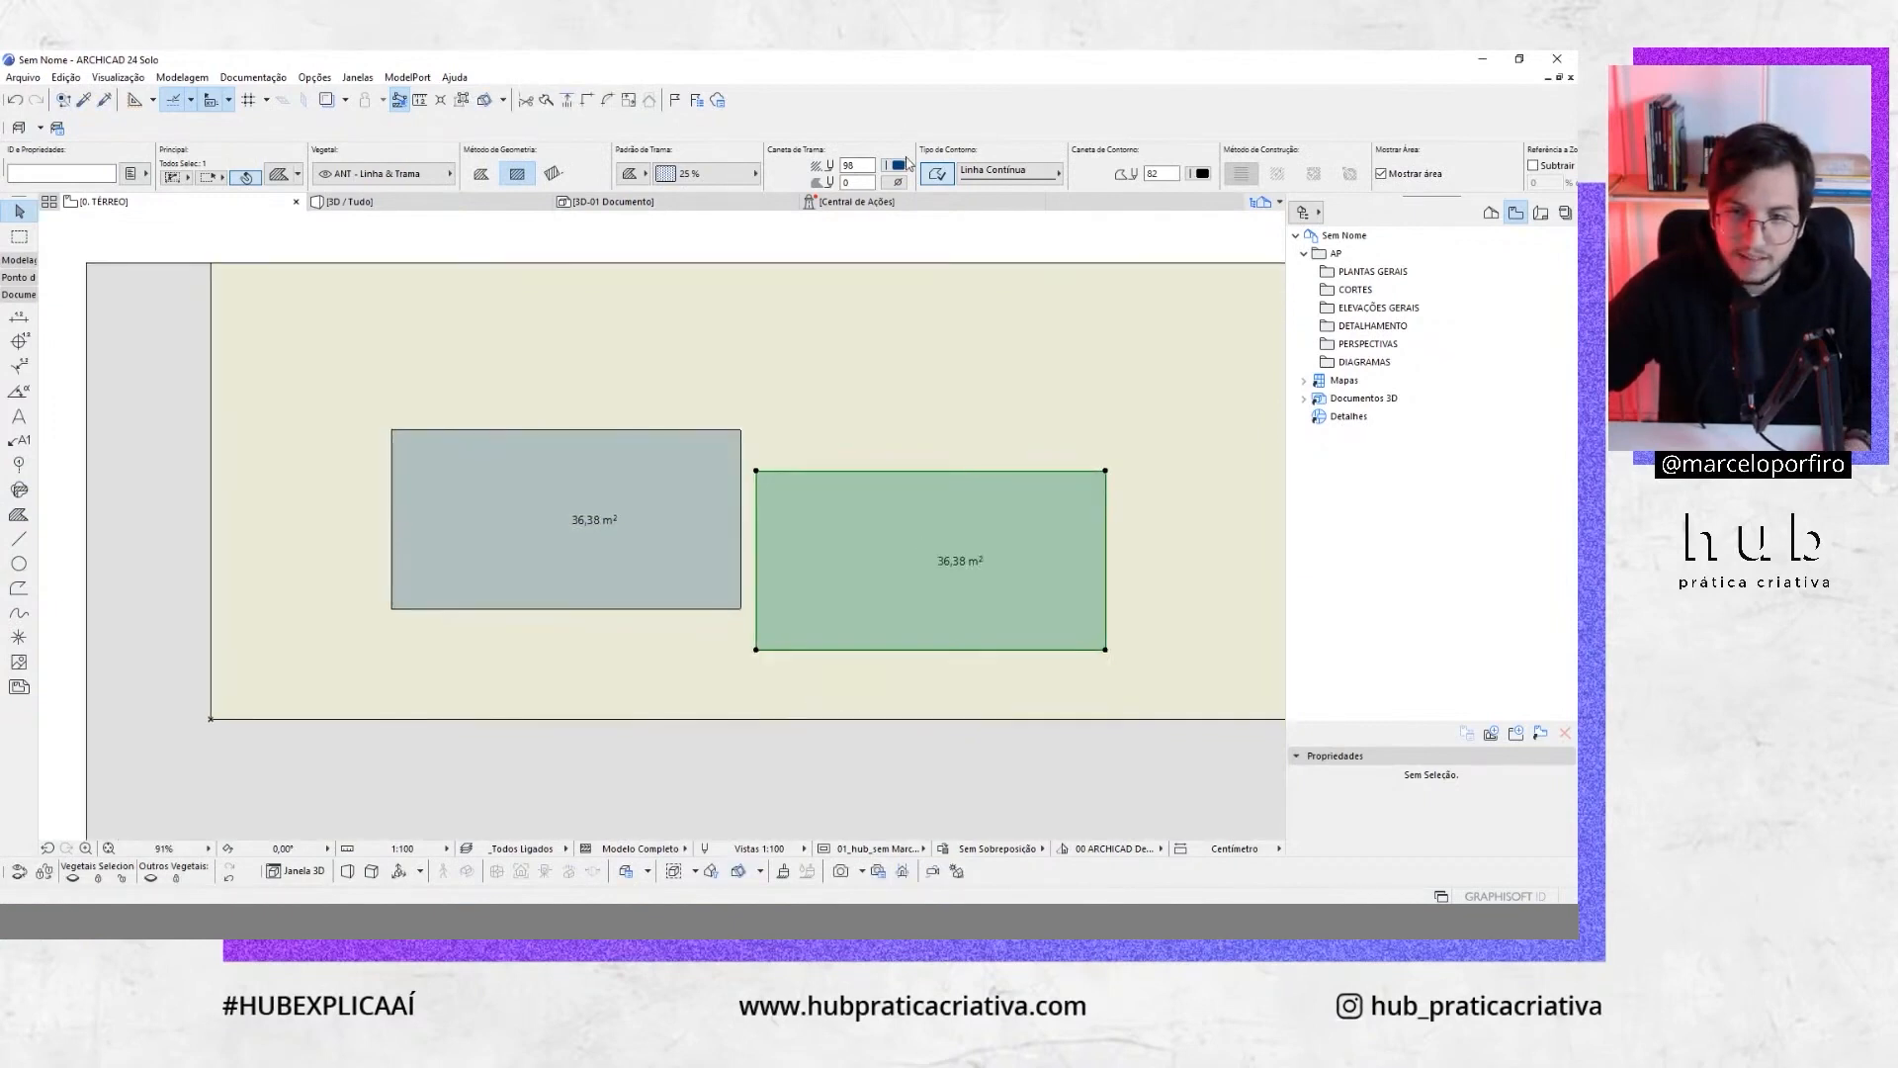
# Change the foreground pen color of the copied fill to orange
pyautogui.click(896, 165)
pyautogui.click(1159, 185)
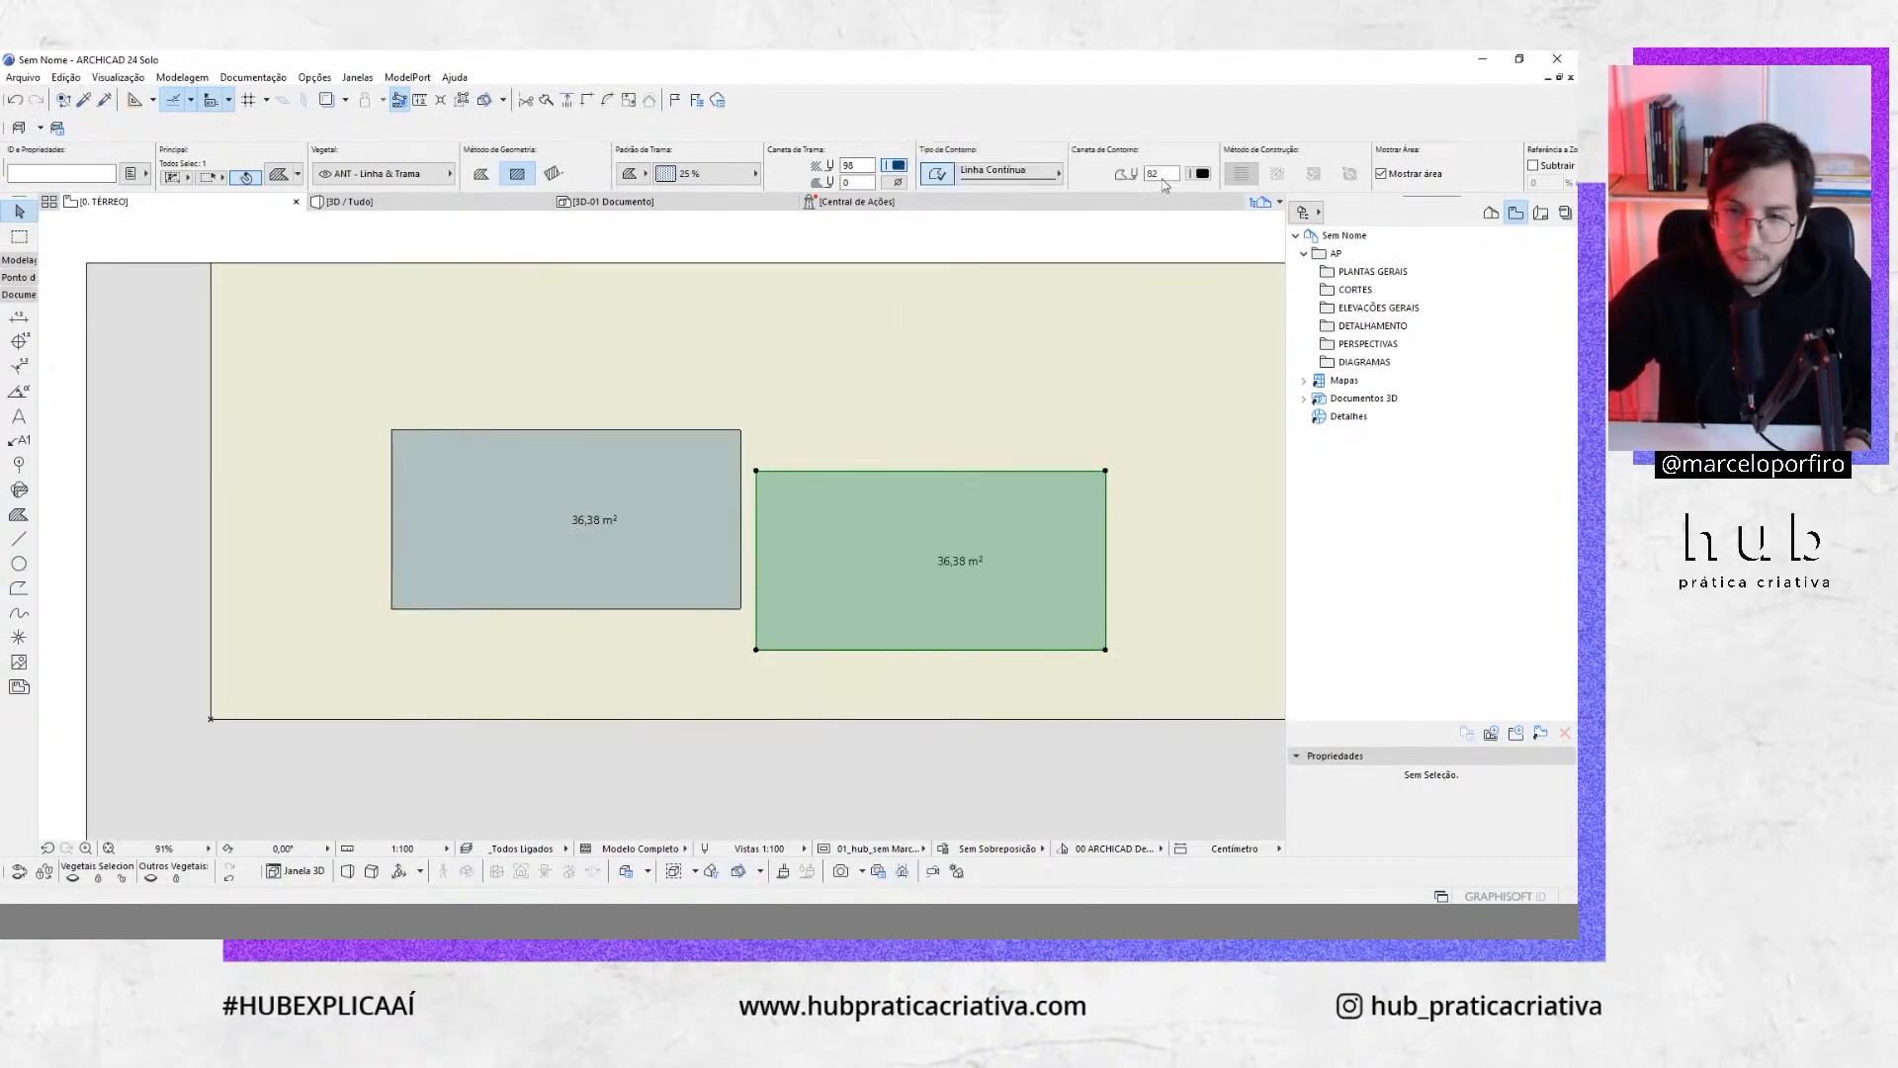
pyautogui.click(742, 657)
pyautogui.scroll(-2, 738, 653)
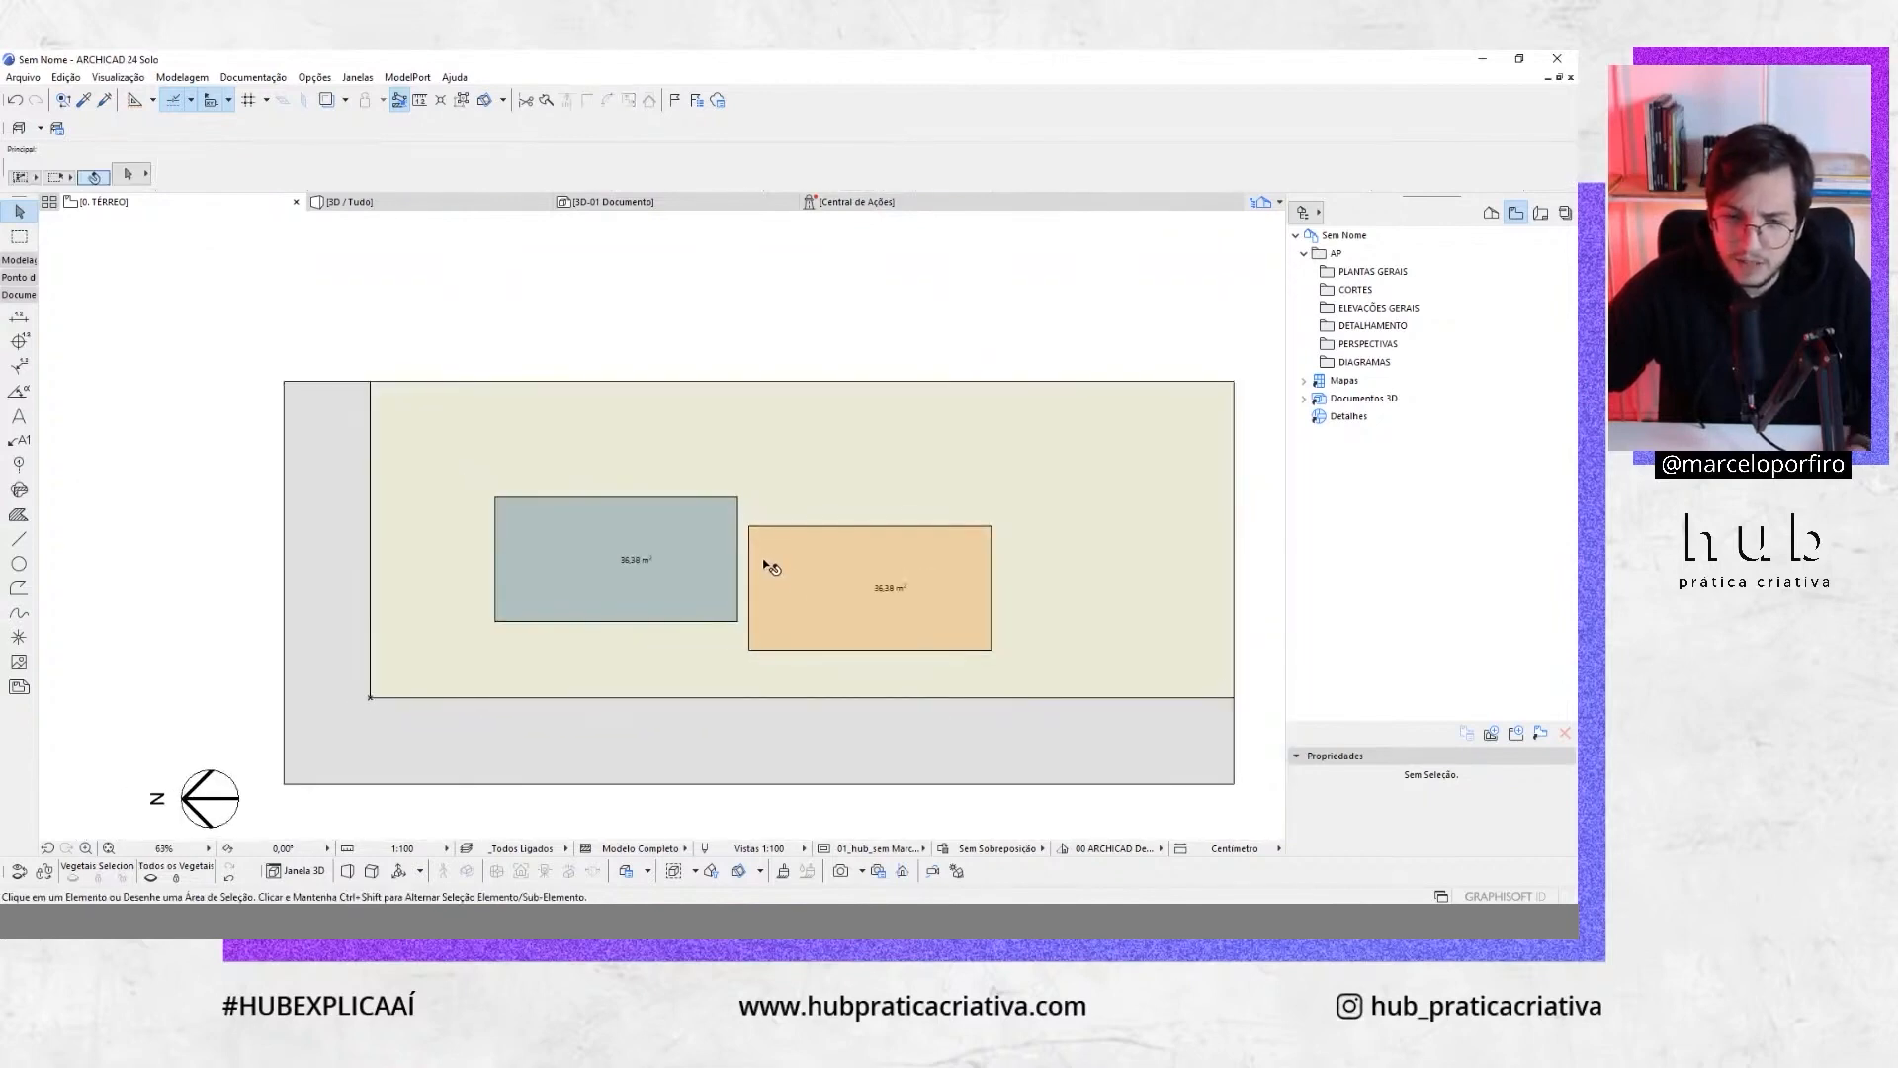
# Move the orange fill so its left side touches the right side of the blue fill
pyautogui.click(820, 570)
pyautogui.scroll(1, 783, 550)
pyautogui.moveTo(733, 519); pyautogui.dragTo(722, 509)
pyautogui.press('Escape')
pyautogui.moveTo(862, 640); pyautogui.dragTo(841, 629, button='middle')
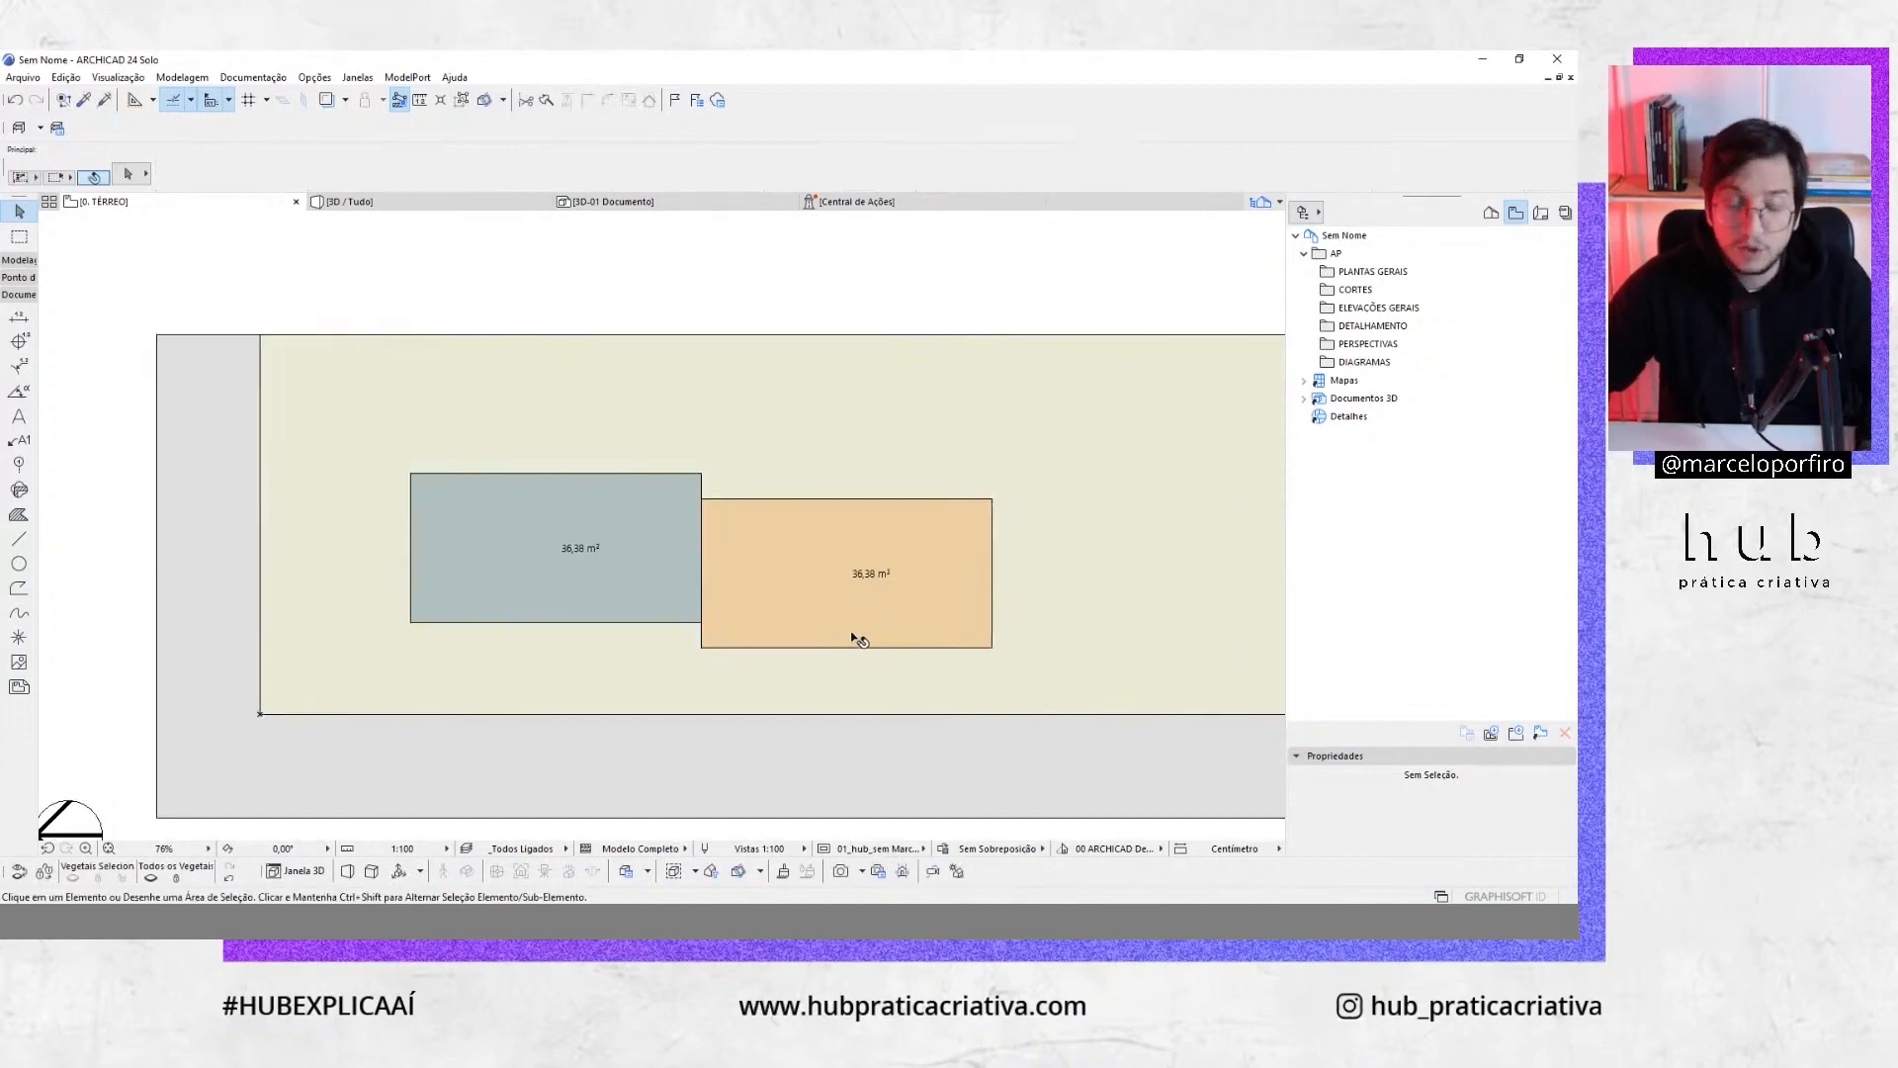
# Delete both the orange and the blue fill from the terrain
pyautogui.scroll(-1, 692, 468)
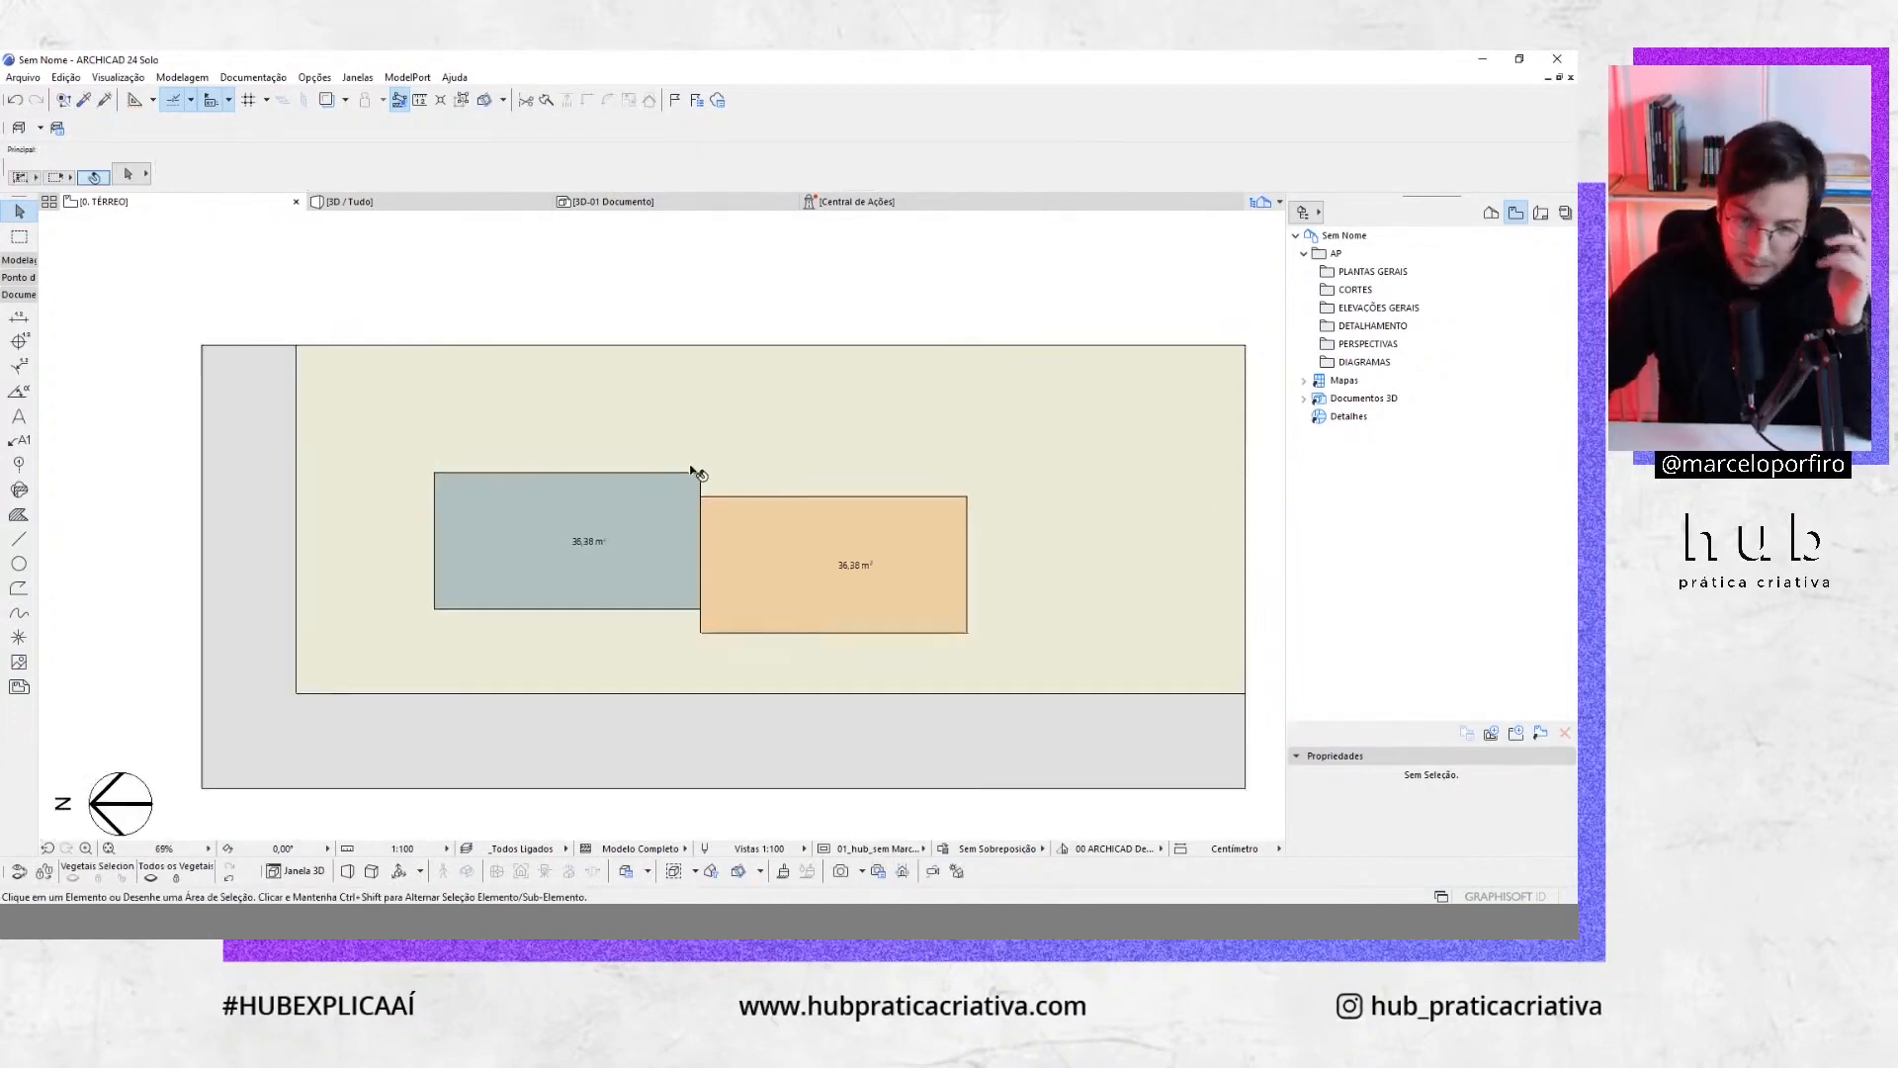
pyautogui.scroll(-1, 693, 470)
pyautogui.scroll(2, 758, 563)
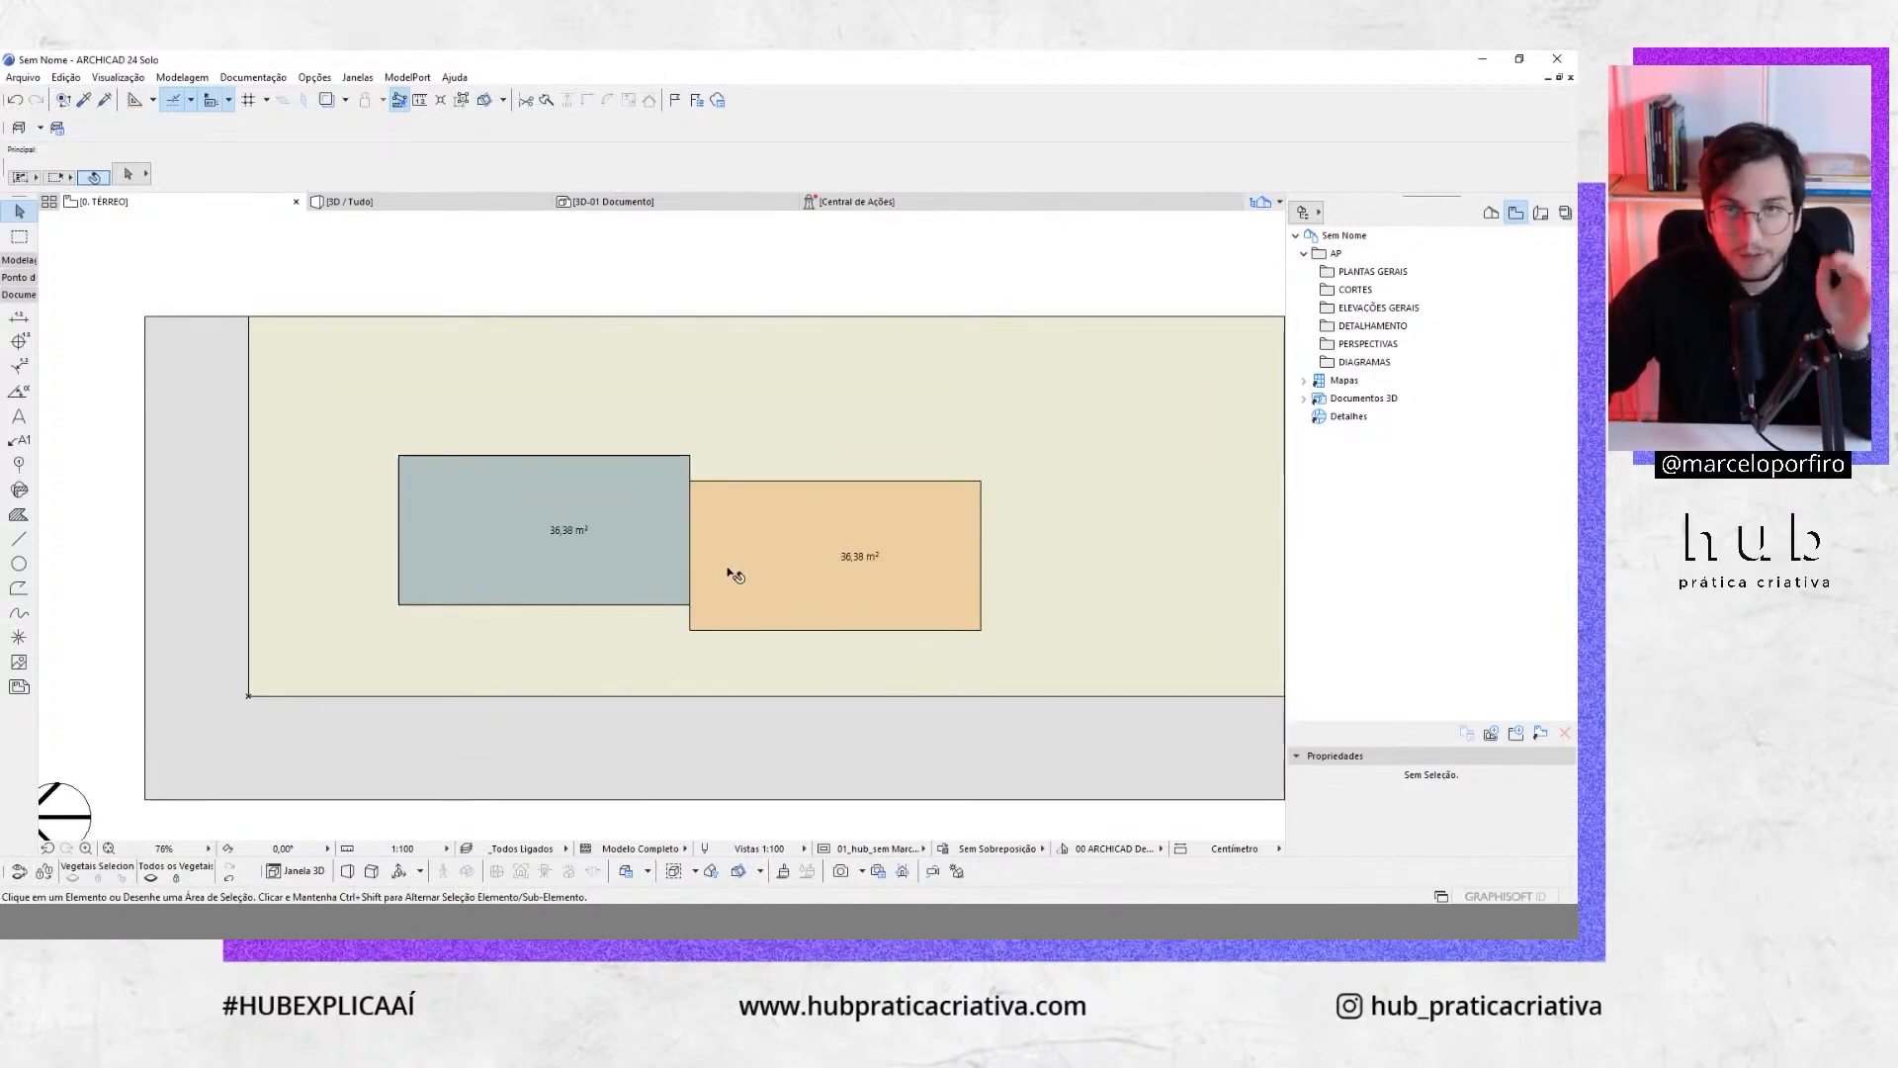
pyautogui.scroll(-2, 726, 598)
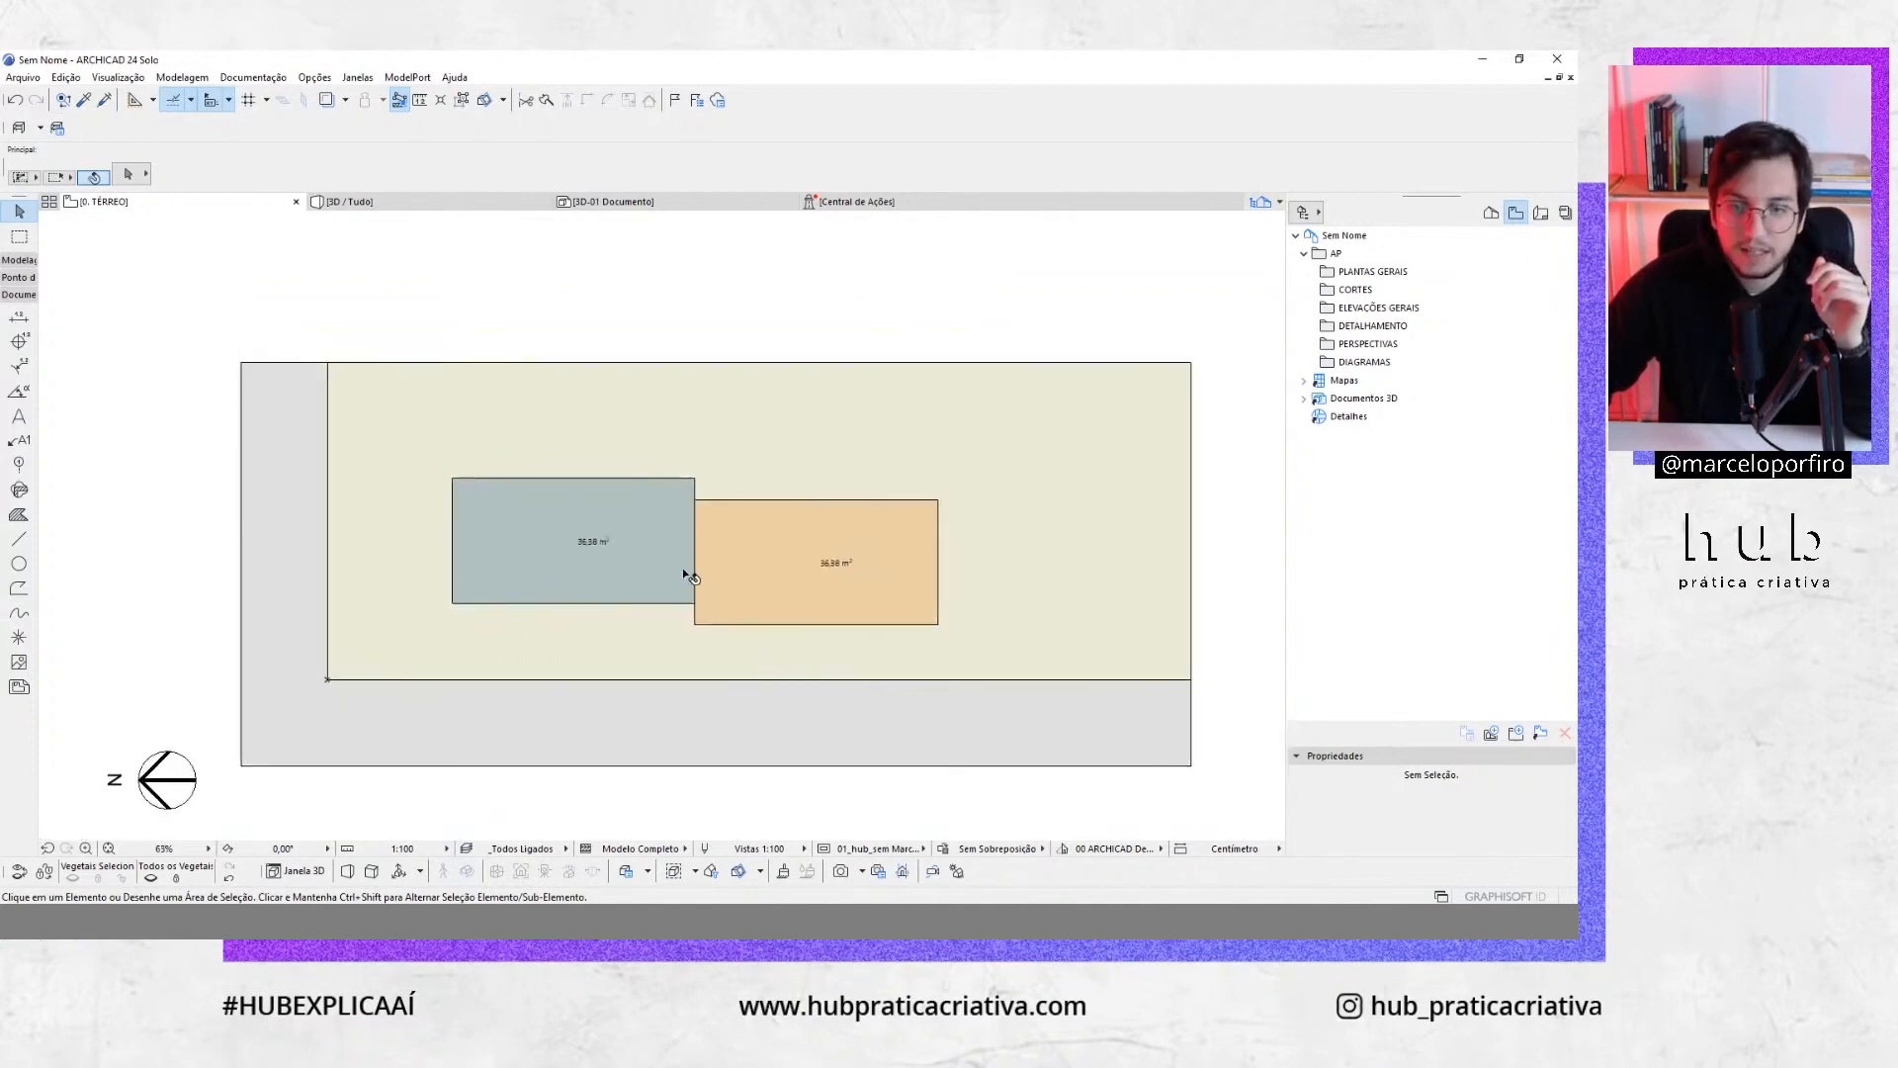
pyautogui.click(723, 543)
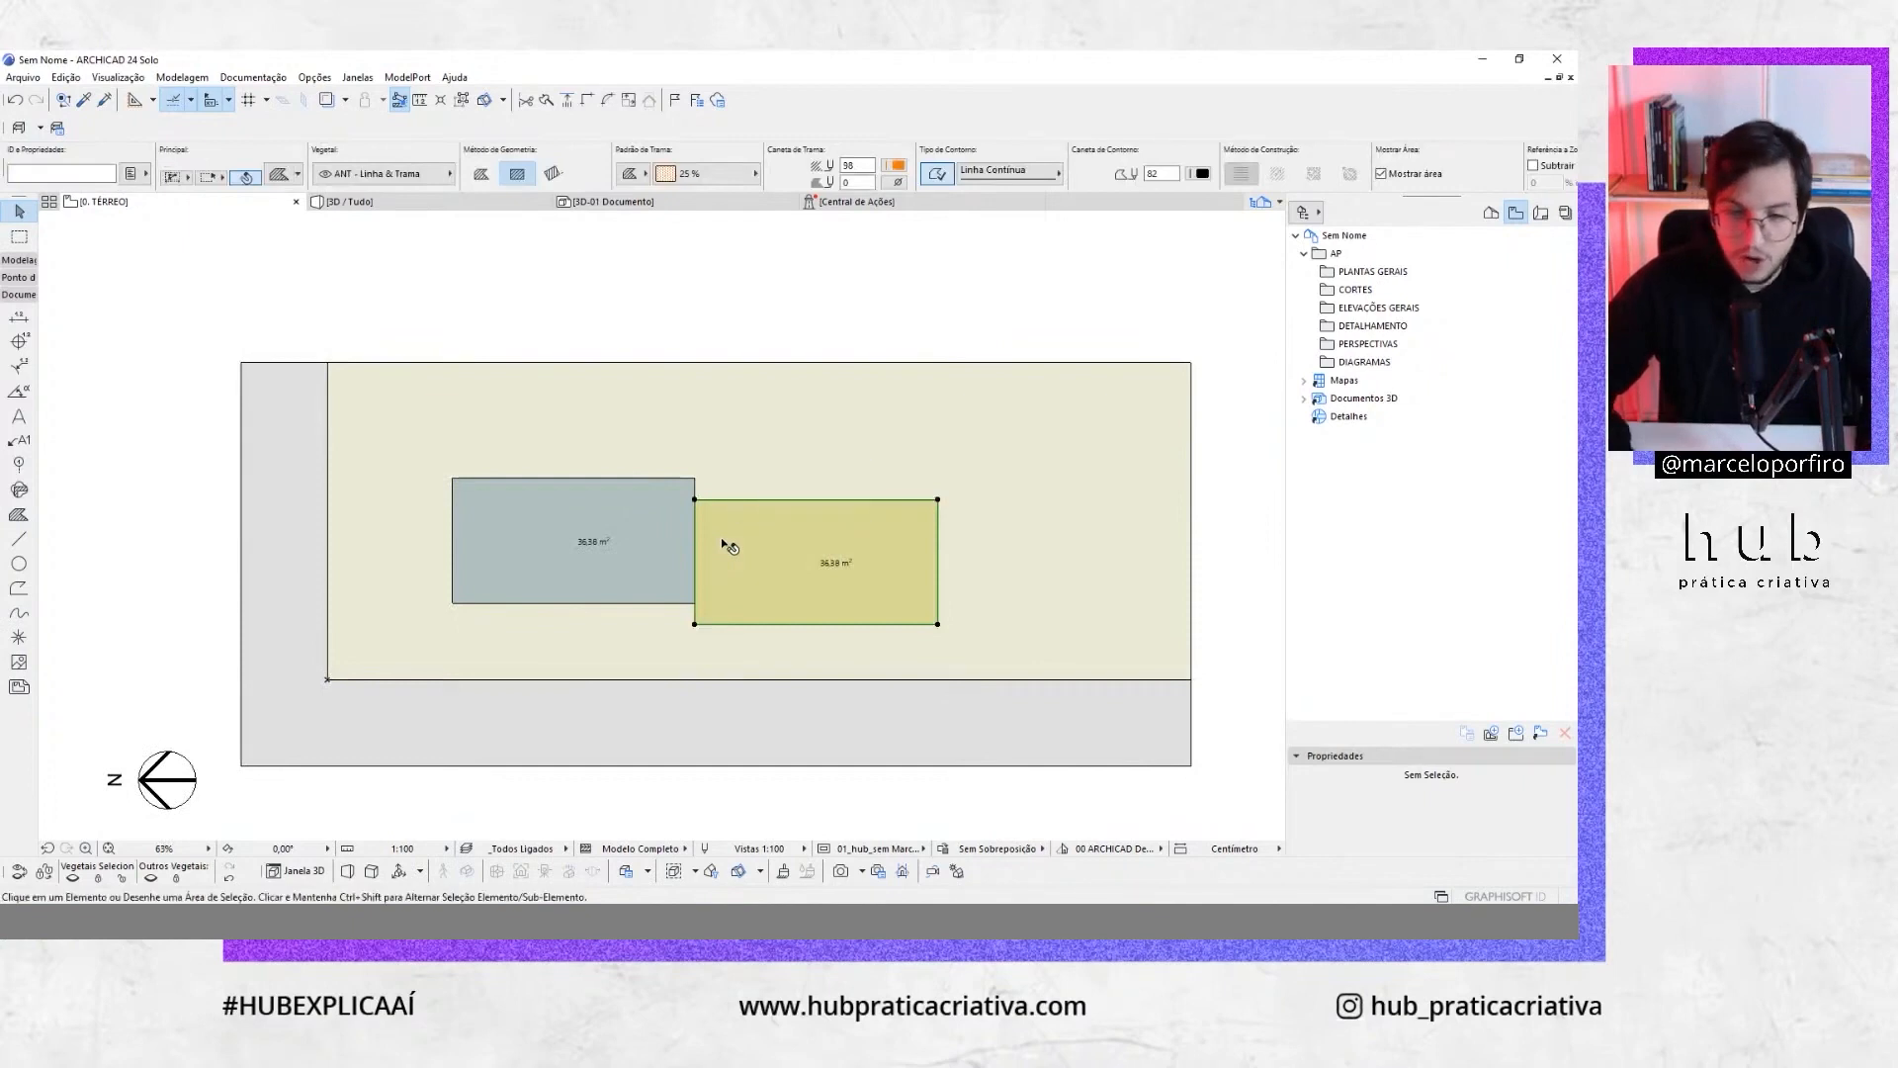
pyautogui.press('Delete')
pyautogui.click(673, 496)
pyautogui.press('Delete')
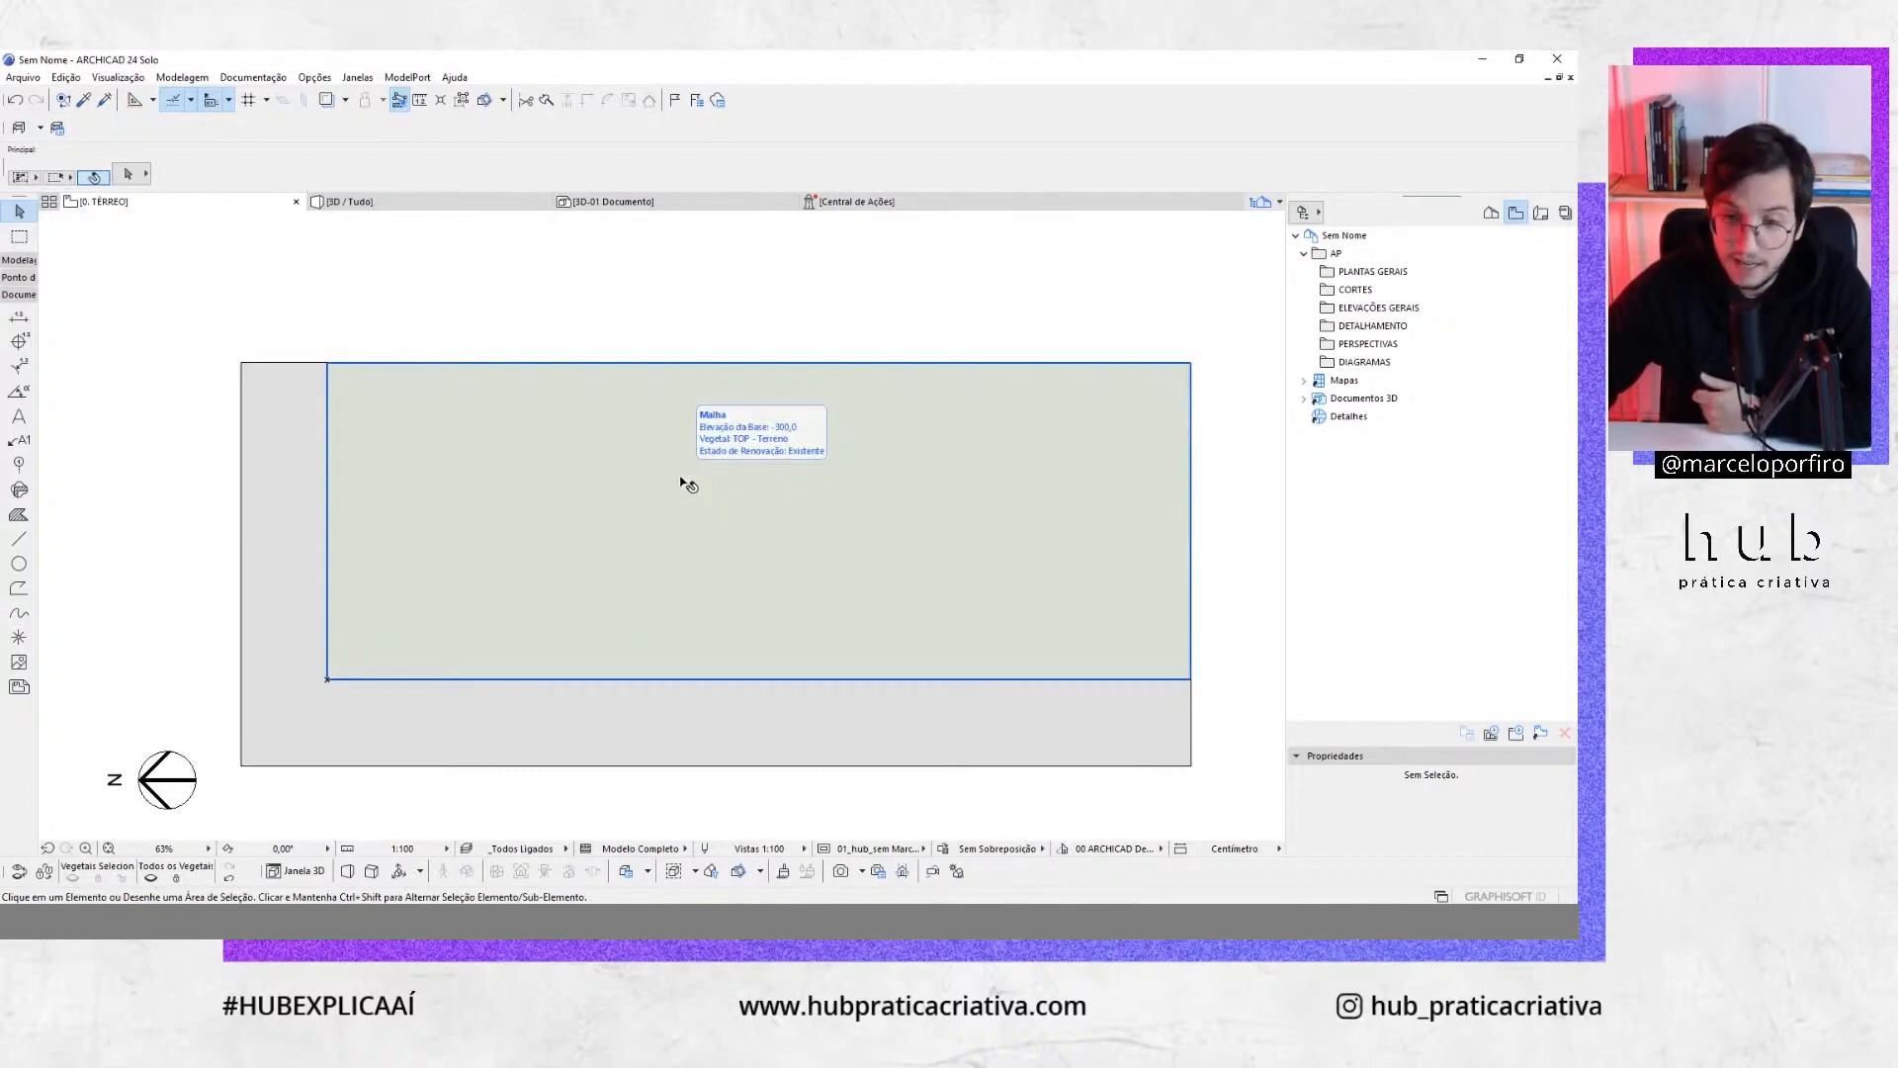
# Activate the Zone tool with the Zona Compartimentos Default favorite and the rectangular construction method
pyautogui.click(28, 295)
pyautogui.click(22, 262)
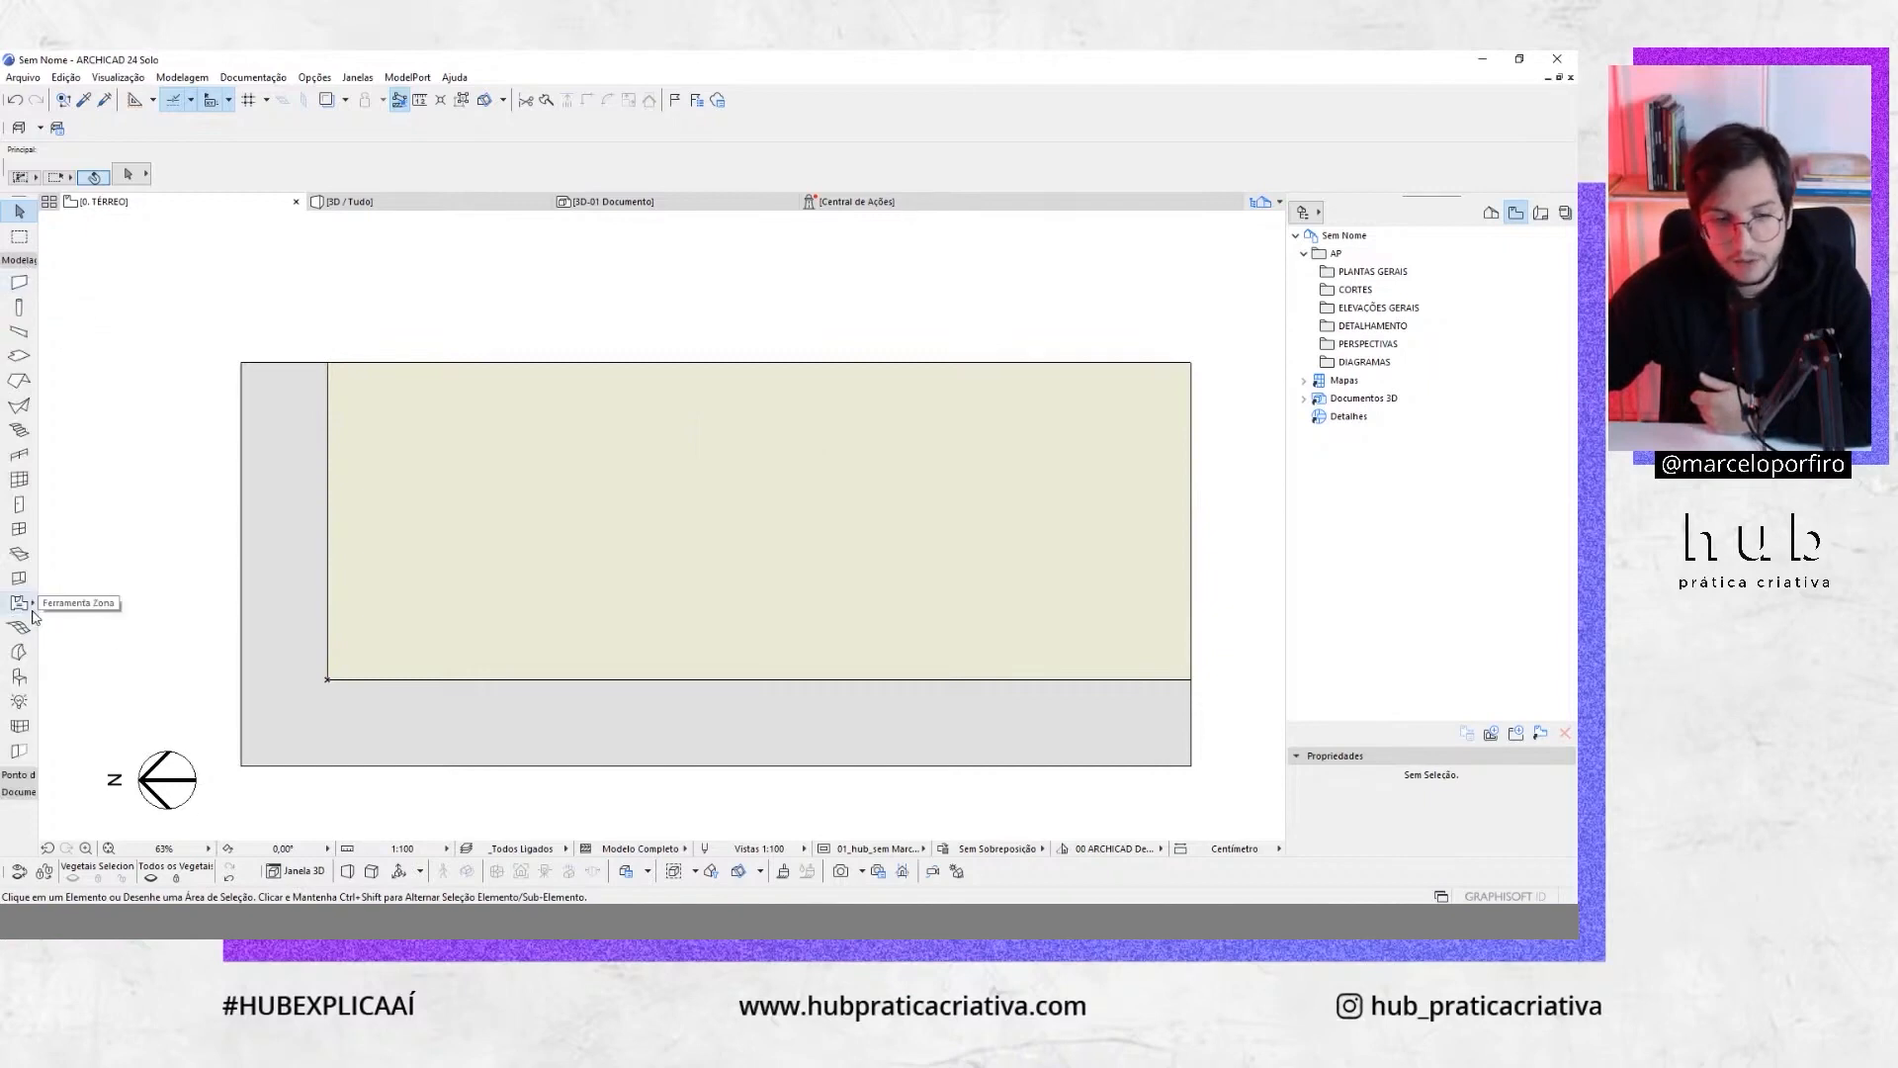
pyautogui.scroll(1, 1276, 530)
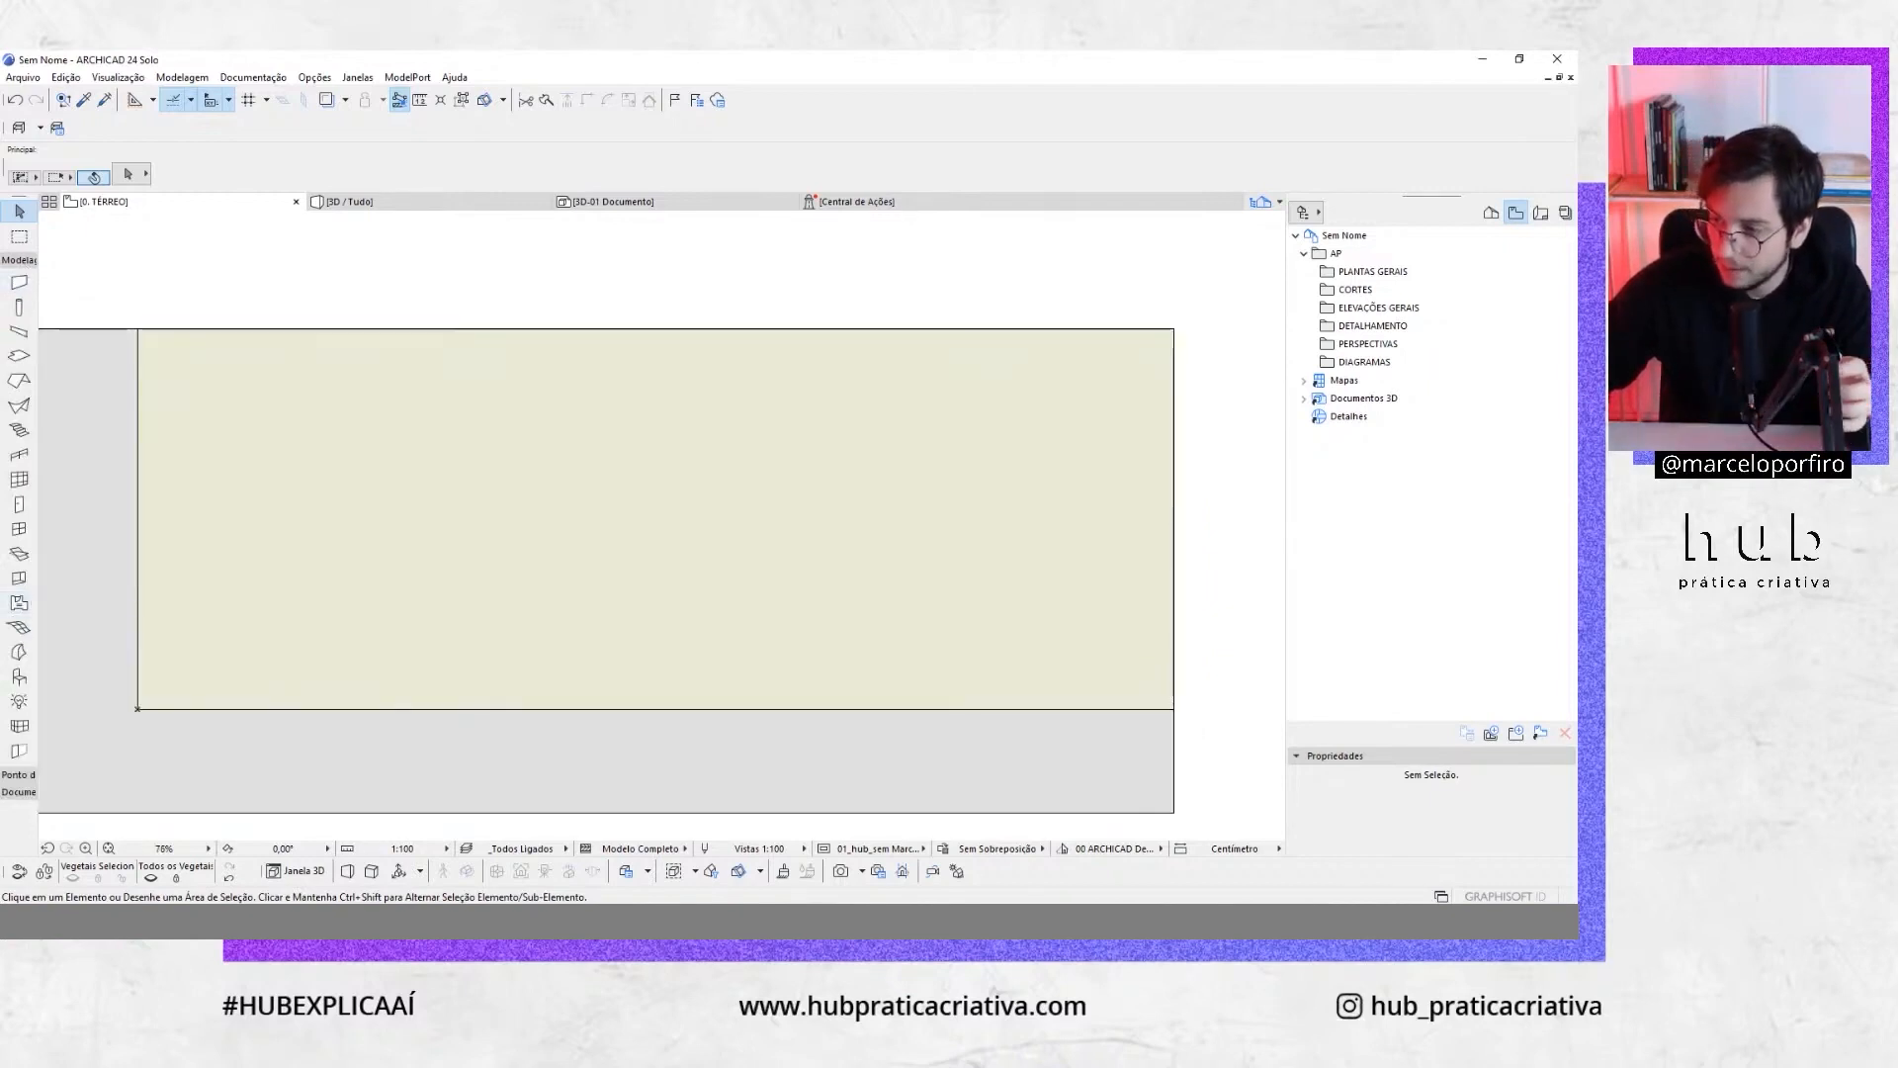
pyautogui.click(19, 602)
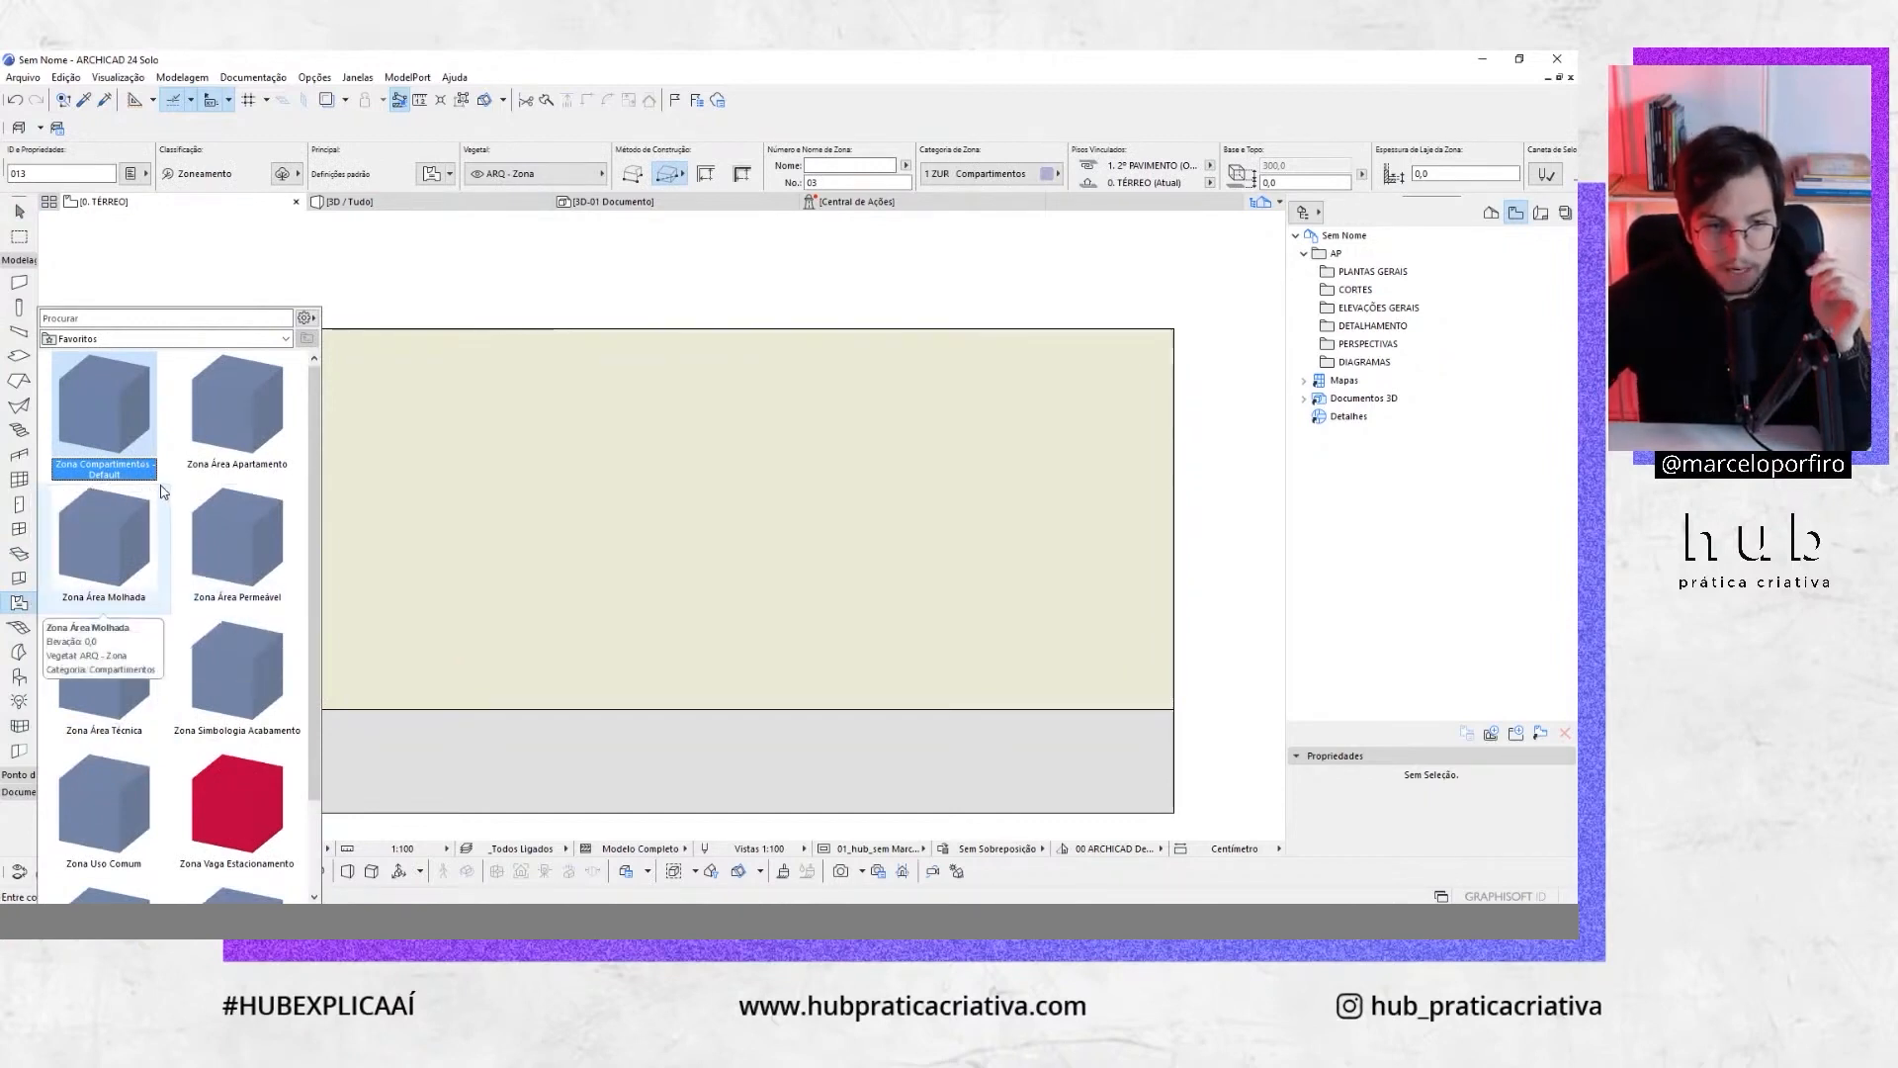
pyautogui.doubleClick(126, 428)
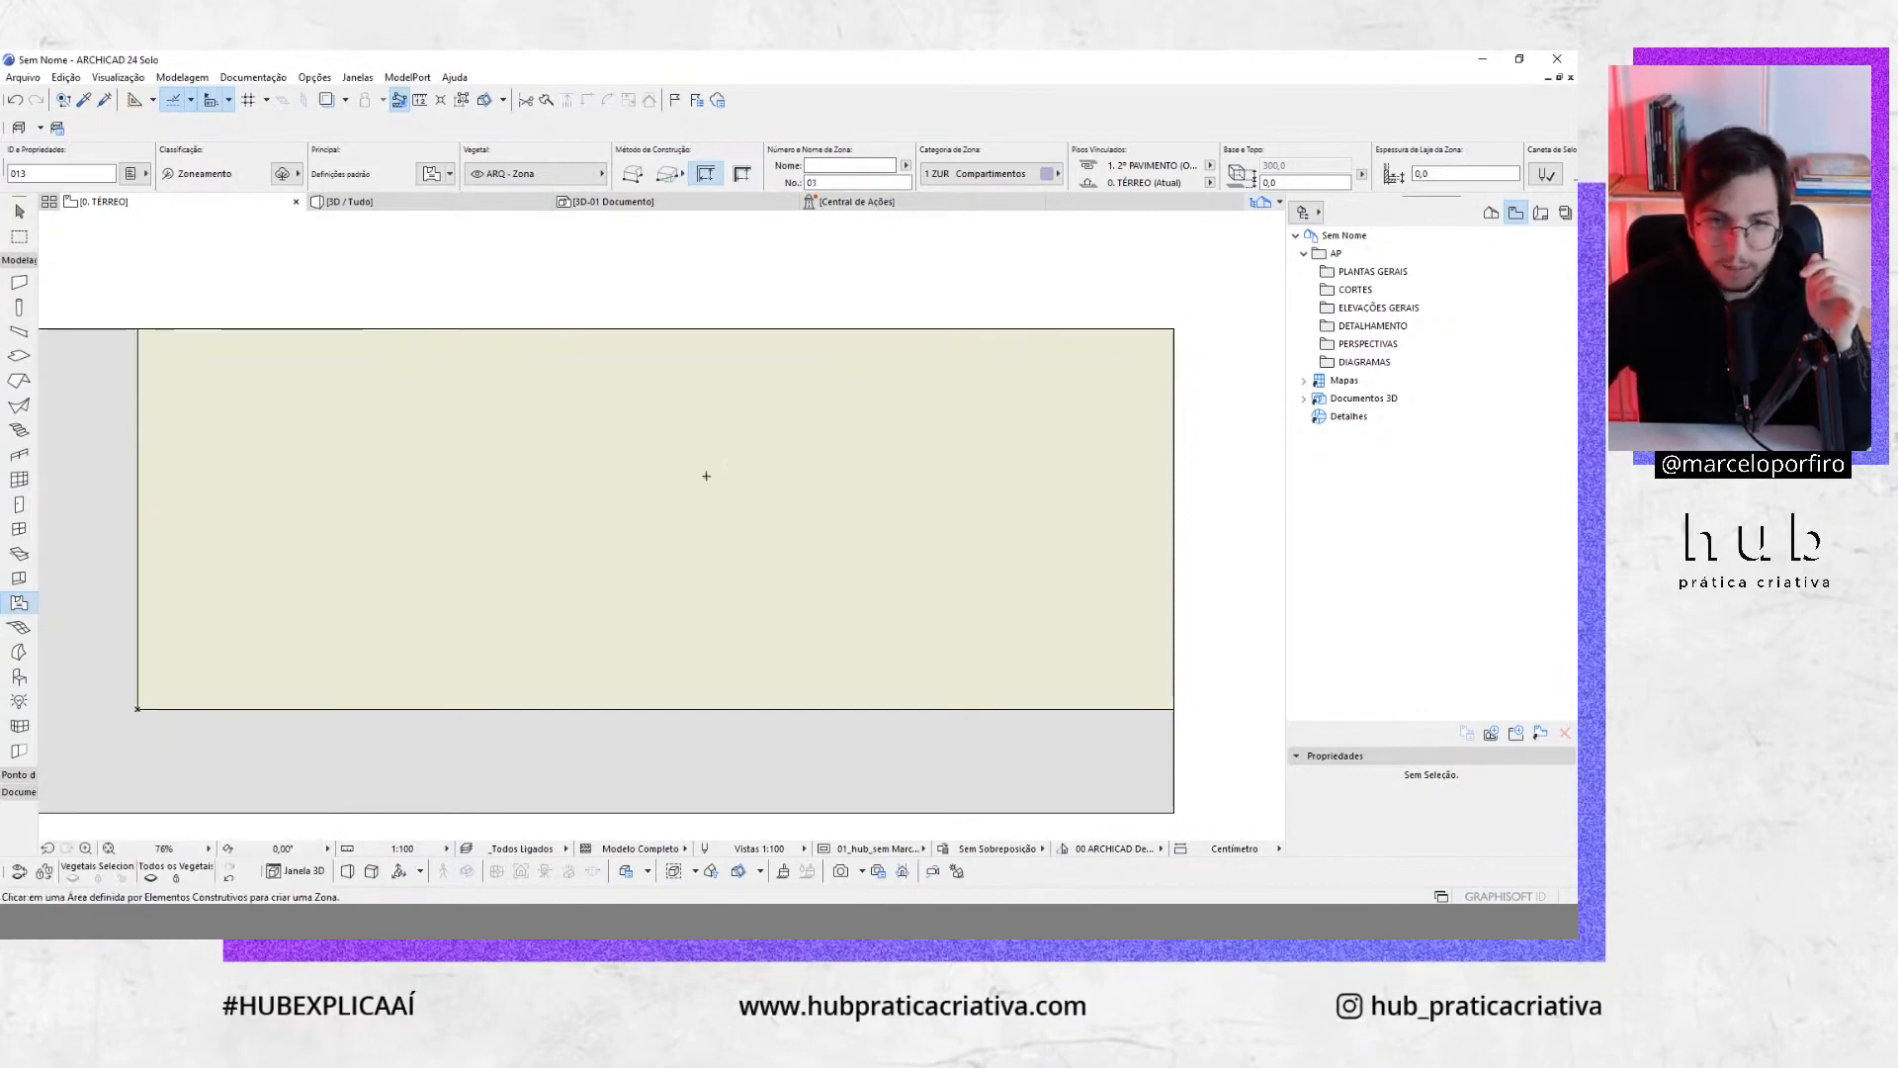
pyautogui.moveTo(712, 479); pyautogui.dragTo(712, 461, button='middle')
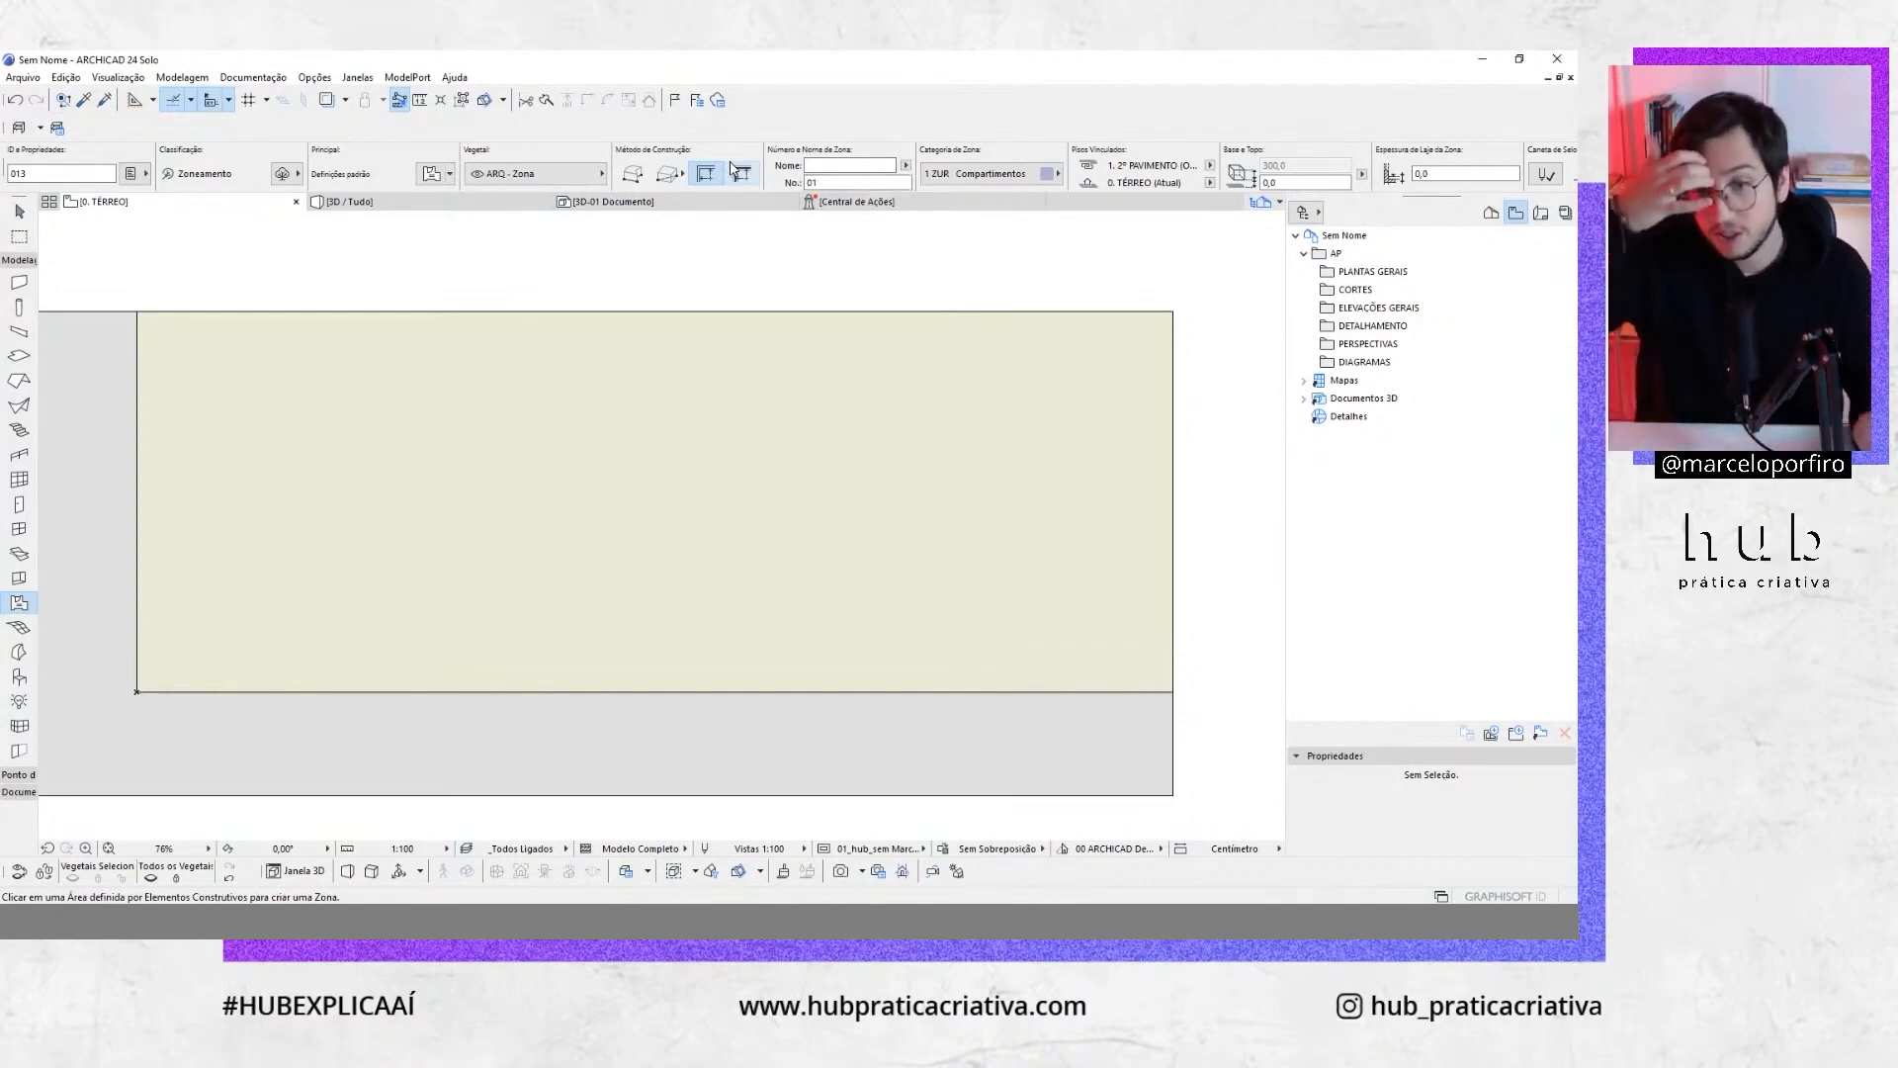
pyautogui.click(671, 179)
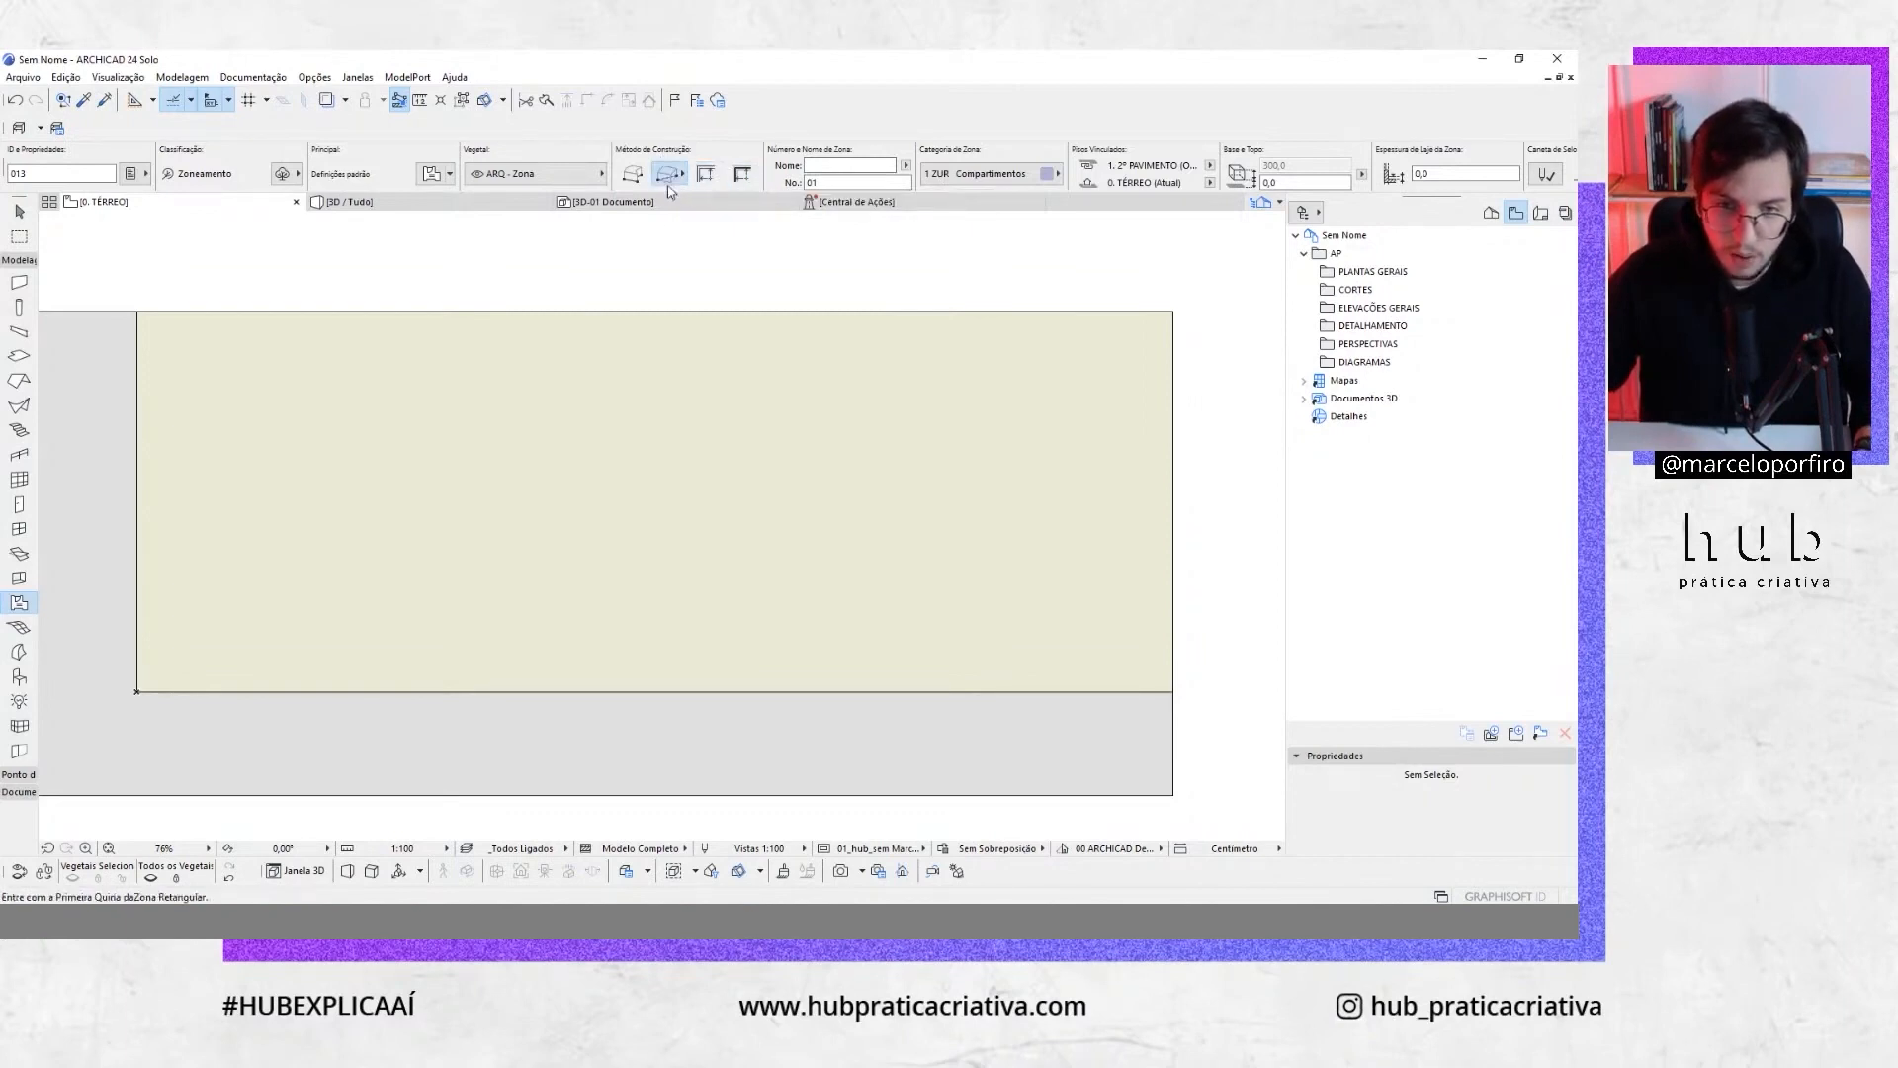
# Draw a 500 by 500 cm rectangular zone inside the terrain near its north end and place its area stamp at the centre
pyautogui.moveTo(539, 498)
pyautogui.mouseDown(button='middle')
pyautogui.moveTo(635, 437)
pyautogui.moveTo(531, 521)
pyautogui.mouseUp(button='middle')
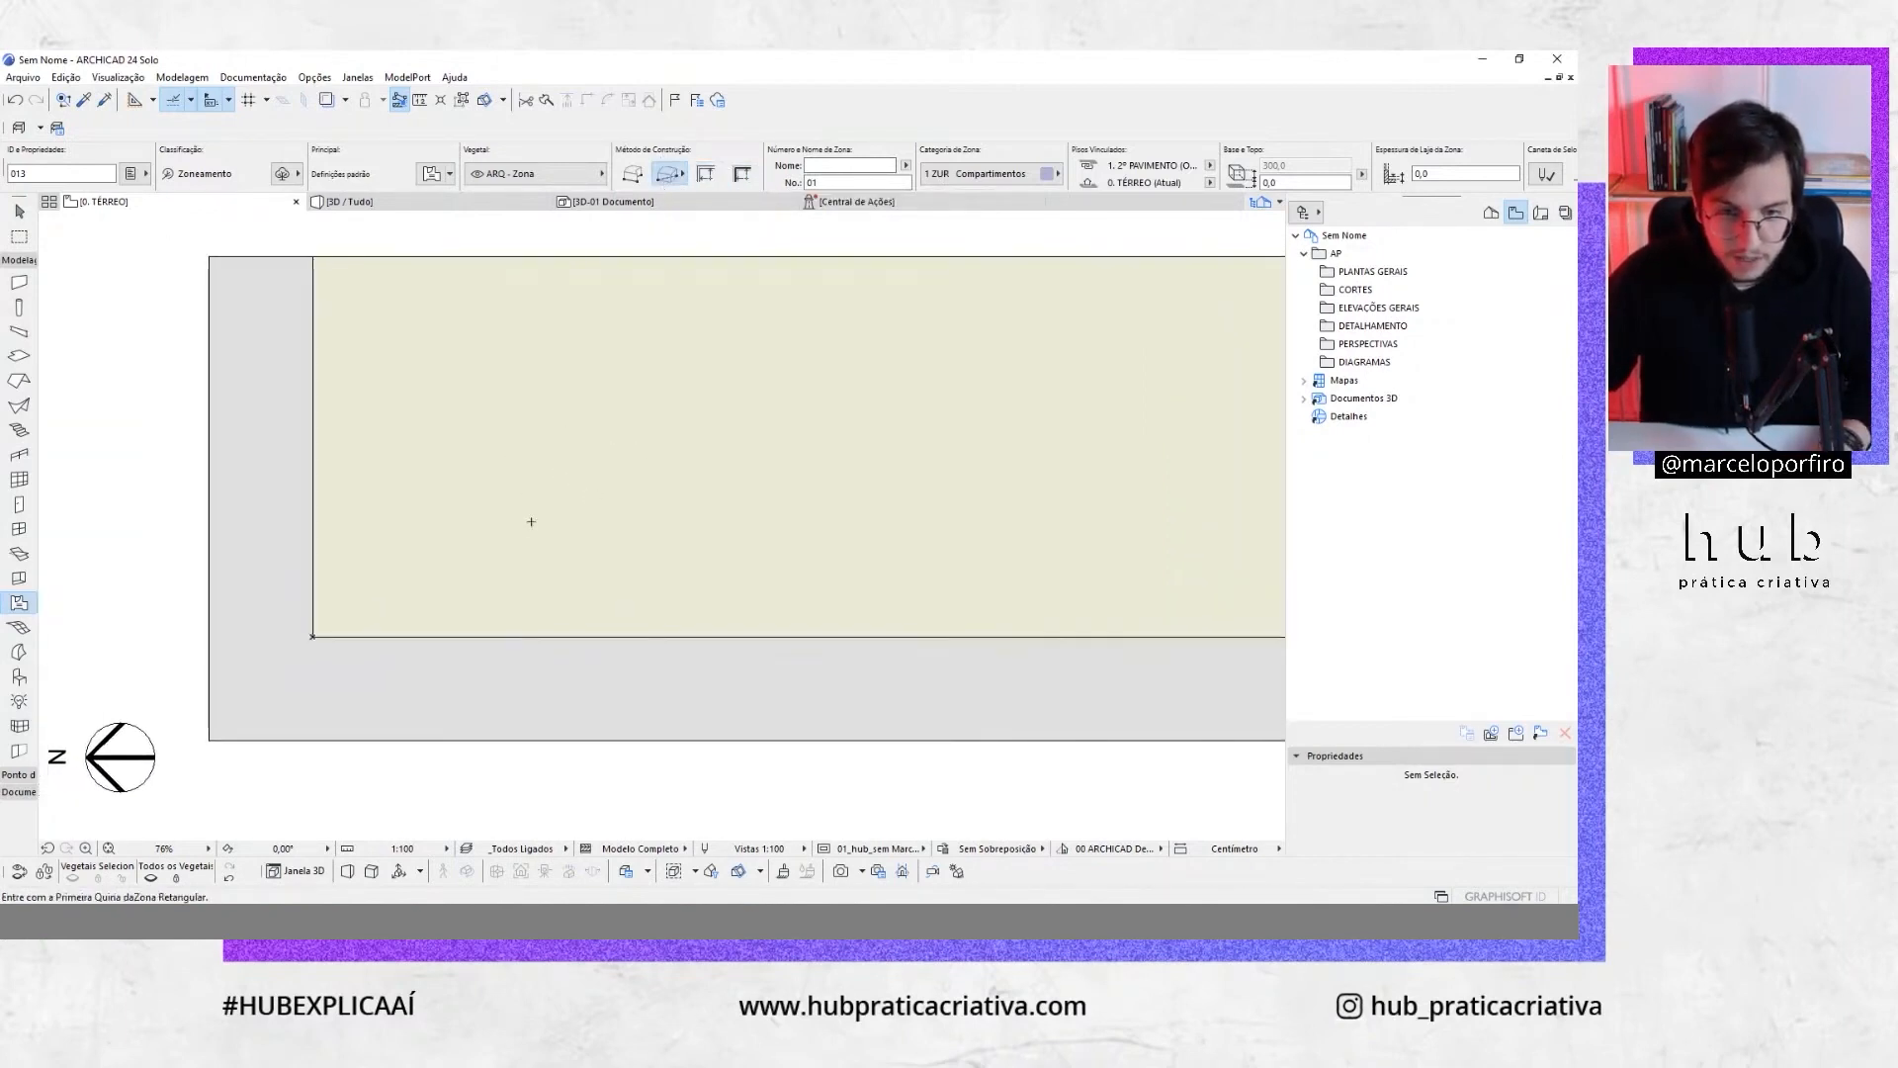
pyautogui.click(450, 551)
pyautogui.click(721, 347)
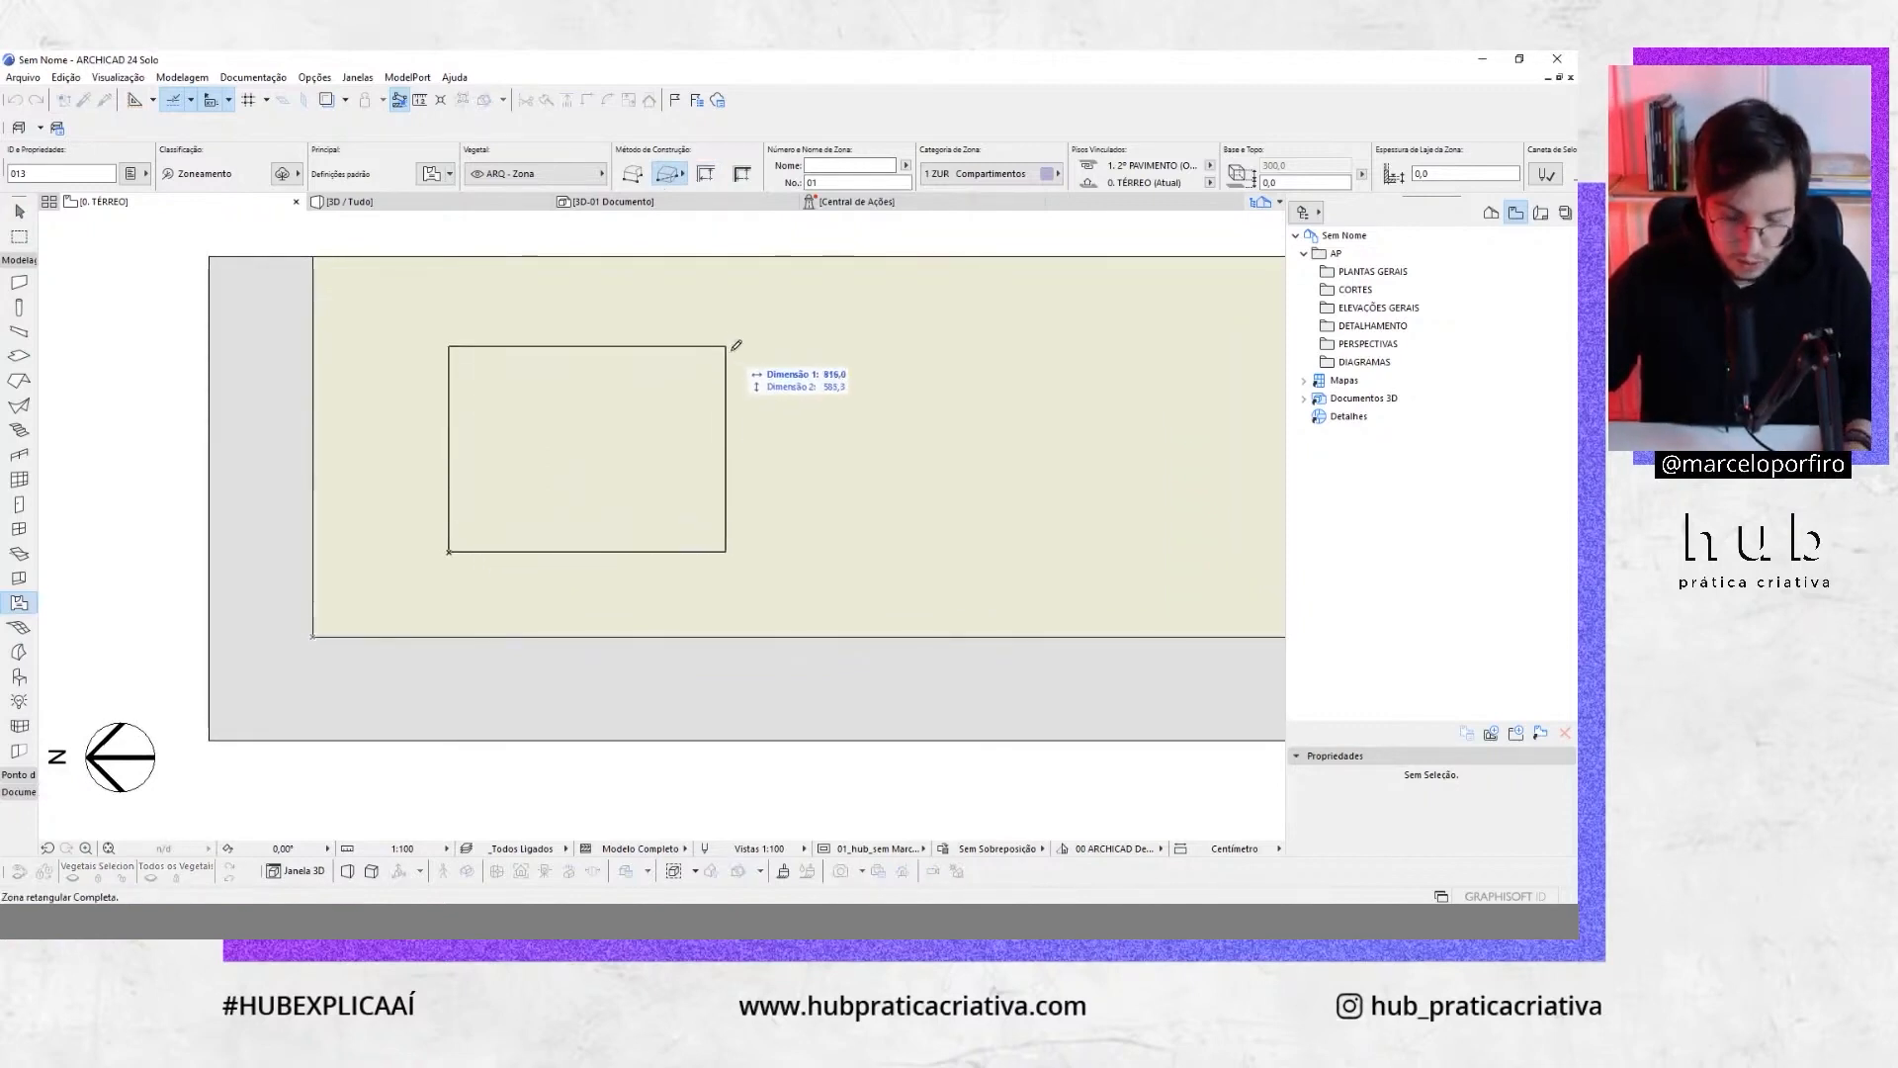
pyautogui.press('Tab')
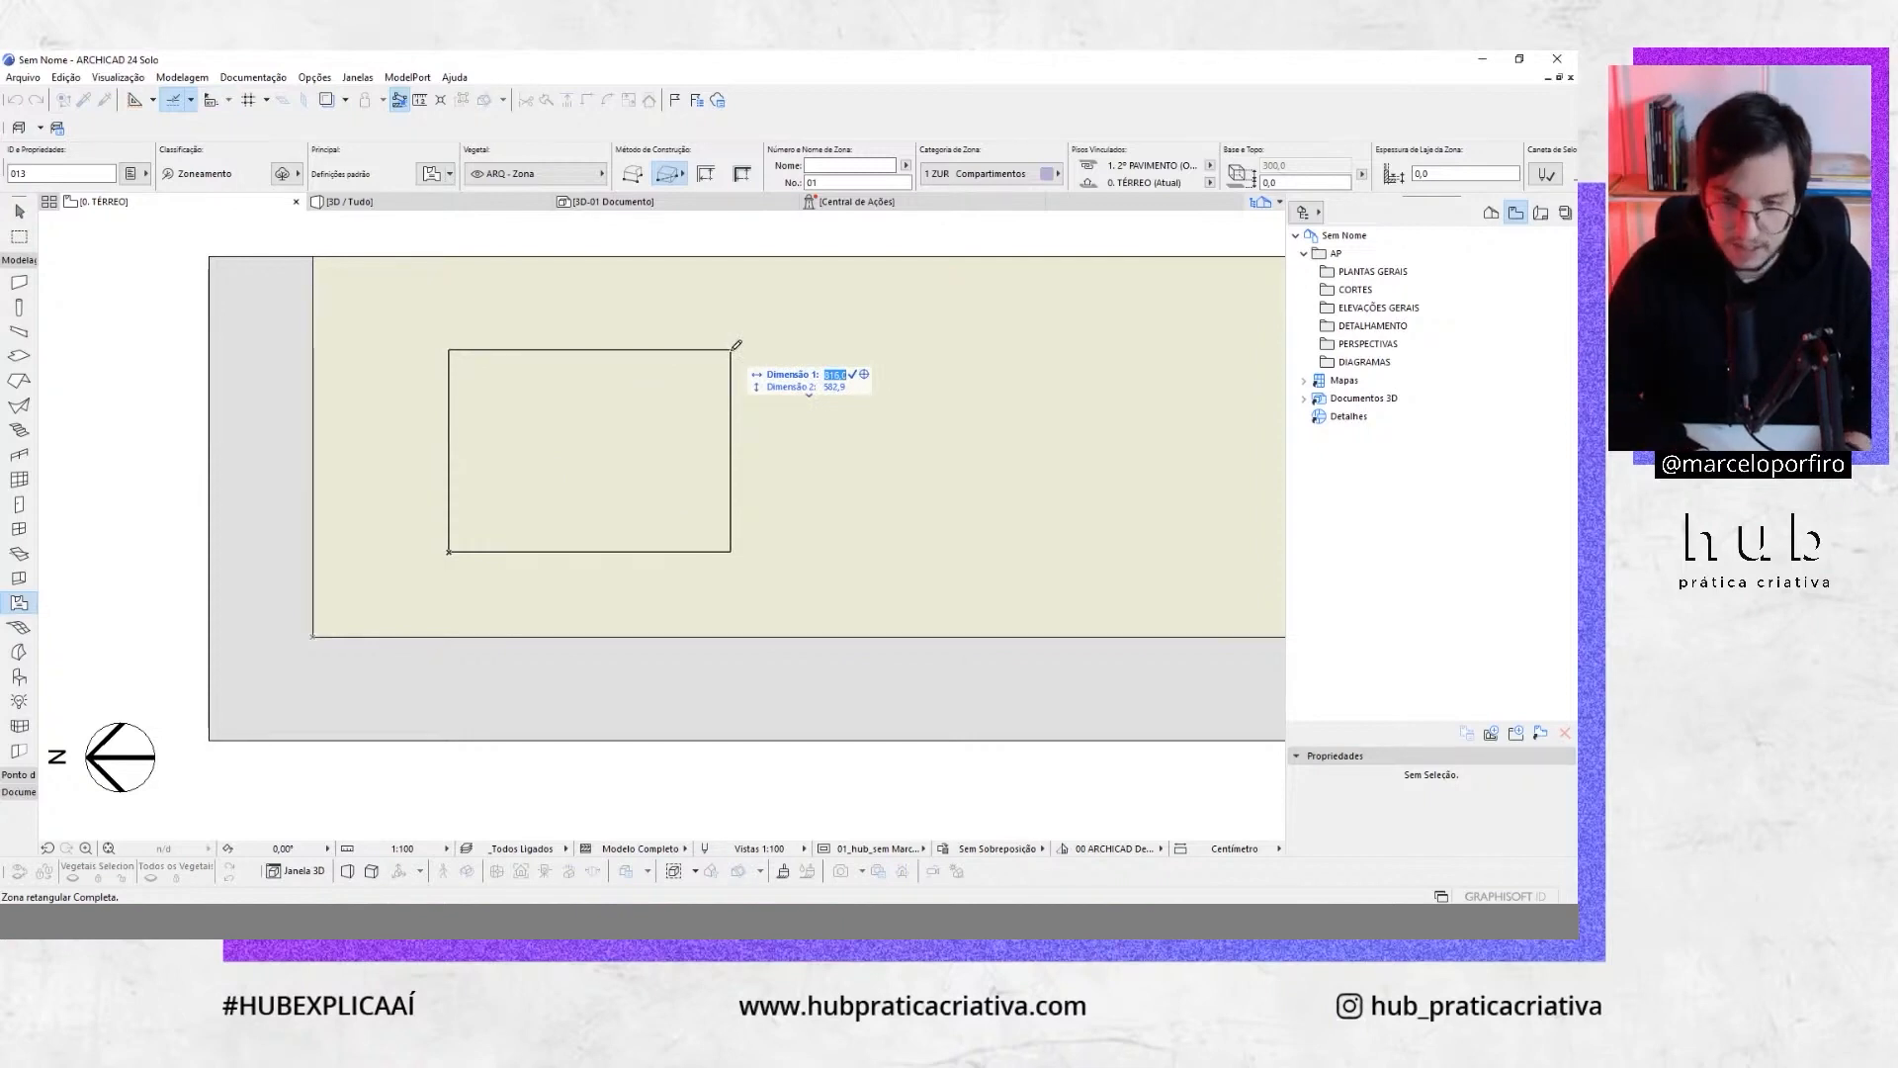
pyautogui.press('Tab')
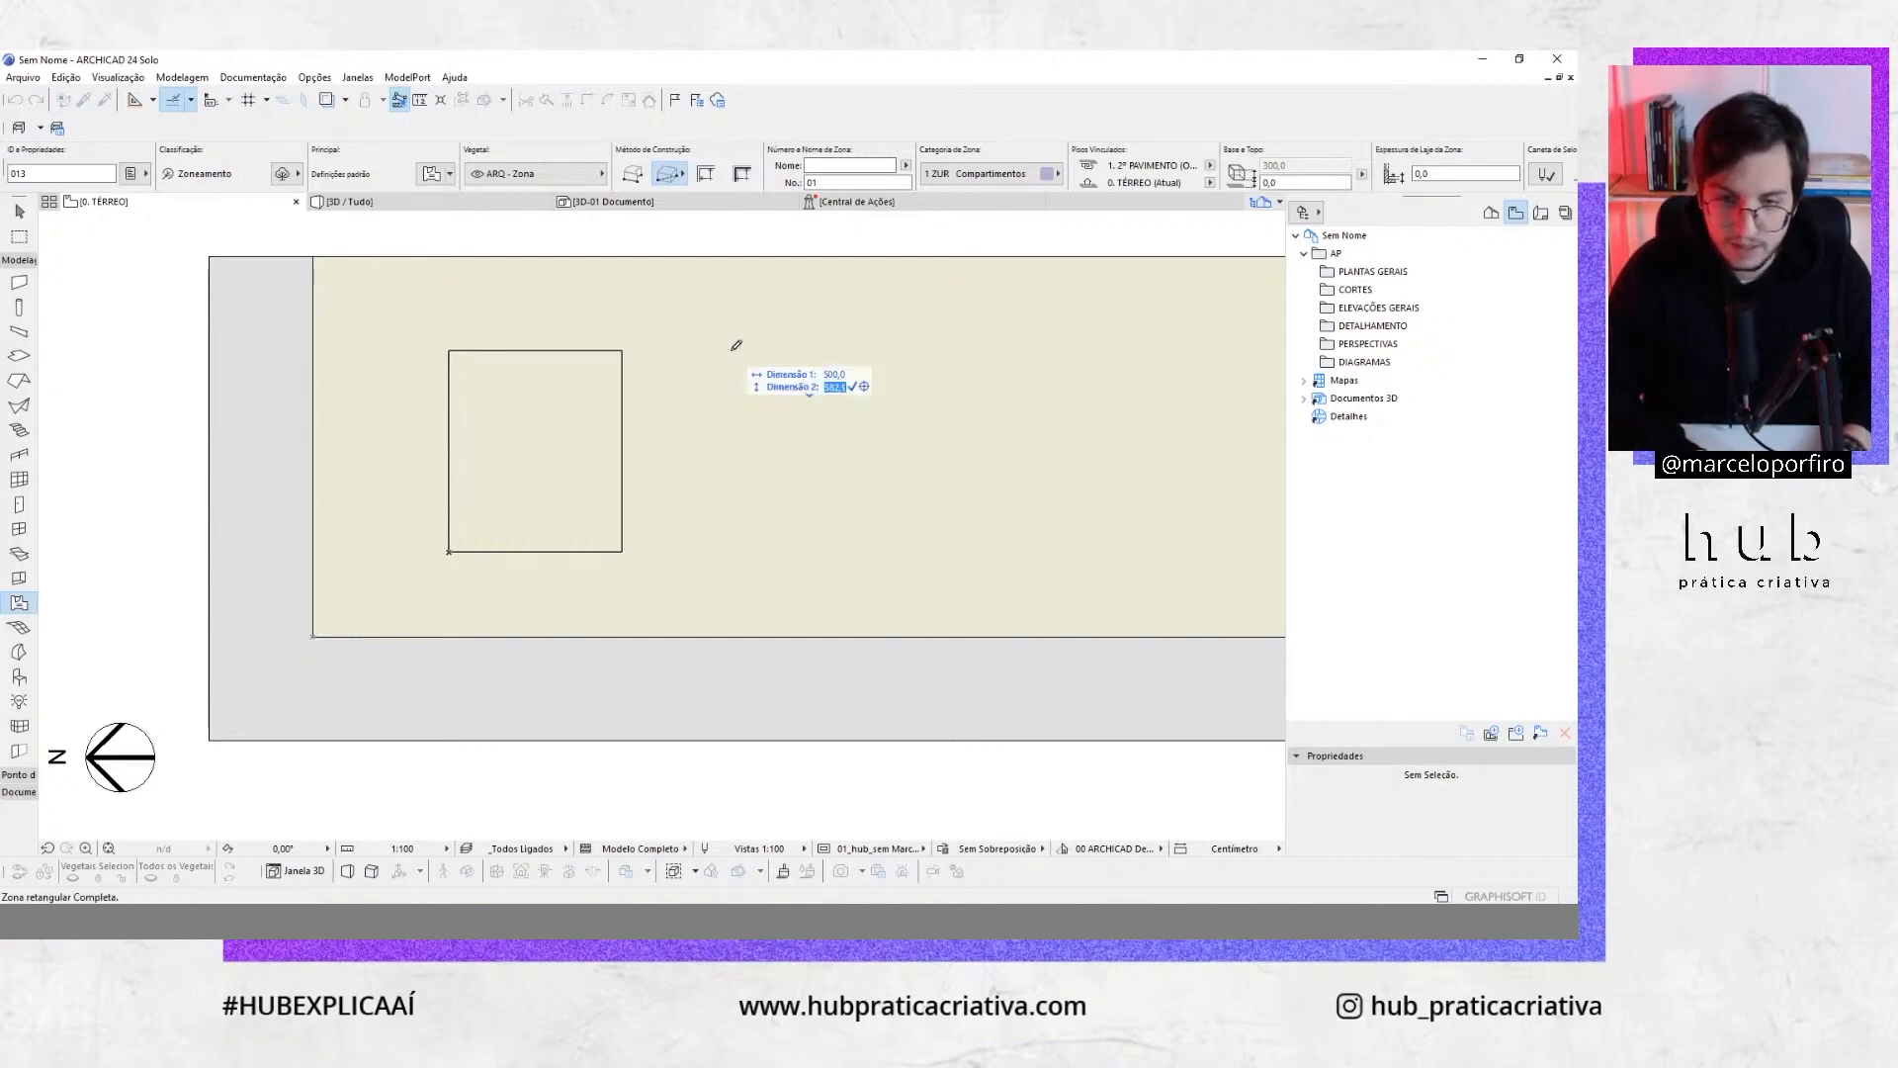
pyautogui.write('500')
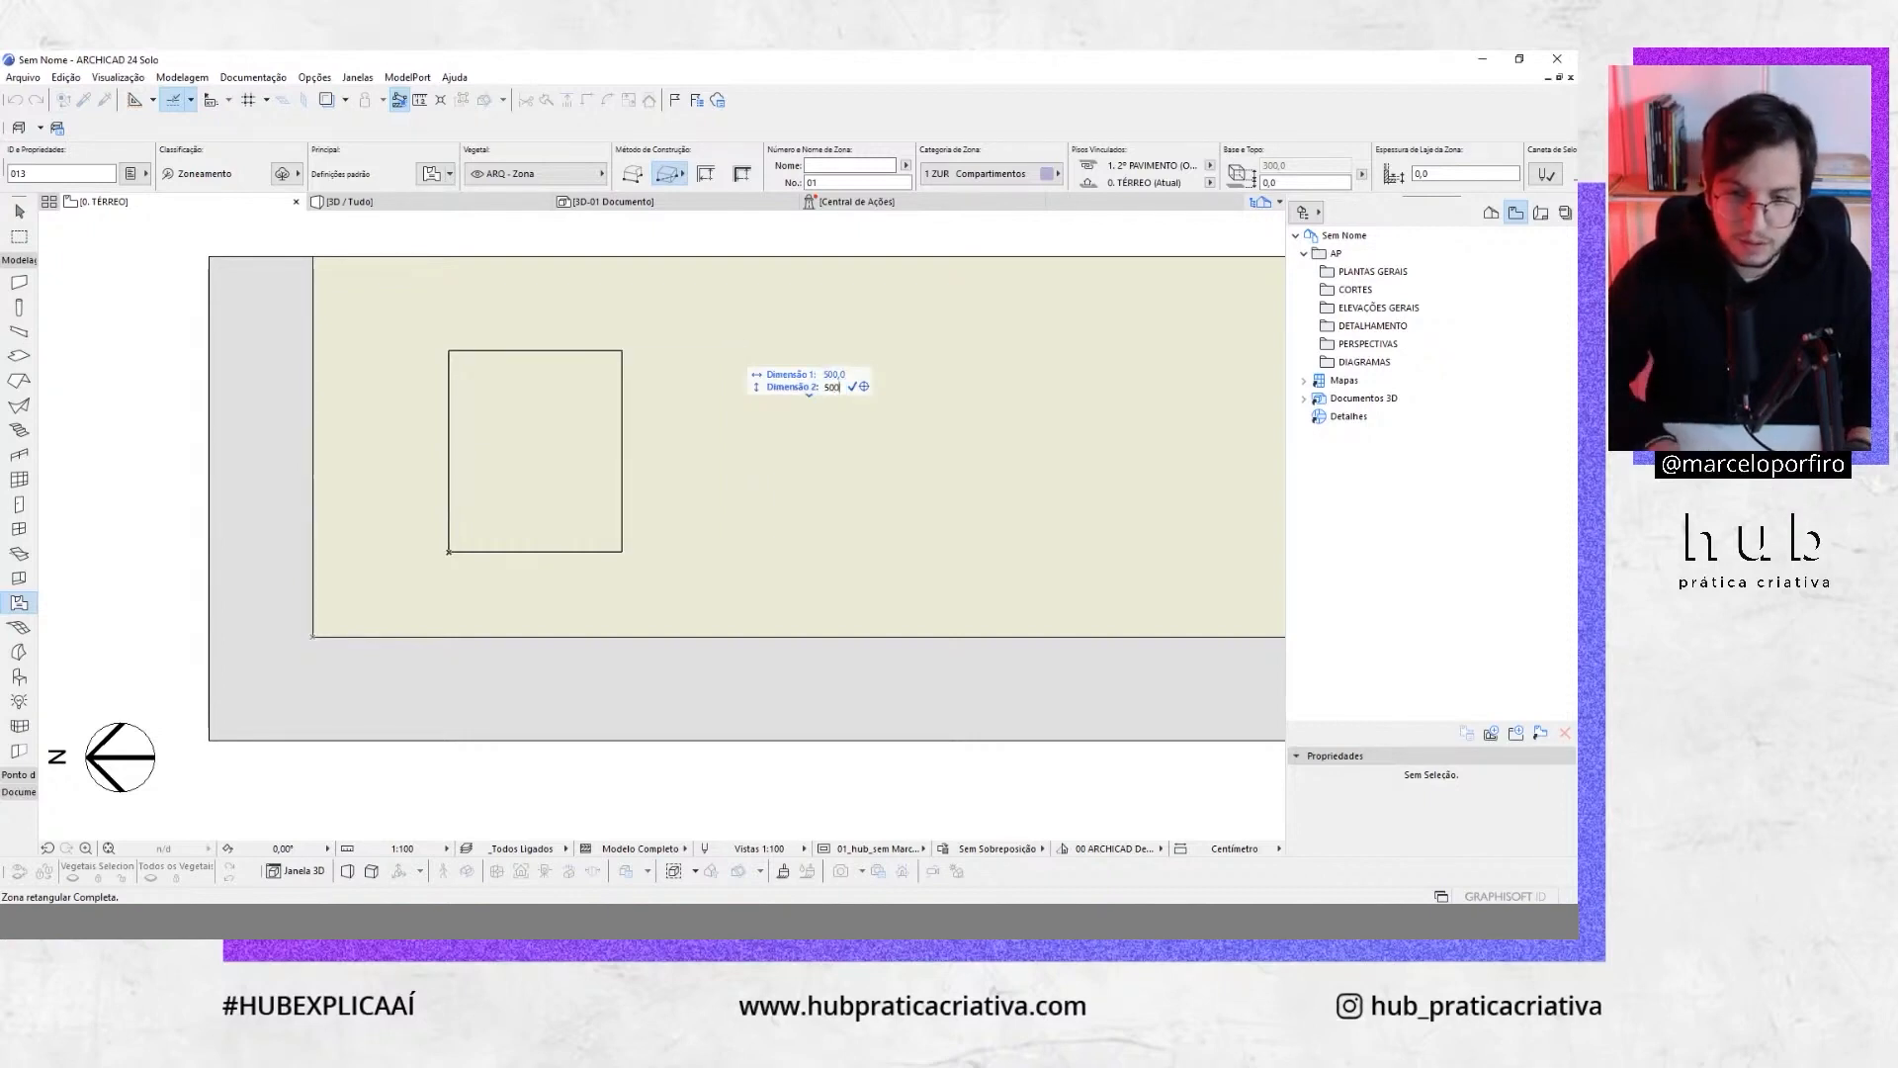
pyautogui.press('Return')
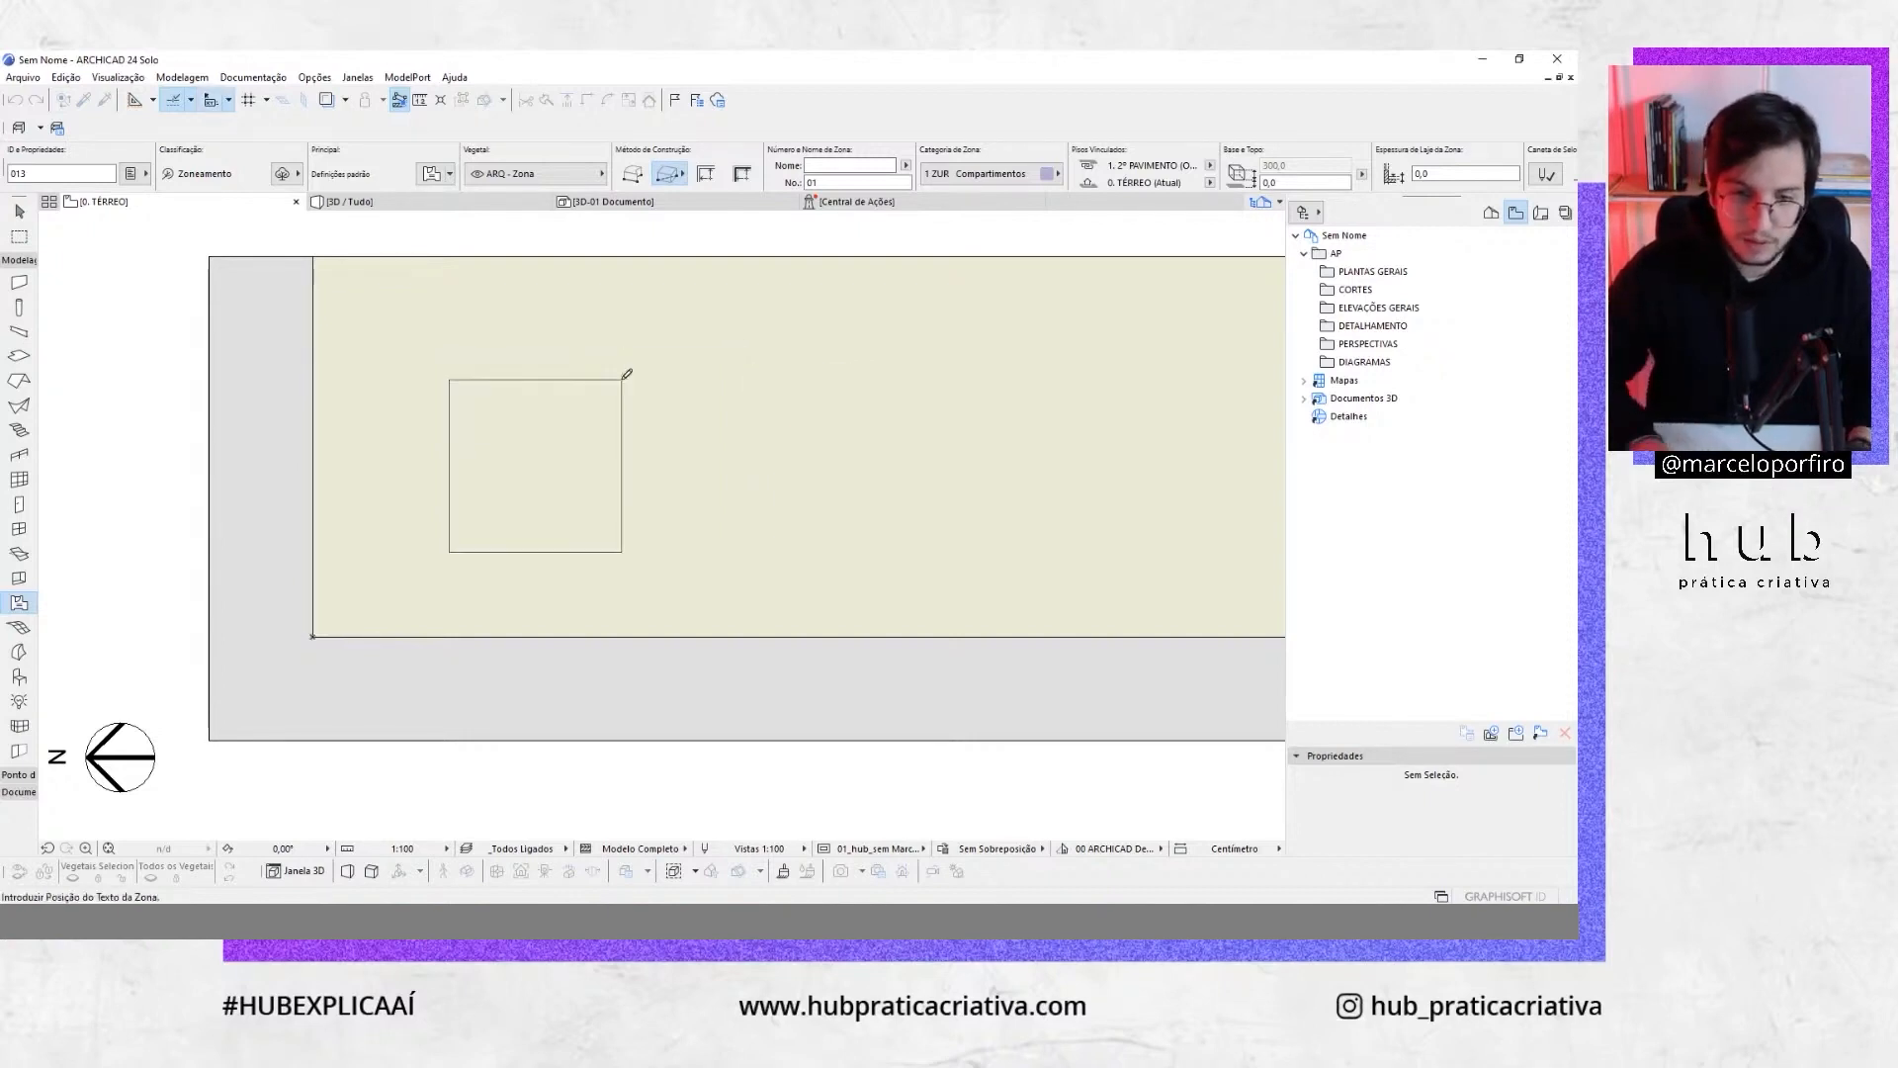
pyautogui.click(539, 463)
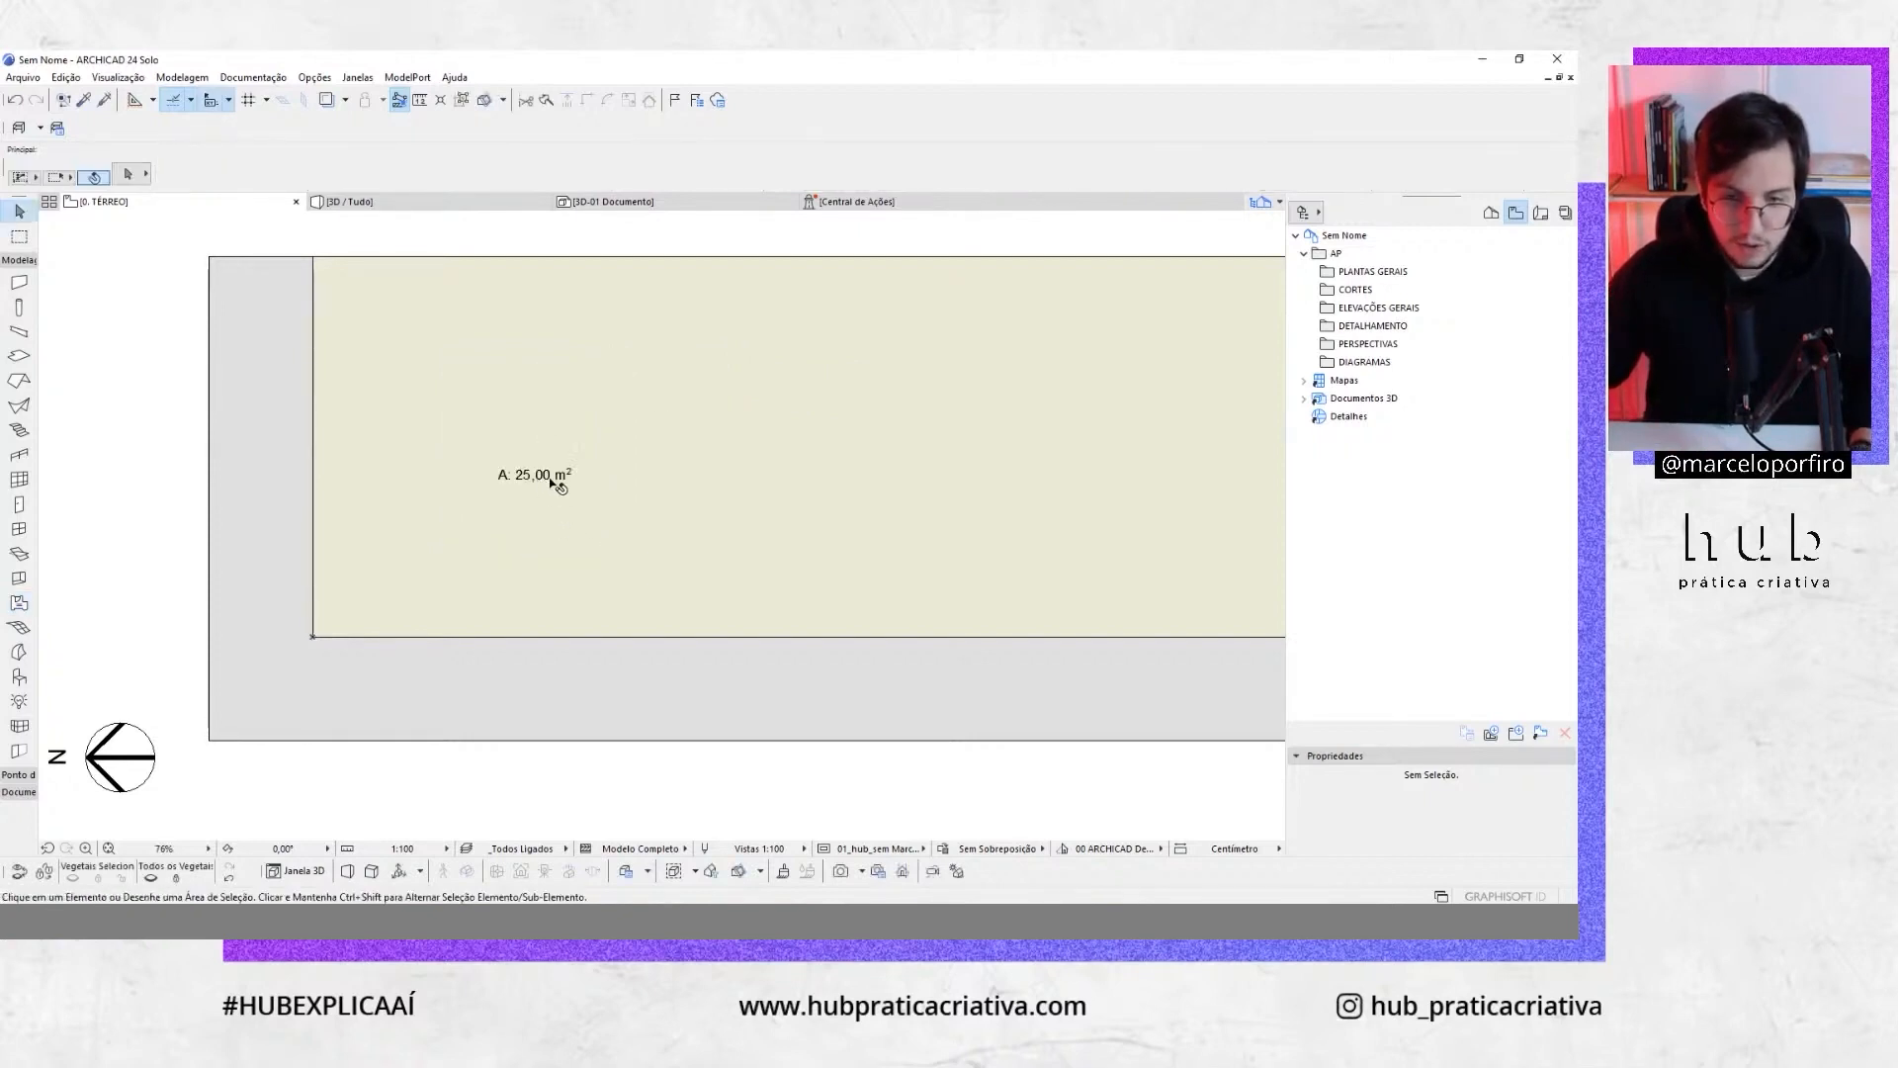
pyautogui.click(549, 481)
pyautogui.press('Escape')
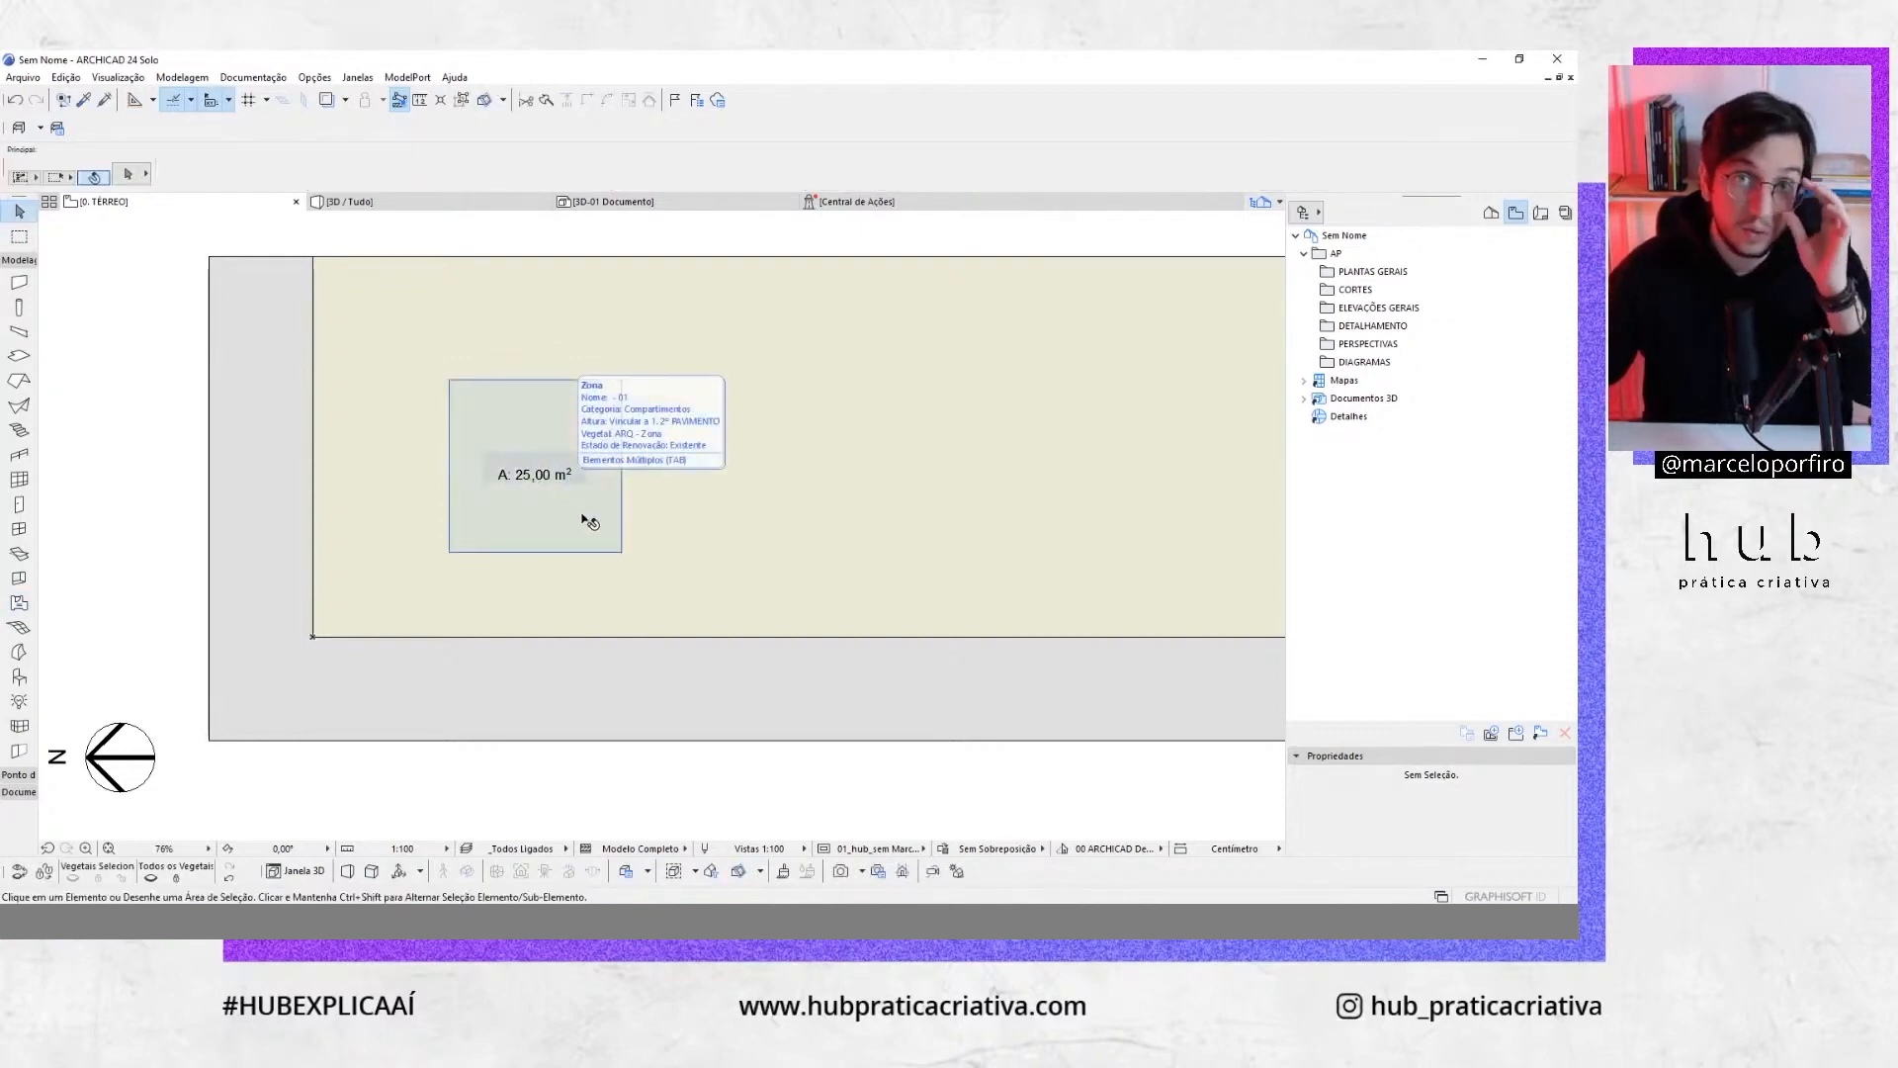
# Give the square zone a 50 % floor plan fill with the orange surface fill pen 38
pyautogui.moveTo(555, 519); pyautogui.dragTo(516, 539, button='middle')
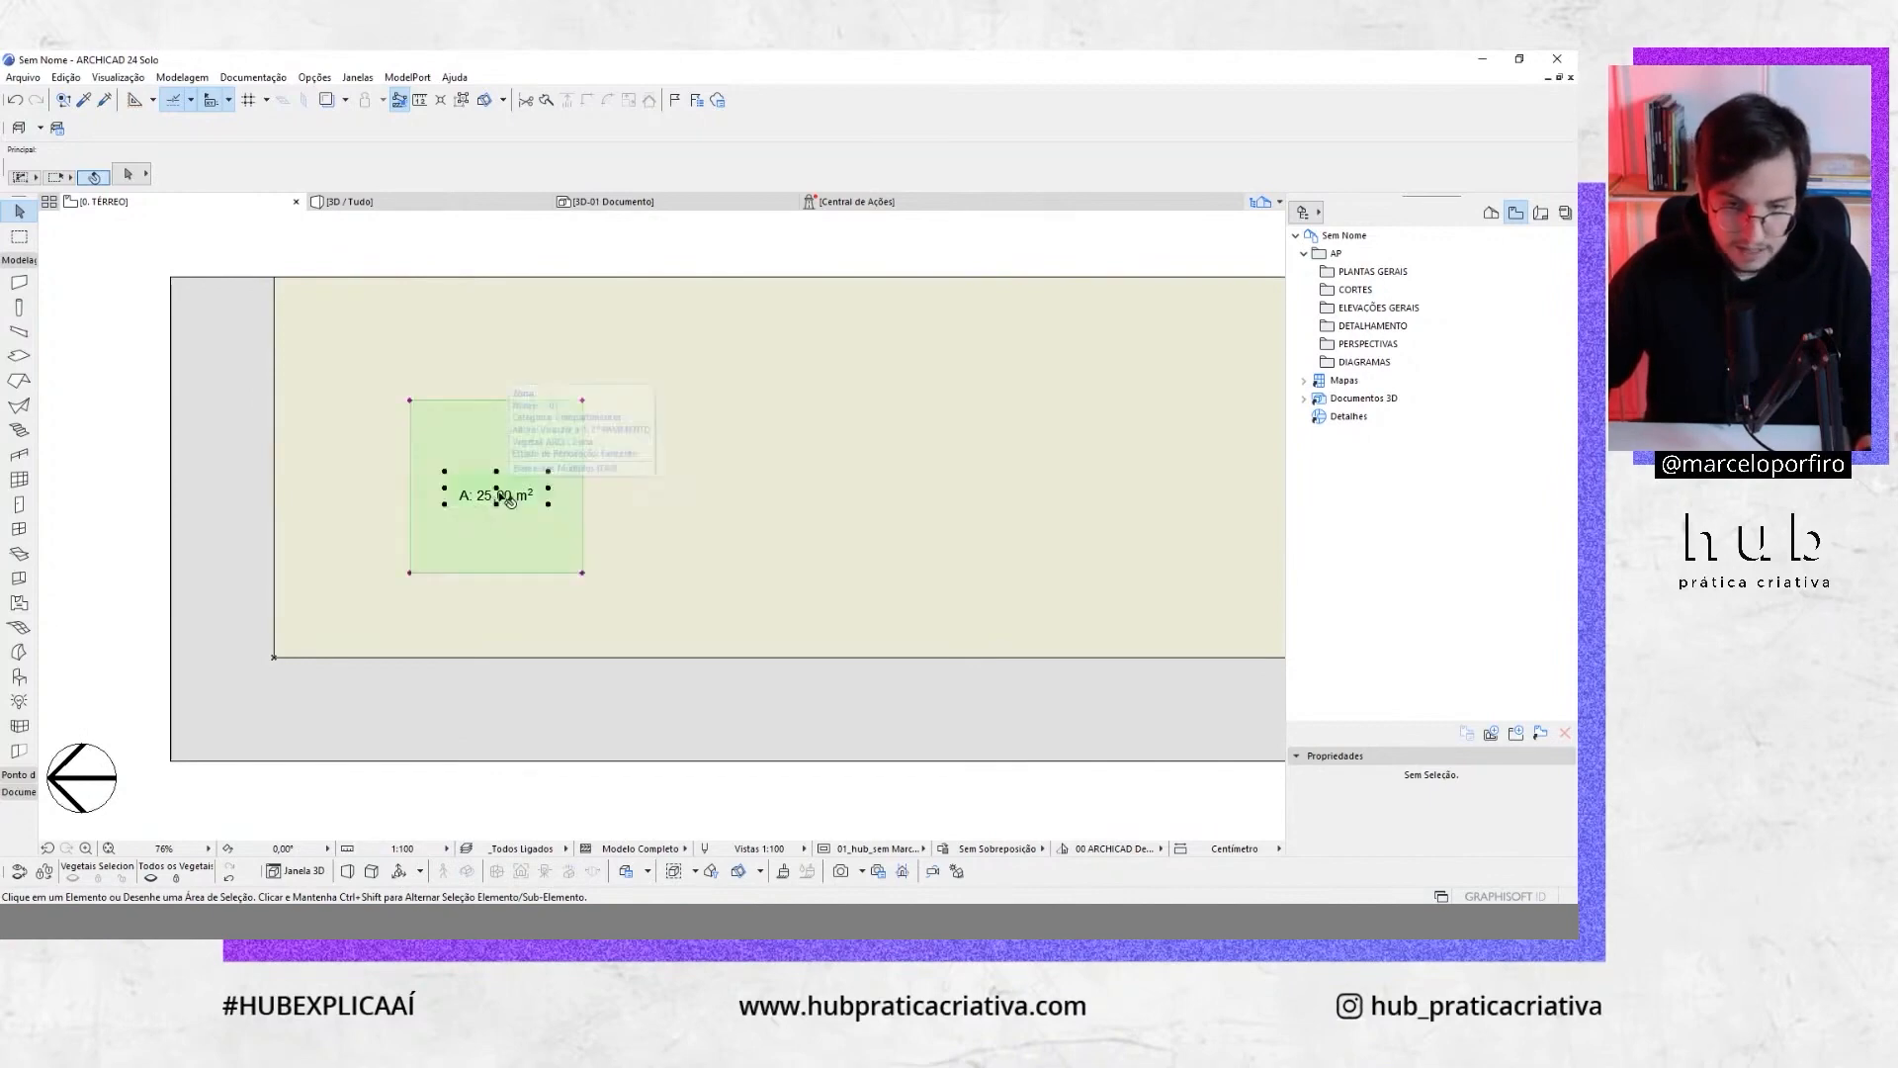
pyautogui.click(524, 497)
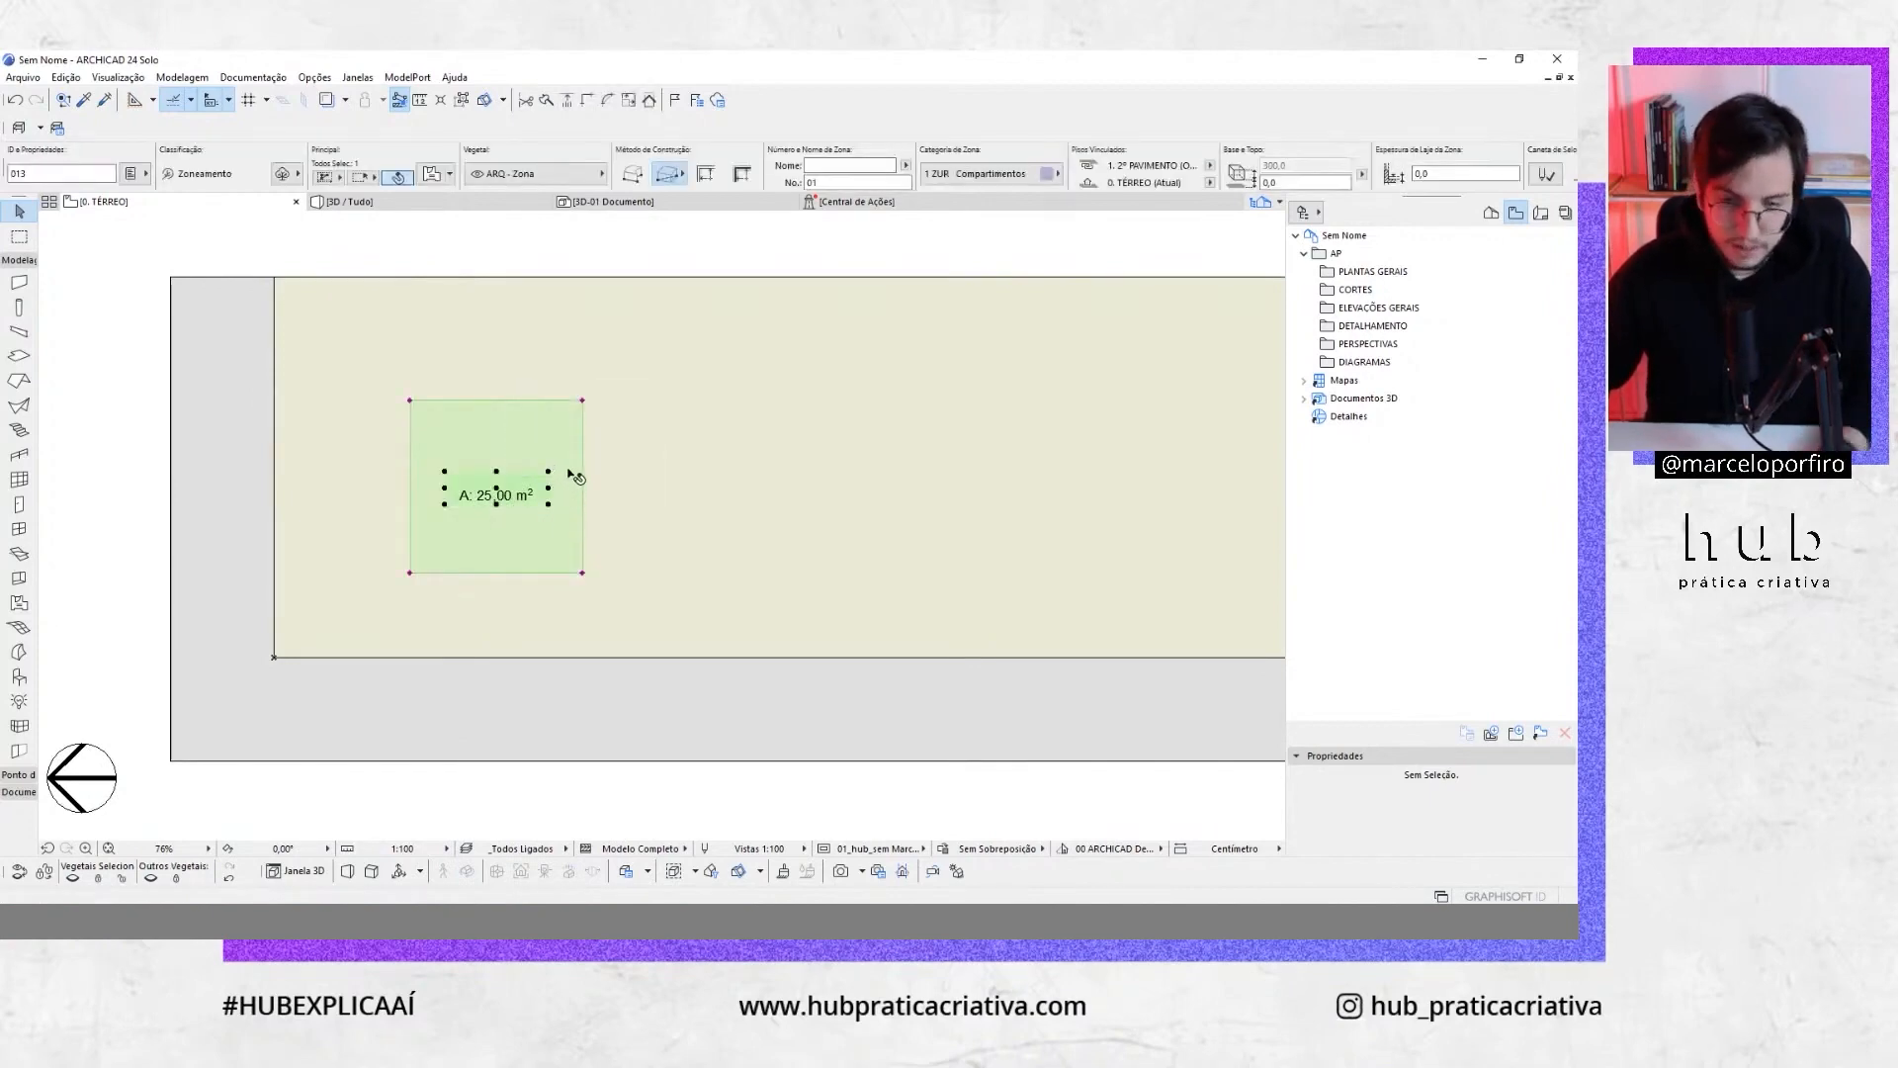
pyautogui.doubleClick(566, 484)
pyautogui.moveTo(265, 150); pyautogui.dragTo(875, 119)
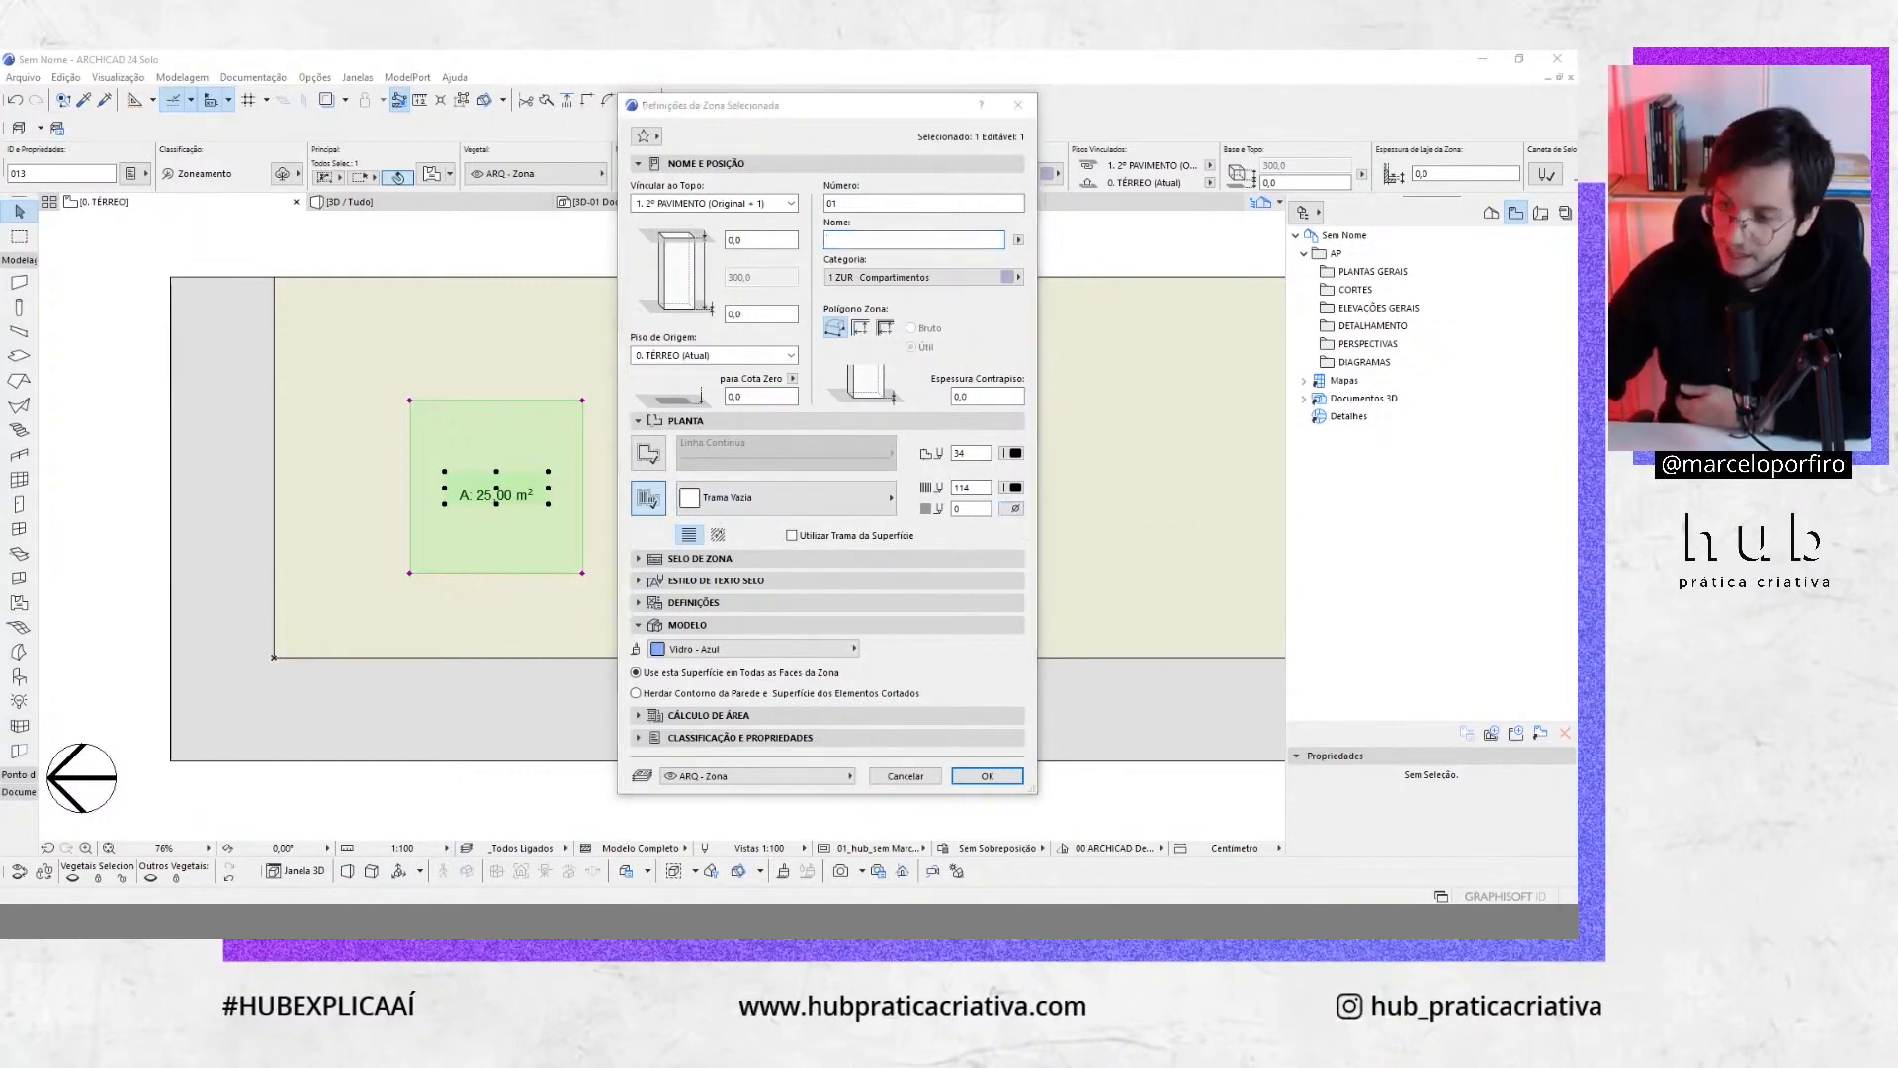
pyautogui.click(754, 503)
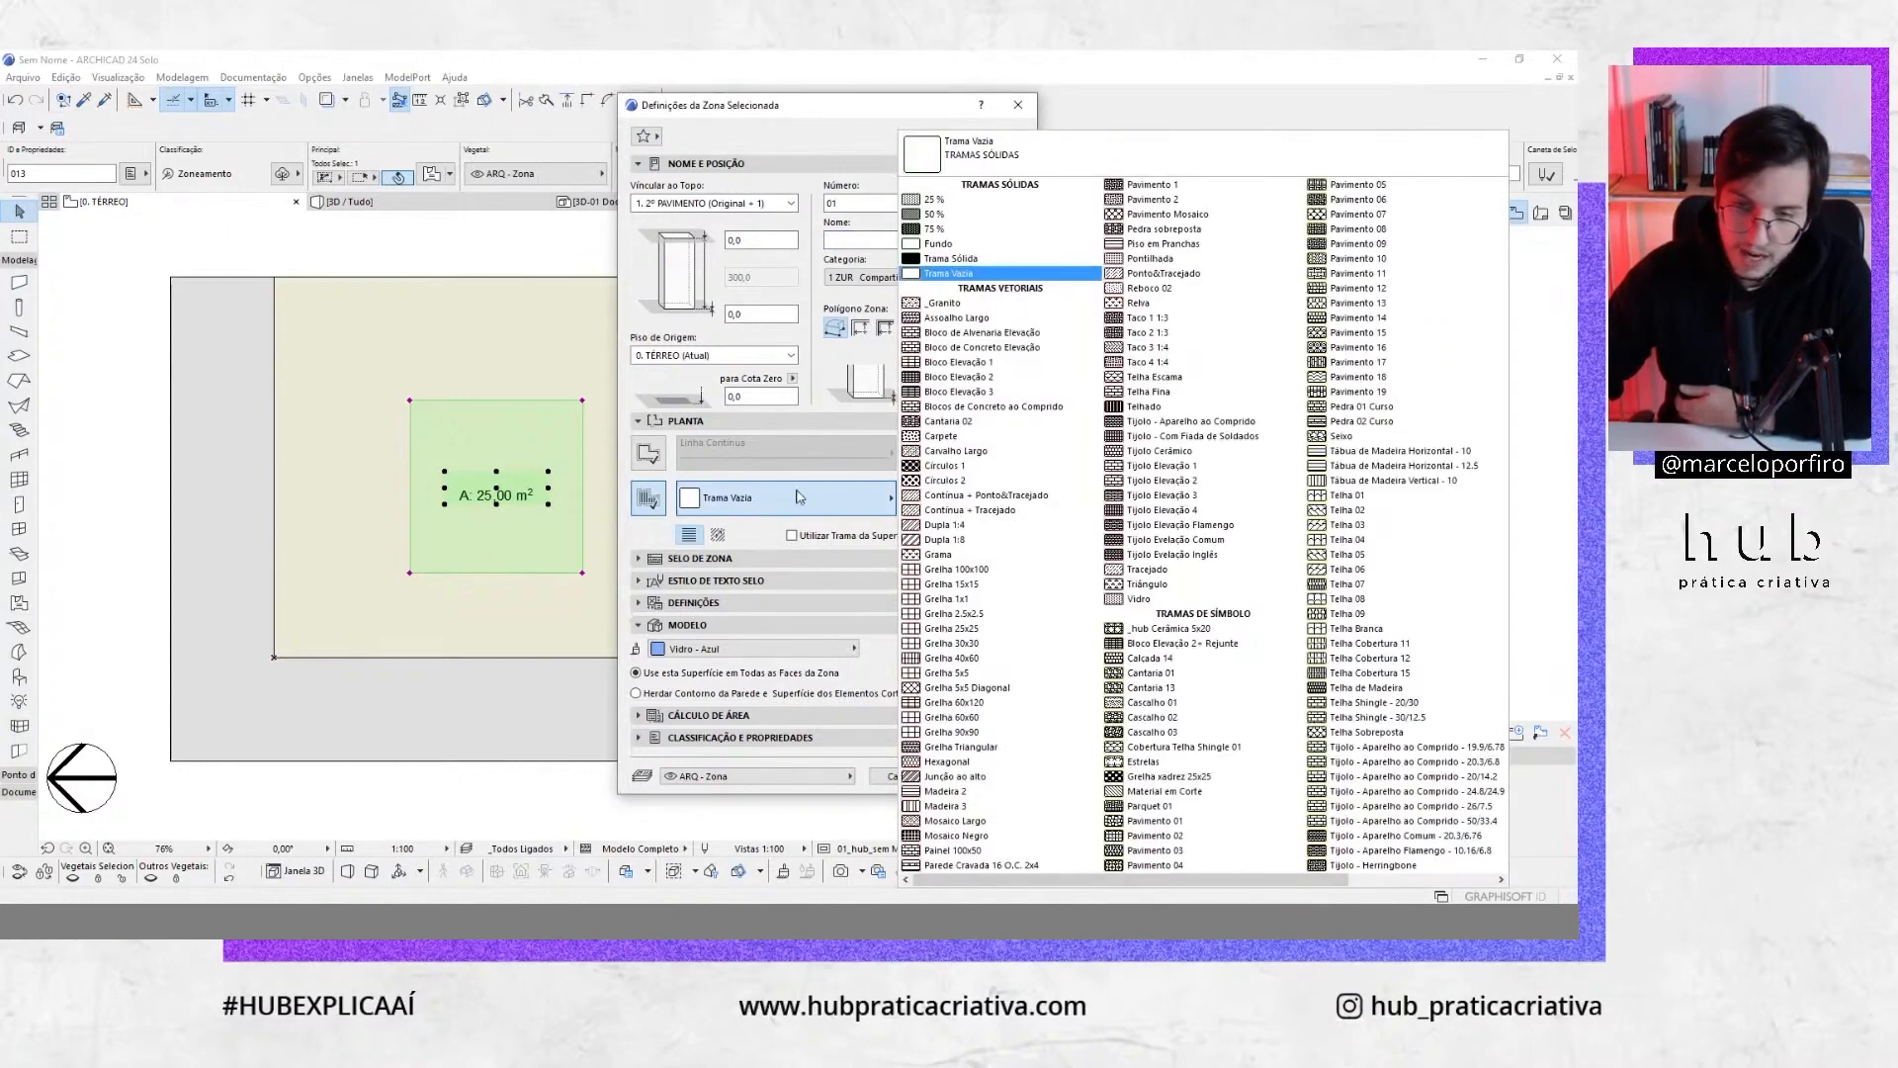
pyautogui.click(950, 218)
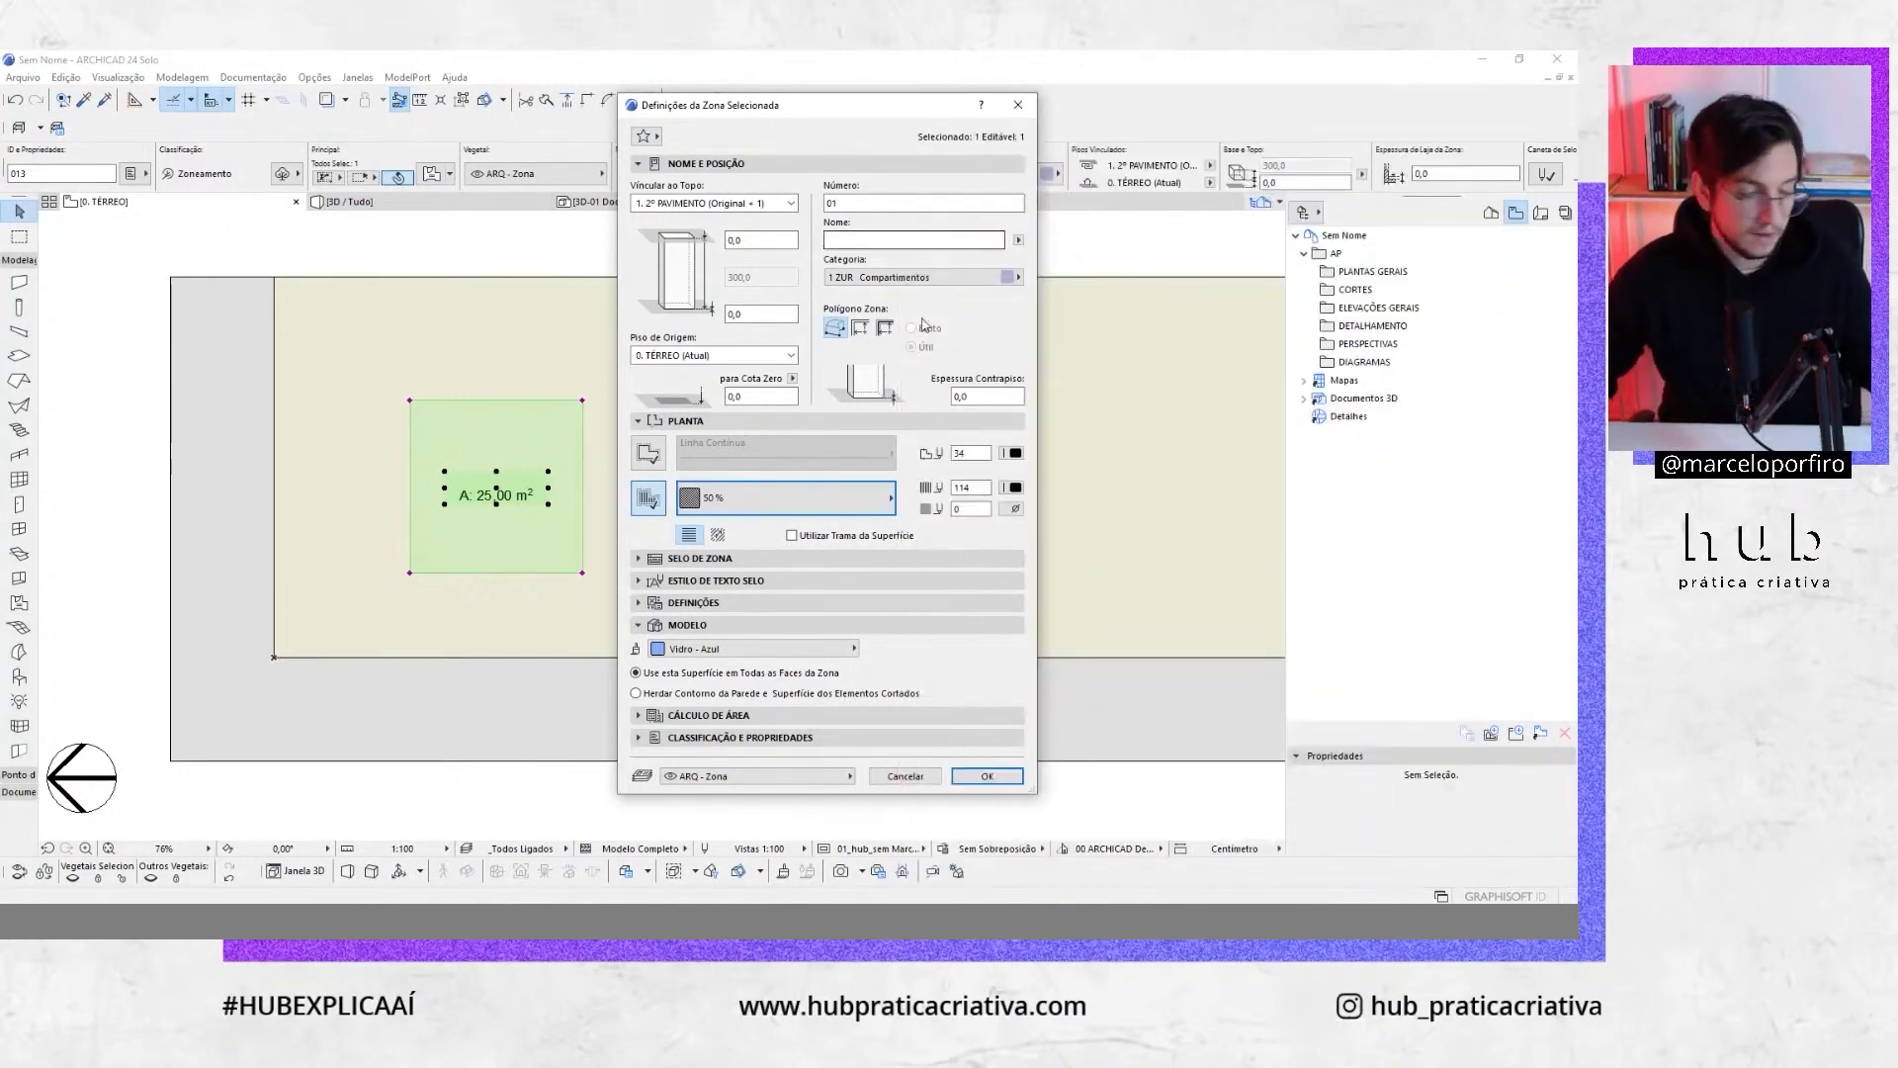
pyautogui.click(1013, 487)
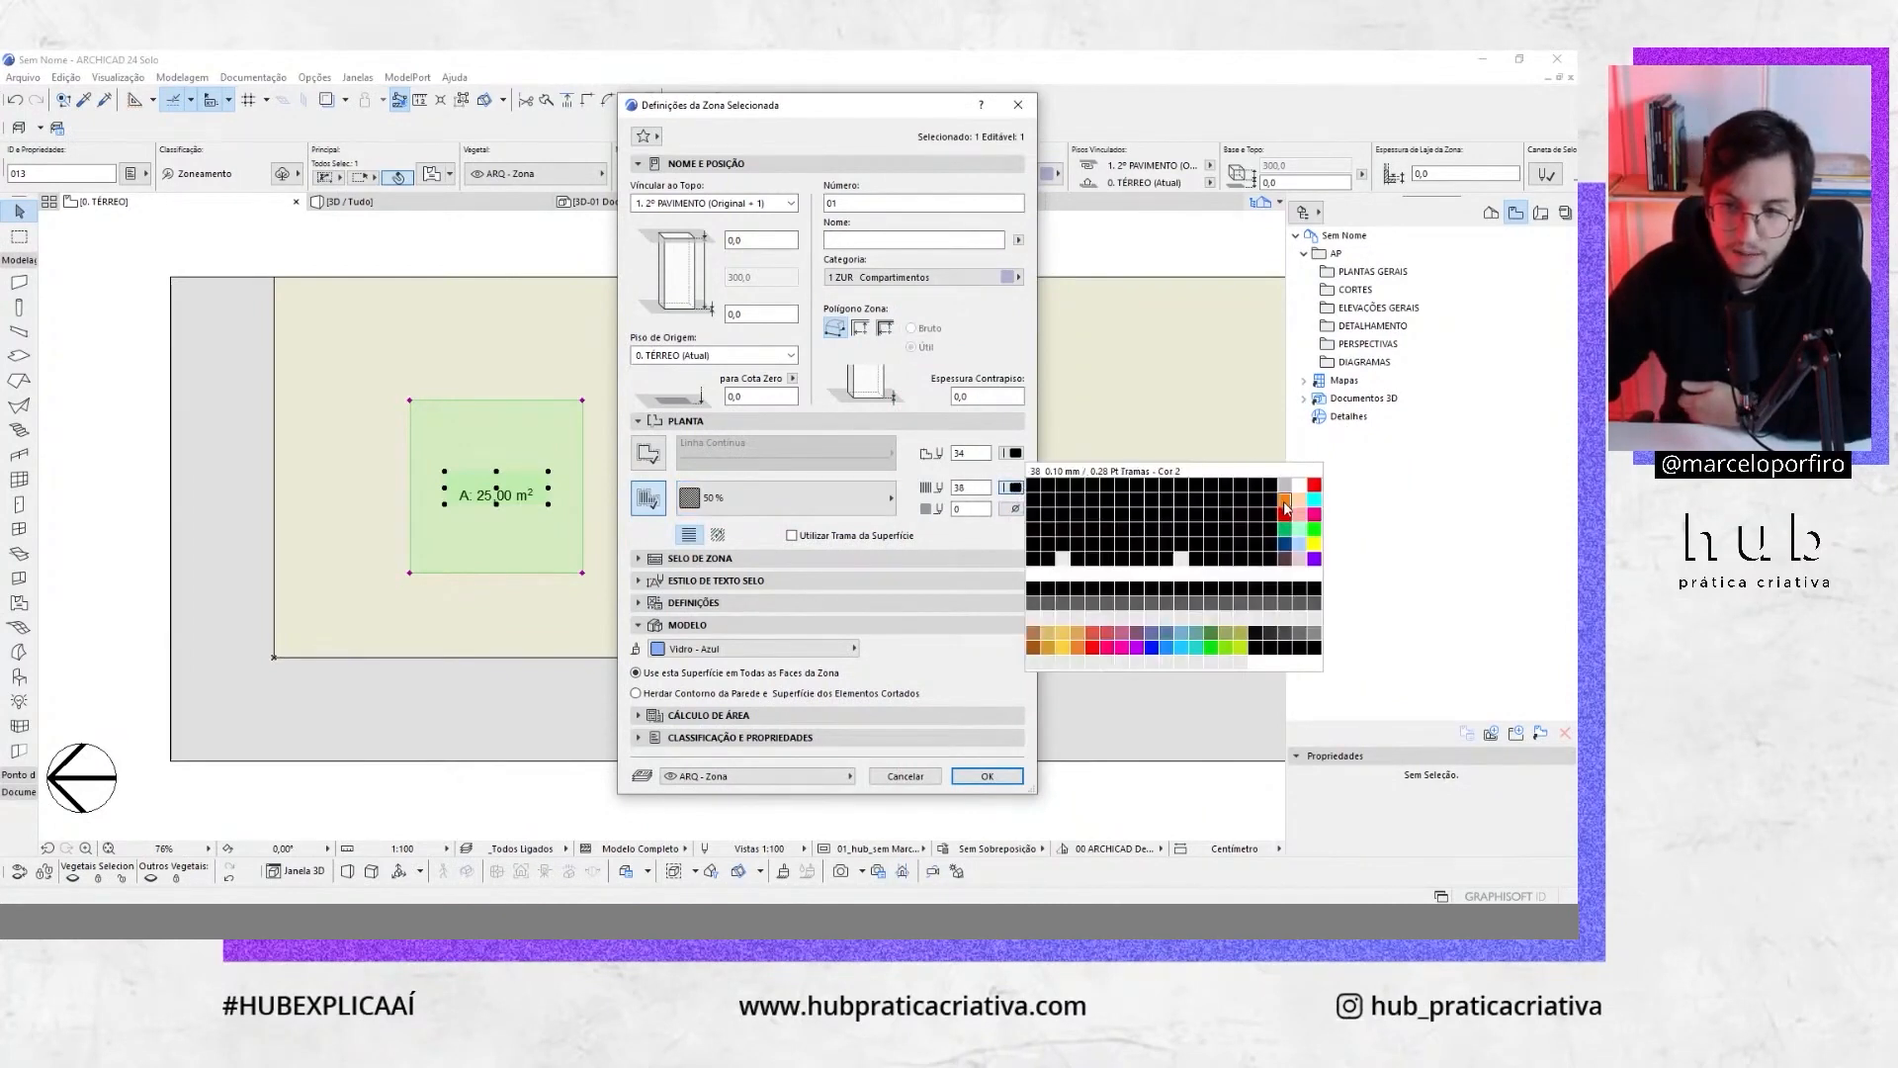
pyautogui.click(1286, 502)
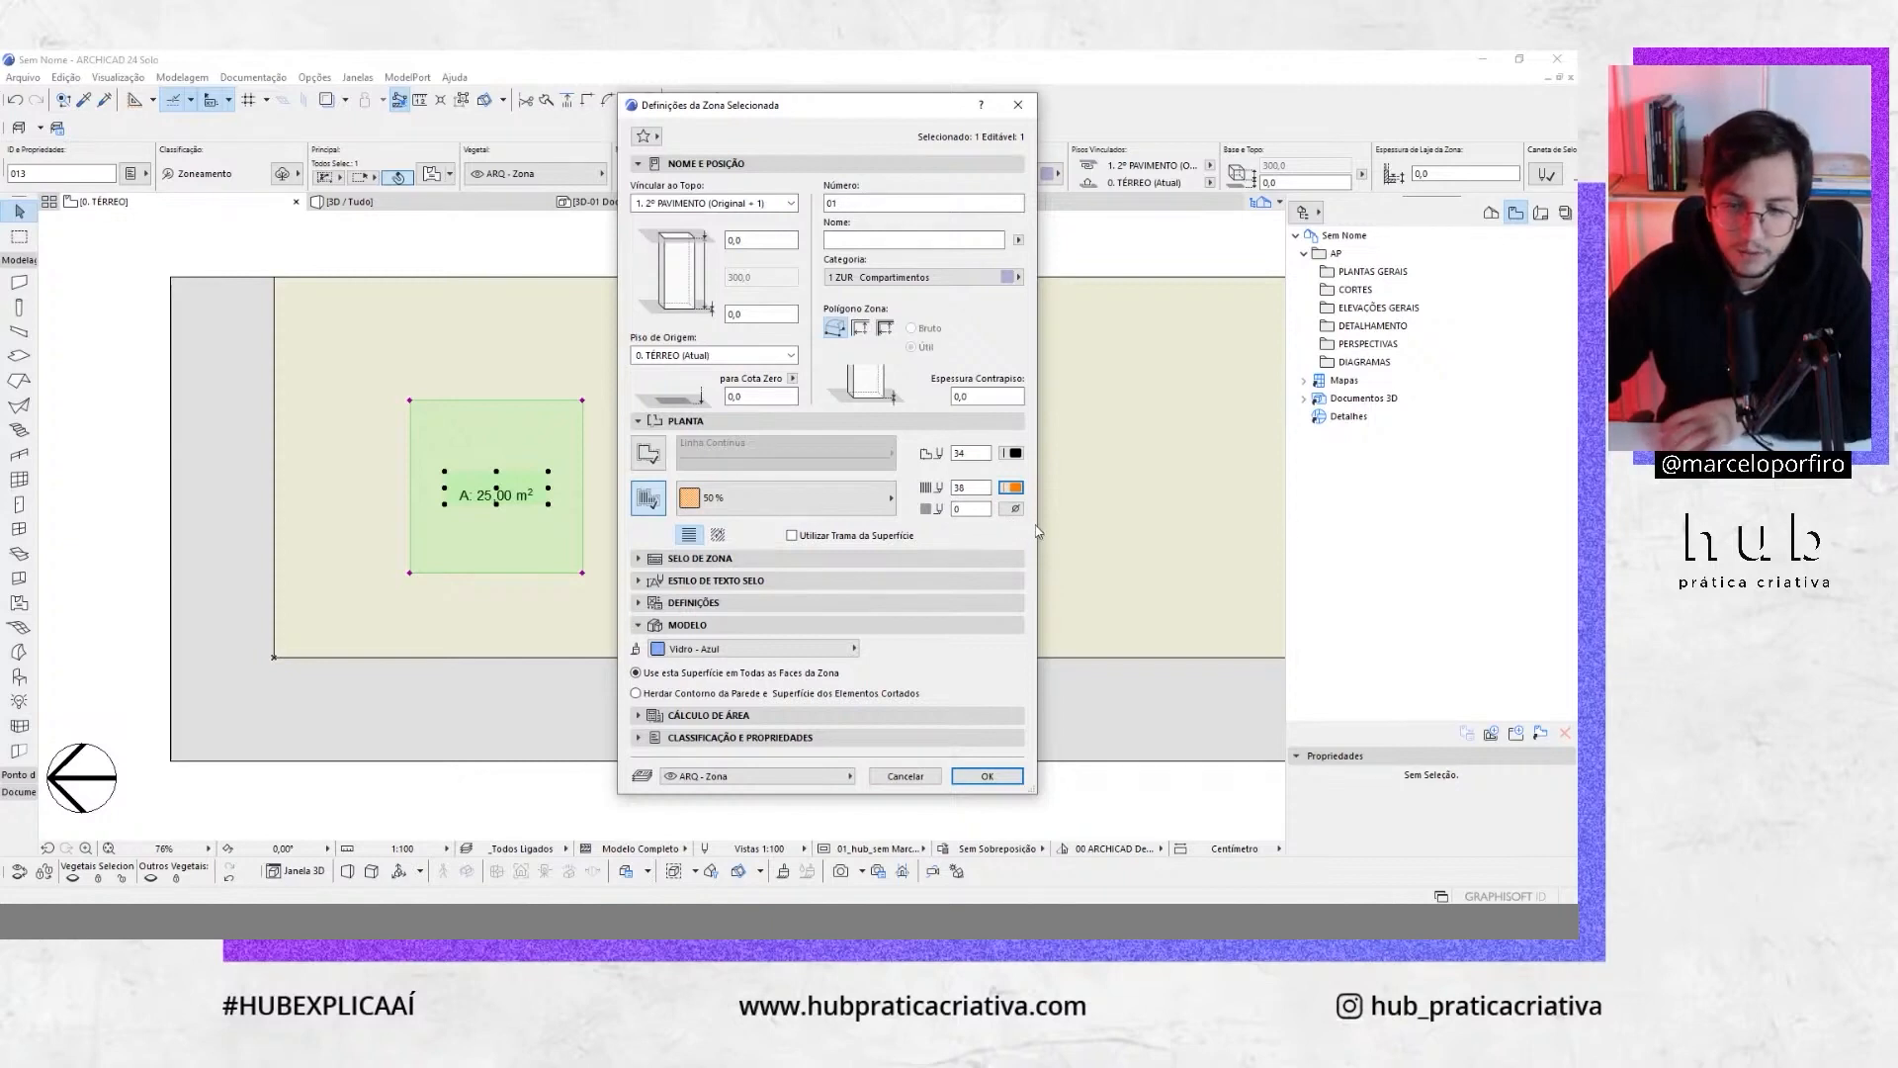
pyautogui.moveTo(1037, 521); pyautogui.dragTo(1117, 518)
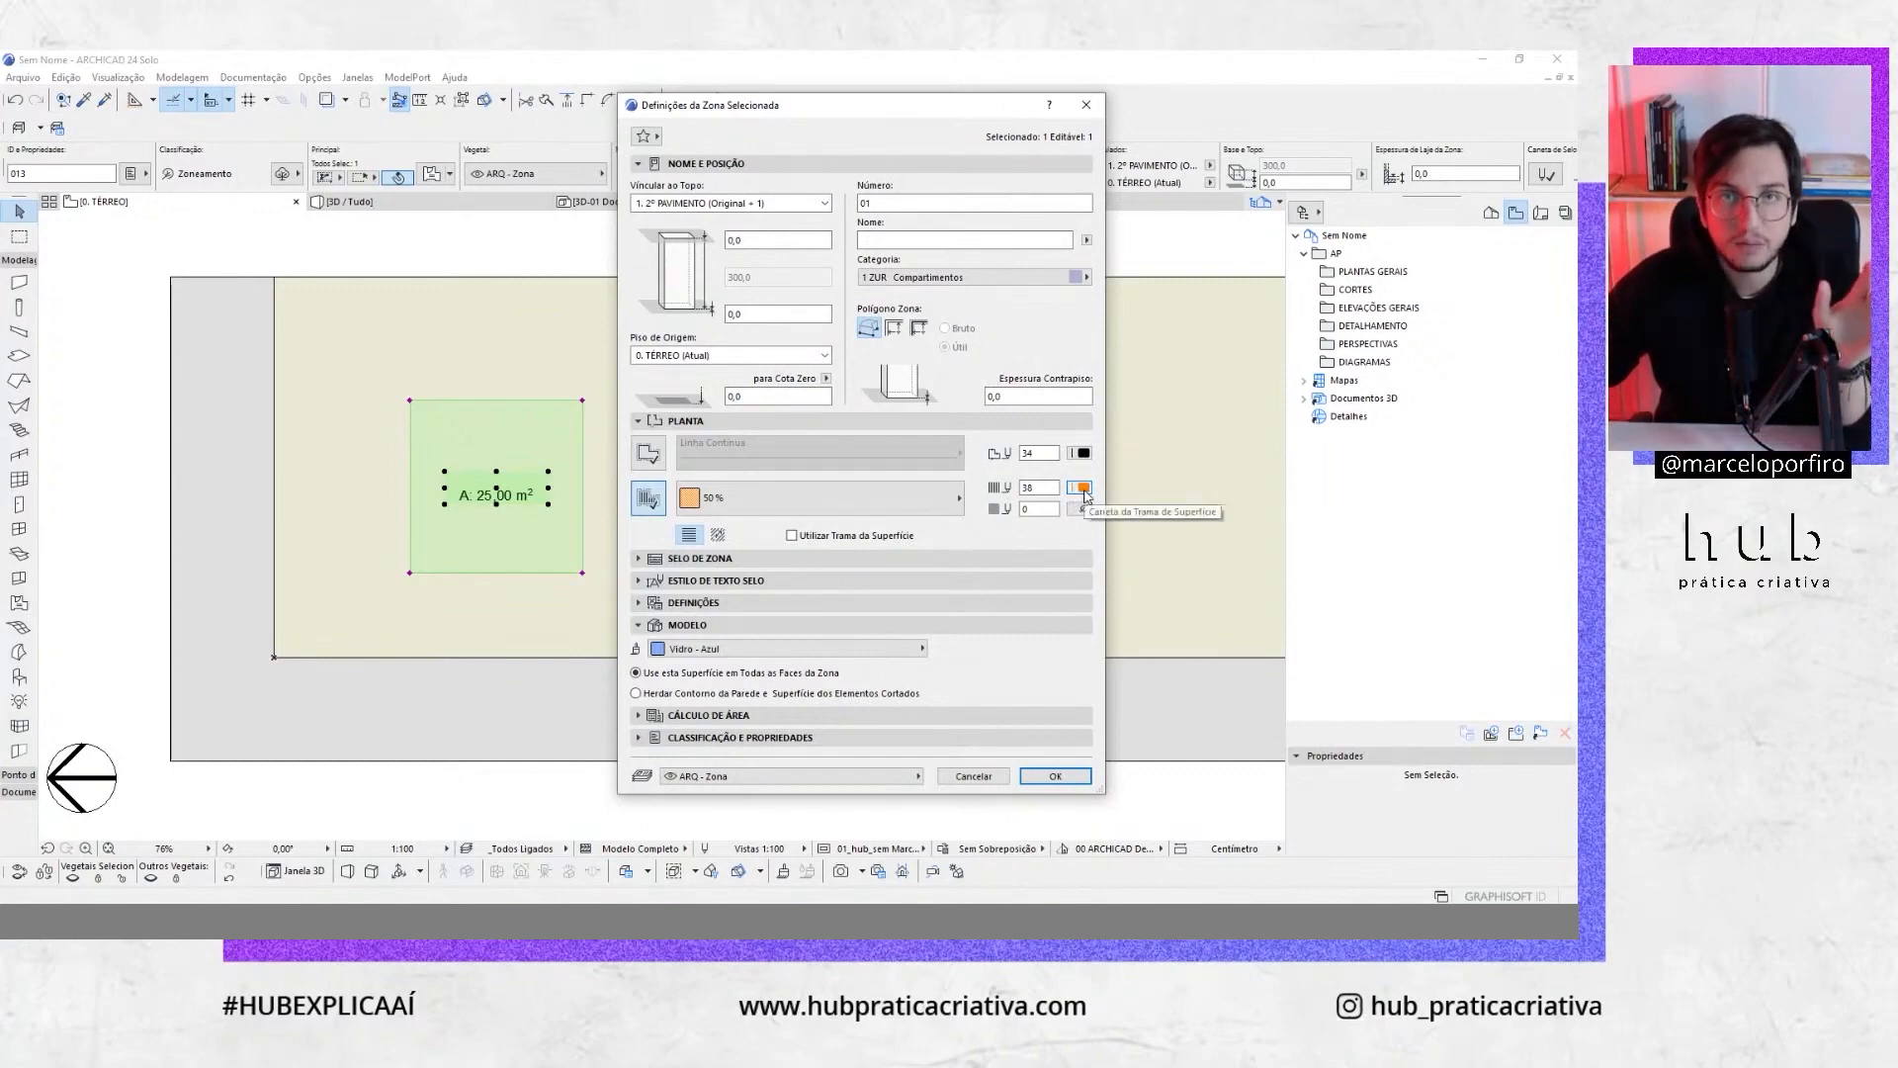
pyautogui.click(1056, 776)
pyautogui.moveTo(574, 486); pyautogui.dragTo(623, 508, button='middle')
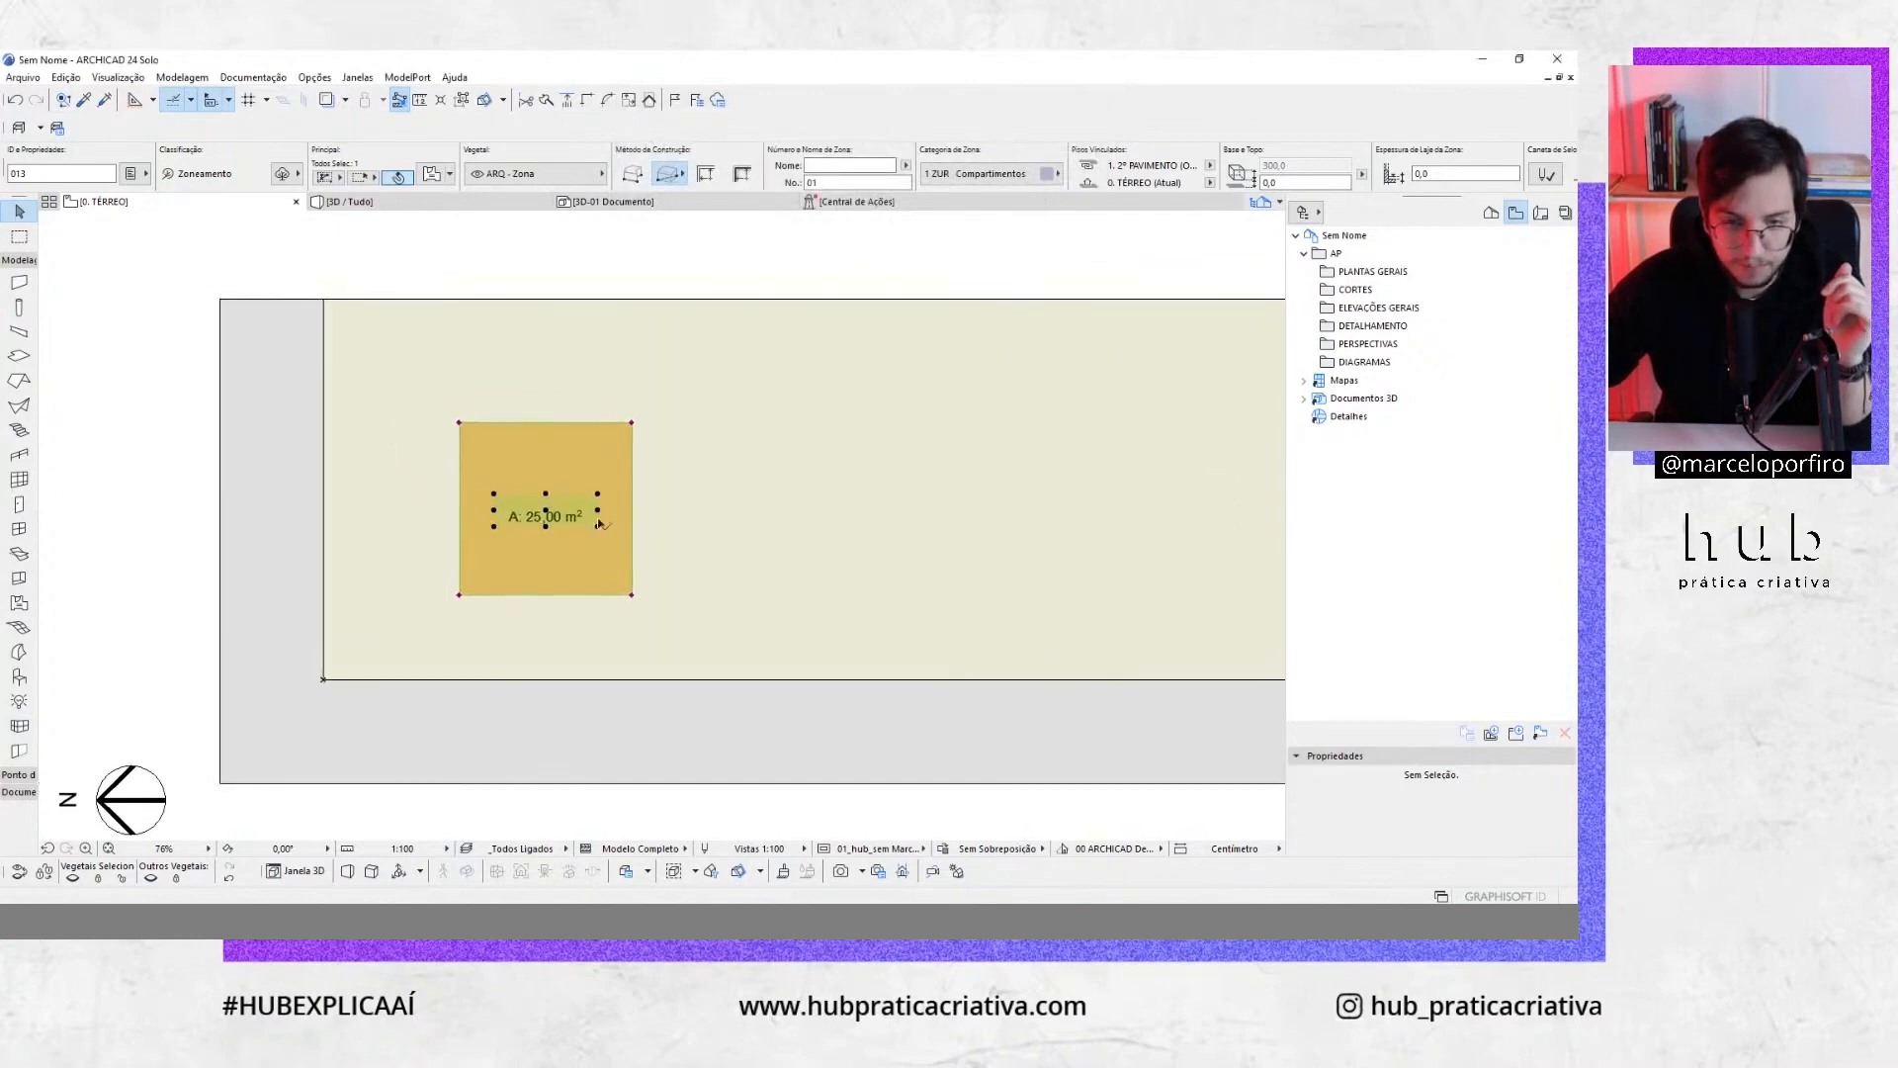
pyautogui.click(701, 269)
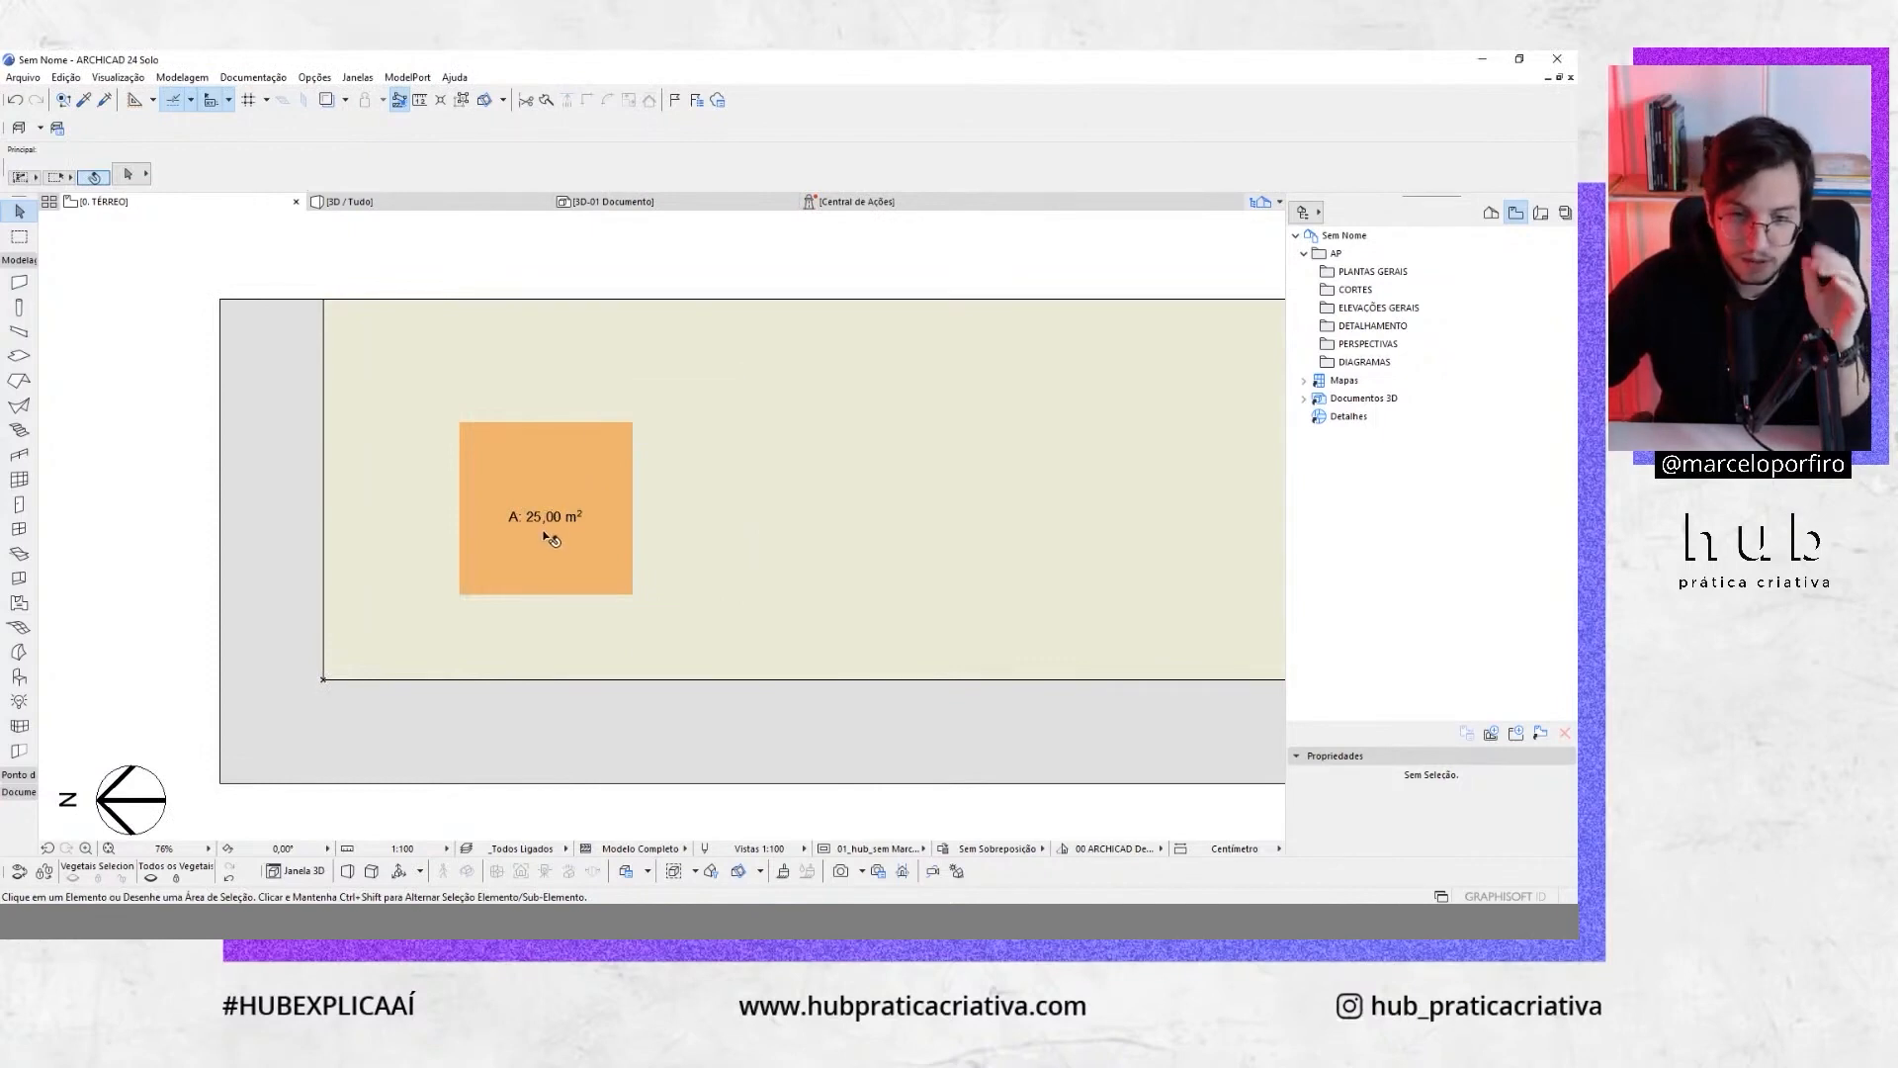
# Offset the upper edge of the orange zone outward by 200 cm
pyautogui.moveTo(583, 549); pyautogui.dragTo(644, 571, button='middle')
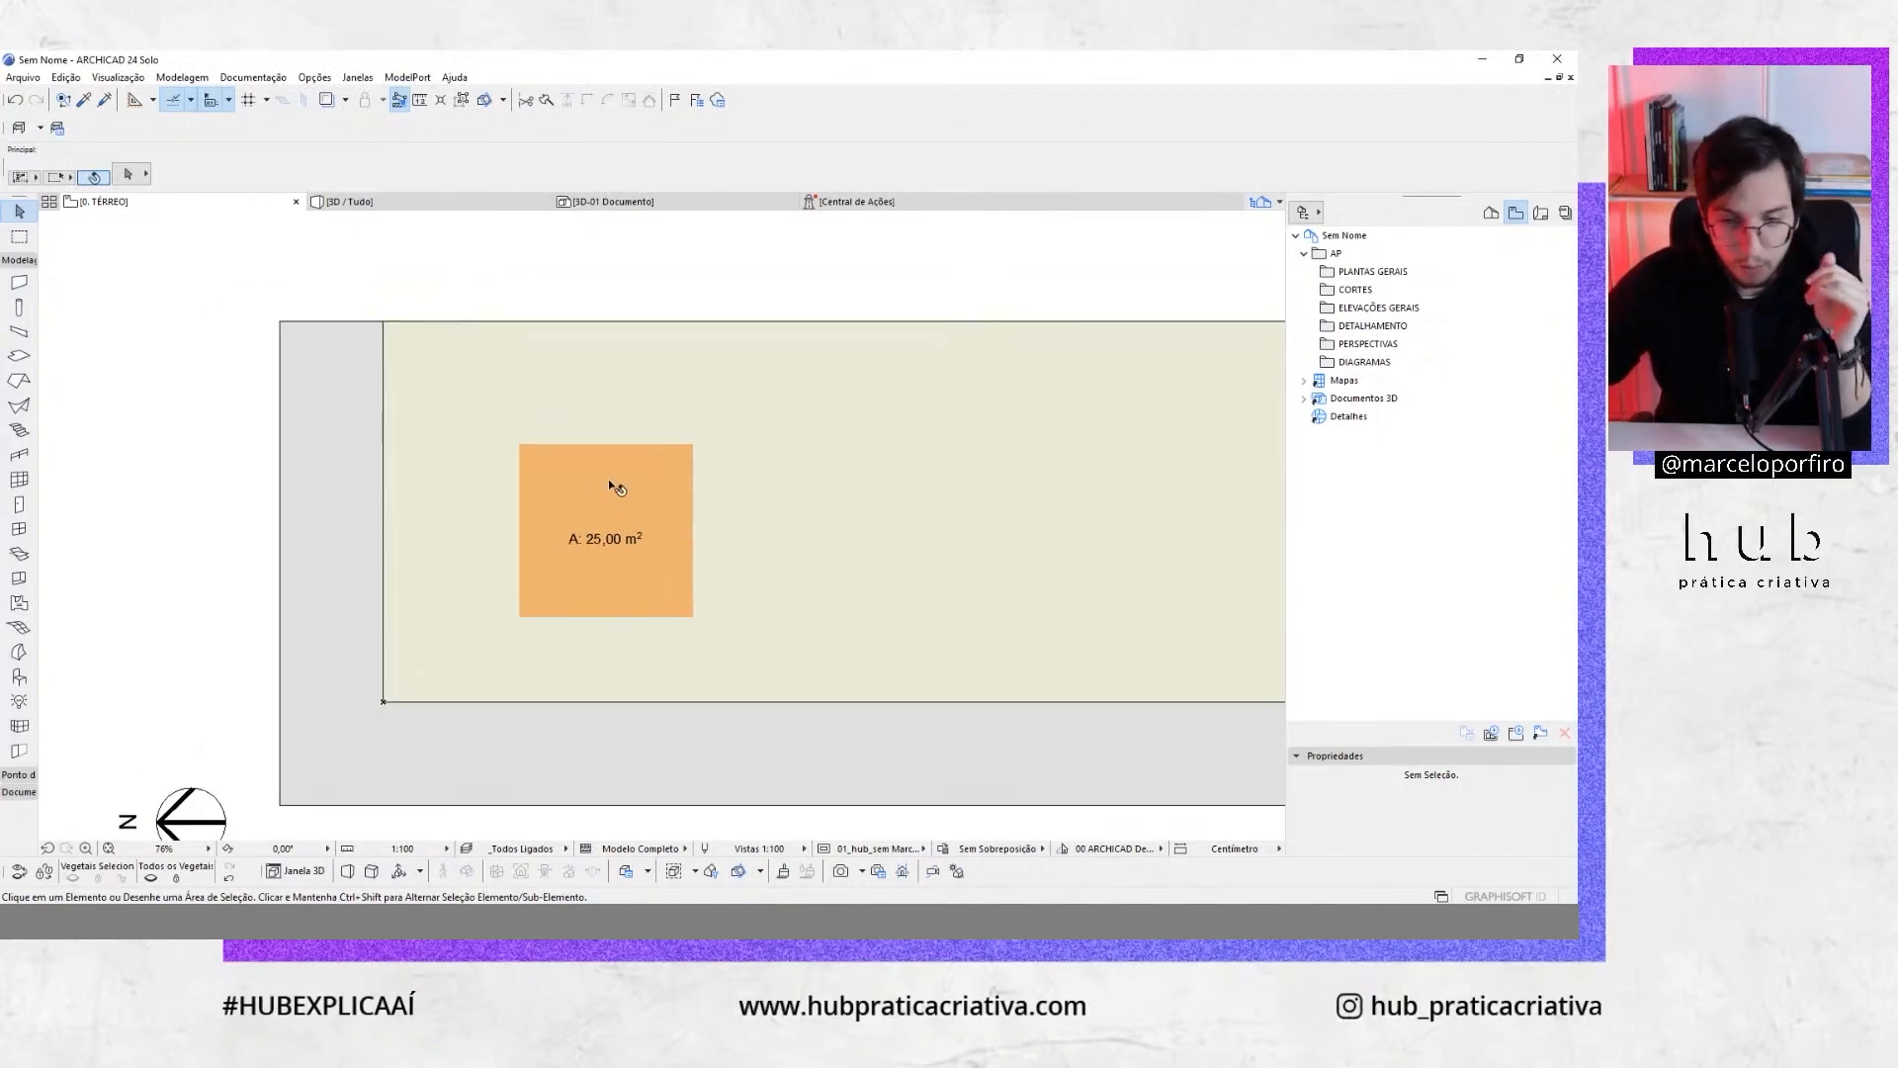
pyautogui.click(615, 492)
pyautogui.scroll(1, 590, 473)
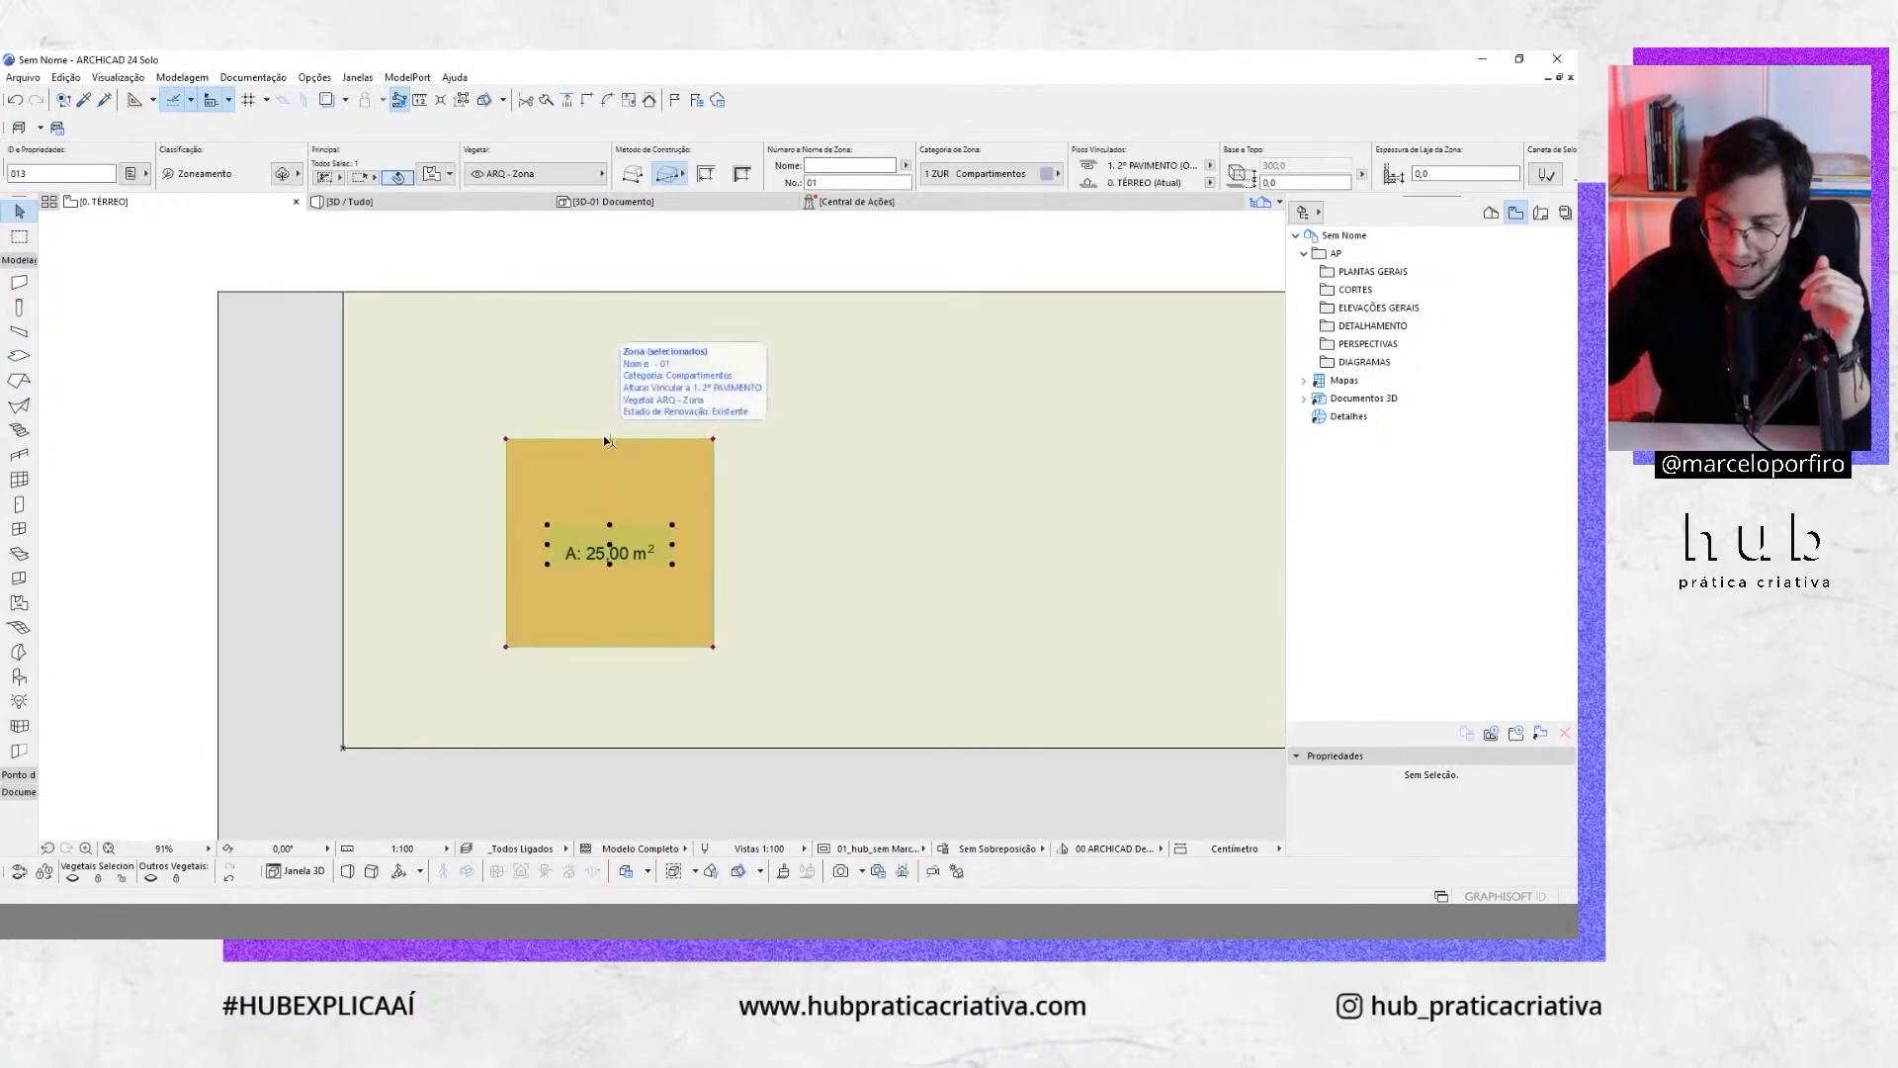
pyautogui.click(607, 439)
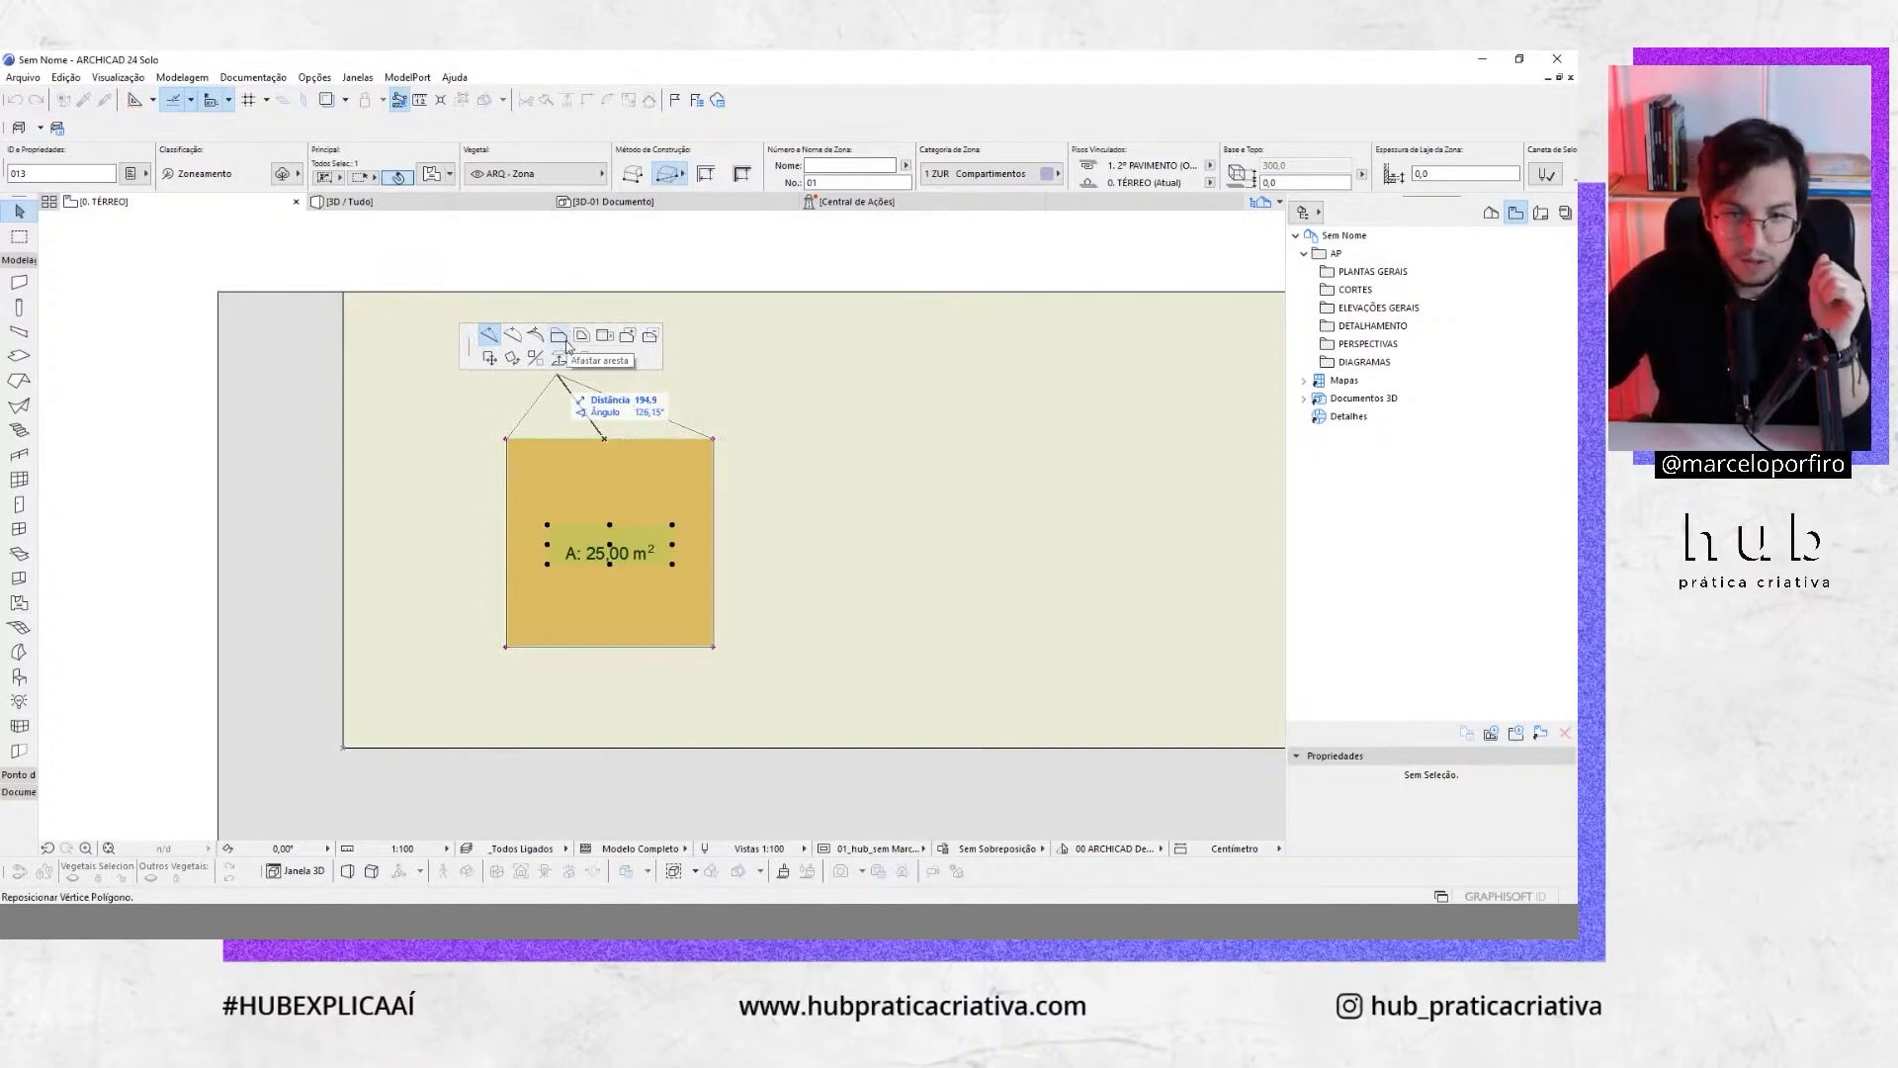
pyautogui.click(560, 336)
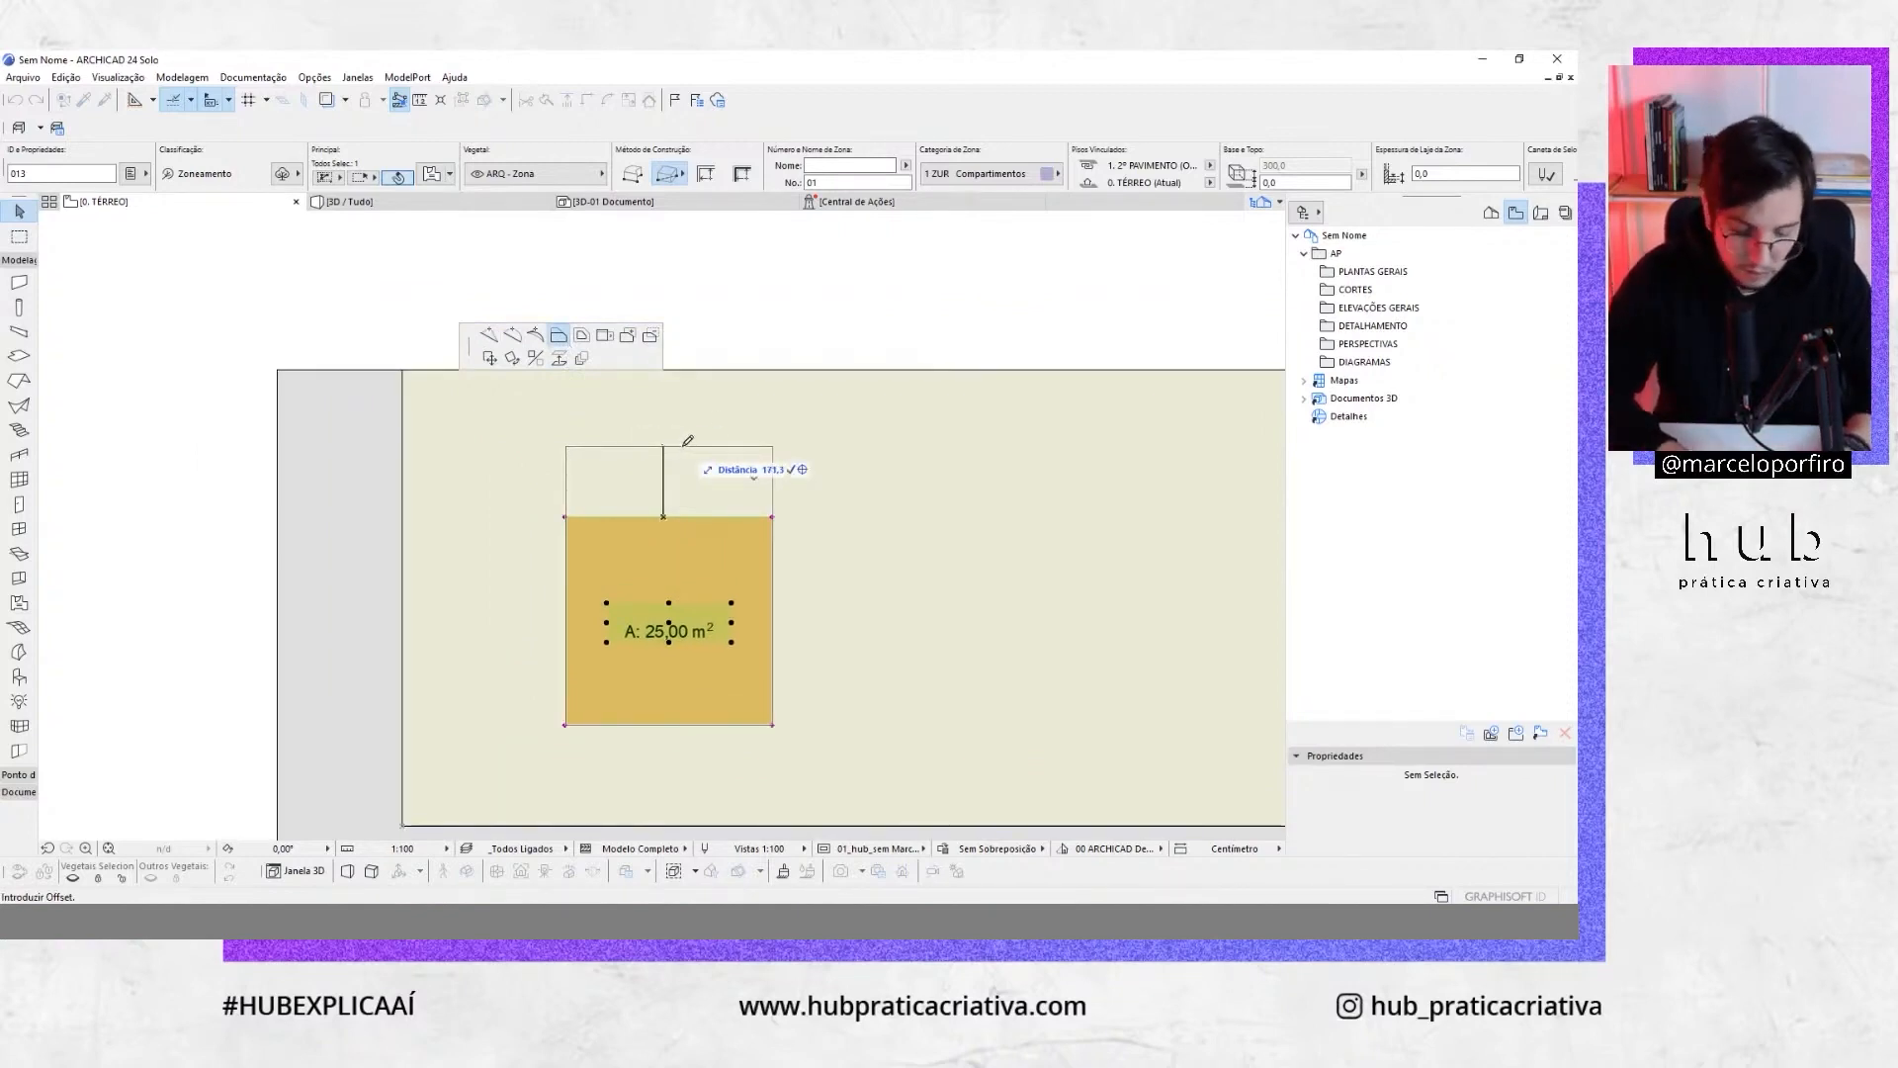
pyautogui.write('200')
pyautogui.press('Return')
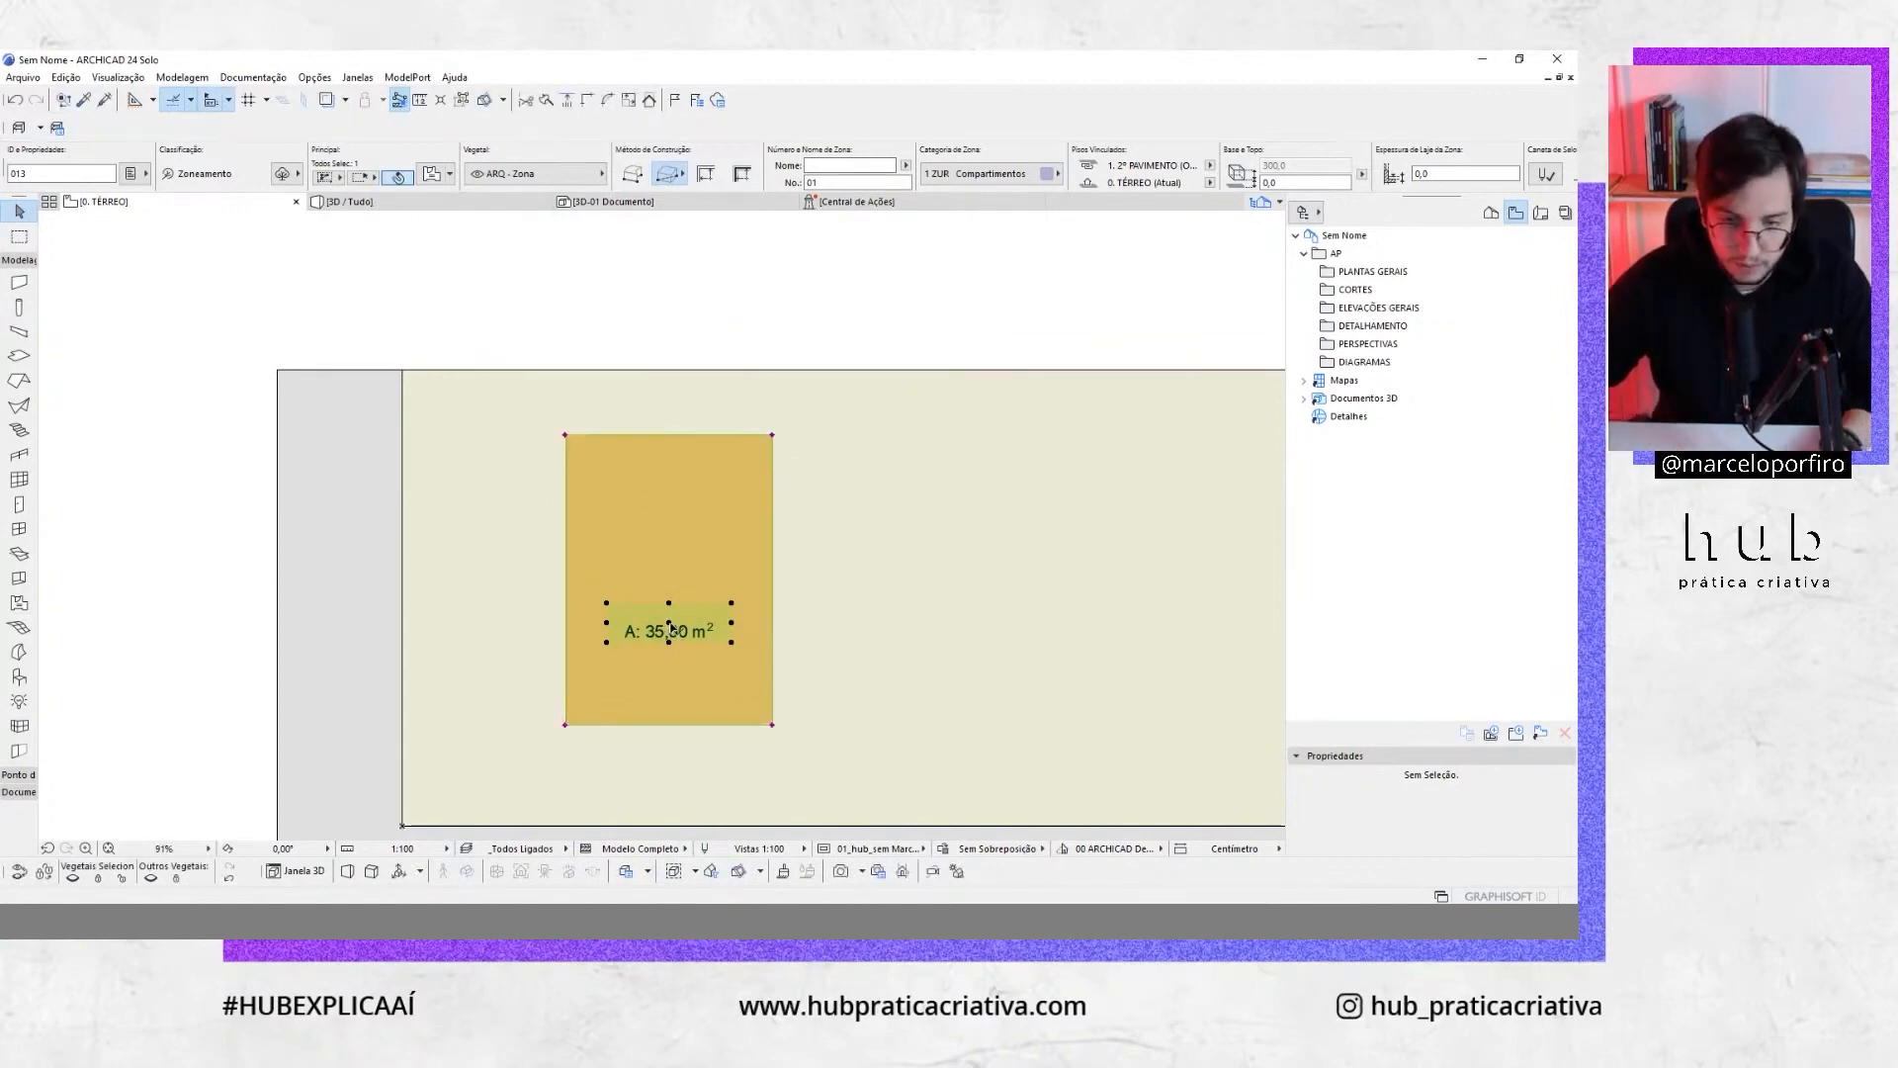
# Move the area stamp upward to the centre of the enlarged zone
pyautogui.click(732, 622)
pyautogui.click(731, 577)
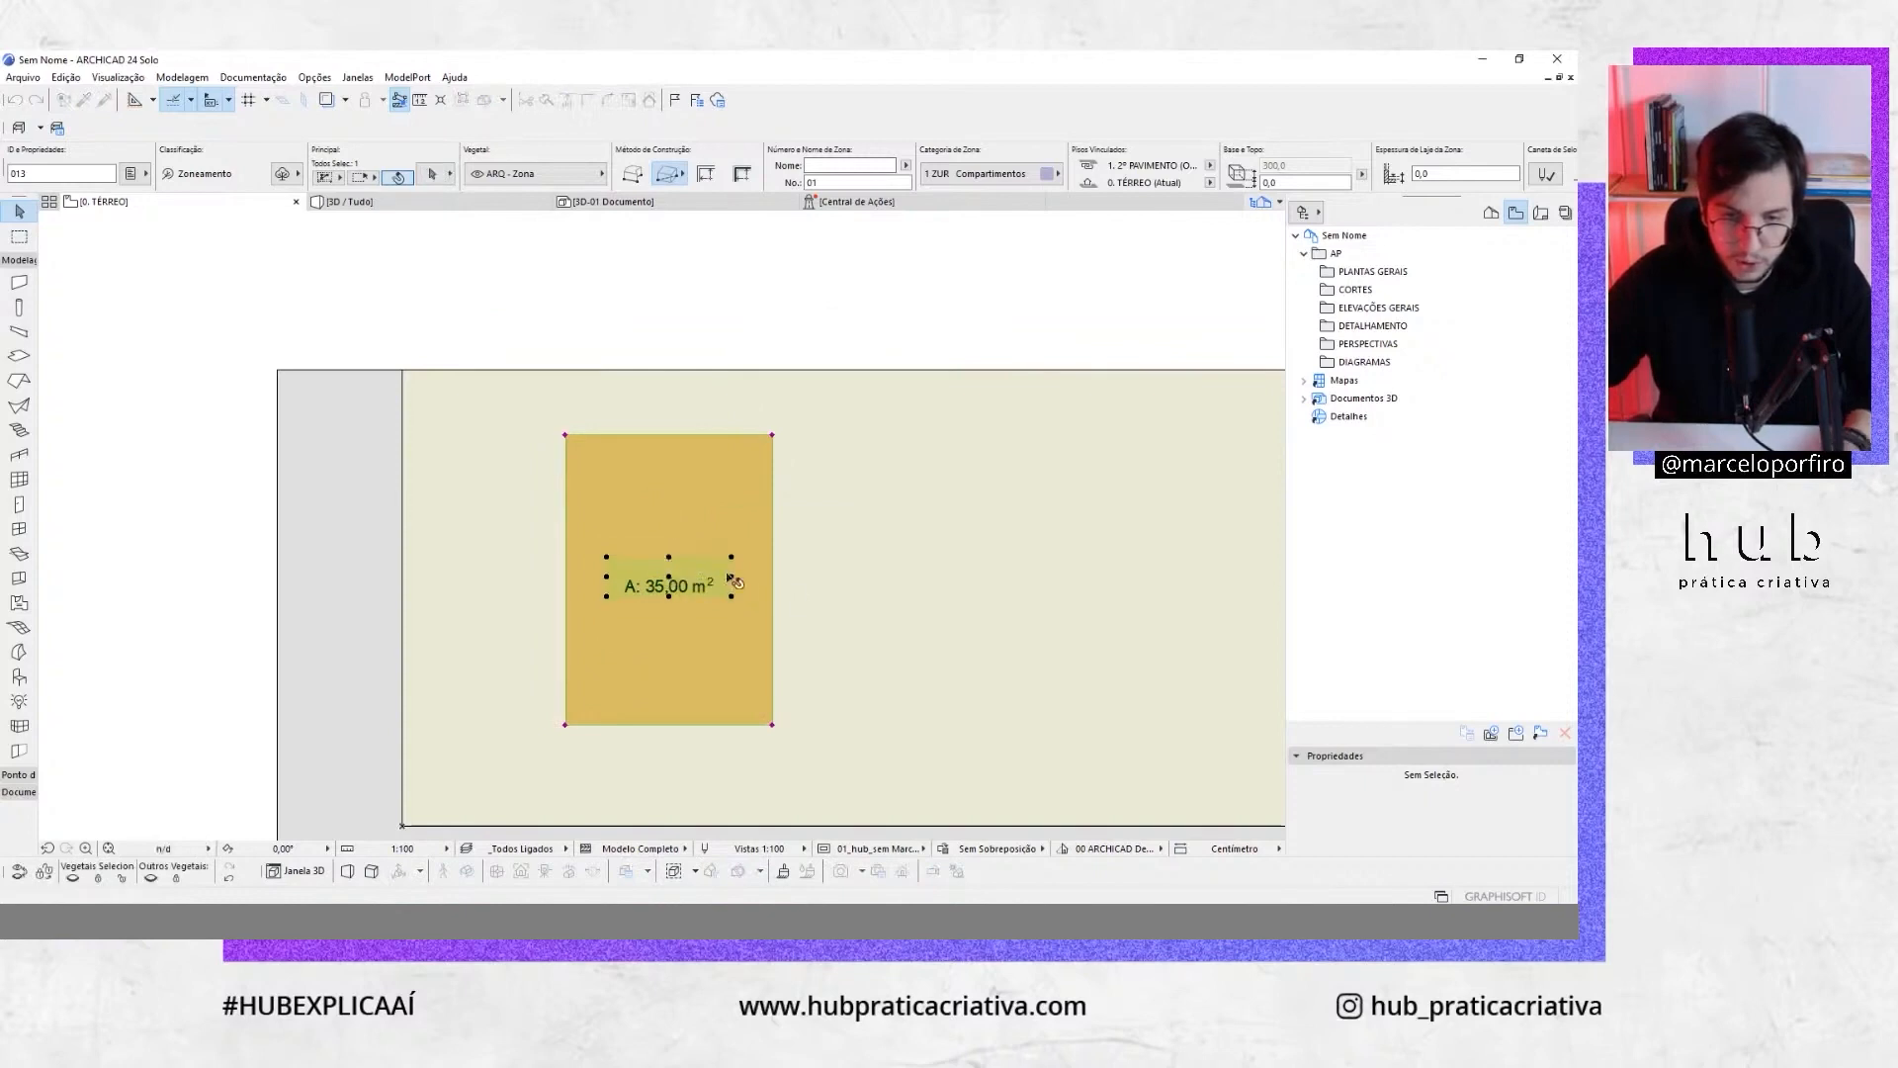
pyautogui.press('Escape')
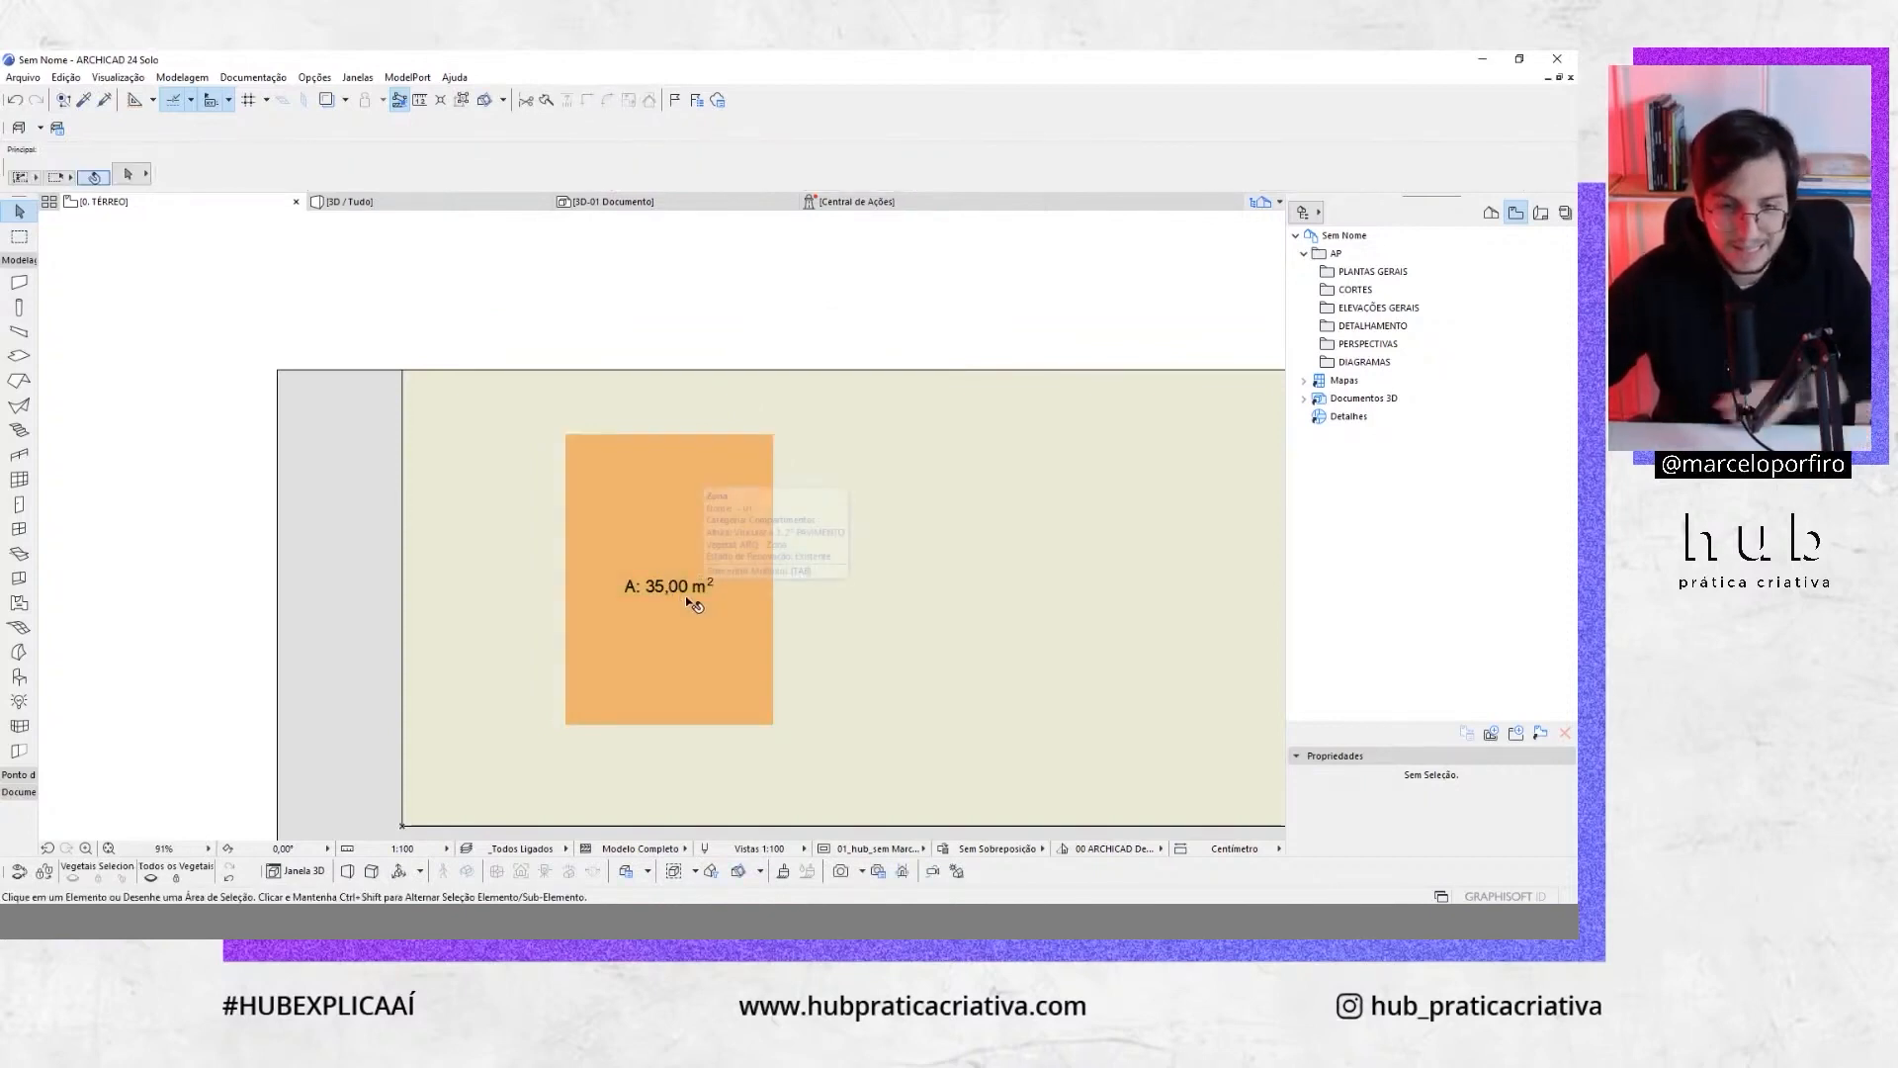
# Name the orange 35 m² zone GARAGEM
pyautogui.moveTo(666, 661); pyautogui.dragTo(586, 621, button='middle')
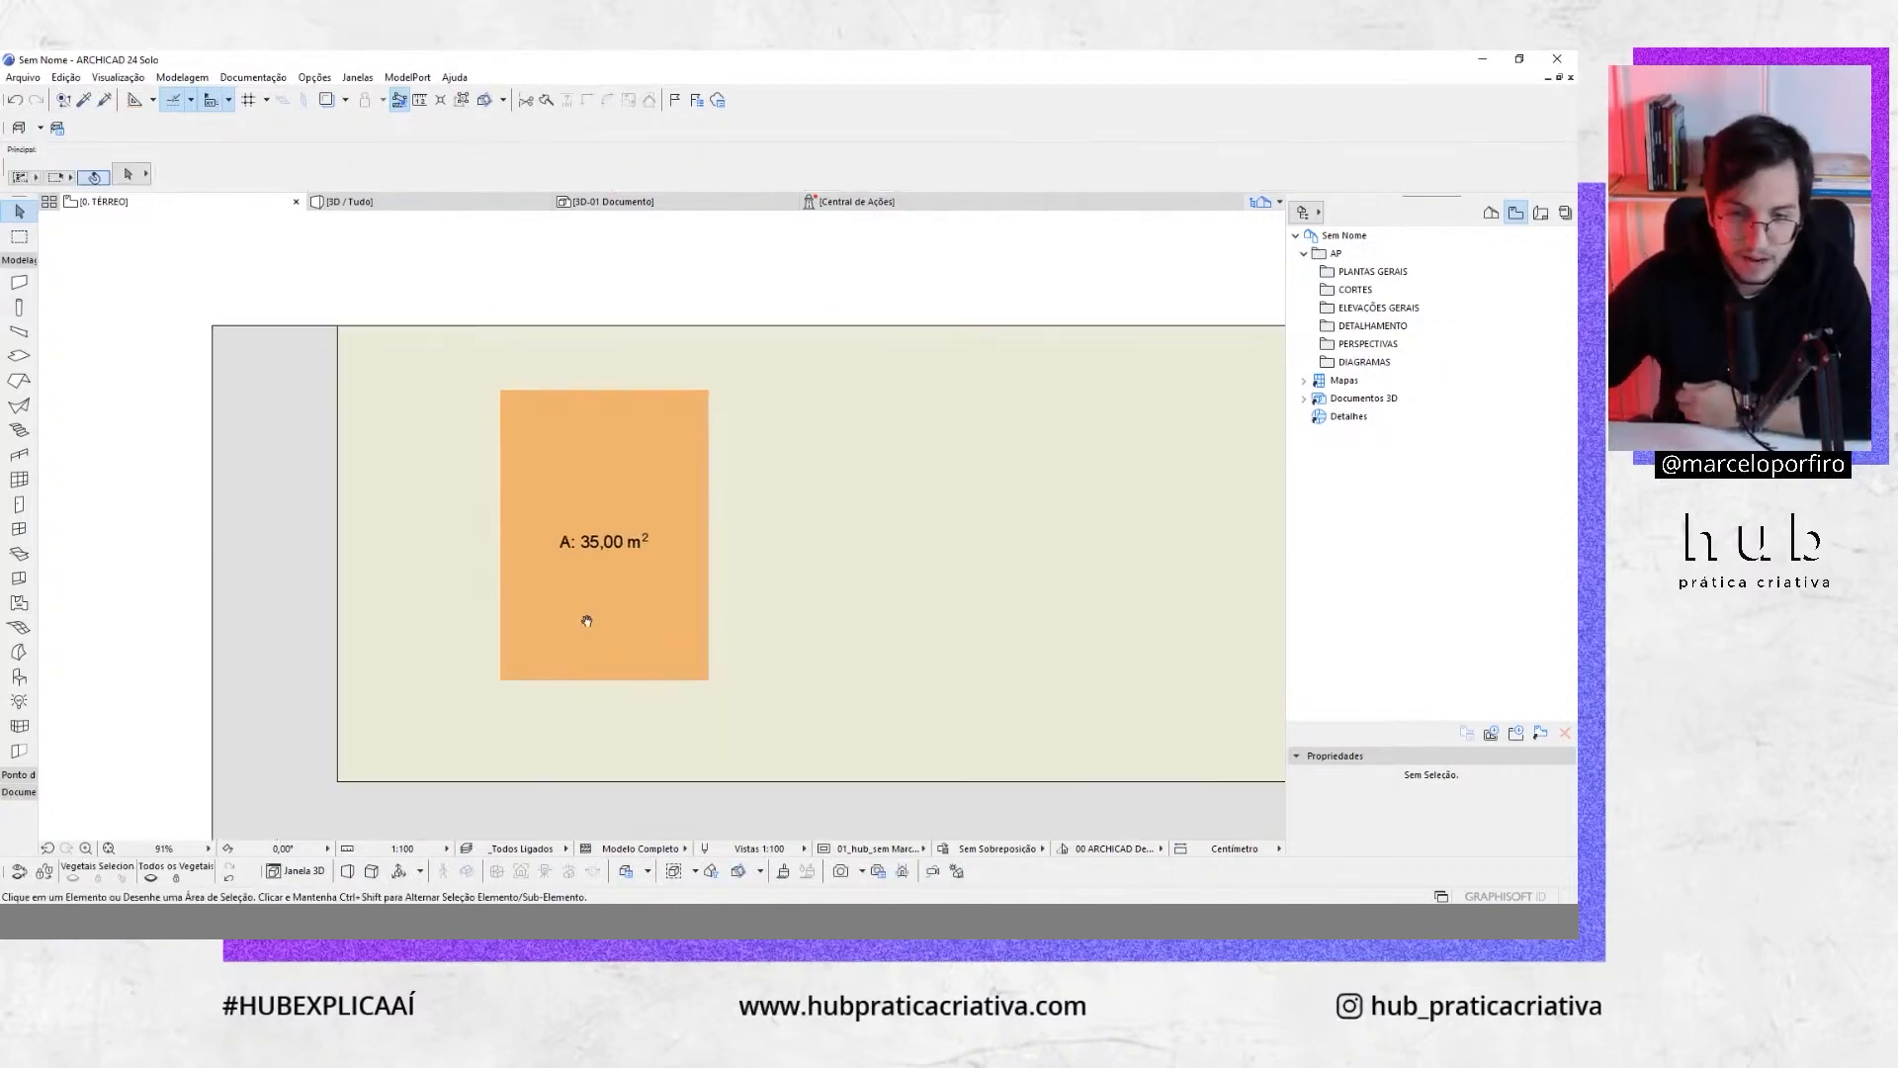
pyautogui.click(586, 537)
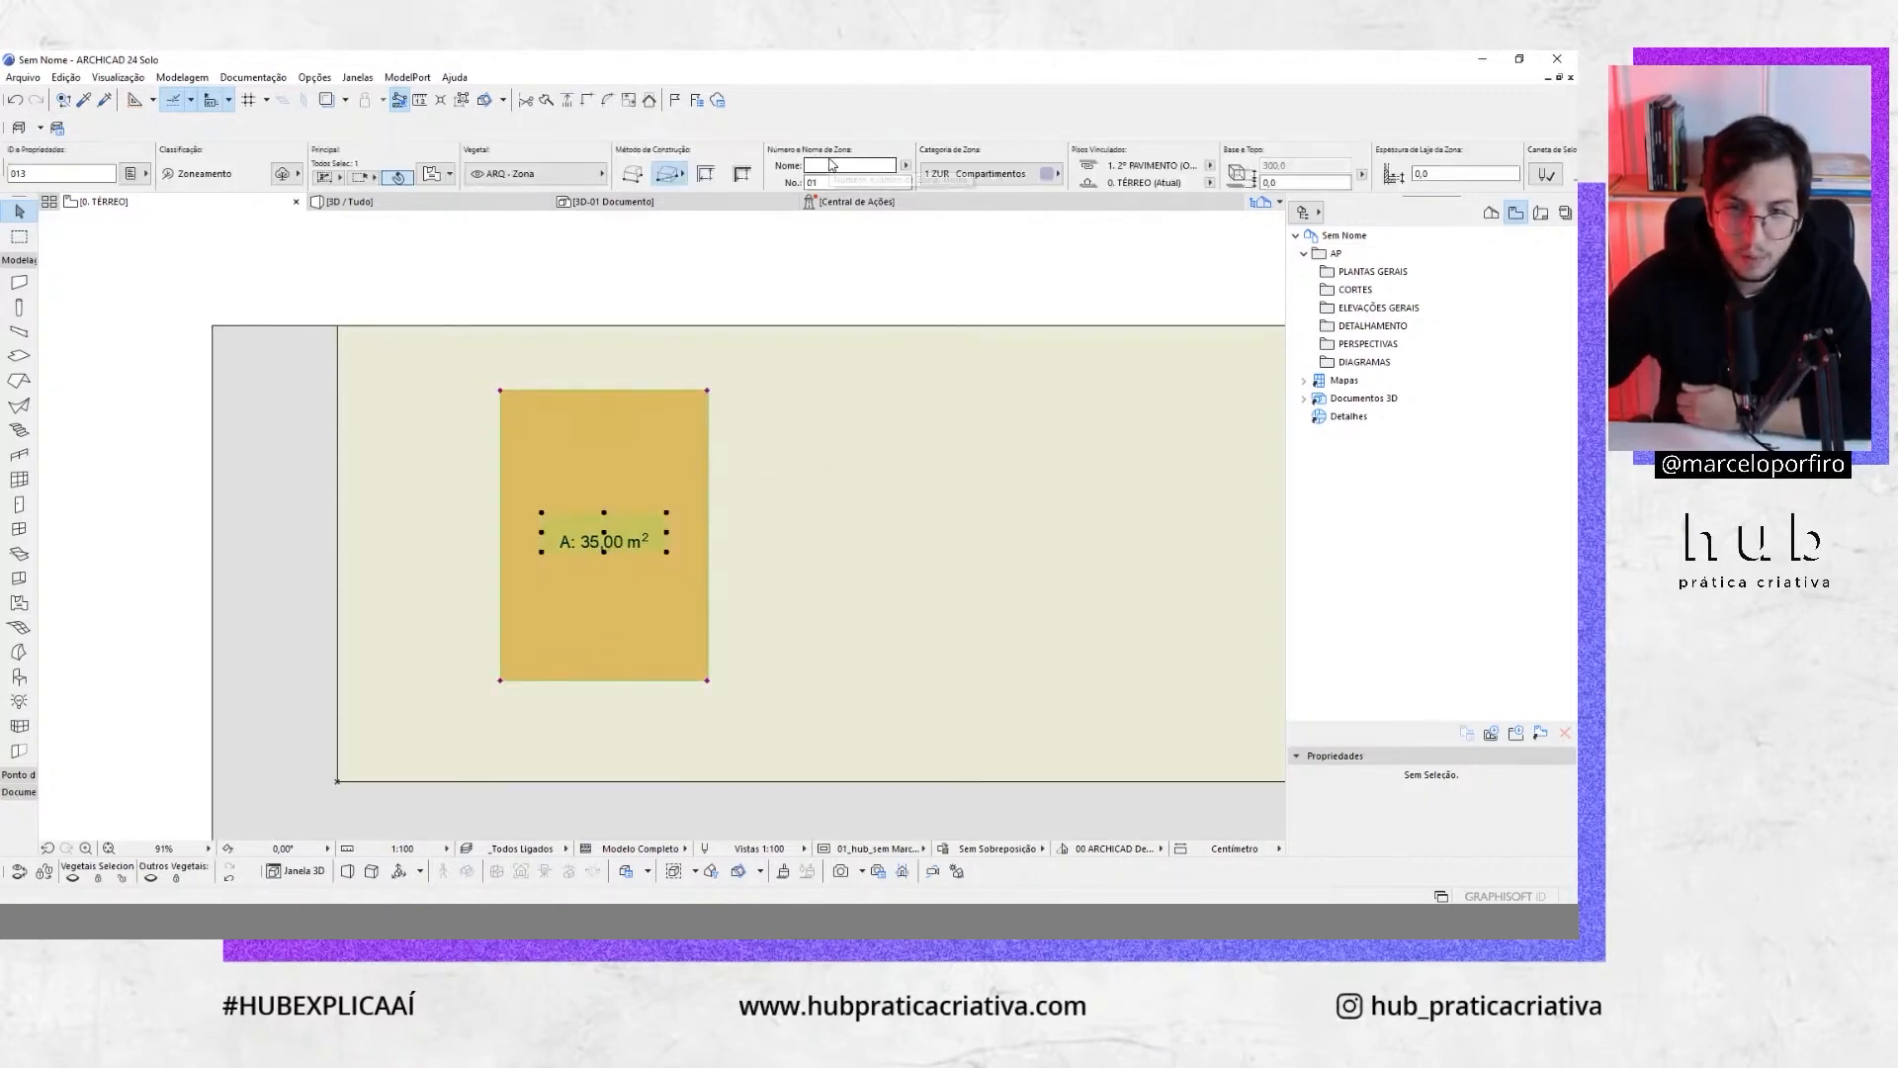
pyautogui.click(833, 166)
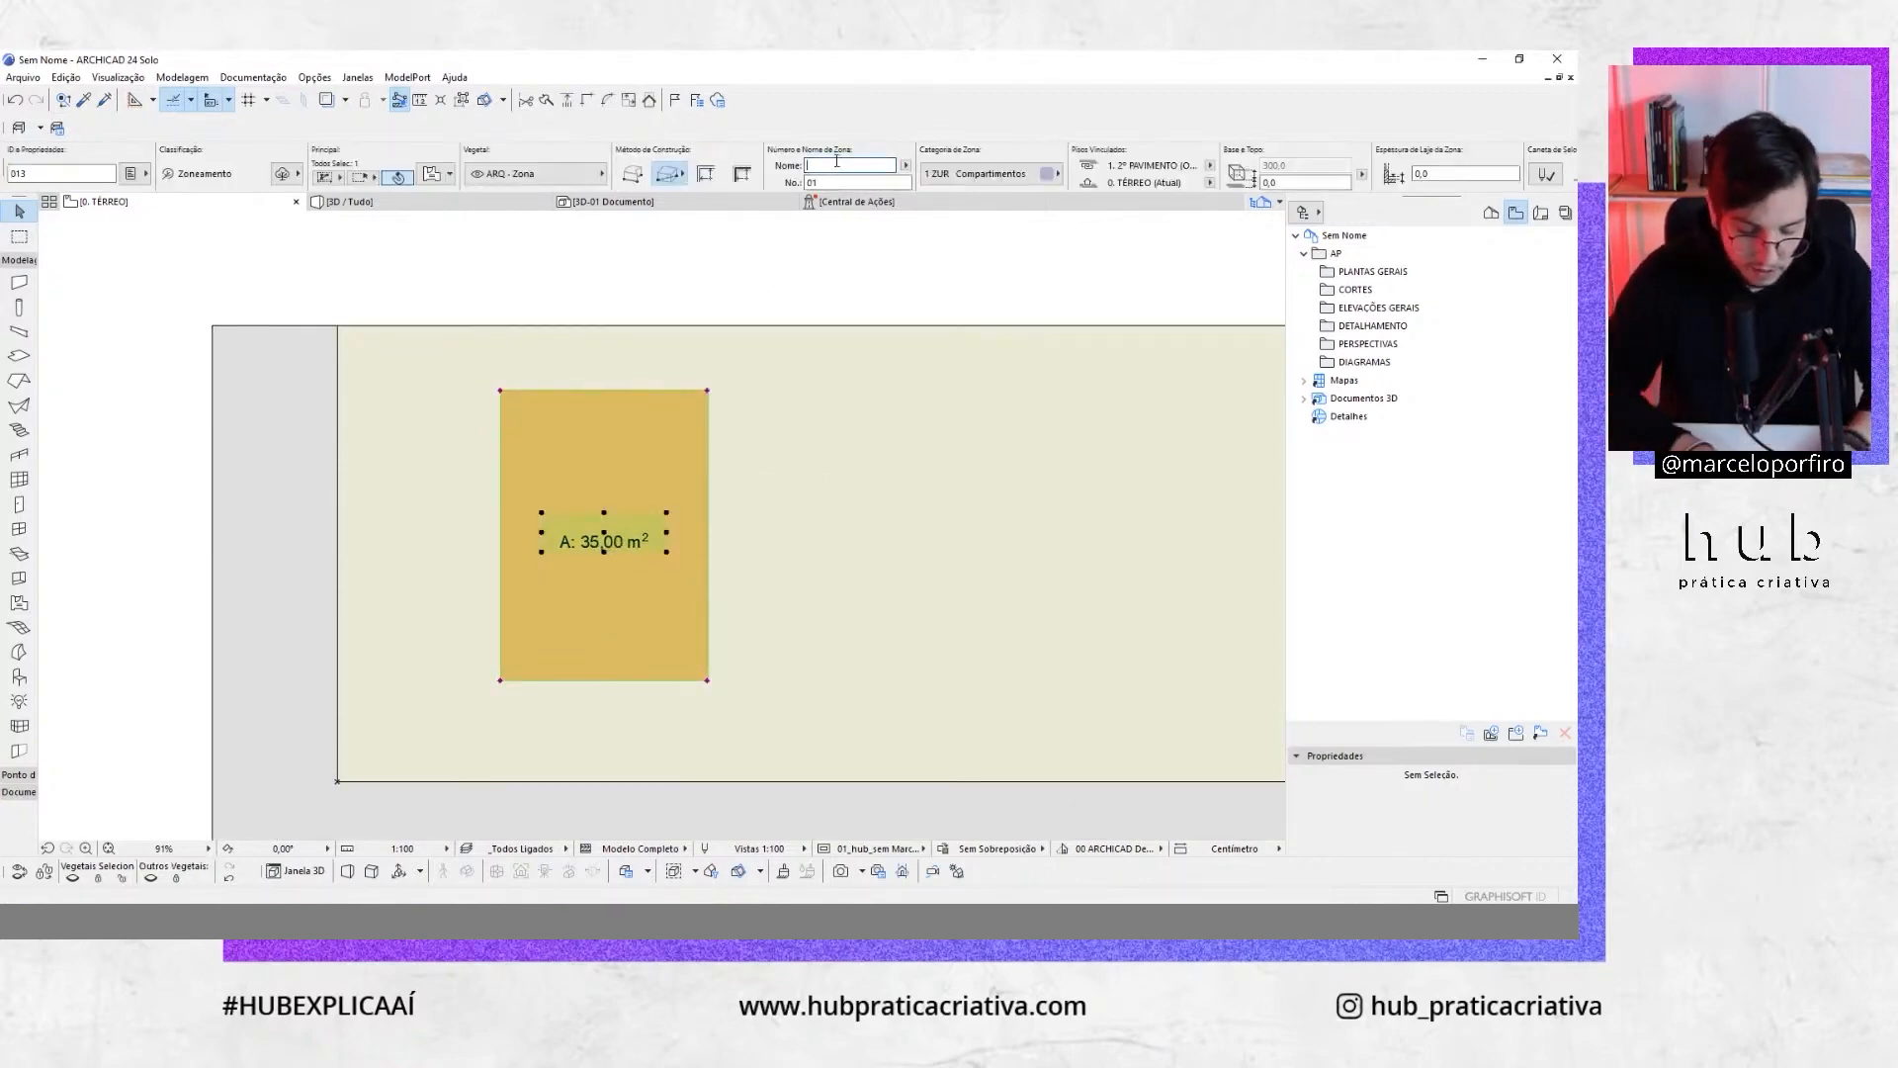
pyautogui.press('capslock')
pyautogui.write('GARAGEM')
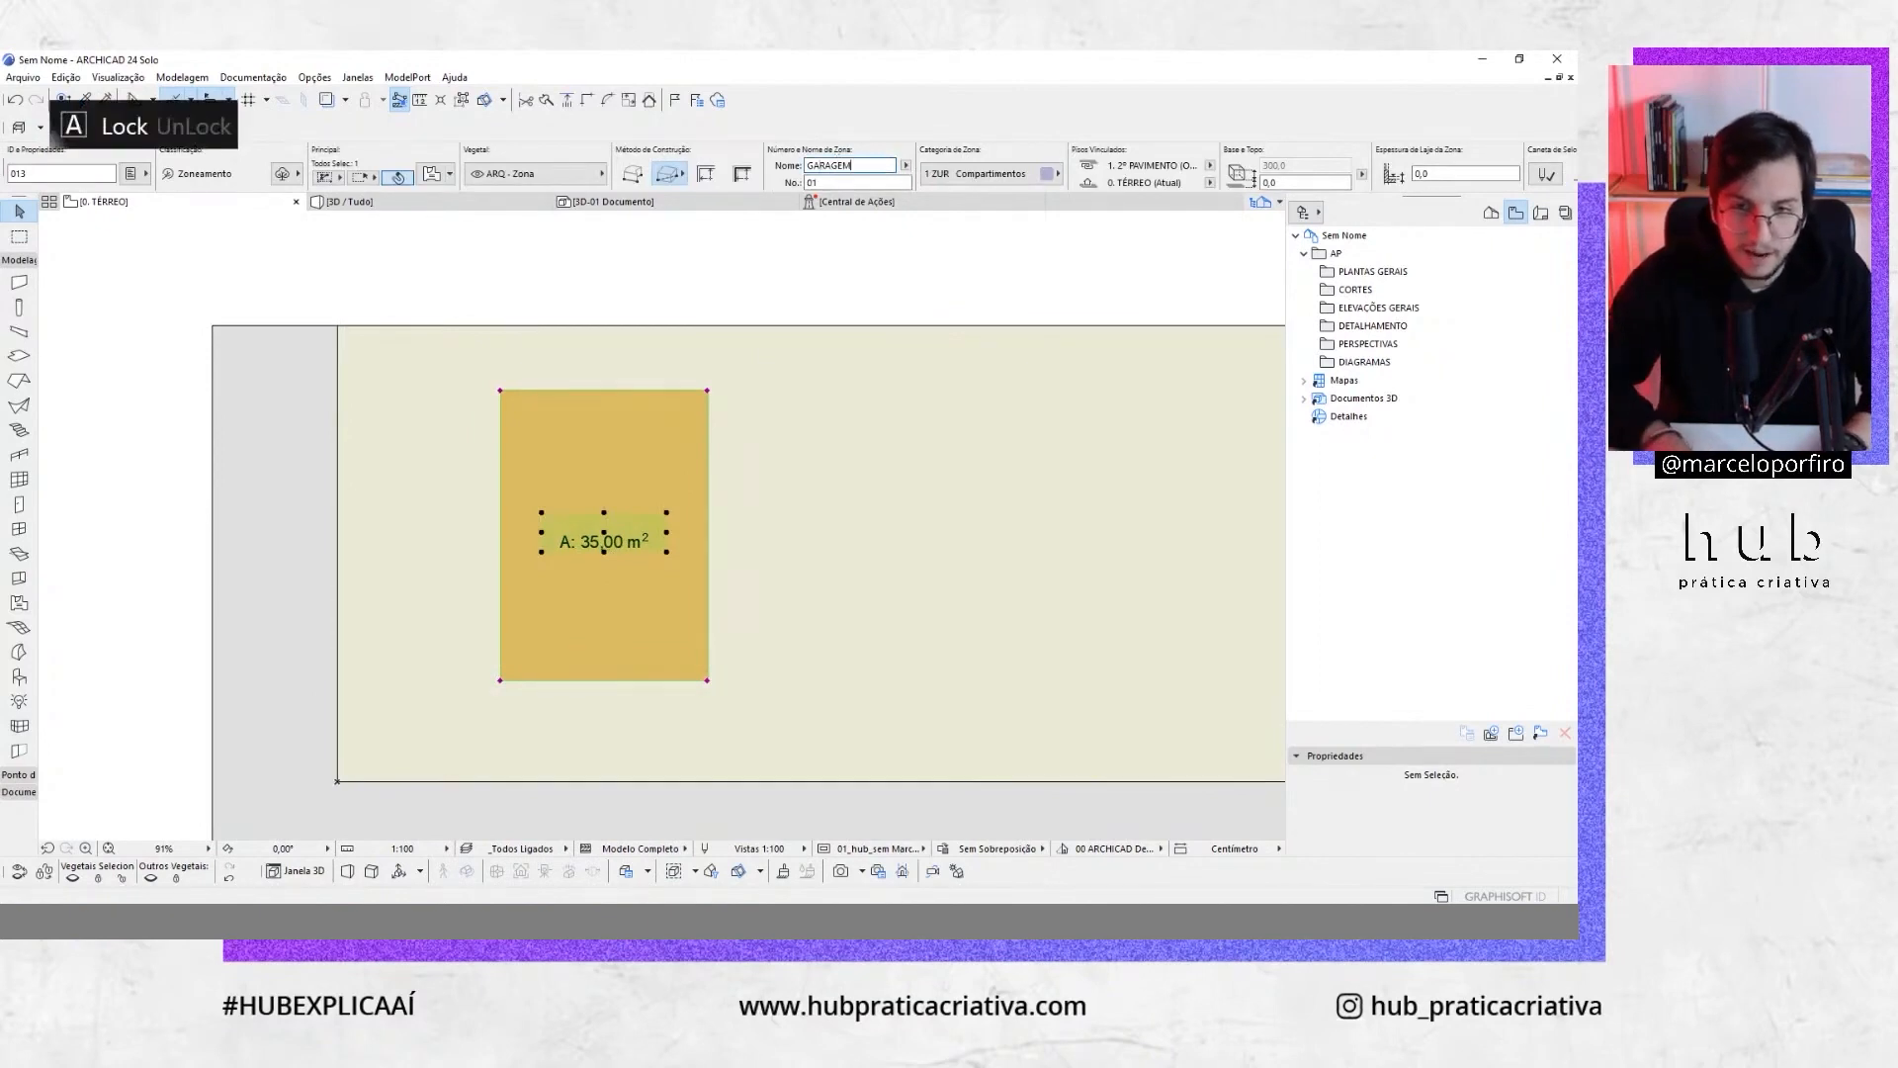
pyautogui.press('Return')
pyautogui.press('Escape')
pyautogui.scroll(-2, 487, 394)
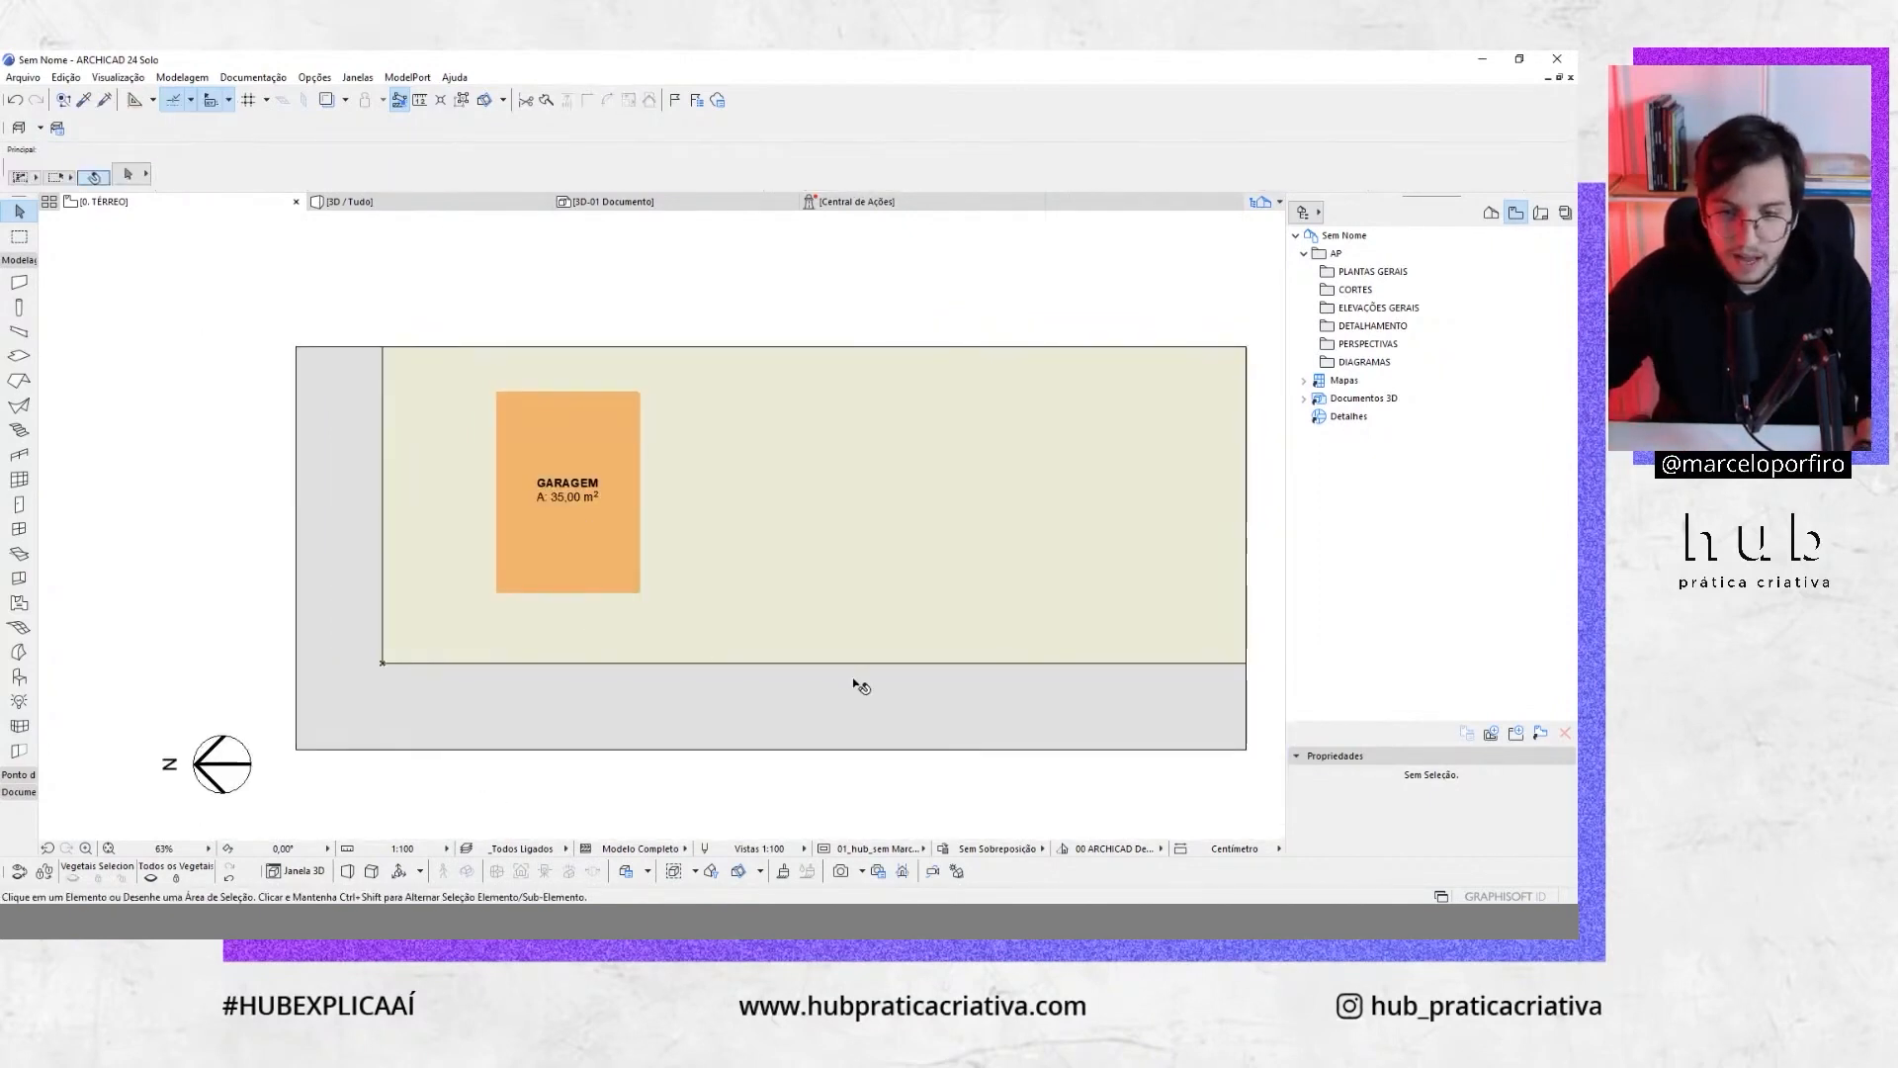
pyautogui.moveTo(853, 682); pyautogui.dragTo(830, 659, button='middle')
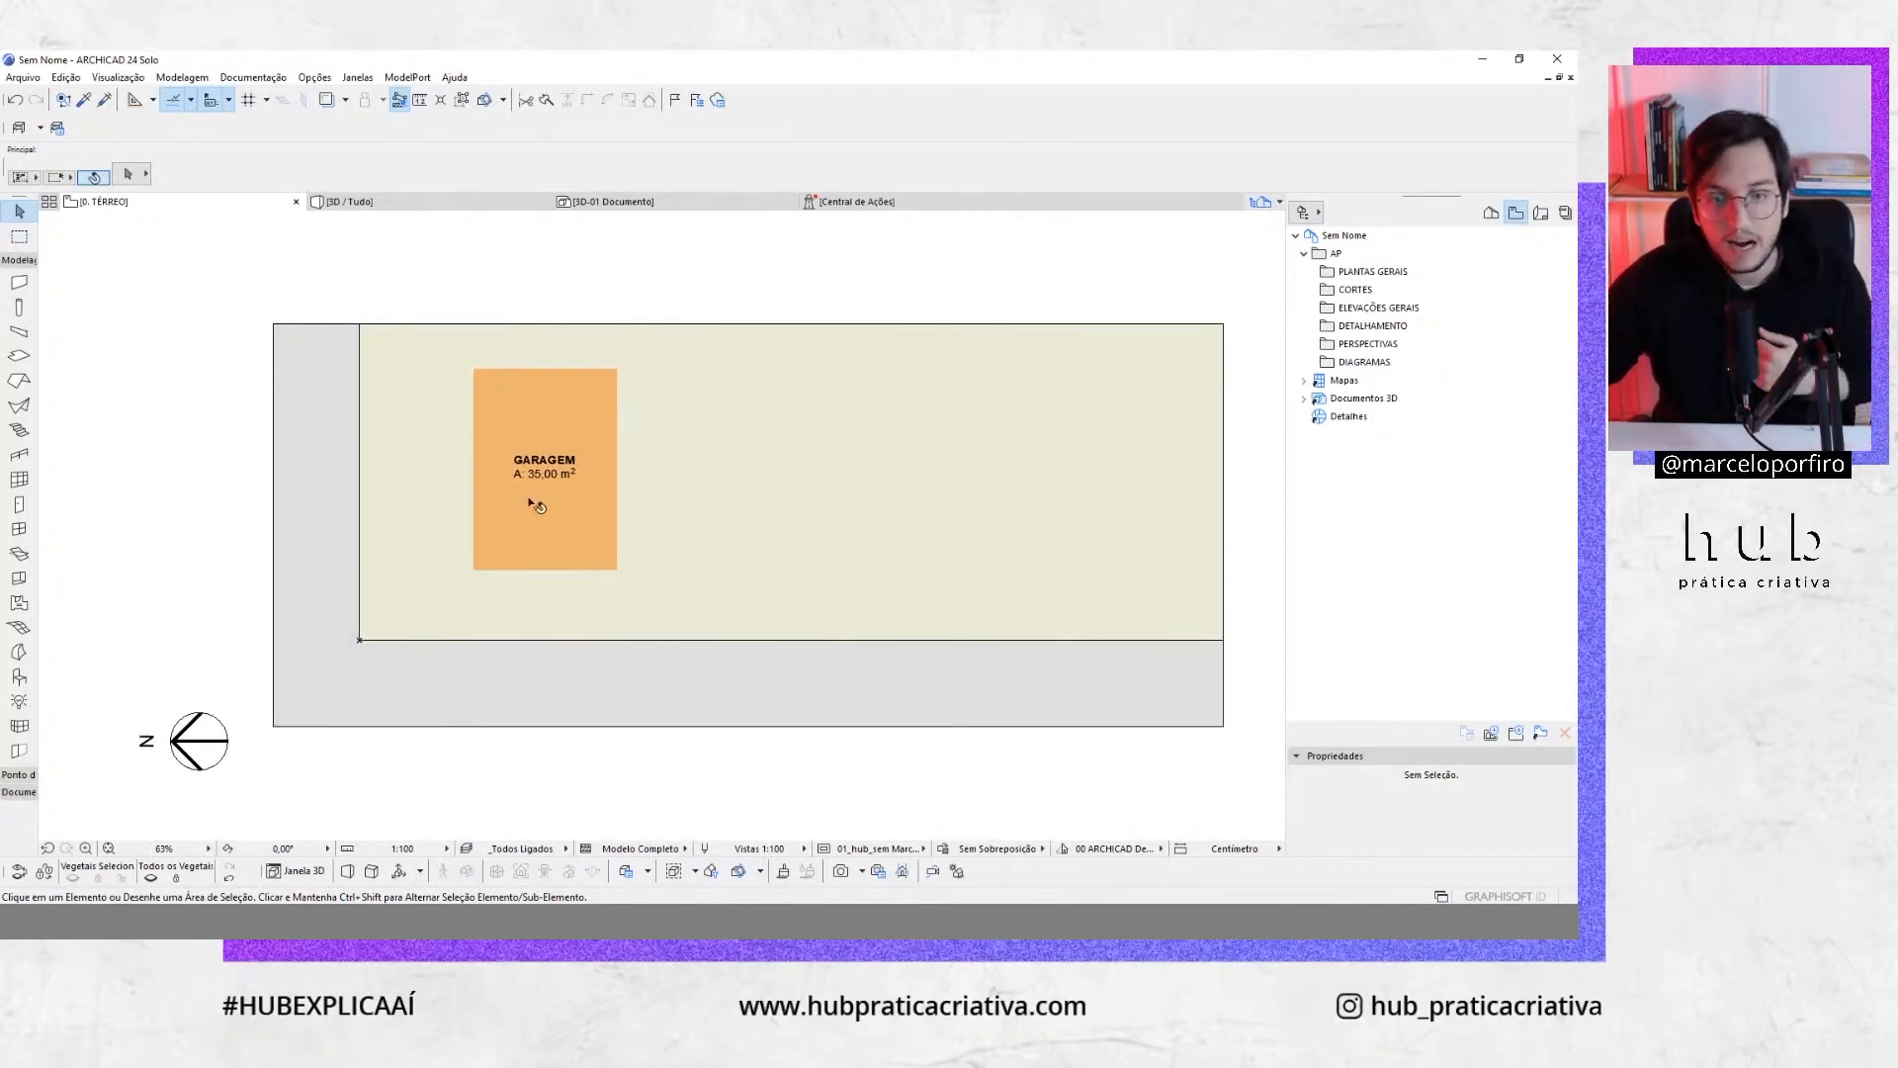
# Move the GARAGEM zone so its upper north corner meets the terrain's upper north corner
pyautogui.click(534, 414)
pyautogui.scroll(3, 553, 464)
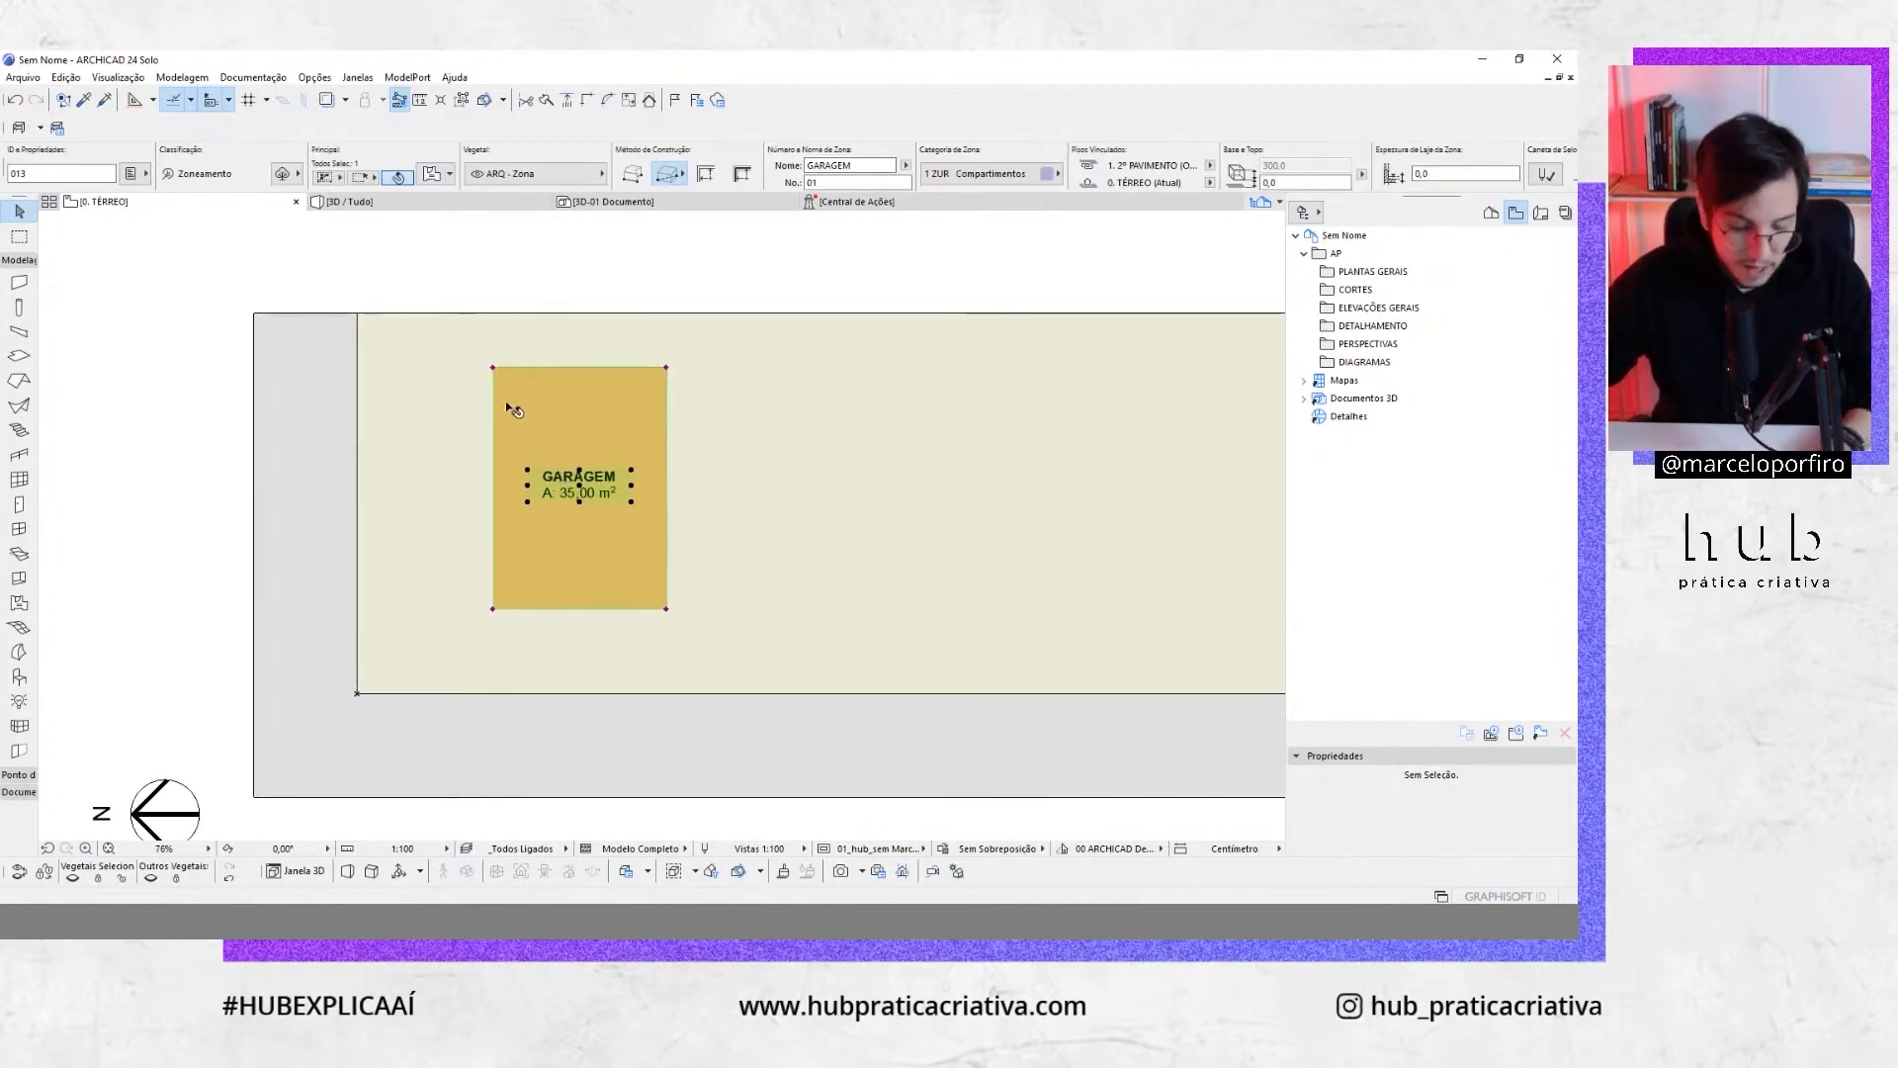
pyautogui.click(492, 367)
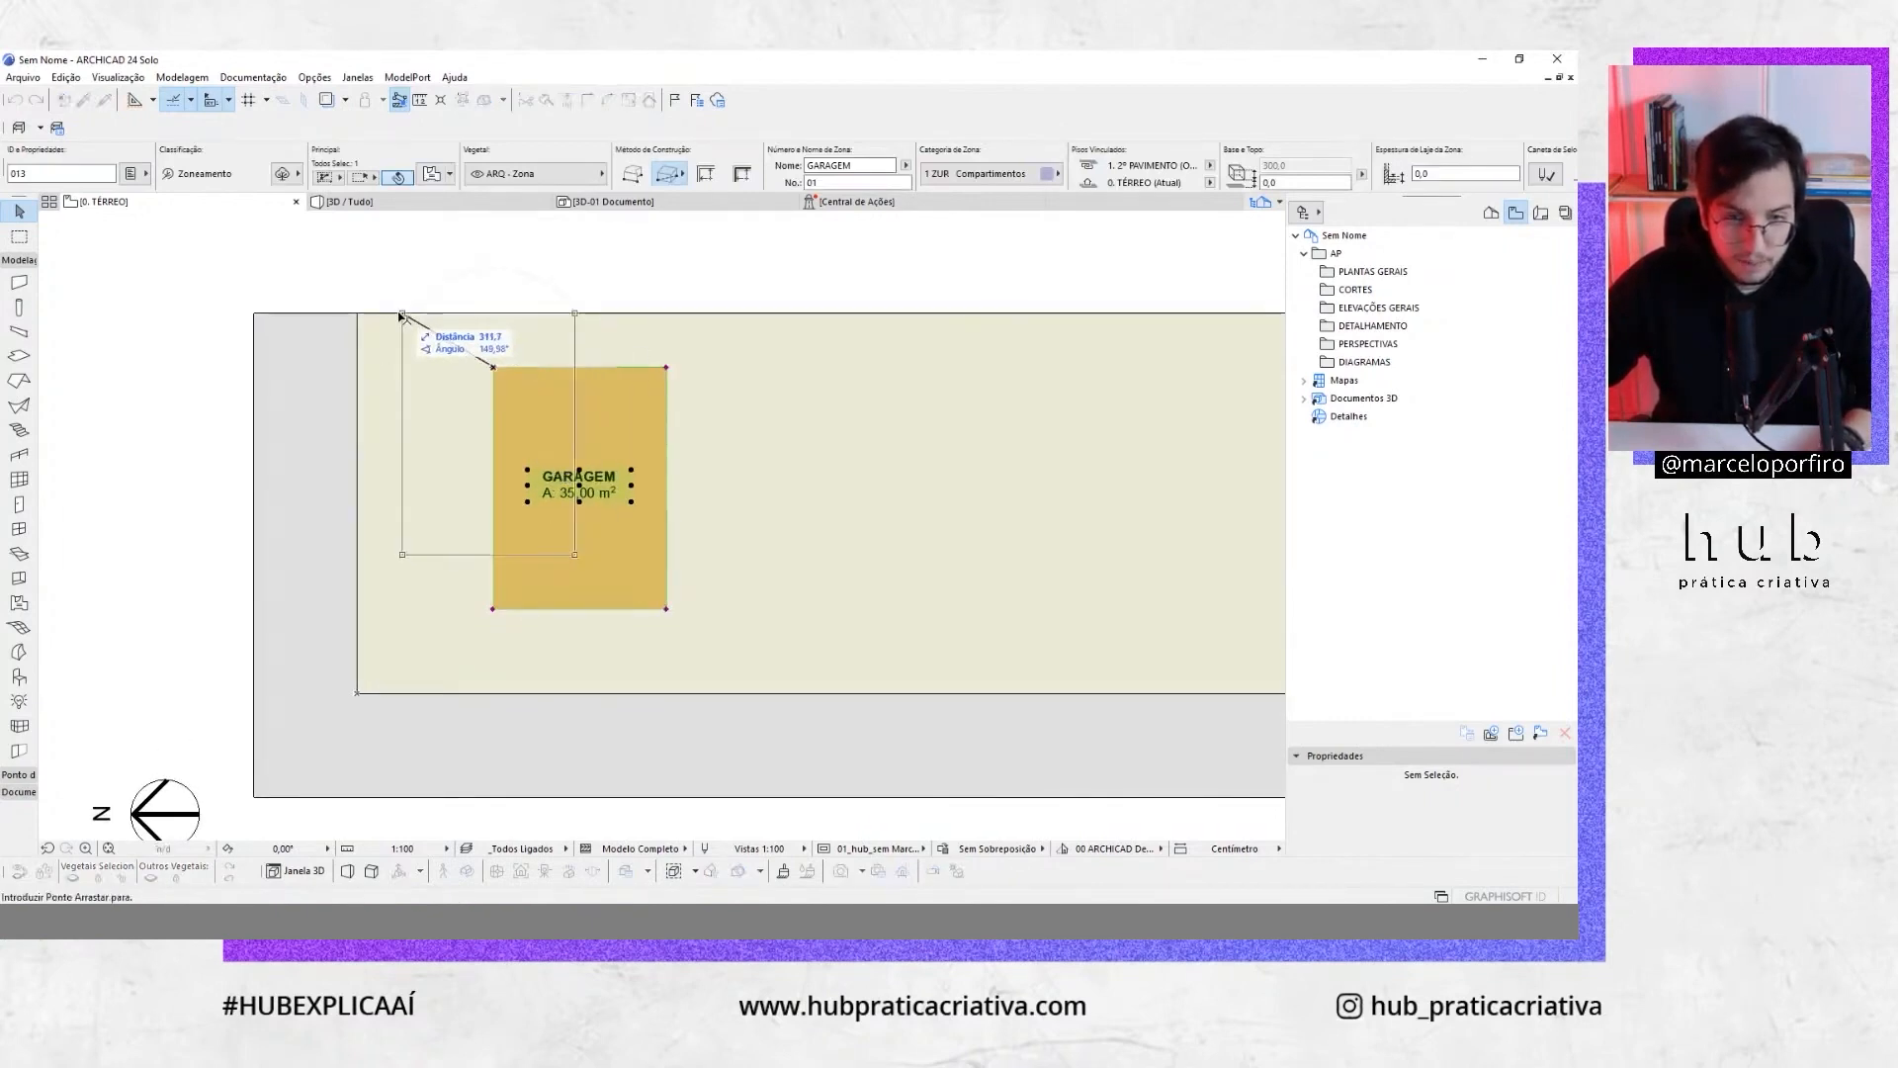
pyautogui.click(358, 313)
pyautogui.moveTo(589, 458); pyautogui.dragTo(542, 465, button='middle')
# Move the GARAGEM zone about 300 cm inward from the terrain's north boundary, keeping it against the upper edge
pyautogui.hotkey('ctrl', 'd')
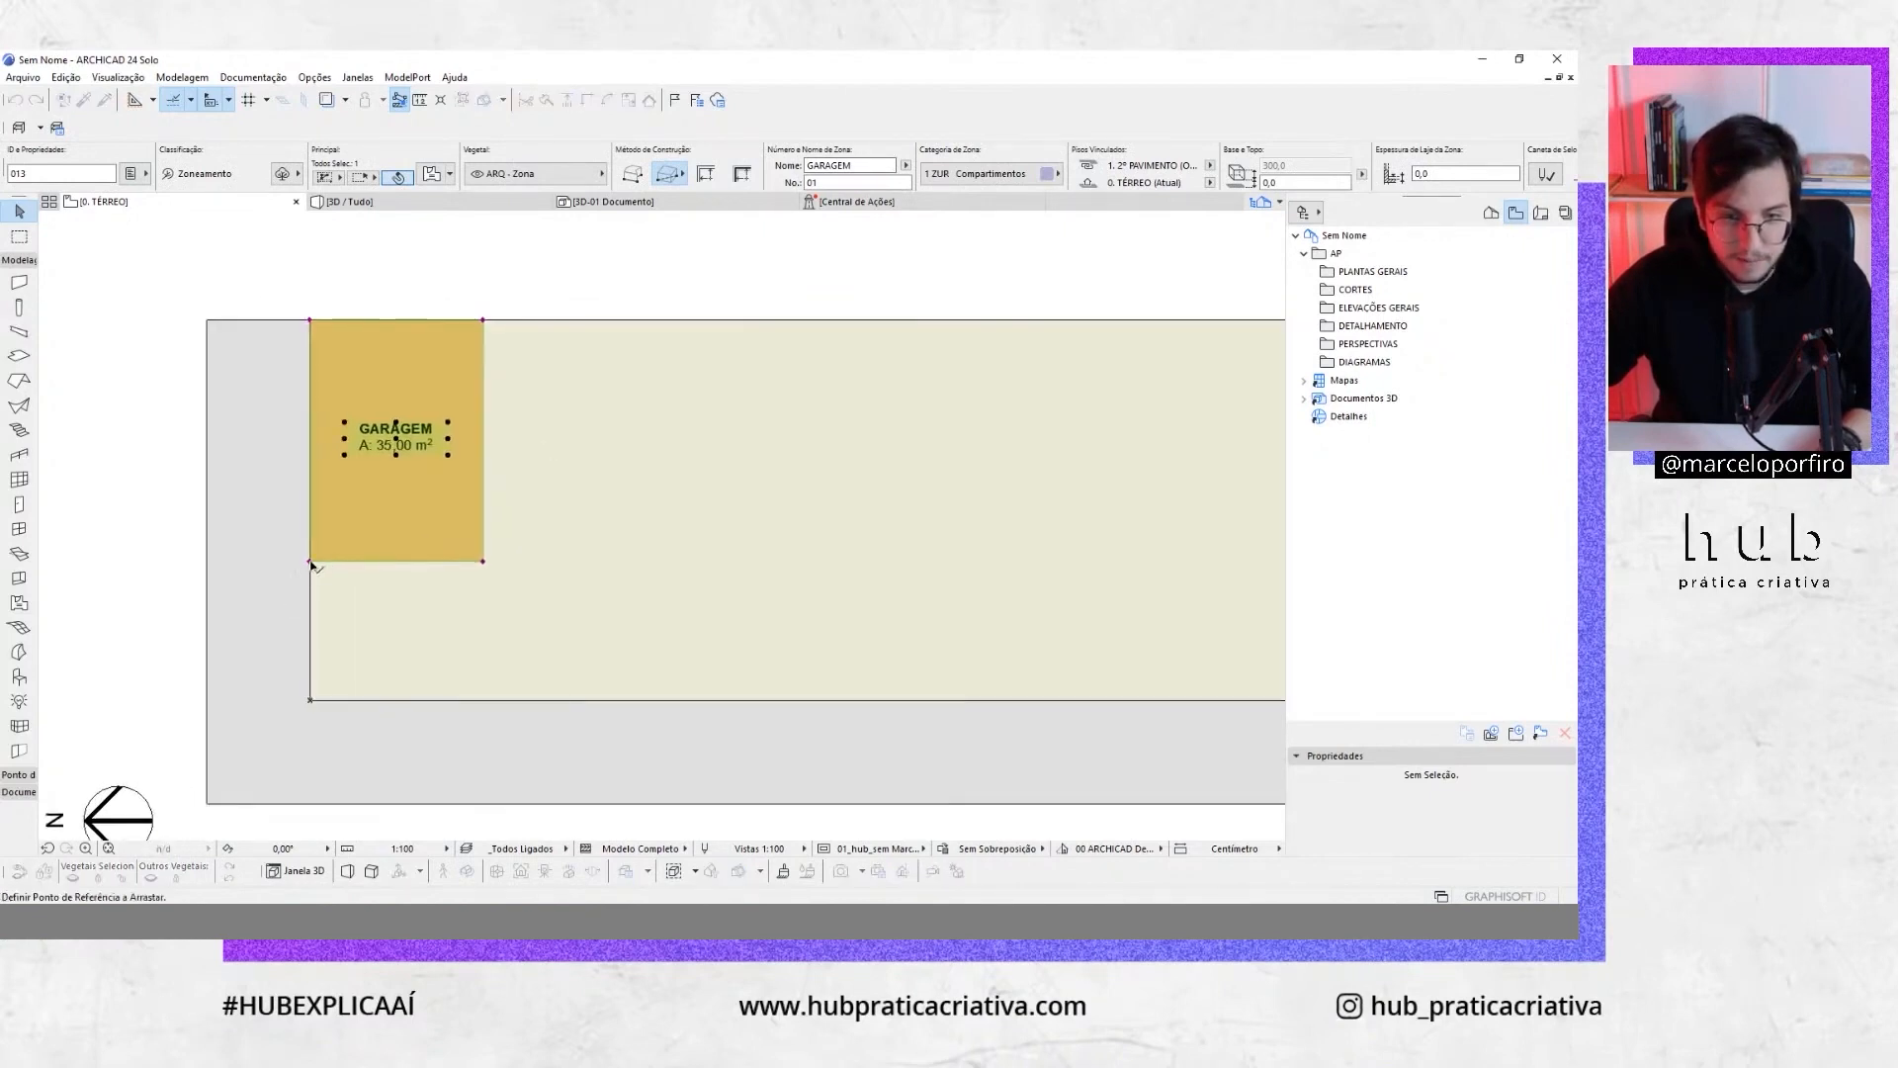
pyautogui.click(309, 561)
pyautogui.press('r')
pyautogui.click(415, 562)
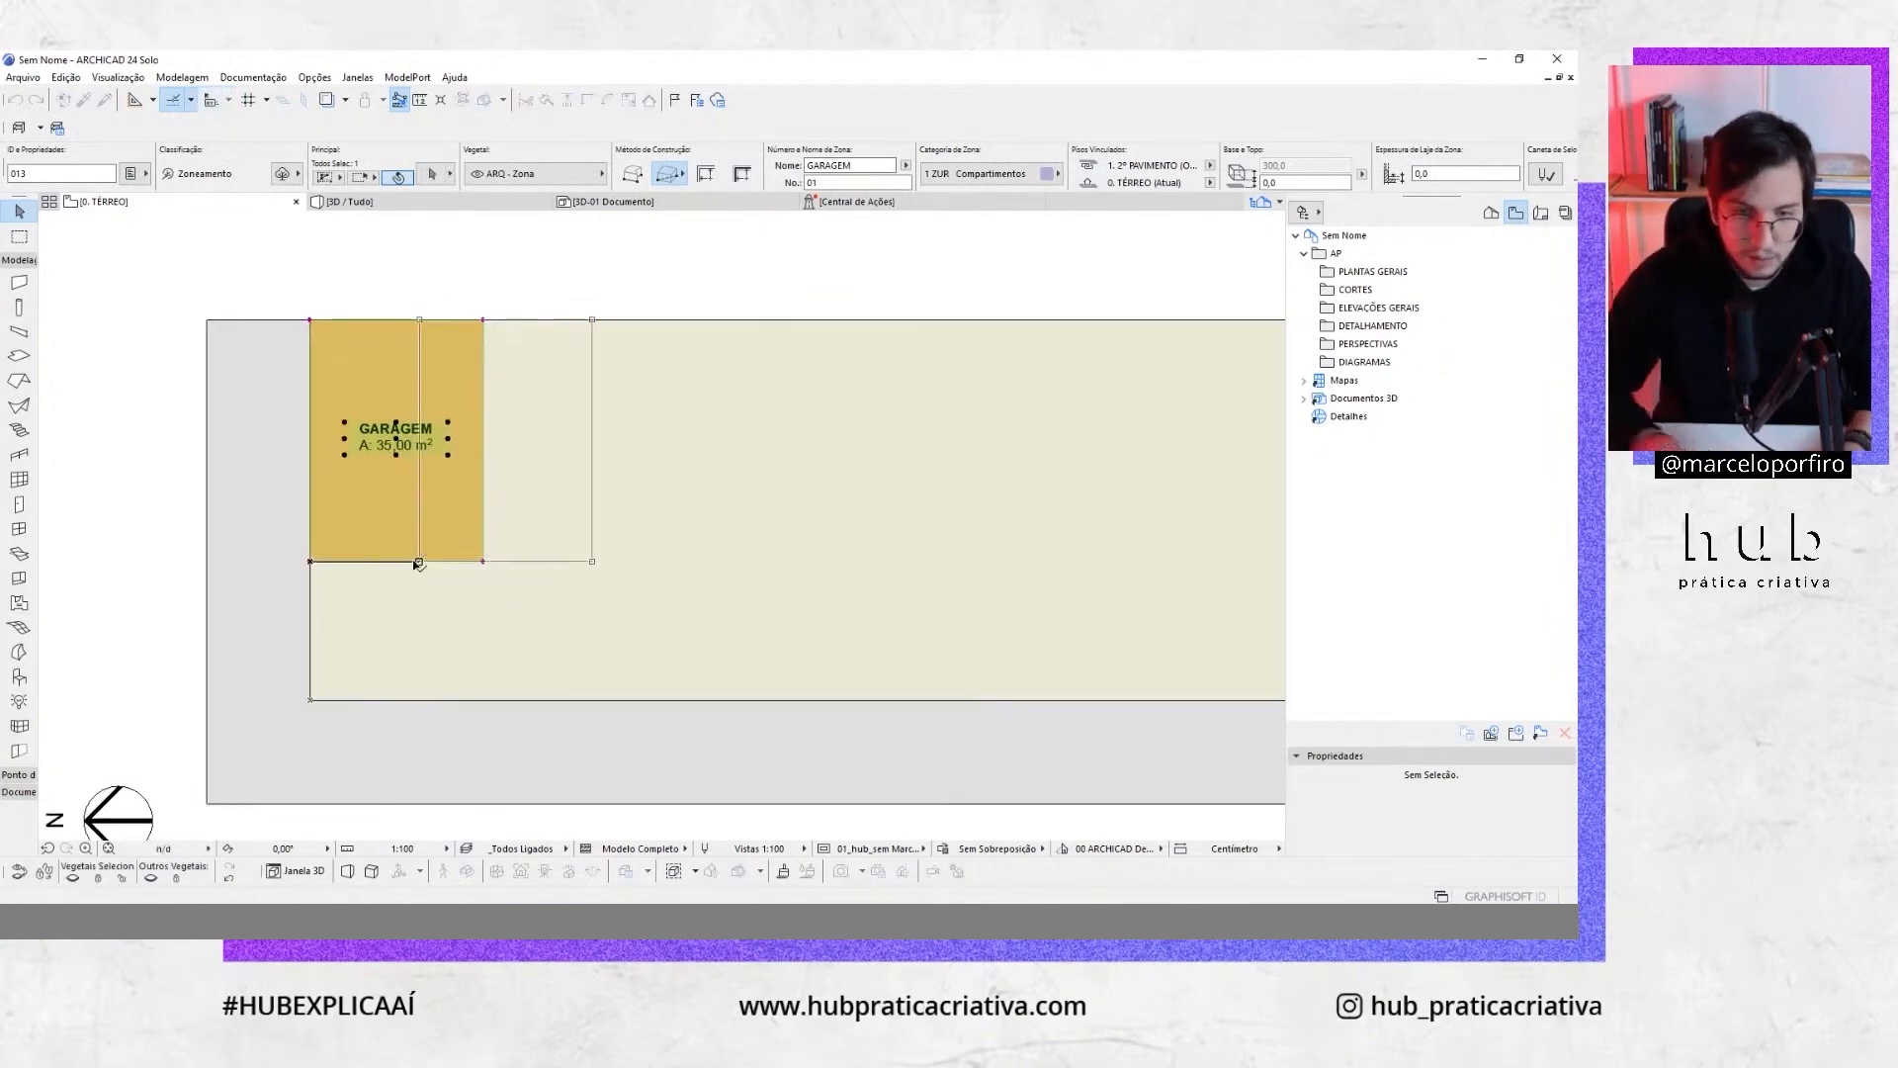
pyautogui.press('Escape')
# Examine the site model in the 3D view
pyautogui.scroll(-1, 605, 560)
pyautogui.moveTo(607, 560); pyautogui.dragTo(567, 533, button='middle')
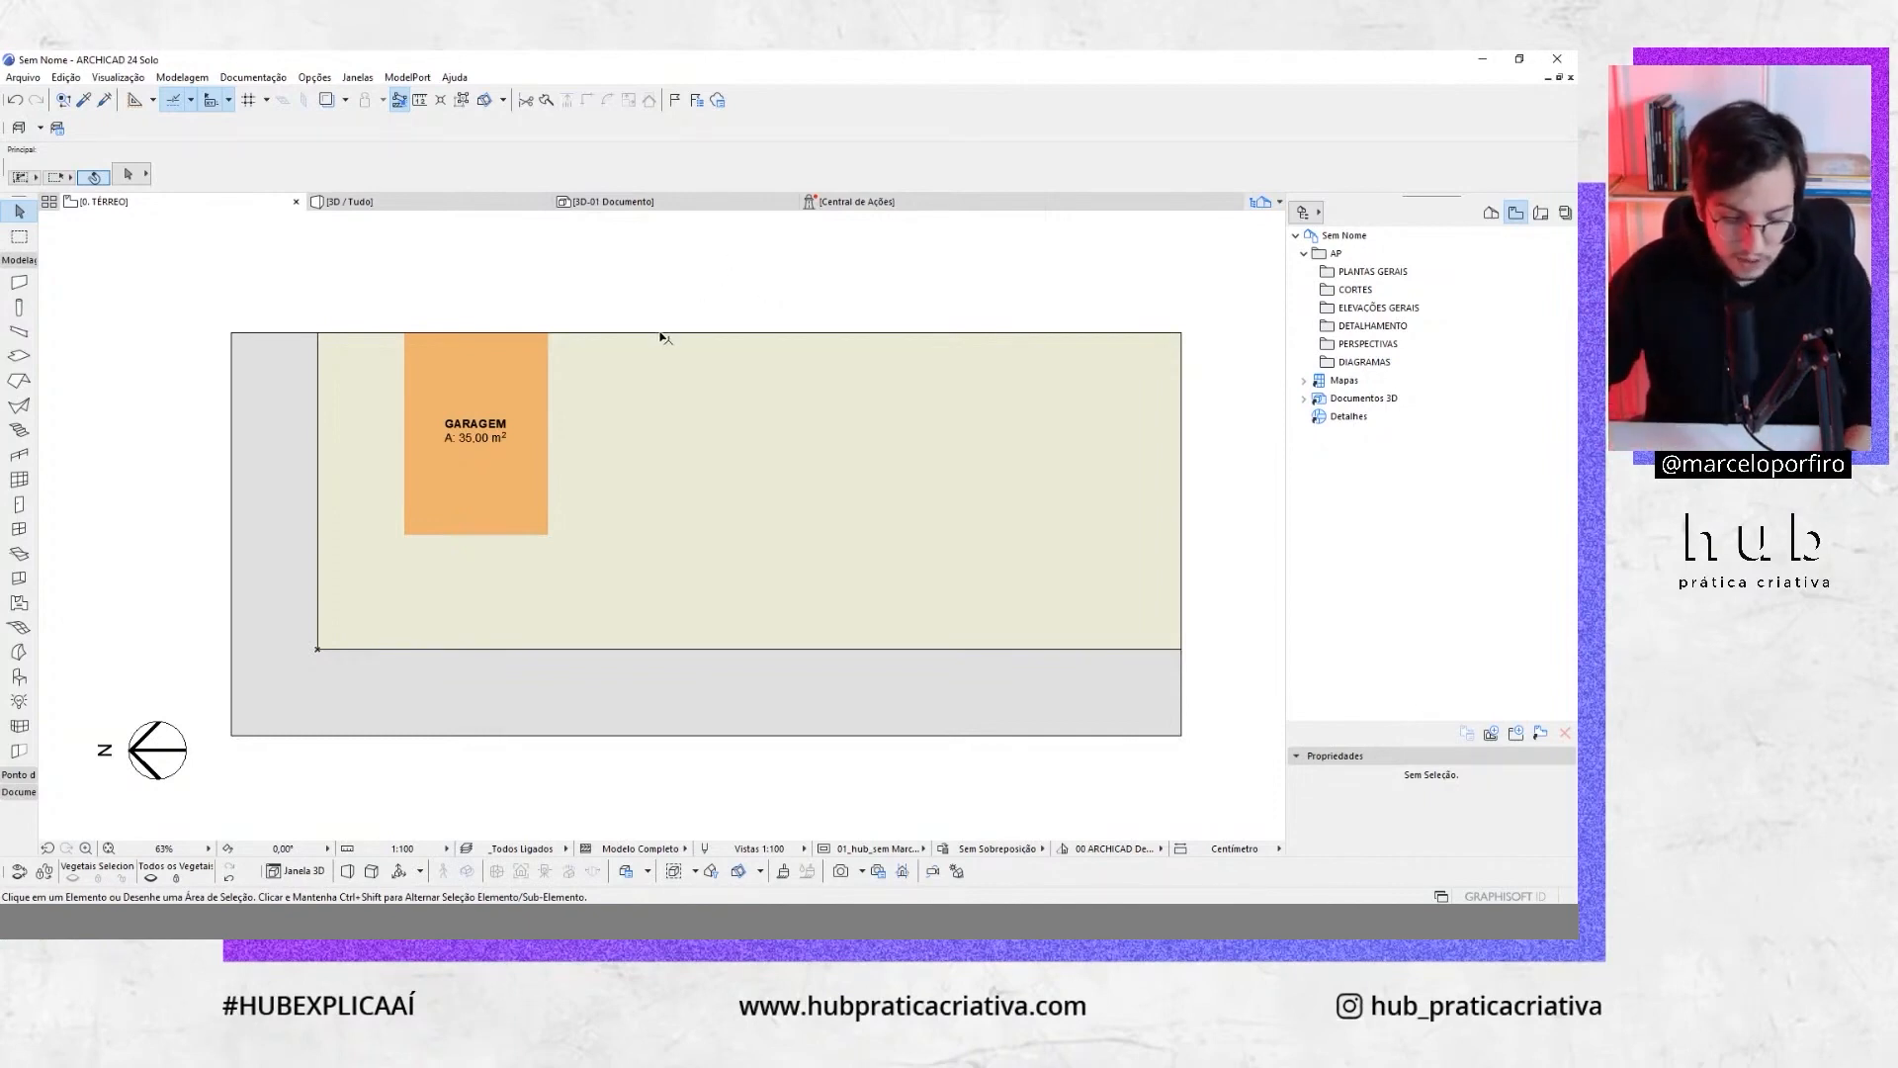
pyautogui.press('F3')
pyautogui.keyDown('shift'); pyautogui.moveTo(653, 352); pyautogui.dragTo(809, 504, button='middle'); pyautogui.keyUp('shift')
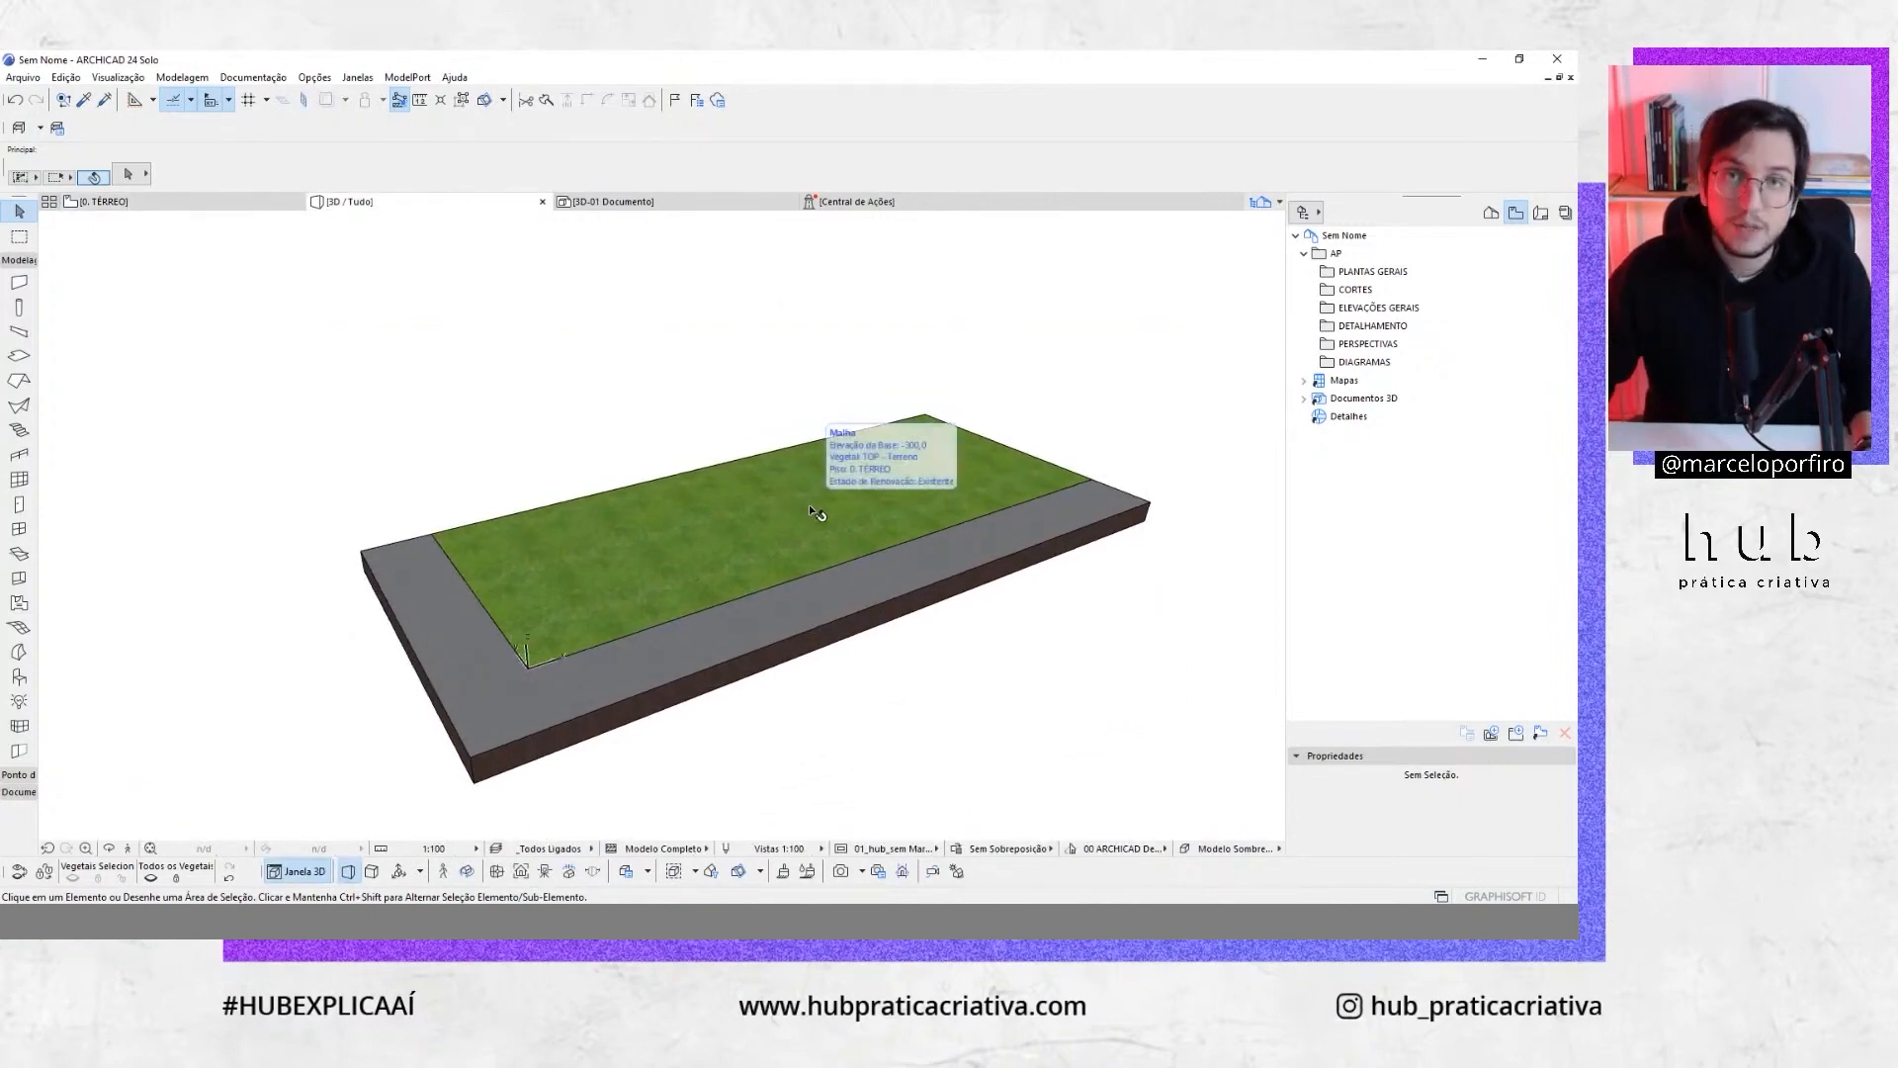
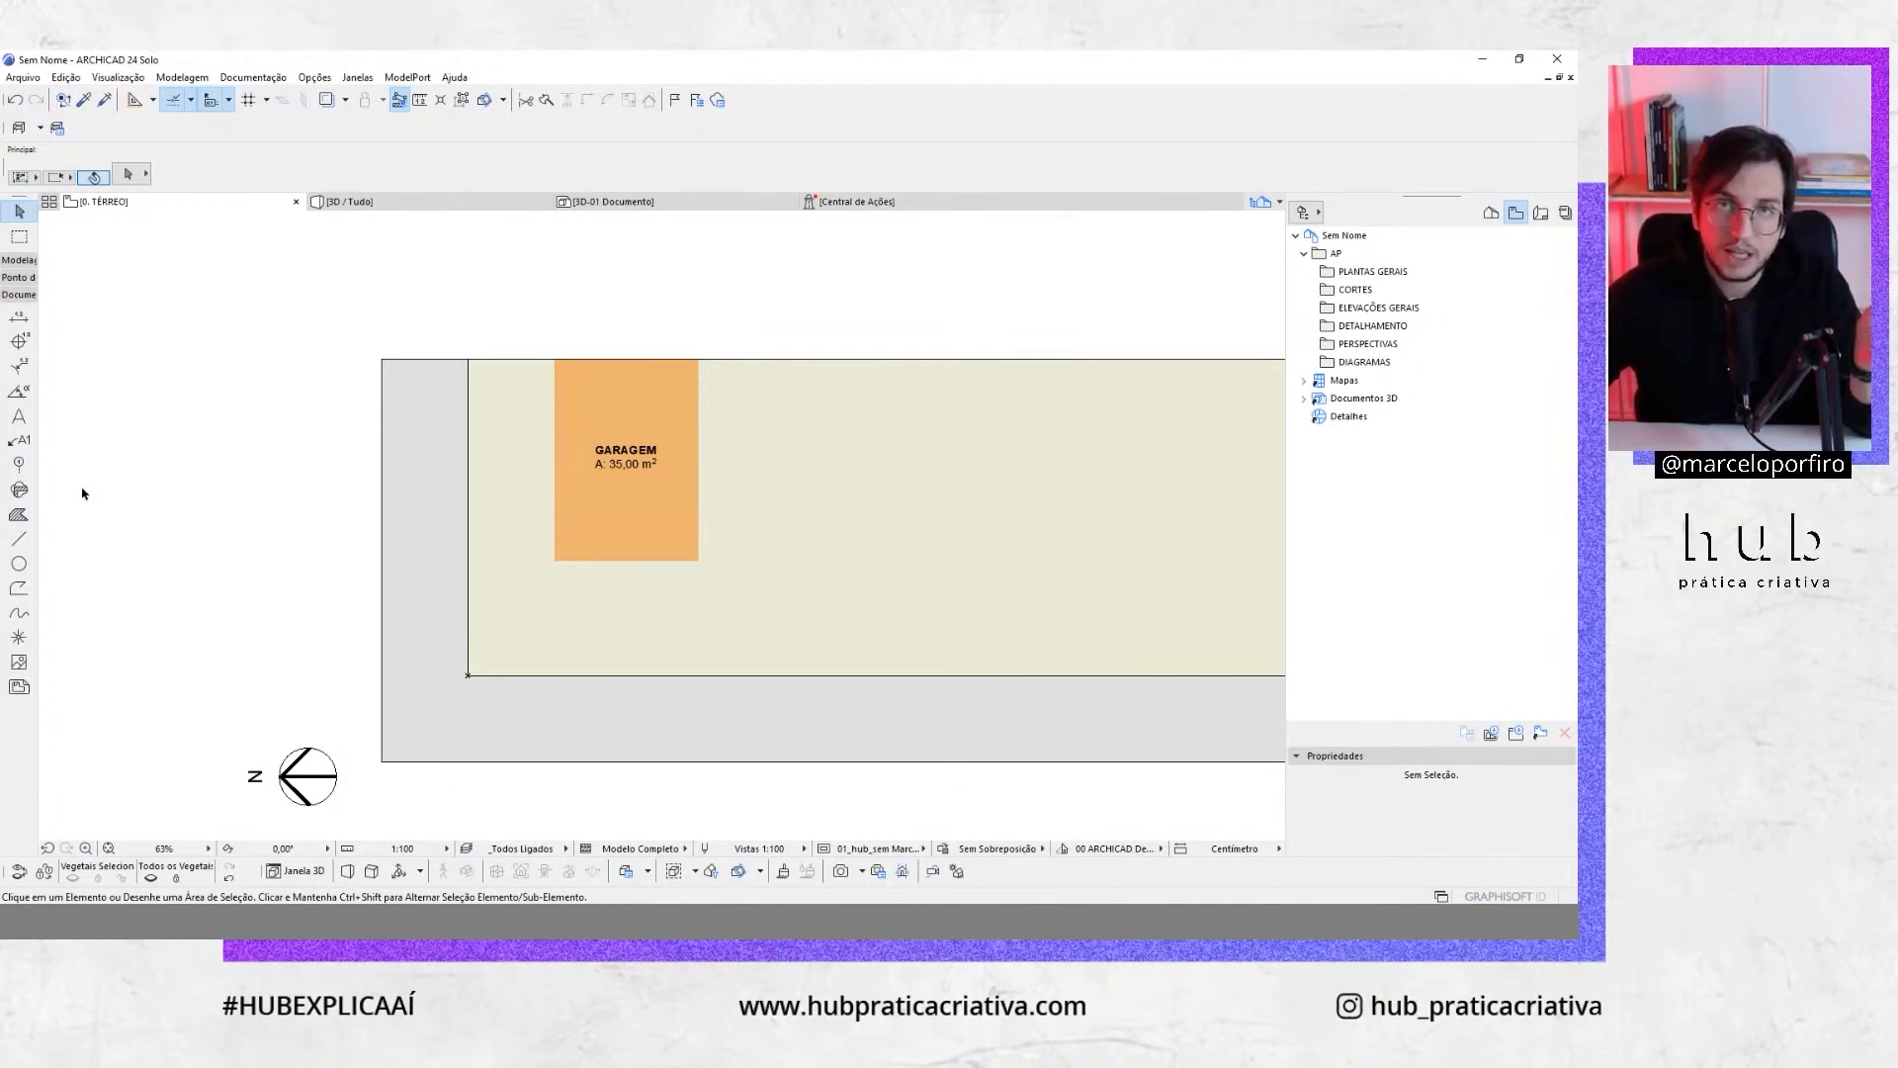
# Set up the Line tool with the Linha Tracejada (NBR 6492) favorite and the red pen 58
pyautogui.click(33, 542)
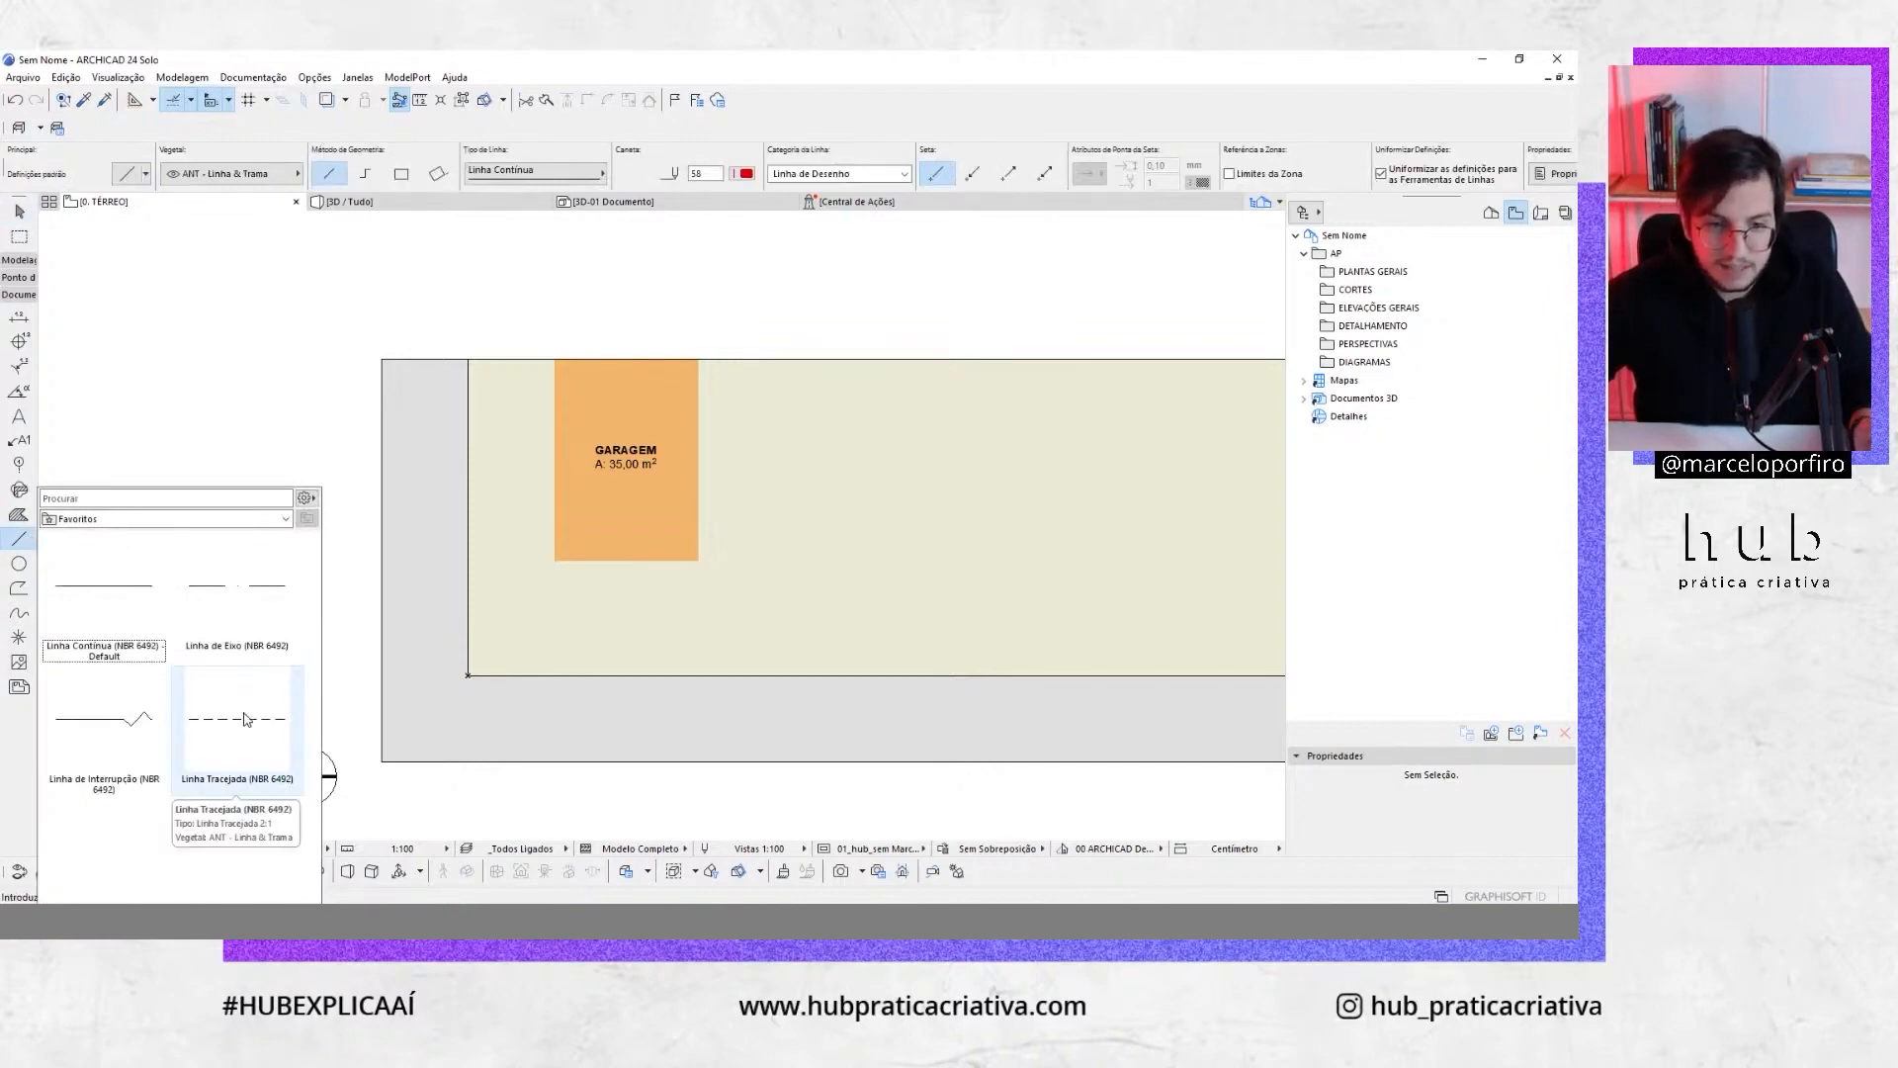
pyautogui.doubleClick(247, 720)
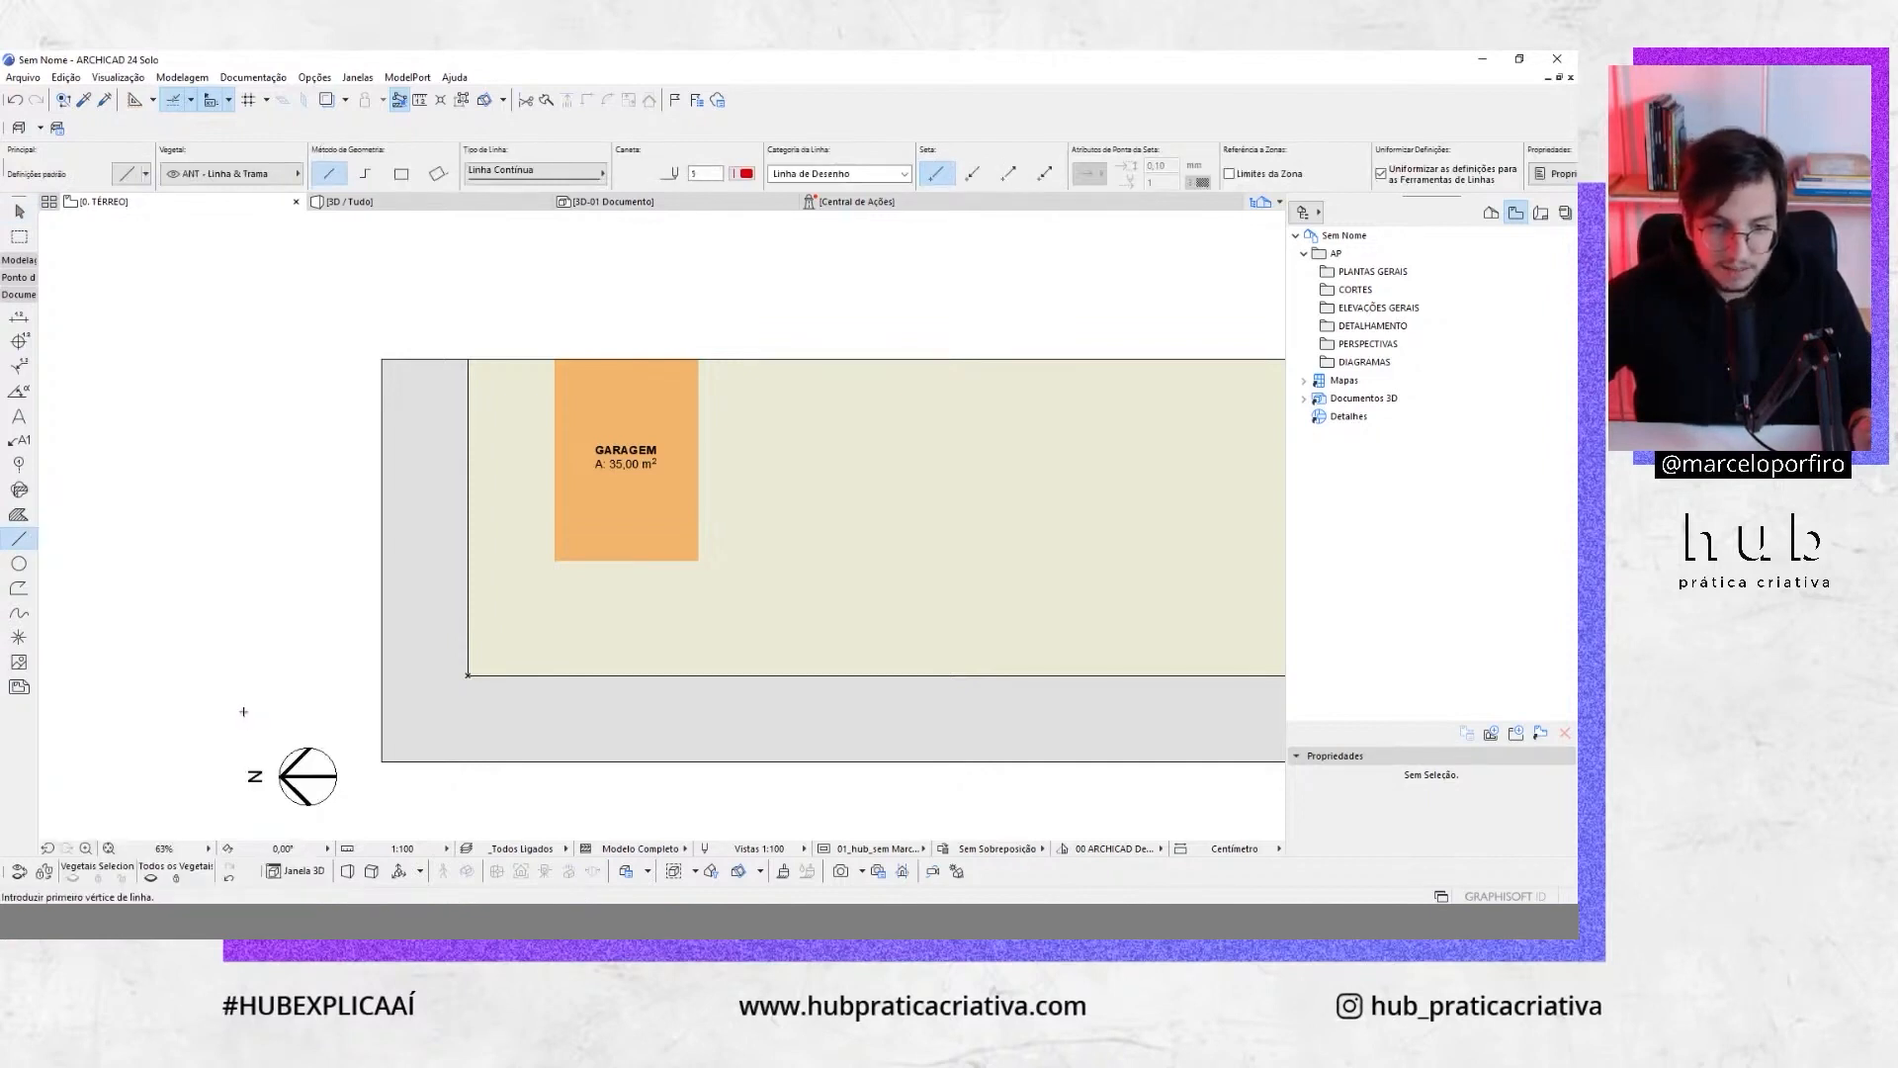
pyautogui.click(746, 174)
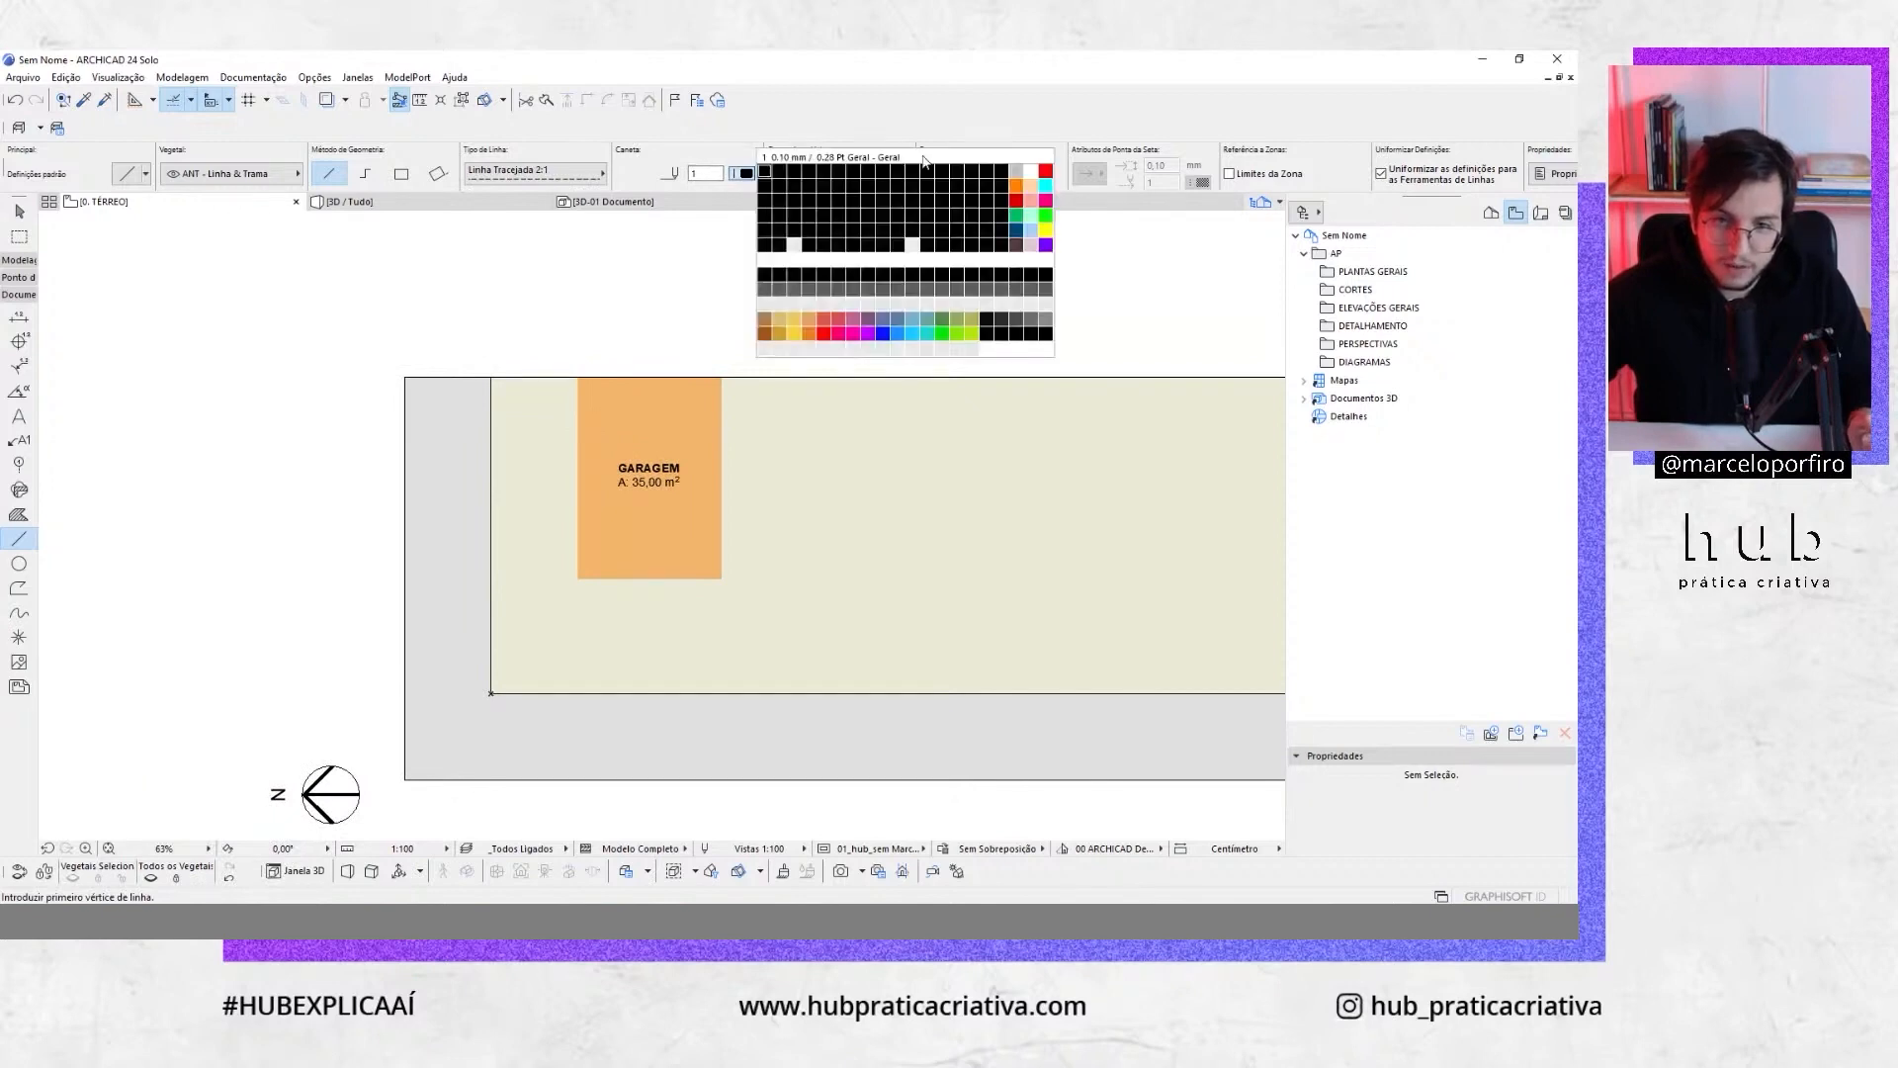
pyautogui.click(1016, 203)
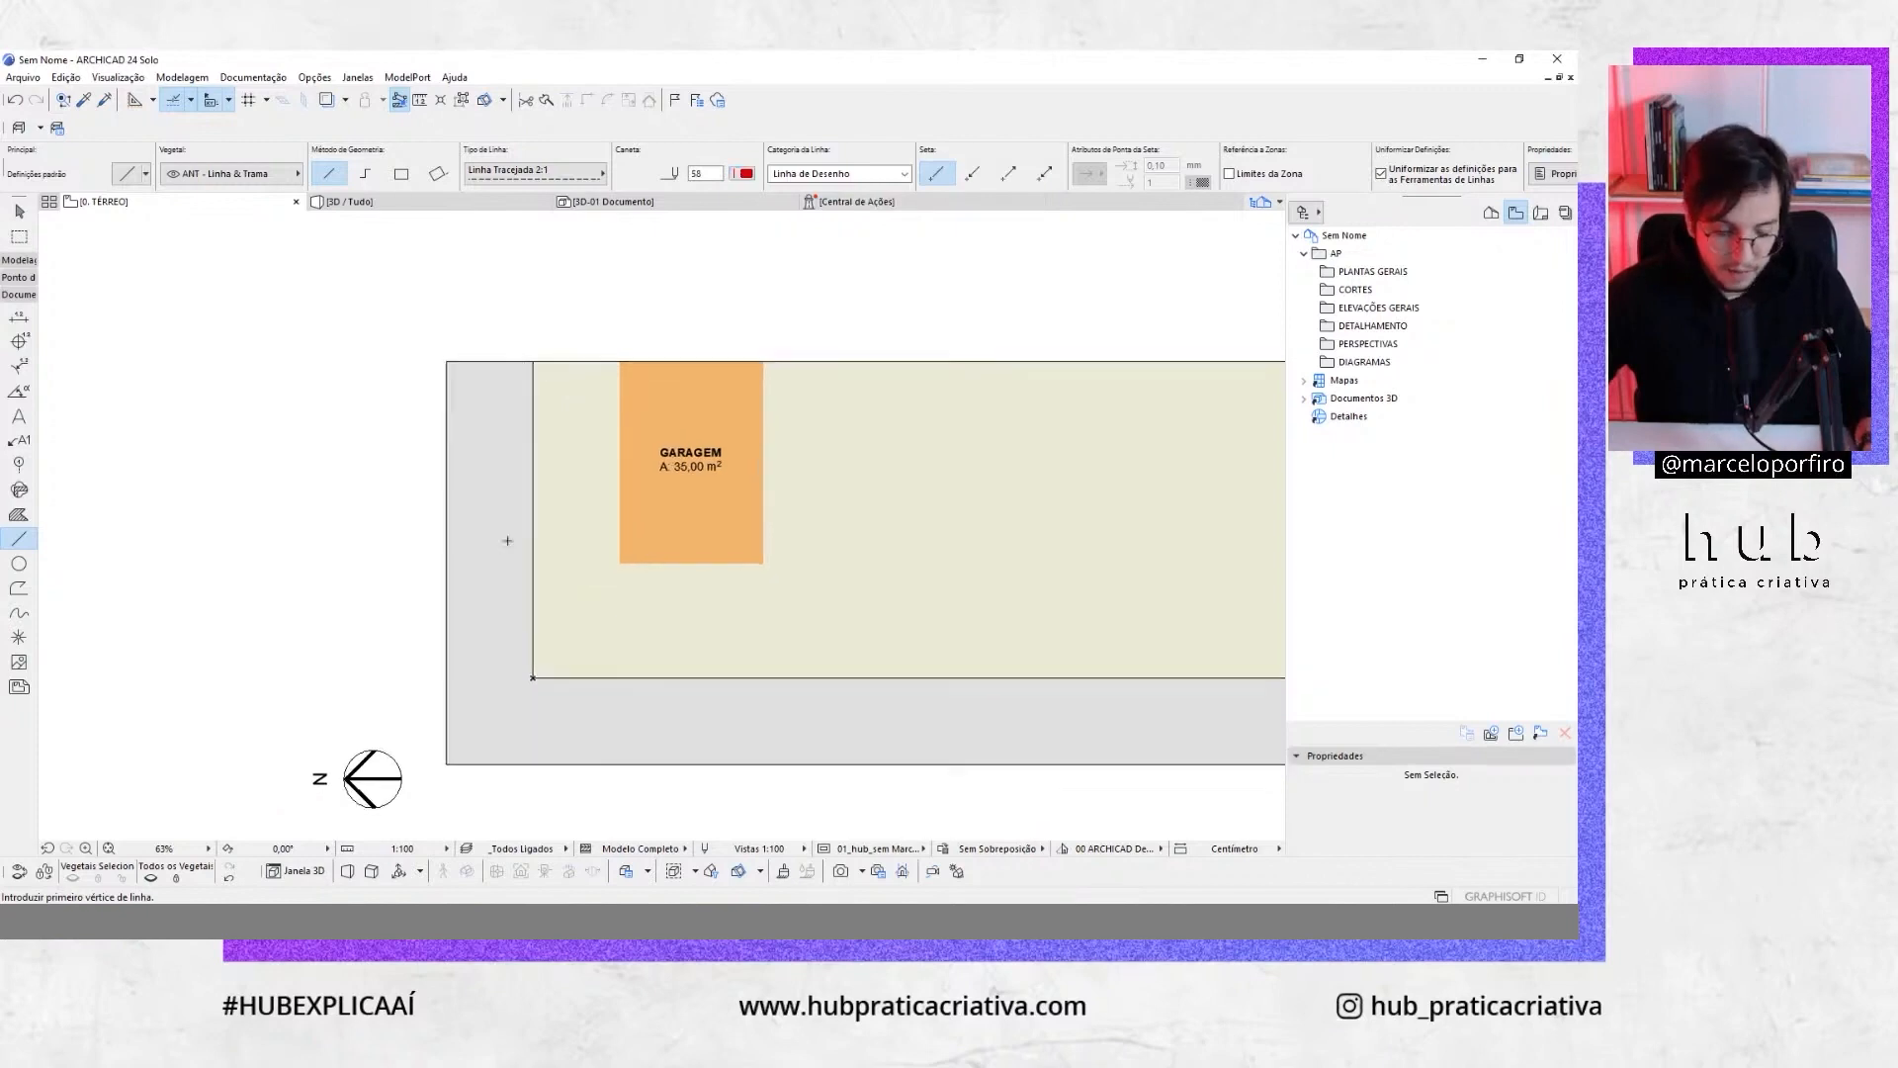
# Draw a straight dashed line along the terrain's north boundary, with both ends extending beyond the site
pyautogui.click(533, 362)
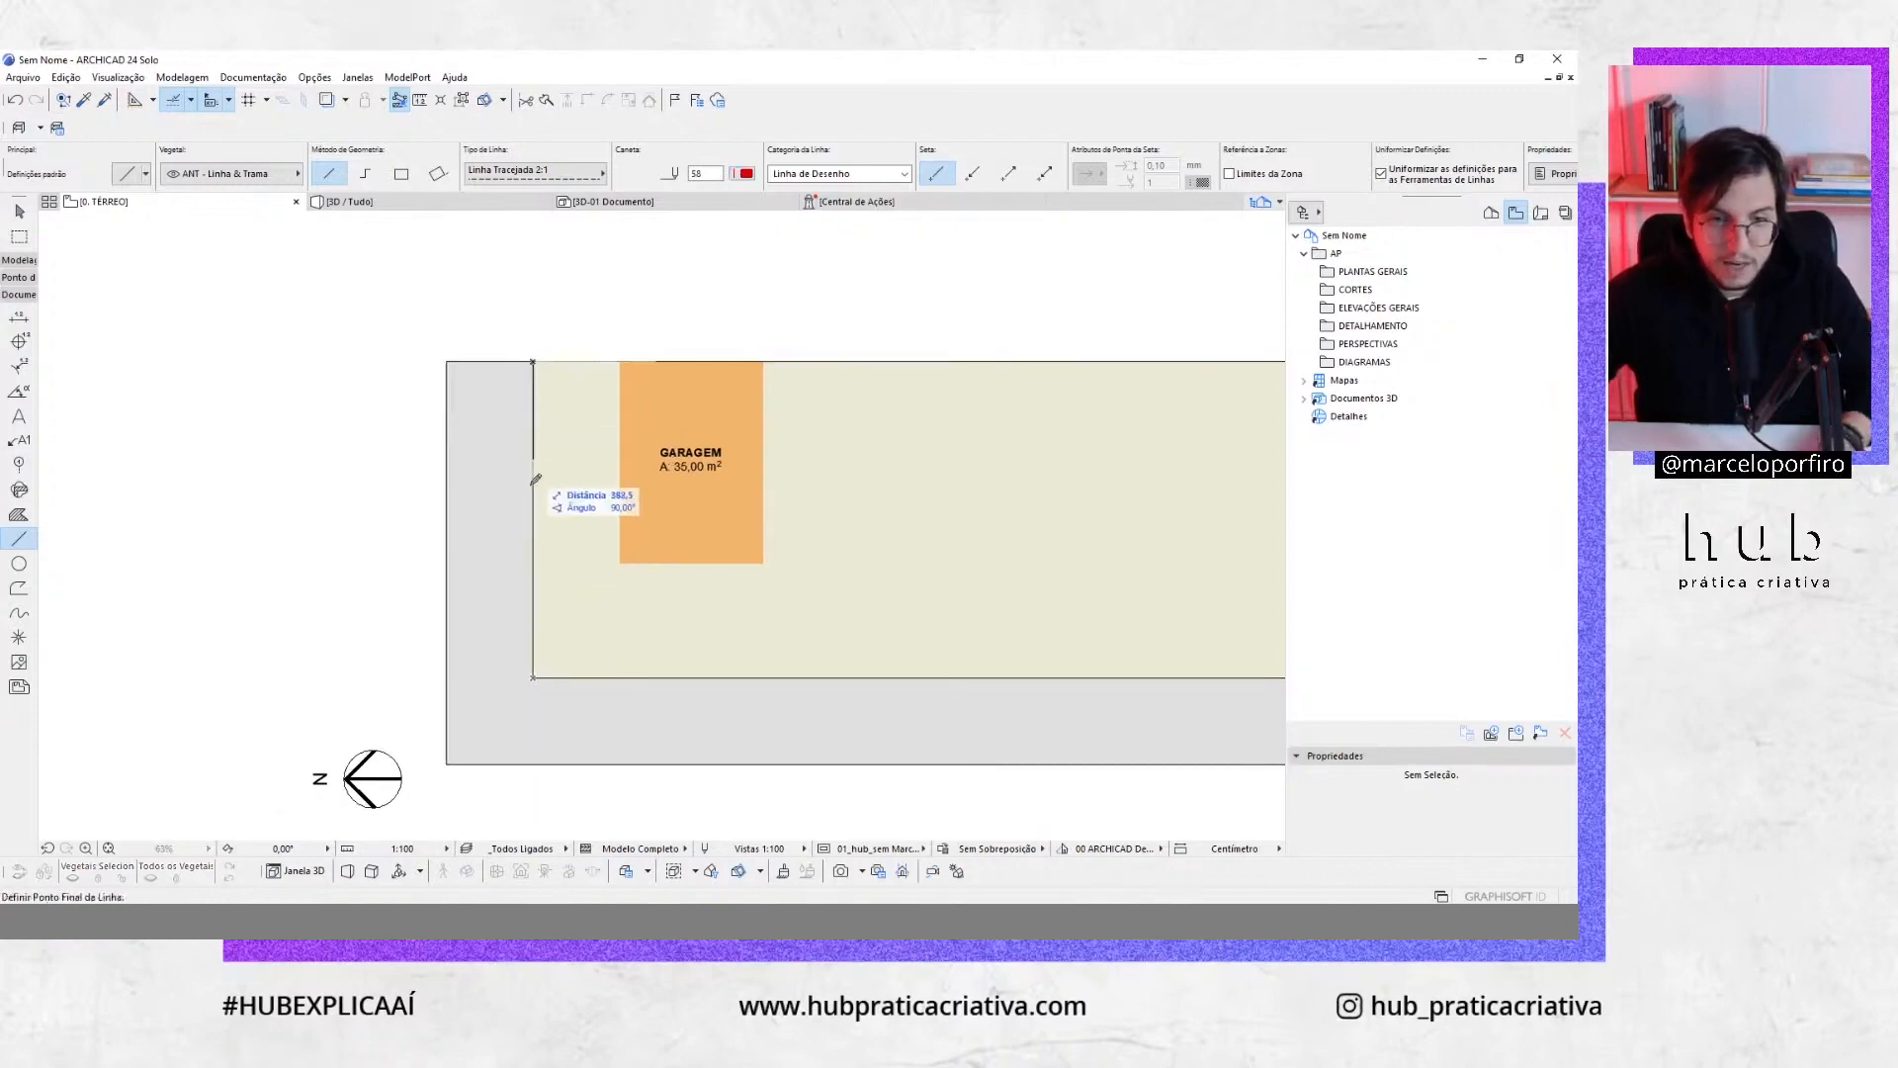
pyautogui.click(554, 799)
pyautogui.press('Escape')
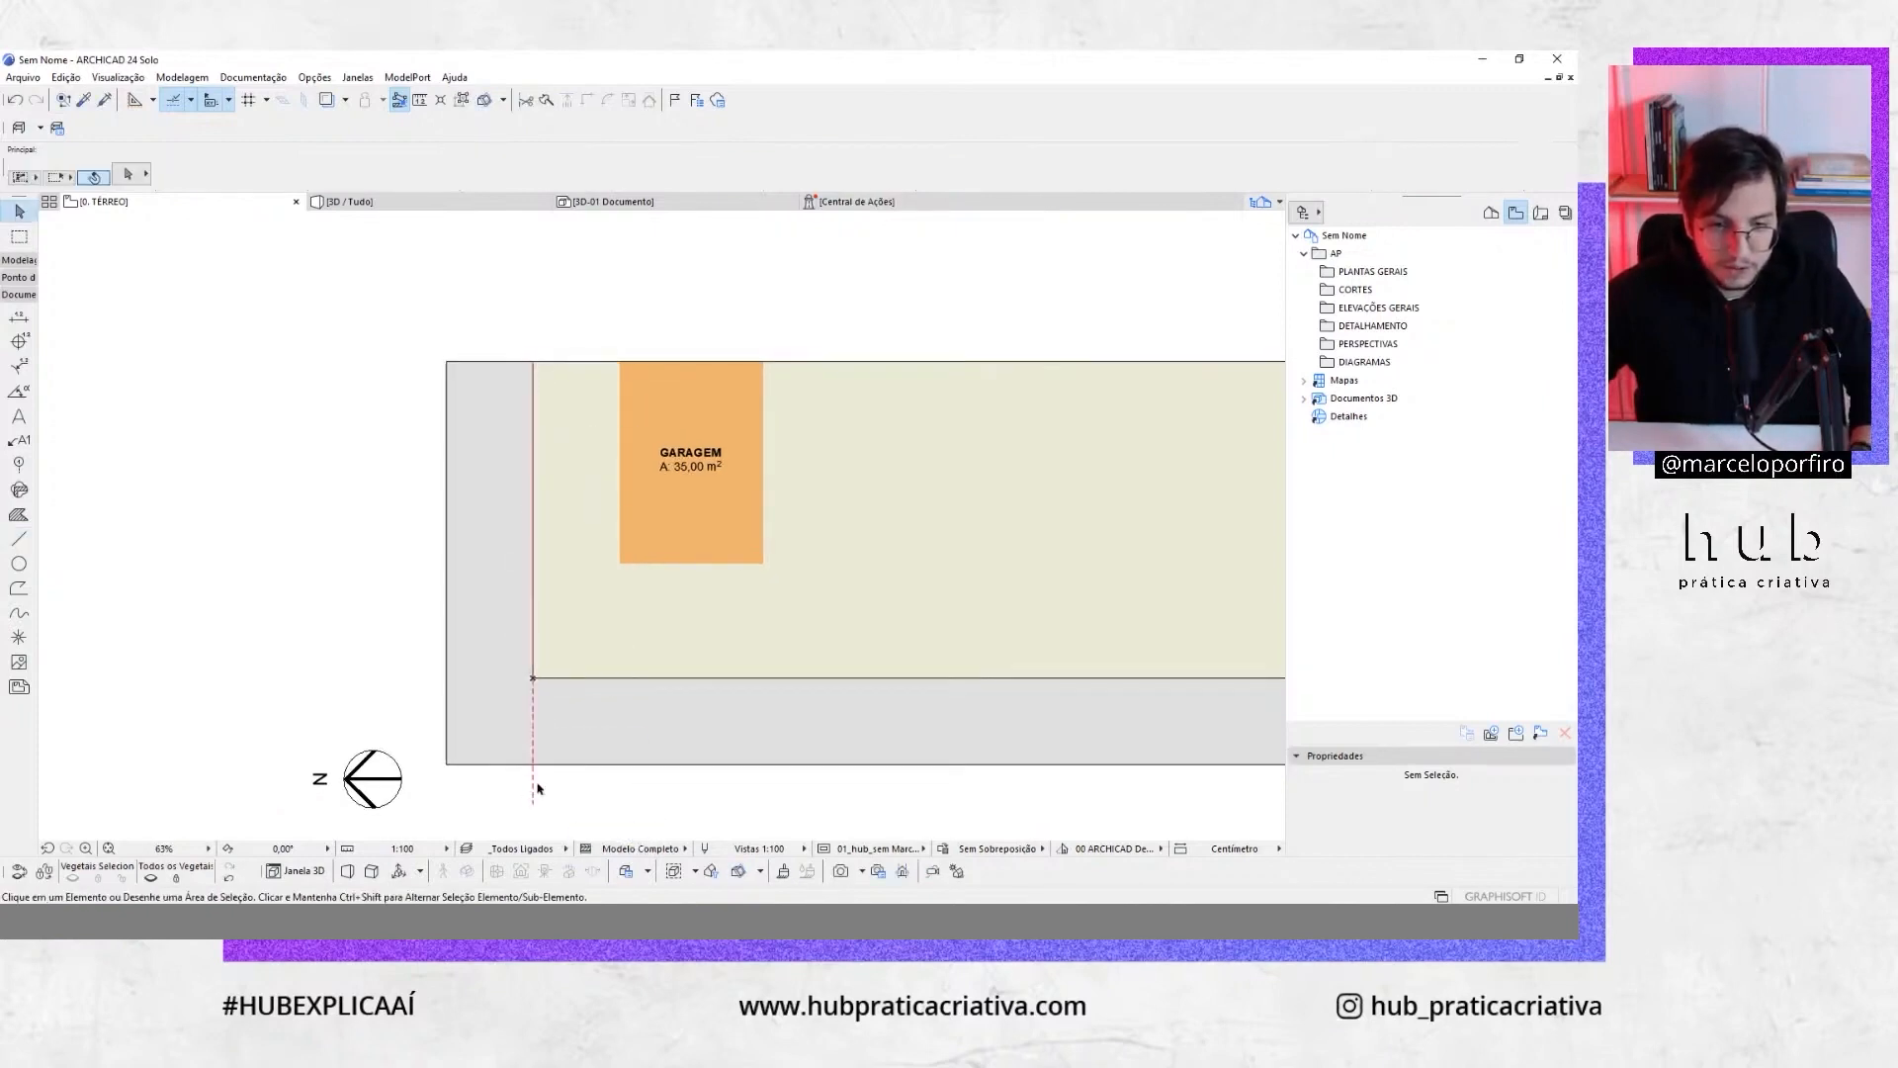
pyautogui.click(532, 797)
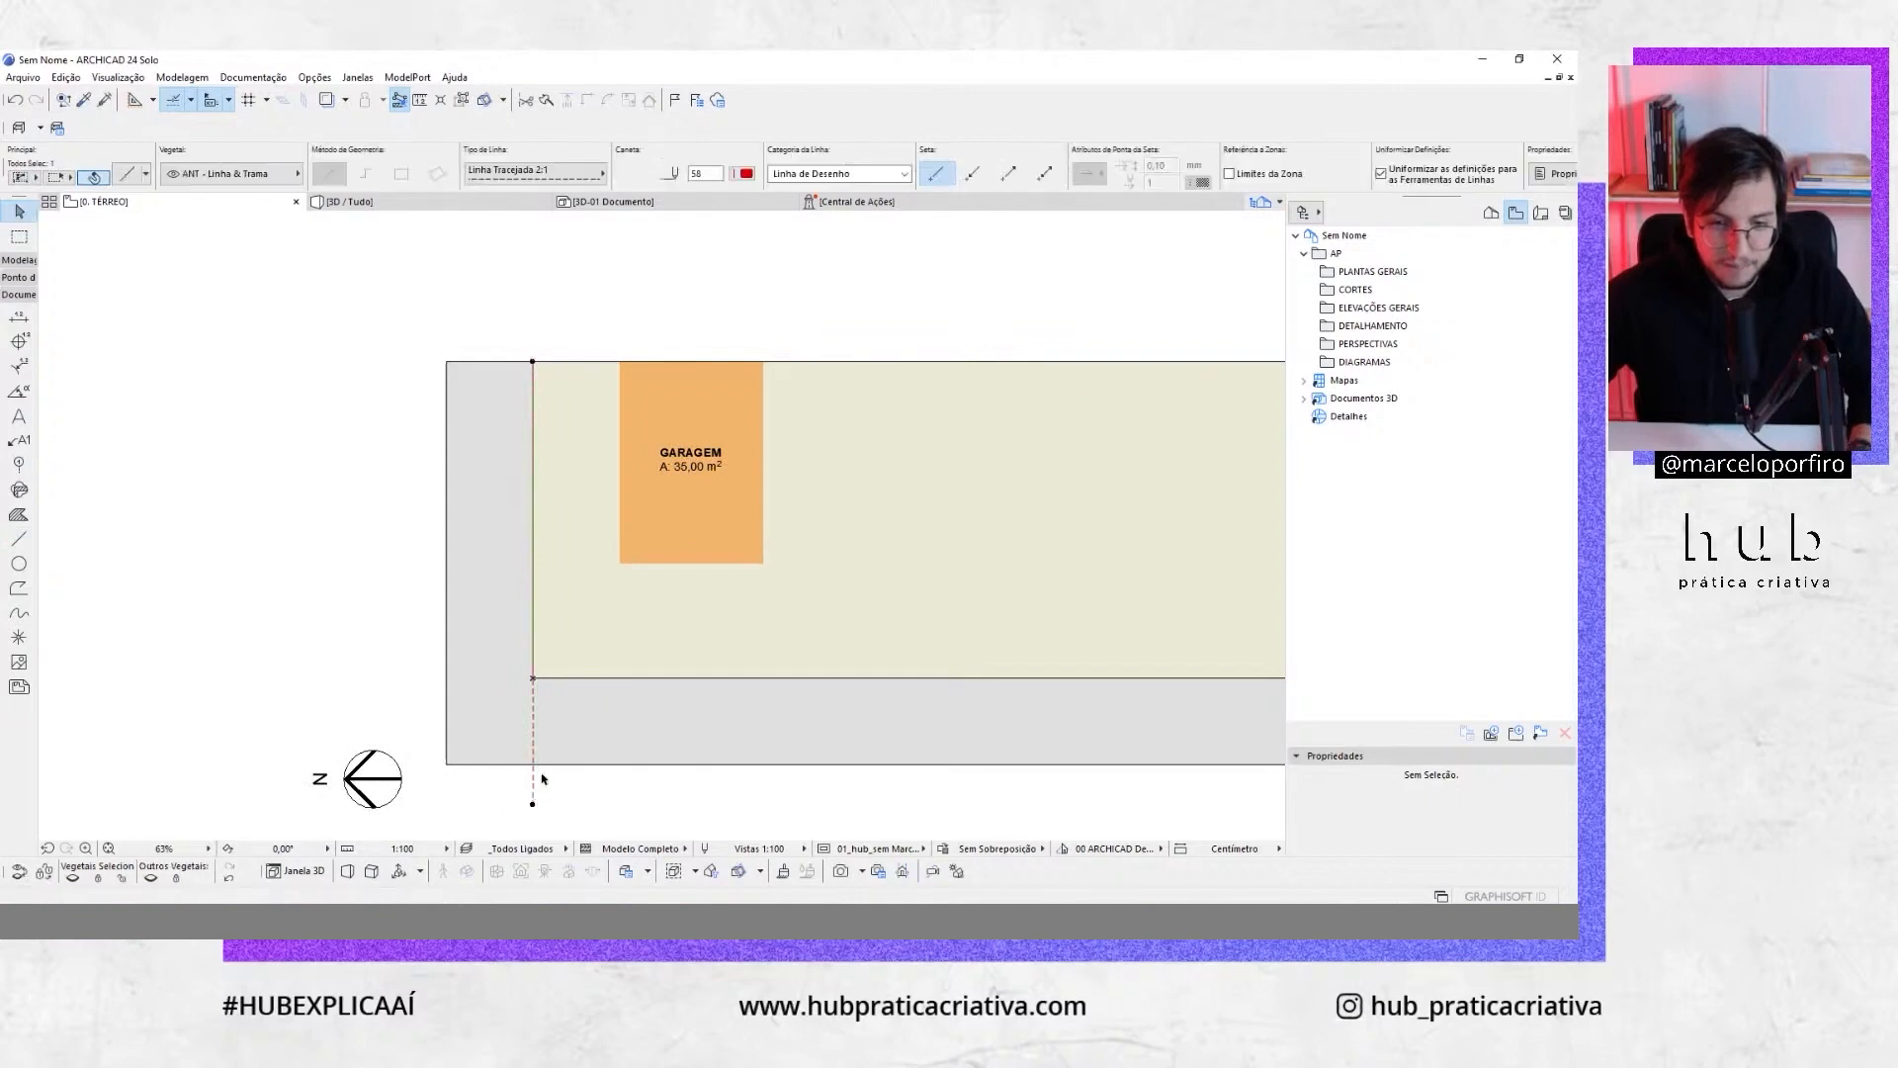
pyautogui.click(533, 362)
pyautogui.click(551, 267)
pyautogui.press('Escape')
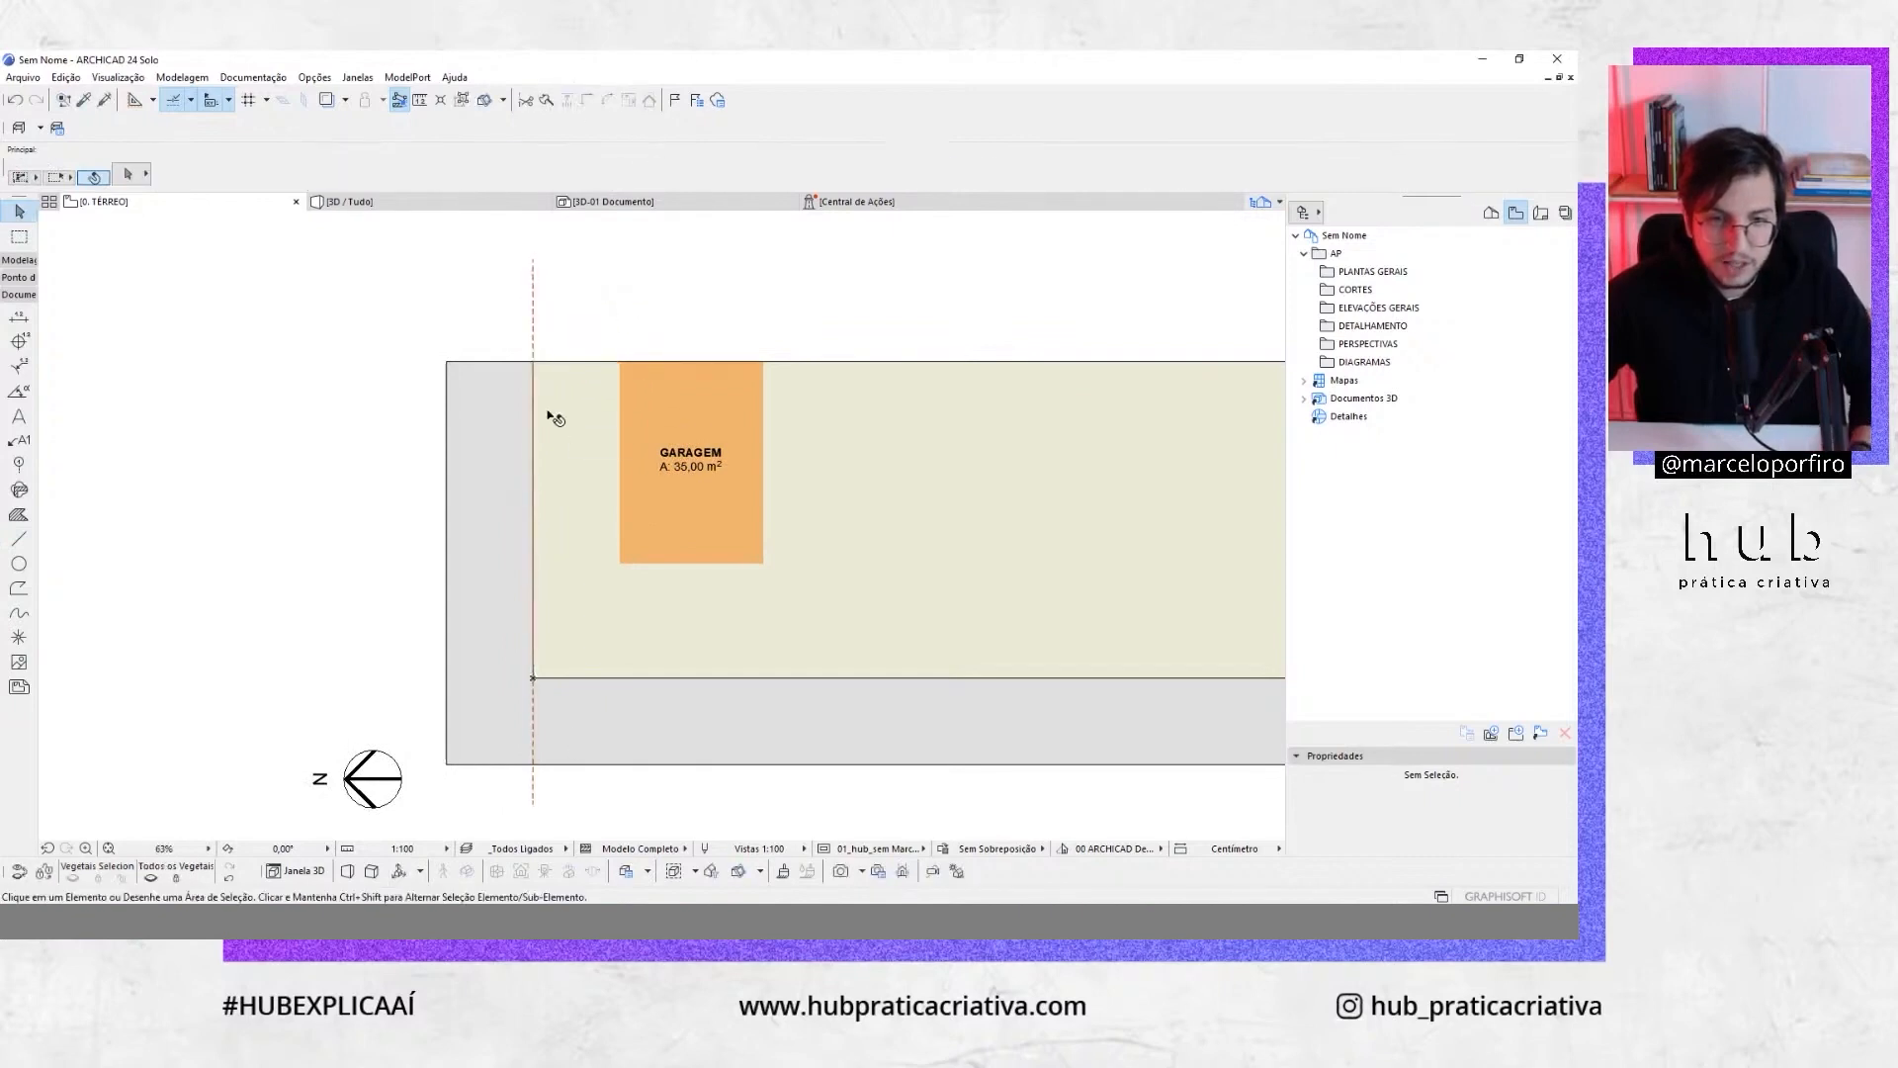
# Move the red dashed line 400 cm inward from the terrain's north boundary
pyautogui.scroll(-1, 653, 450)
pyautogui.scroll(1, 695, 435)
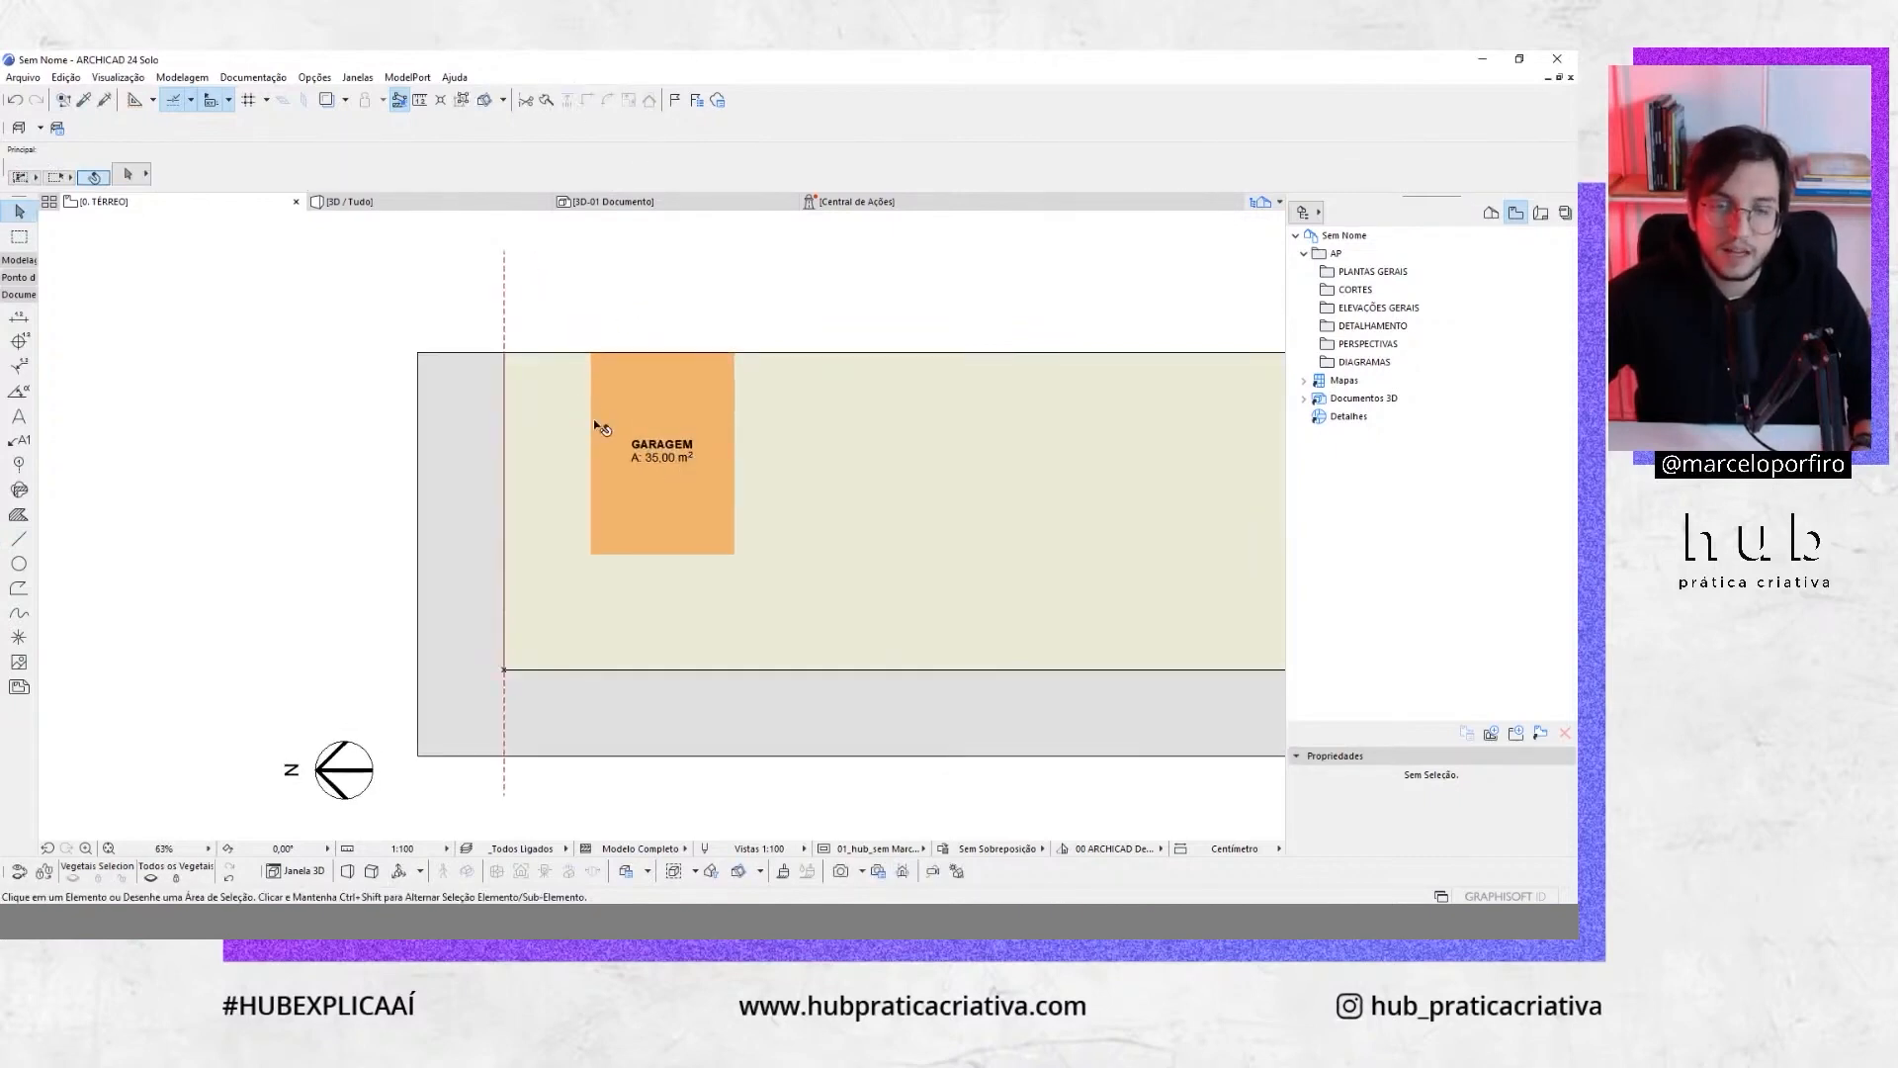
pyautogui.click(504, 305)
pyautogui.click(505, 325)
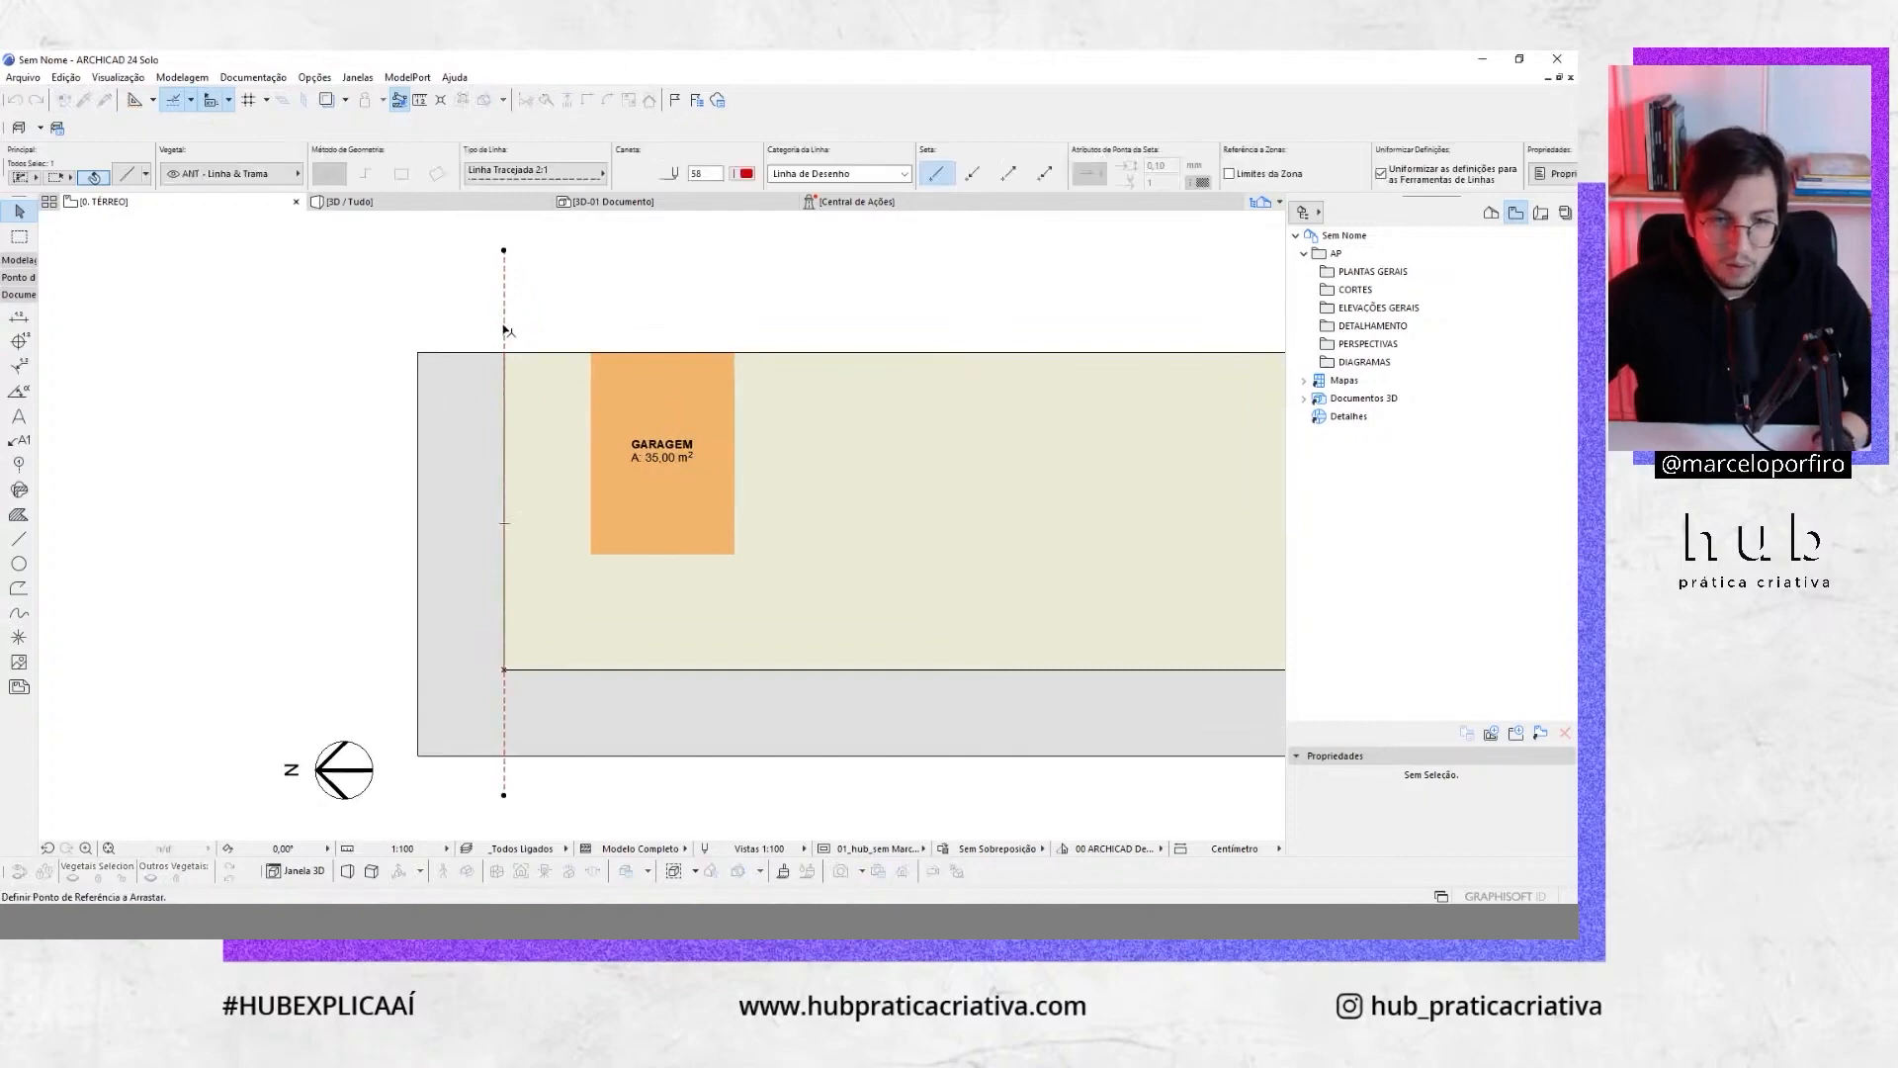
pyautogui.write('40')
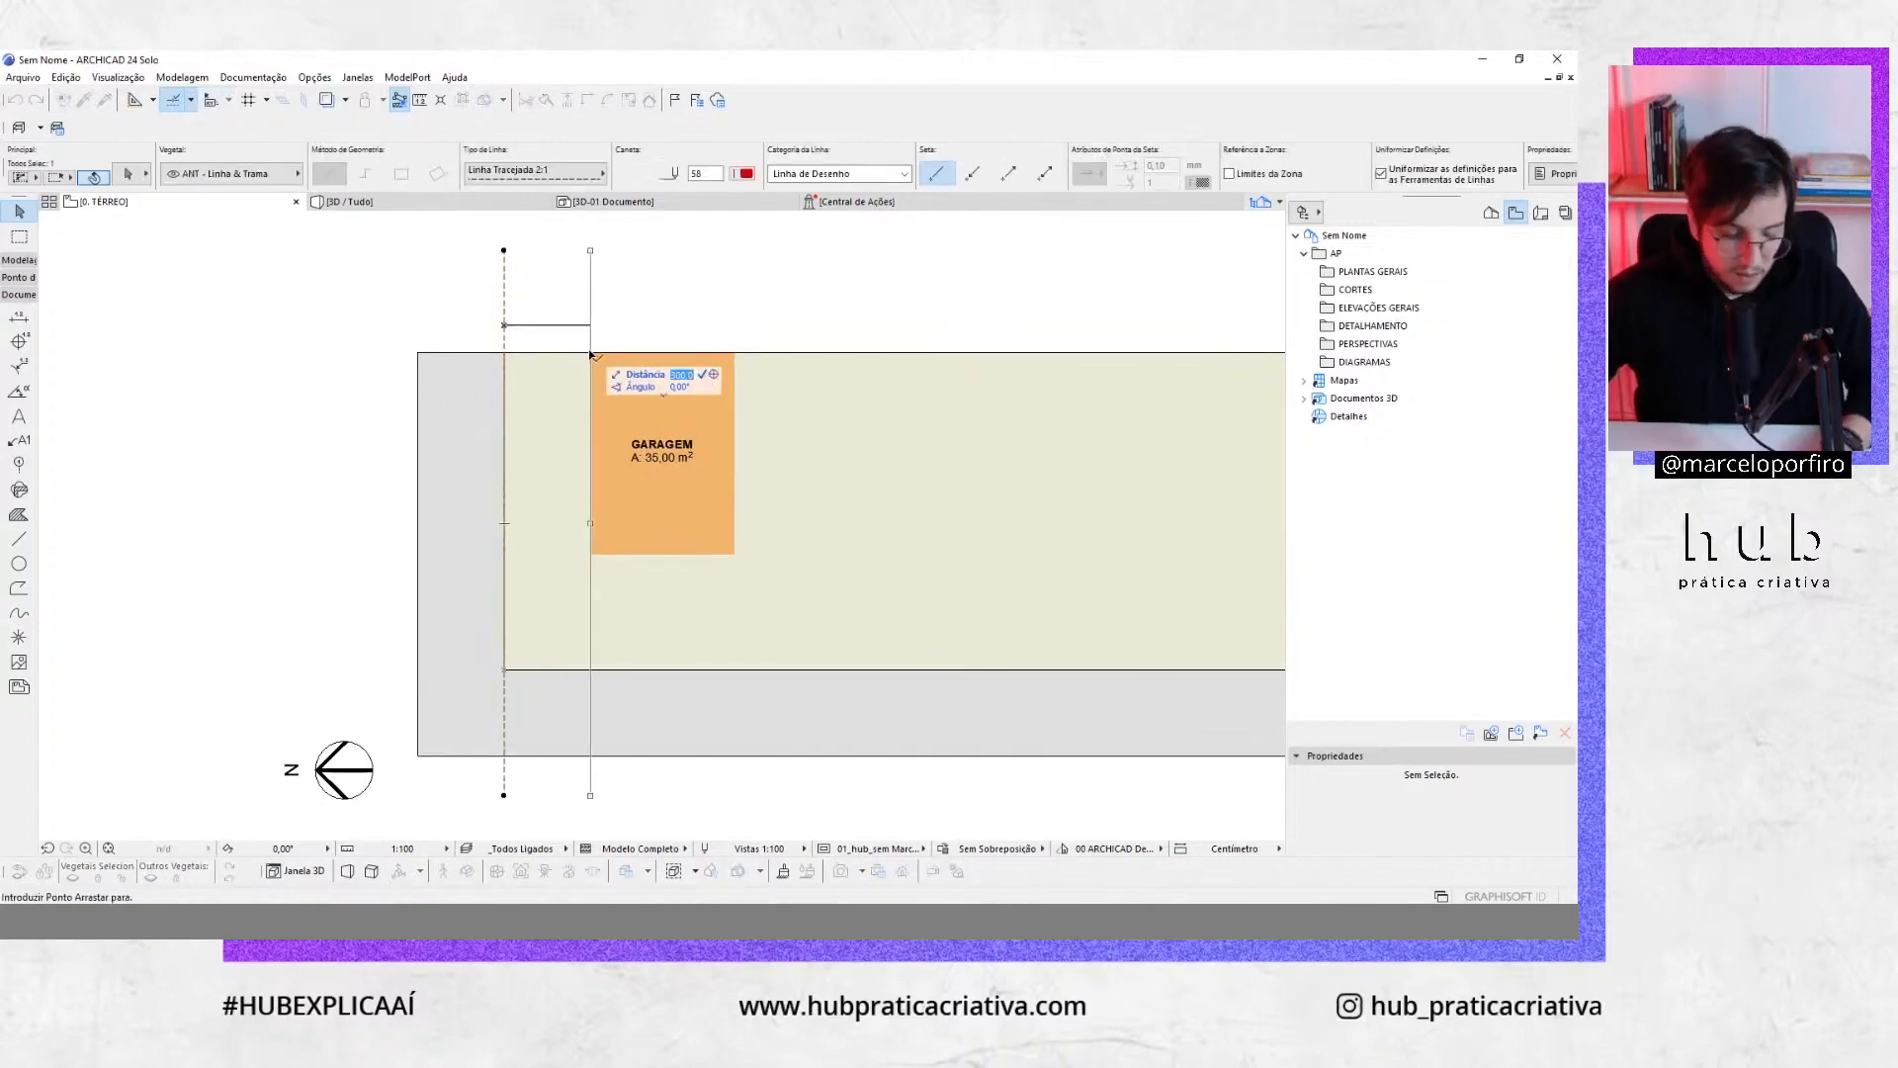
pyautogui.press('Return')
pyautogui.press('Escape')
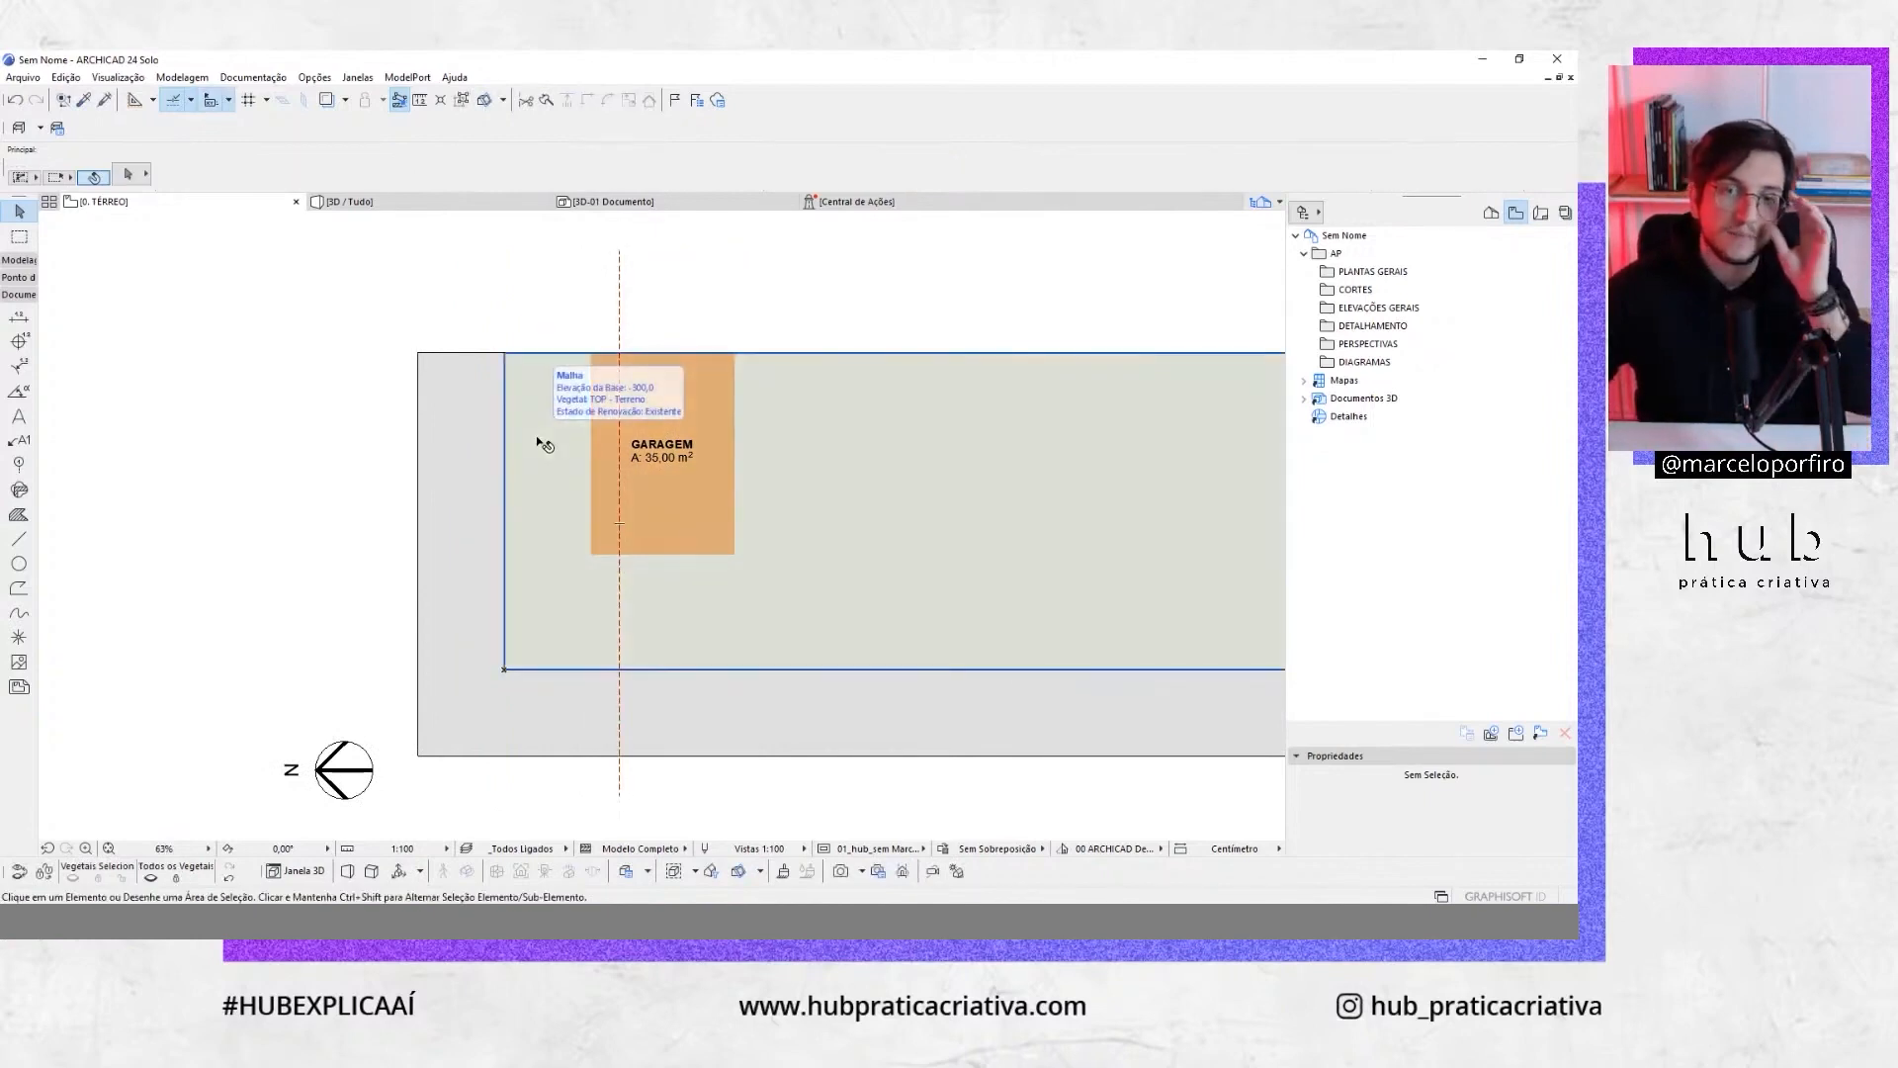
# Examine the garage zone's volume on the terrain in 3D, and return to the floor plan
pyautogui.scroll(-1, 543, 566)
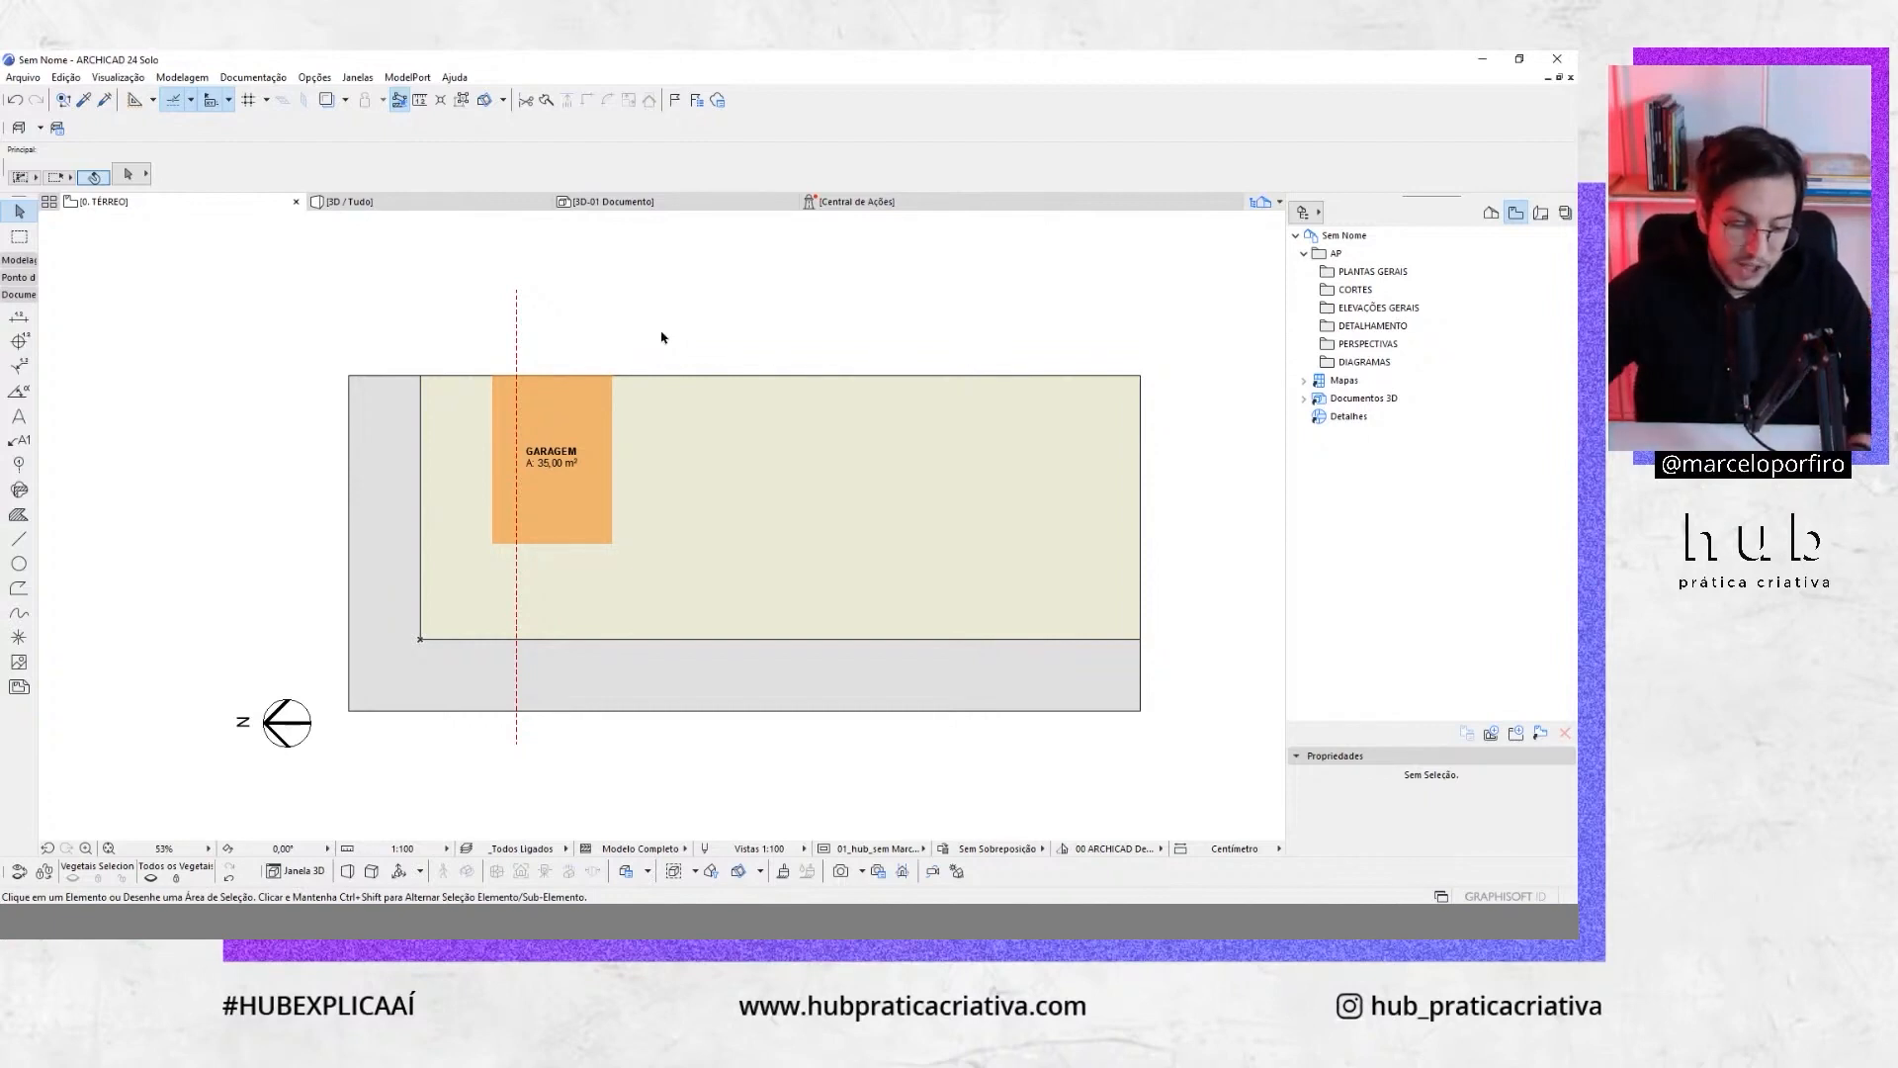
pyautogui.press('F3')
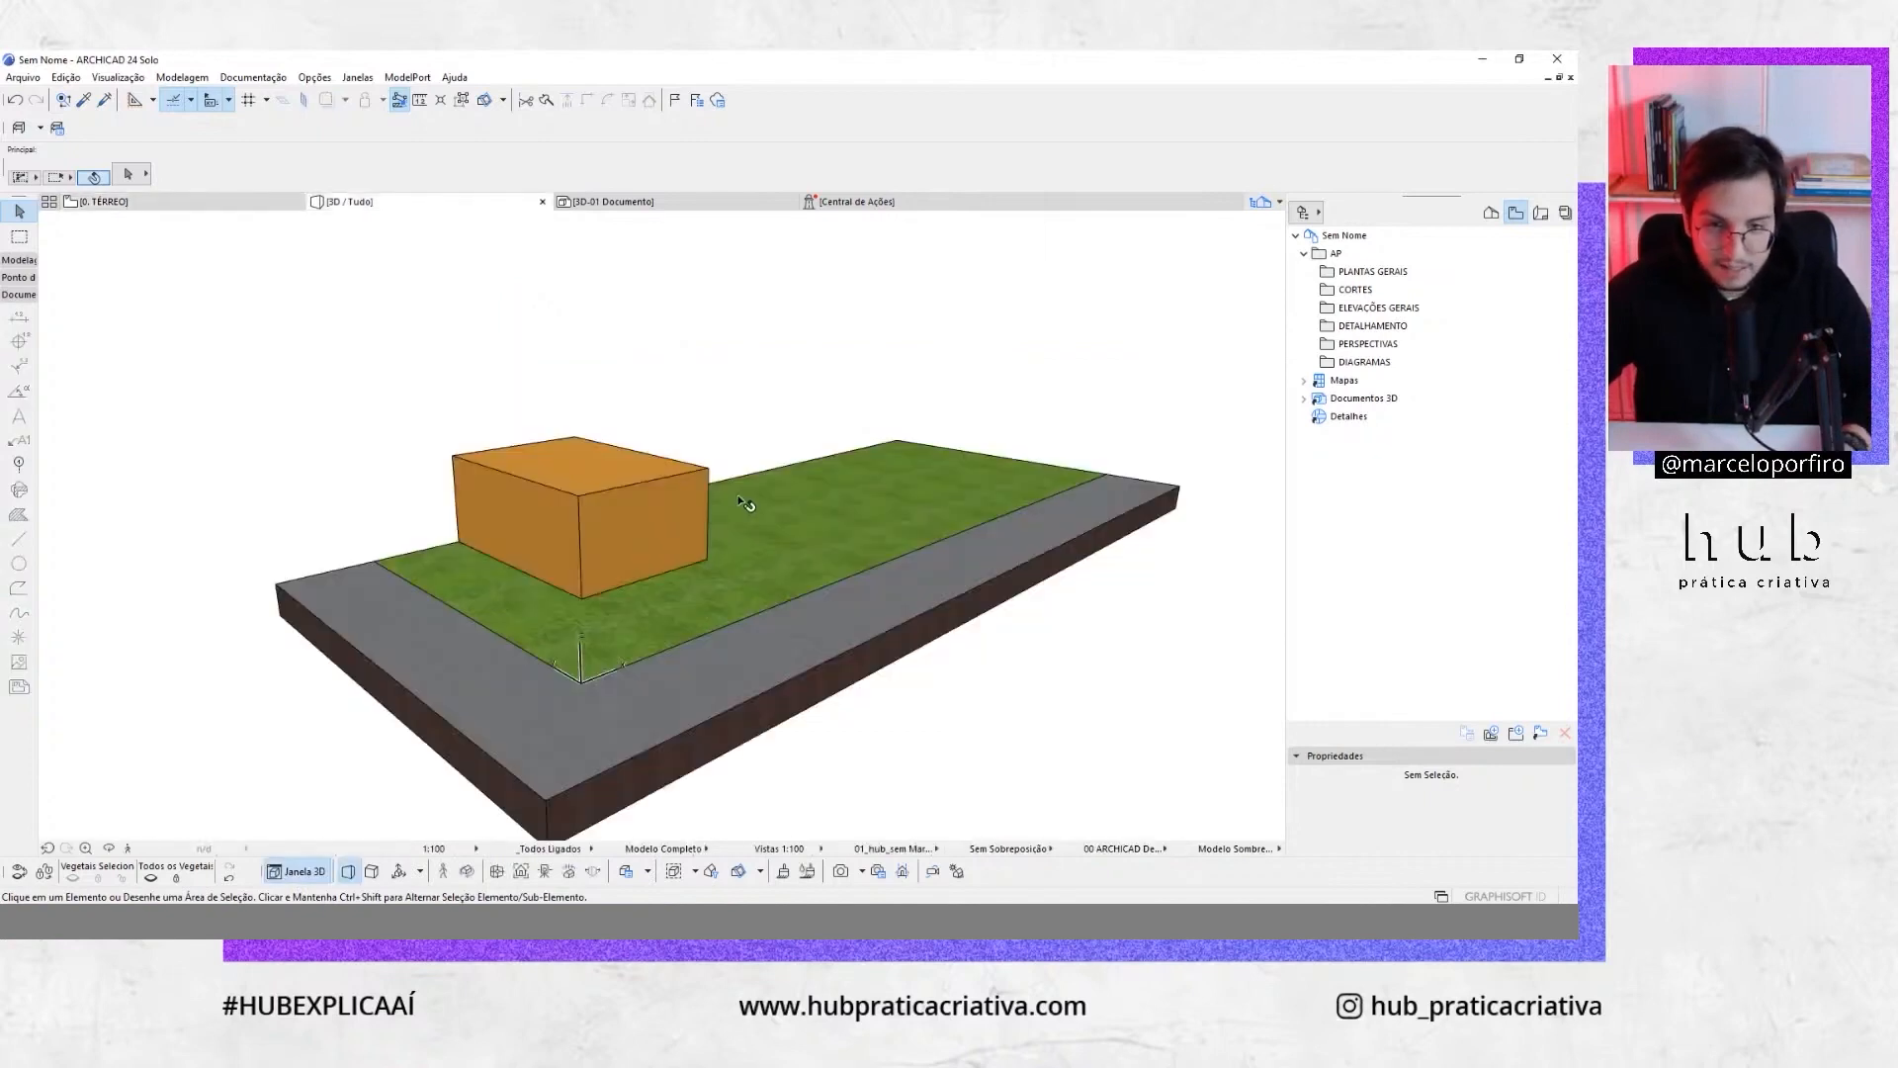
pyautogui.scroll(-3, 699, 584)
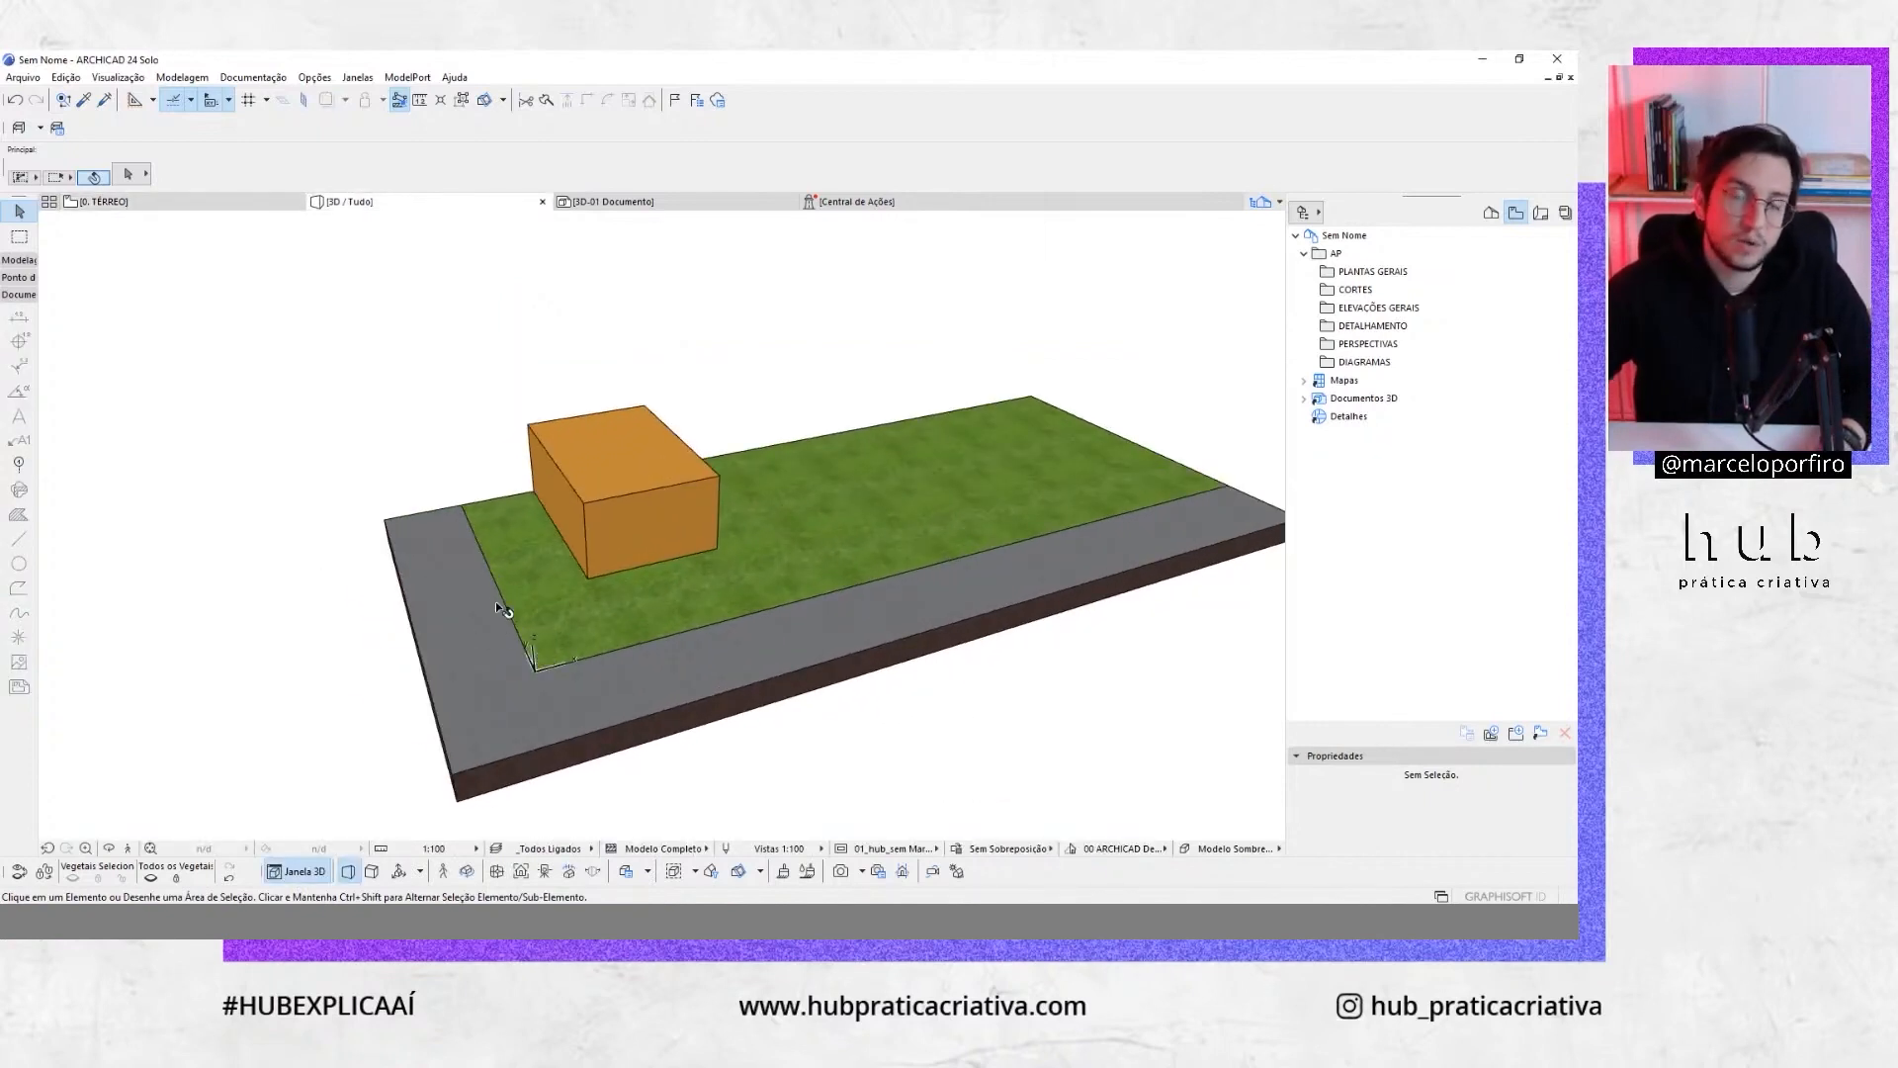
pyautogui.press('F2')
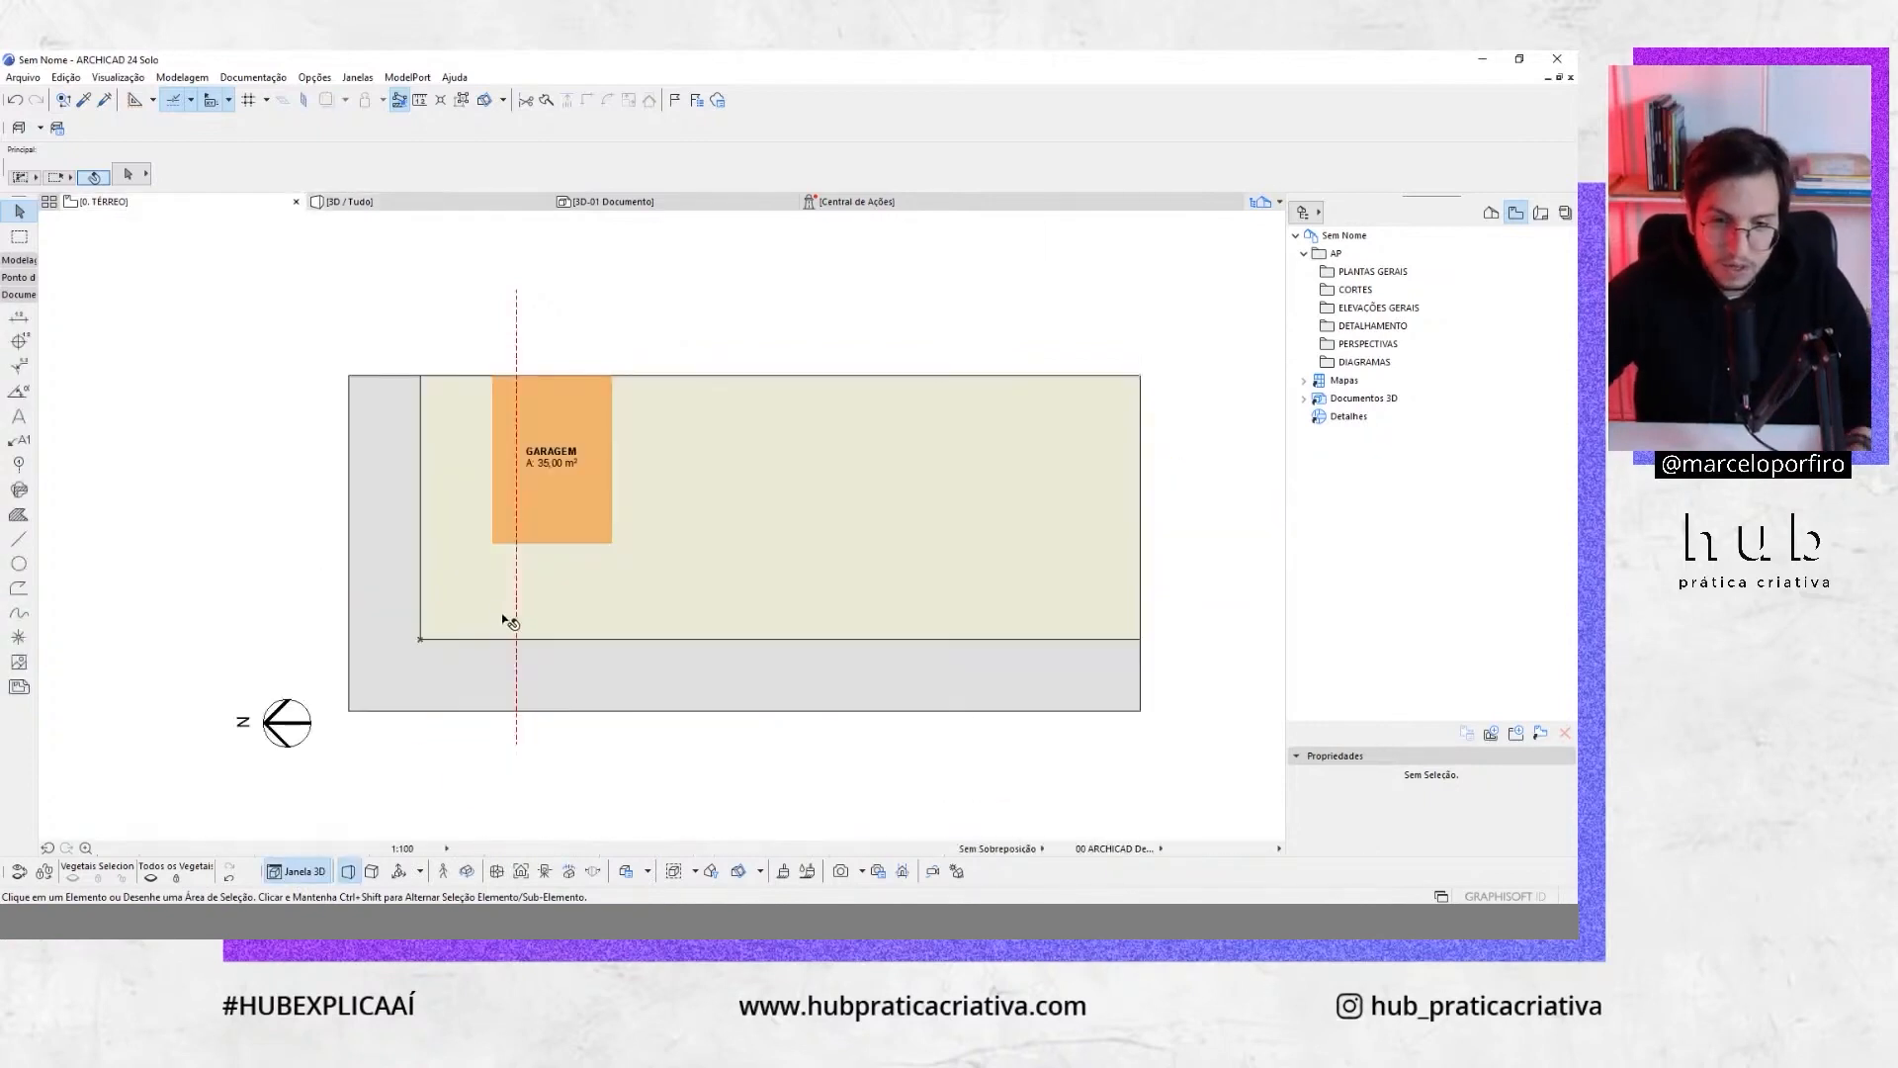
# Move the GARAGEM zone so its north edge aligns with the red dashed setback line
pyautogui.scroll(2, 554, 432)
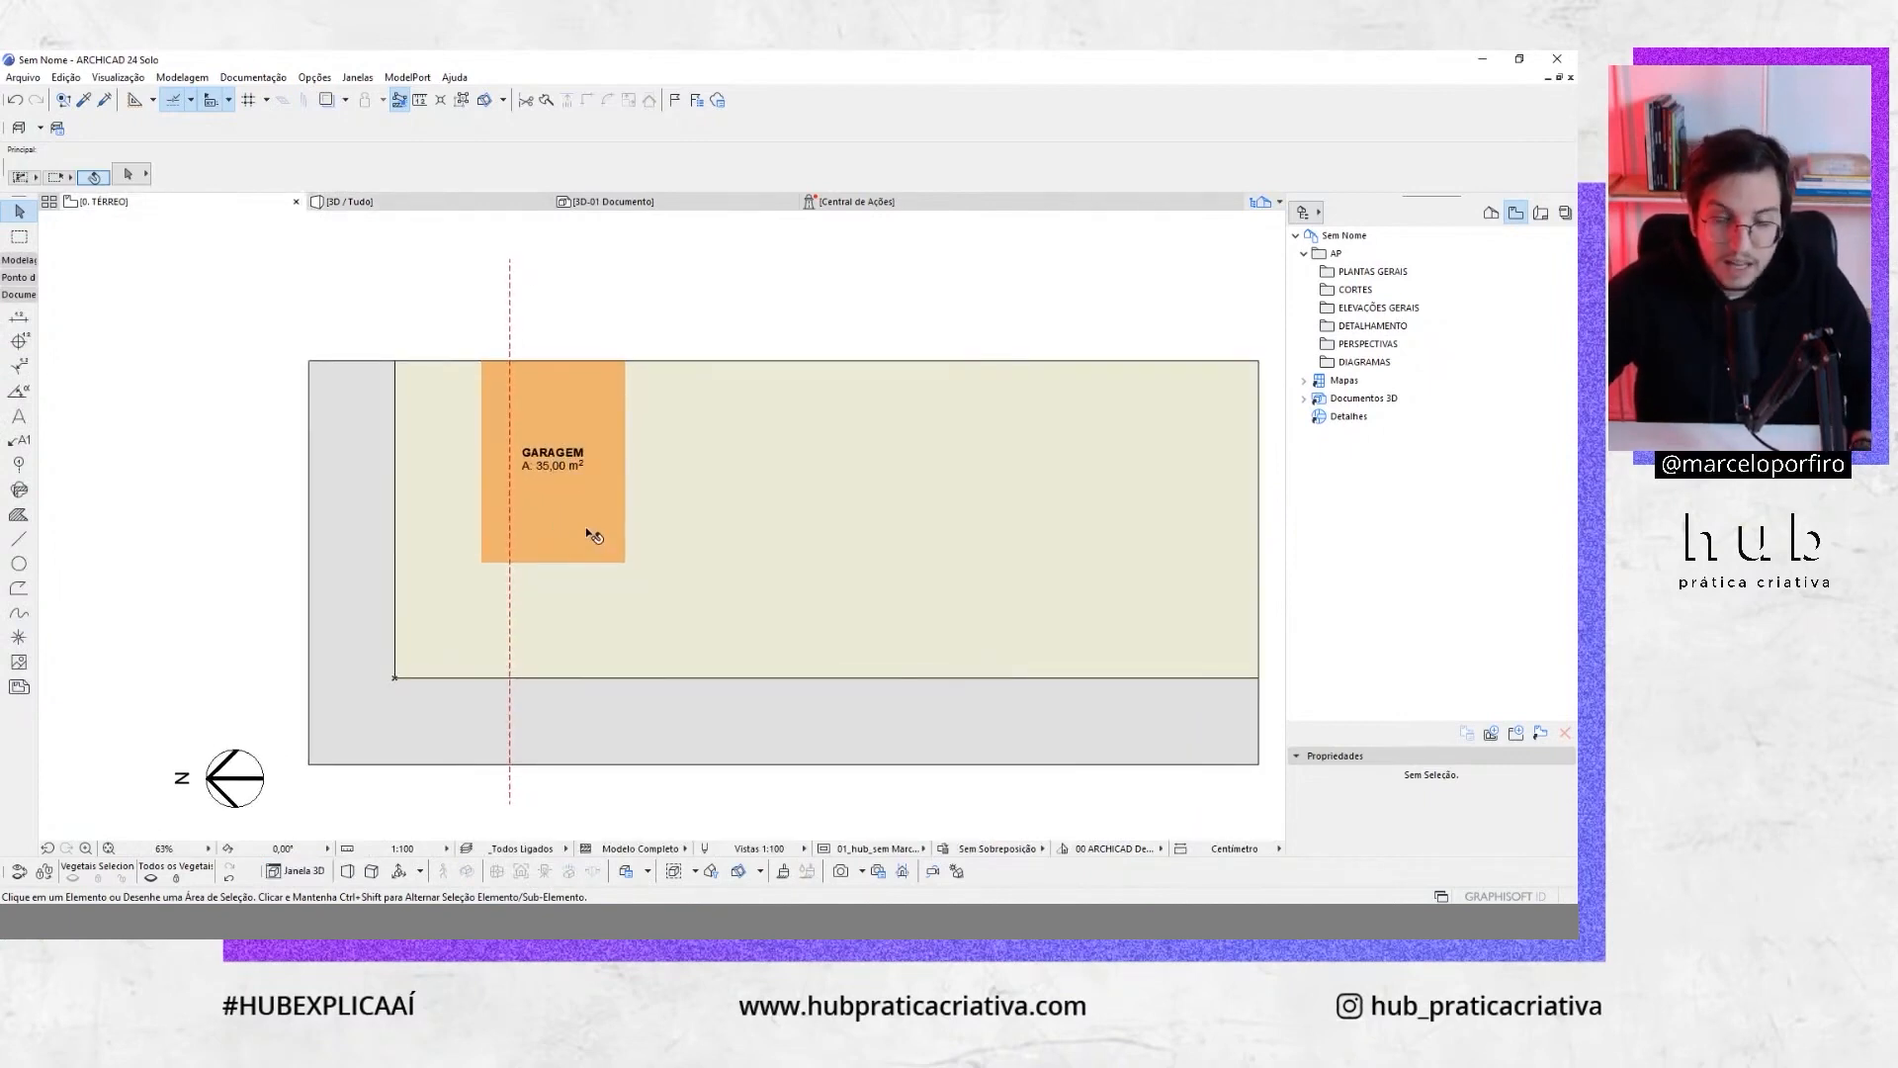
pyautogui.click(537, 462)
pyautogui.scroll(4, 508, 414)
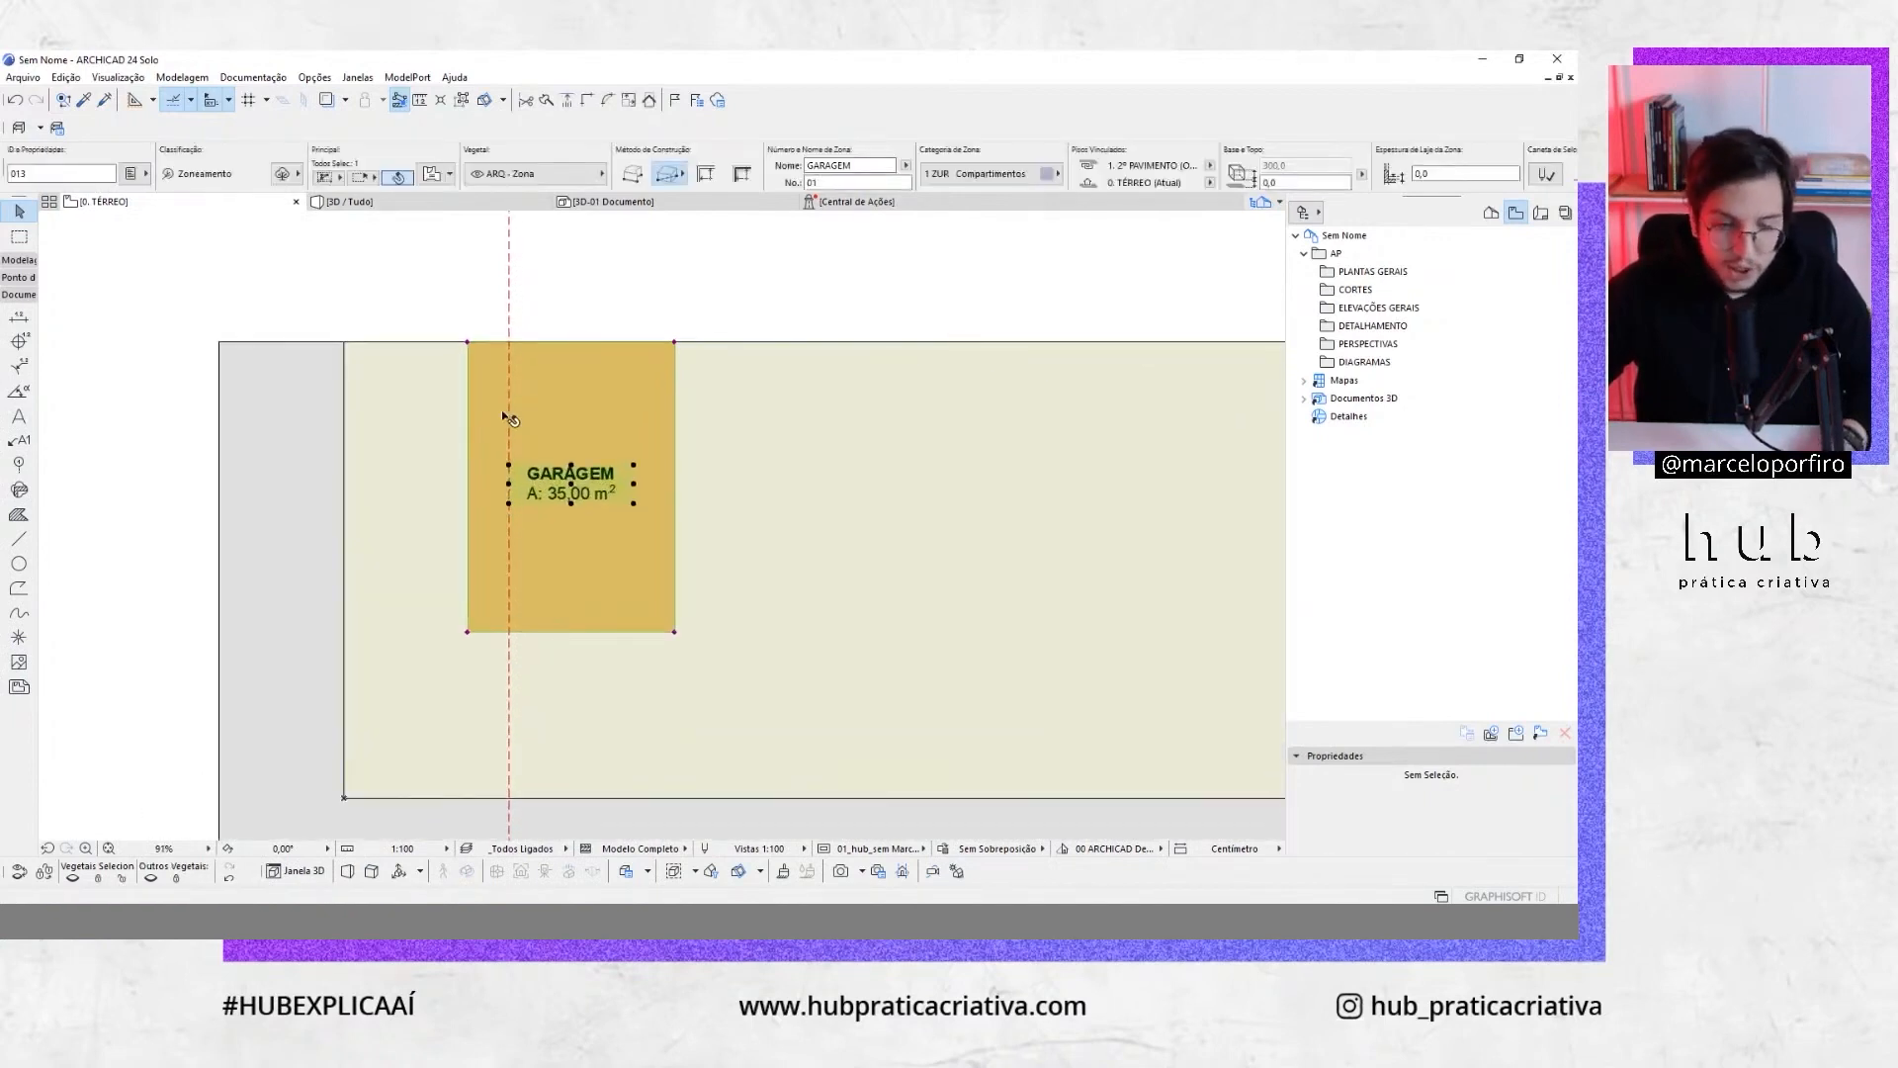
pyautogui.hotkey('ctrl', 'd')
pyautogui.click(468, 342)
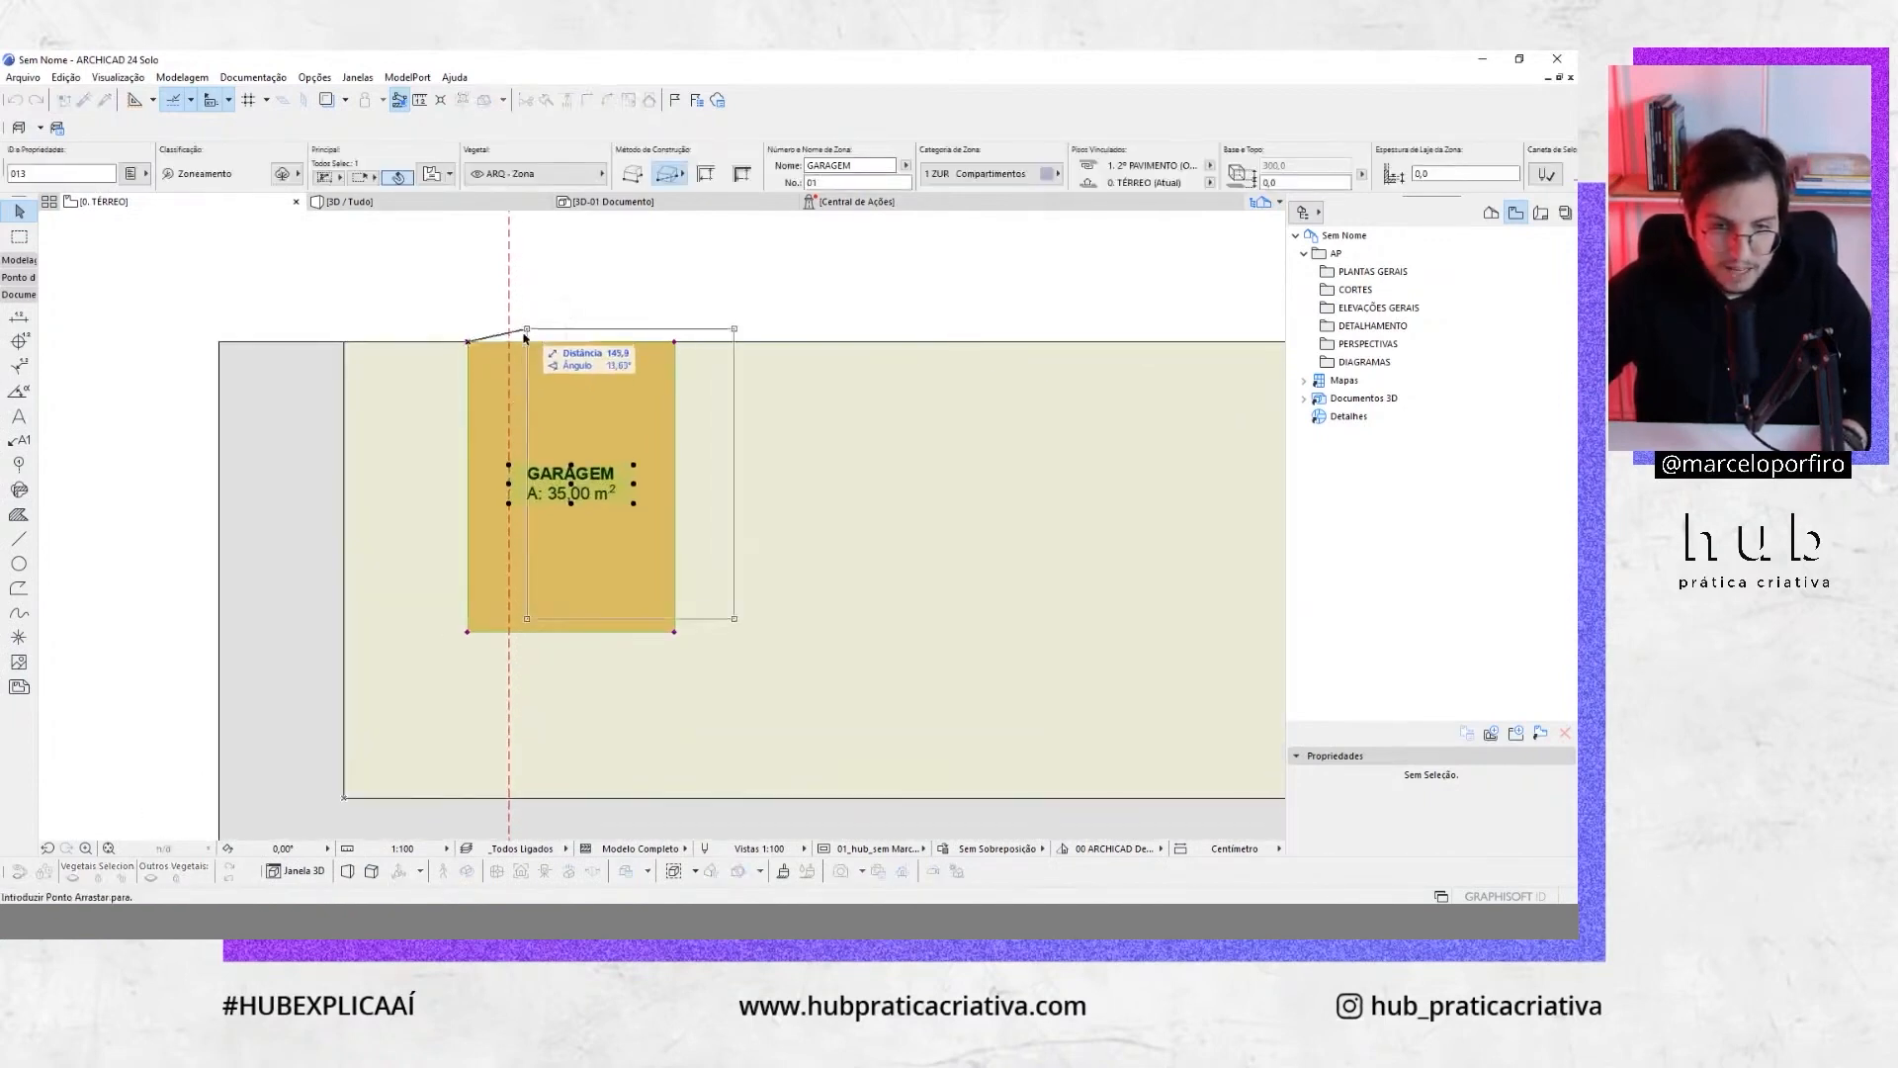
pyautogui.click(509, 343)
pyautogui.press('Escape')
pyautogui.scroll(-4, 633, 569)
pyautogui.moveTo(713, 613); pyautogui.dragTo(635, 554, button='middle')
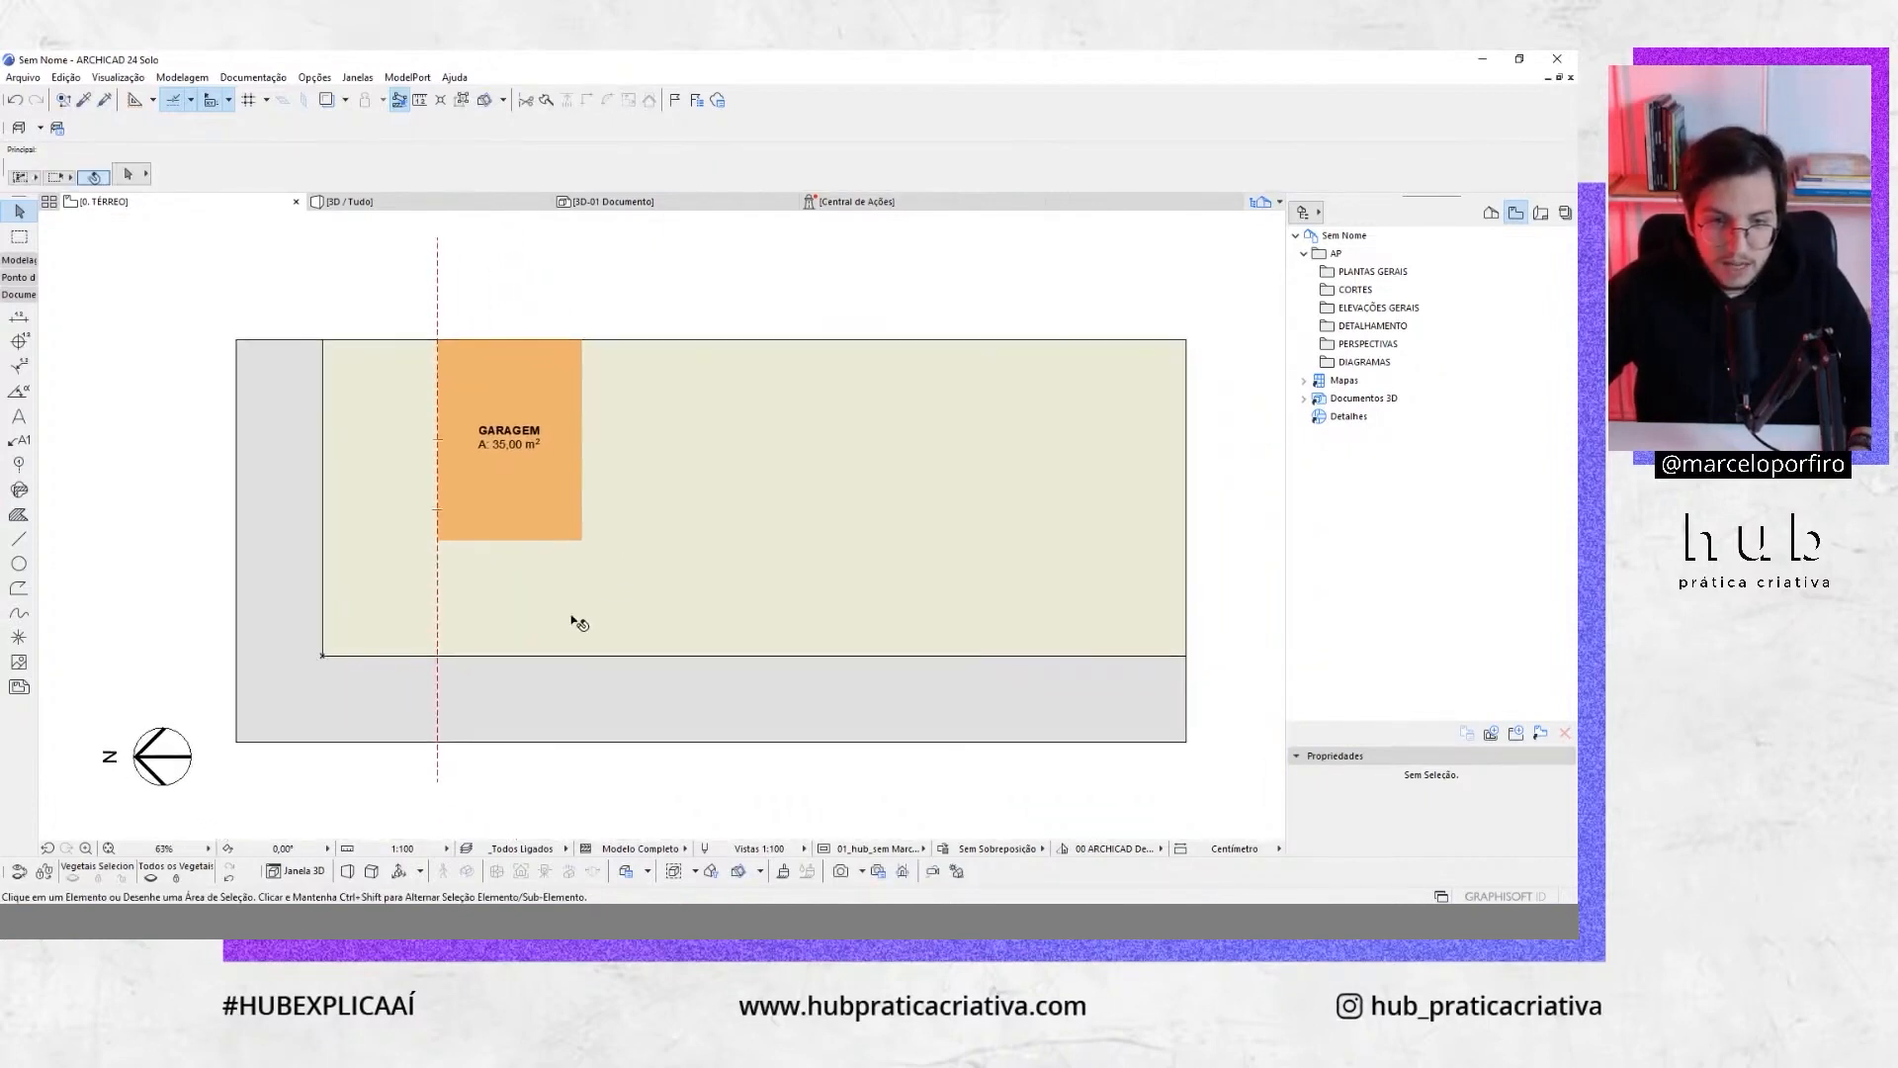
# Draw a 300 by 300 cm rectangular zone starting on the garage's south edge, using the garage zone's settings, and place its stamp inside
pyautogui.scroll(2, 648, 450)
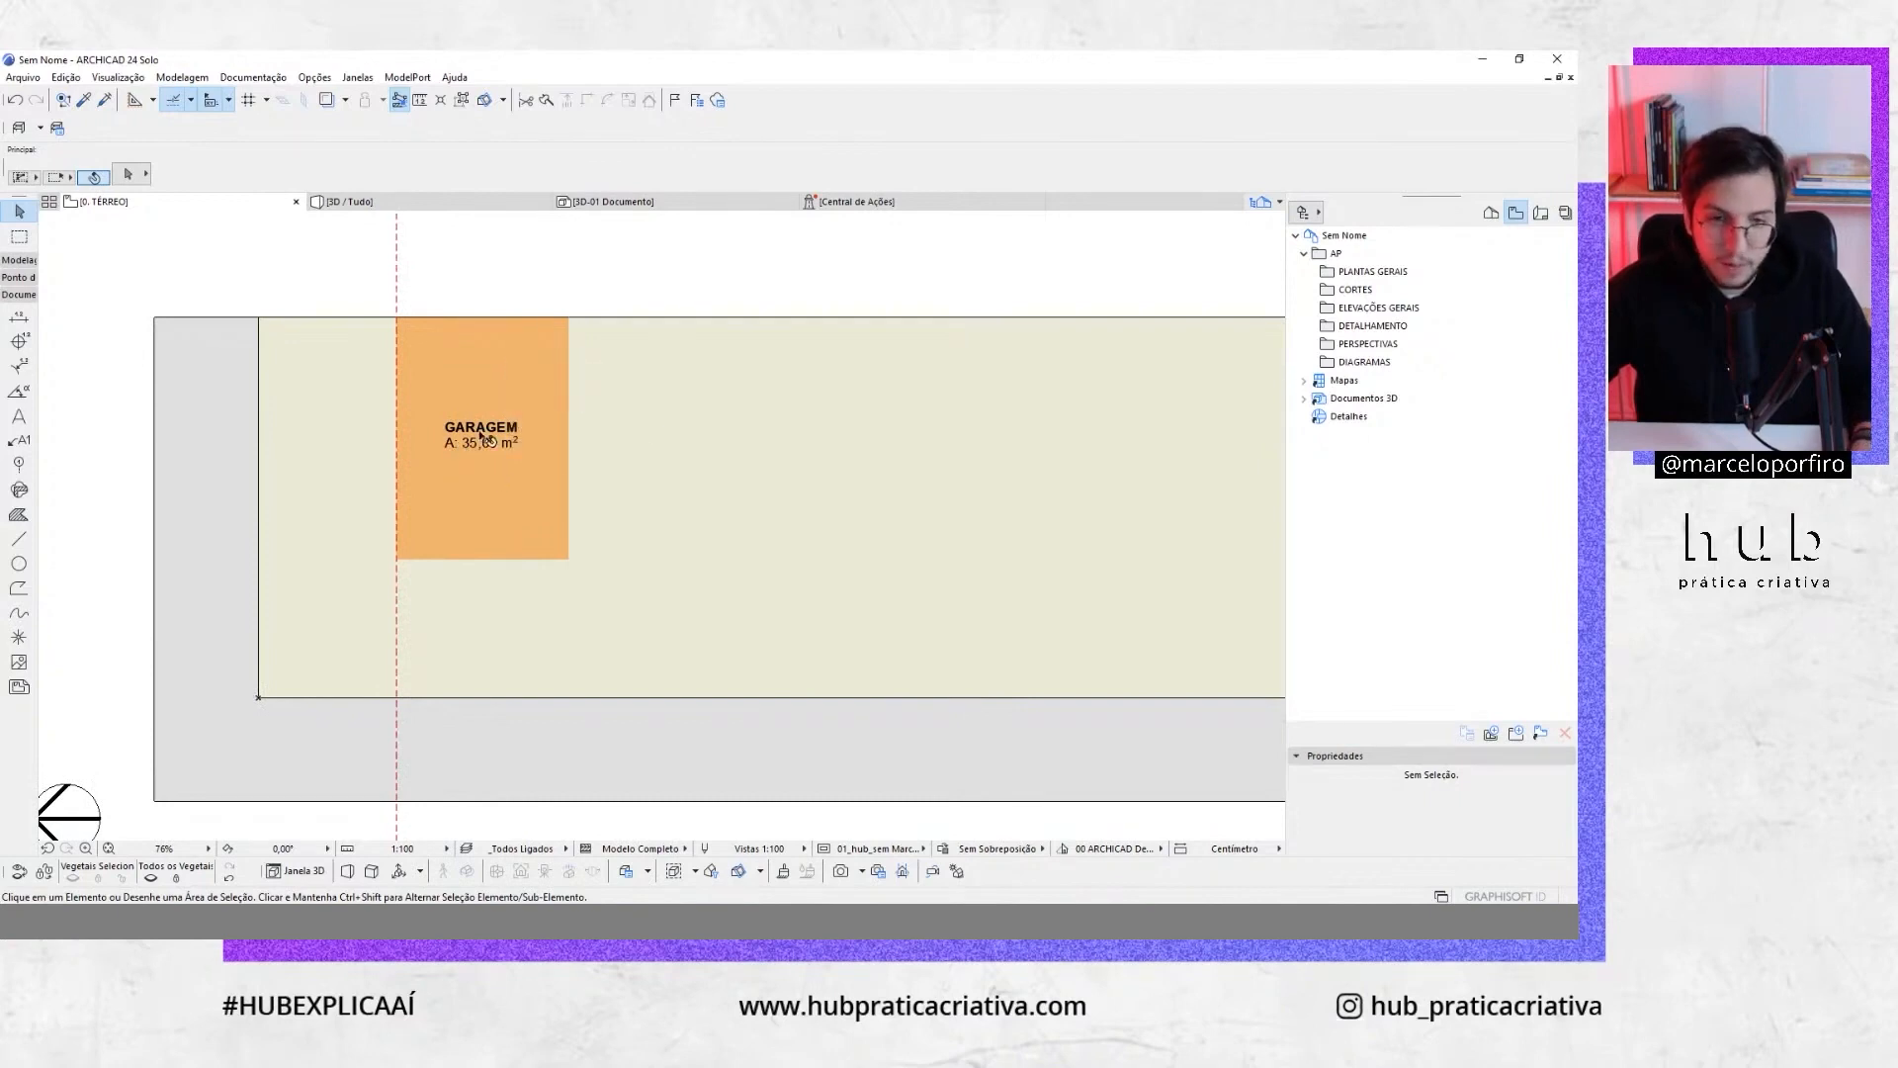
pyautogui.keyDown('alt'); pyautogui.click(542, 424); pyautogui.keyUp('alt')
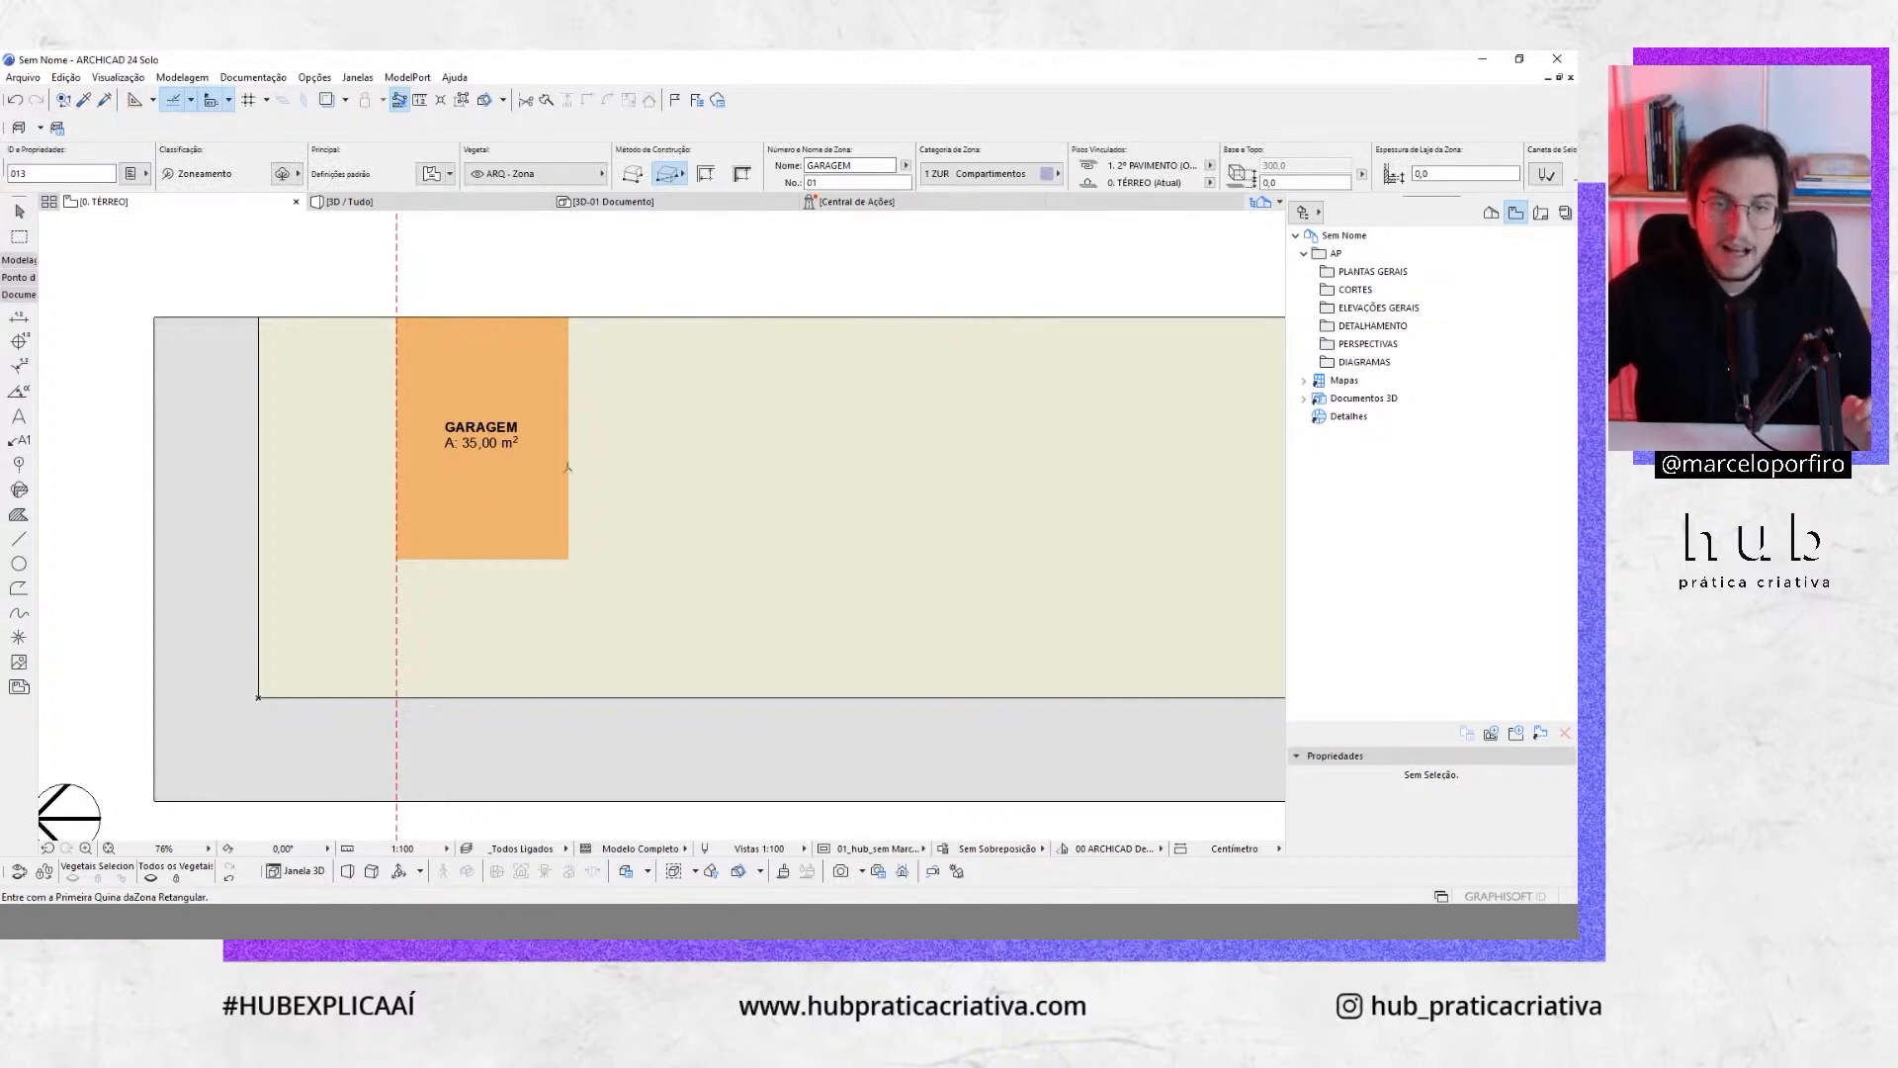
pyautogui.moveTo(711, 451); pyautogui.dragTo(664, 434, button='middle')
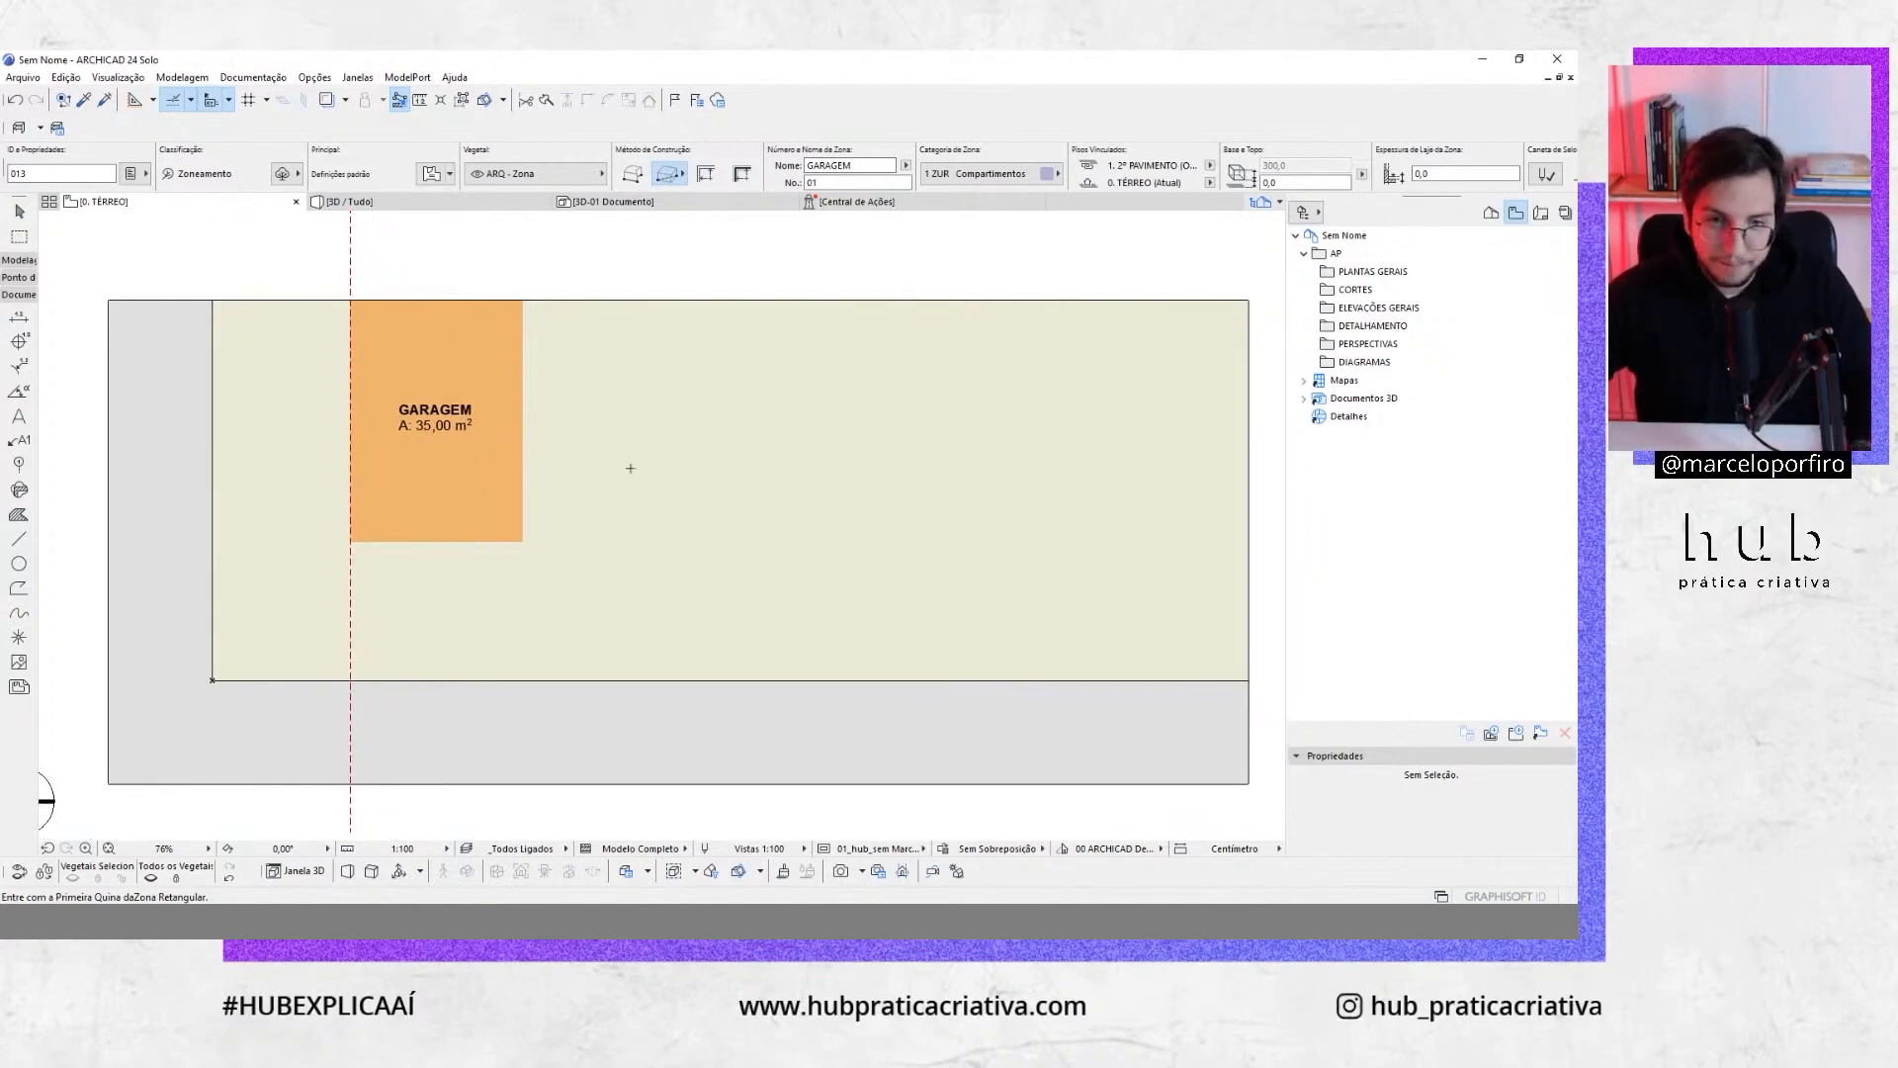
pyautogui.moveTo(627, 535); pyautogui.dragTo(607, 536, button='middle')
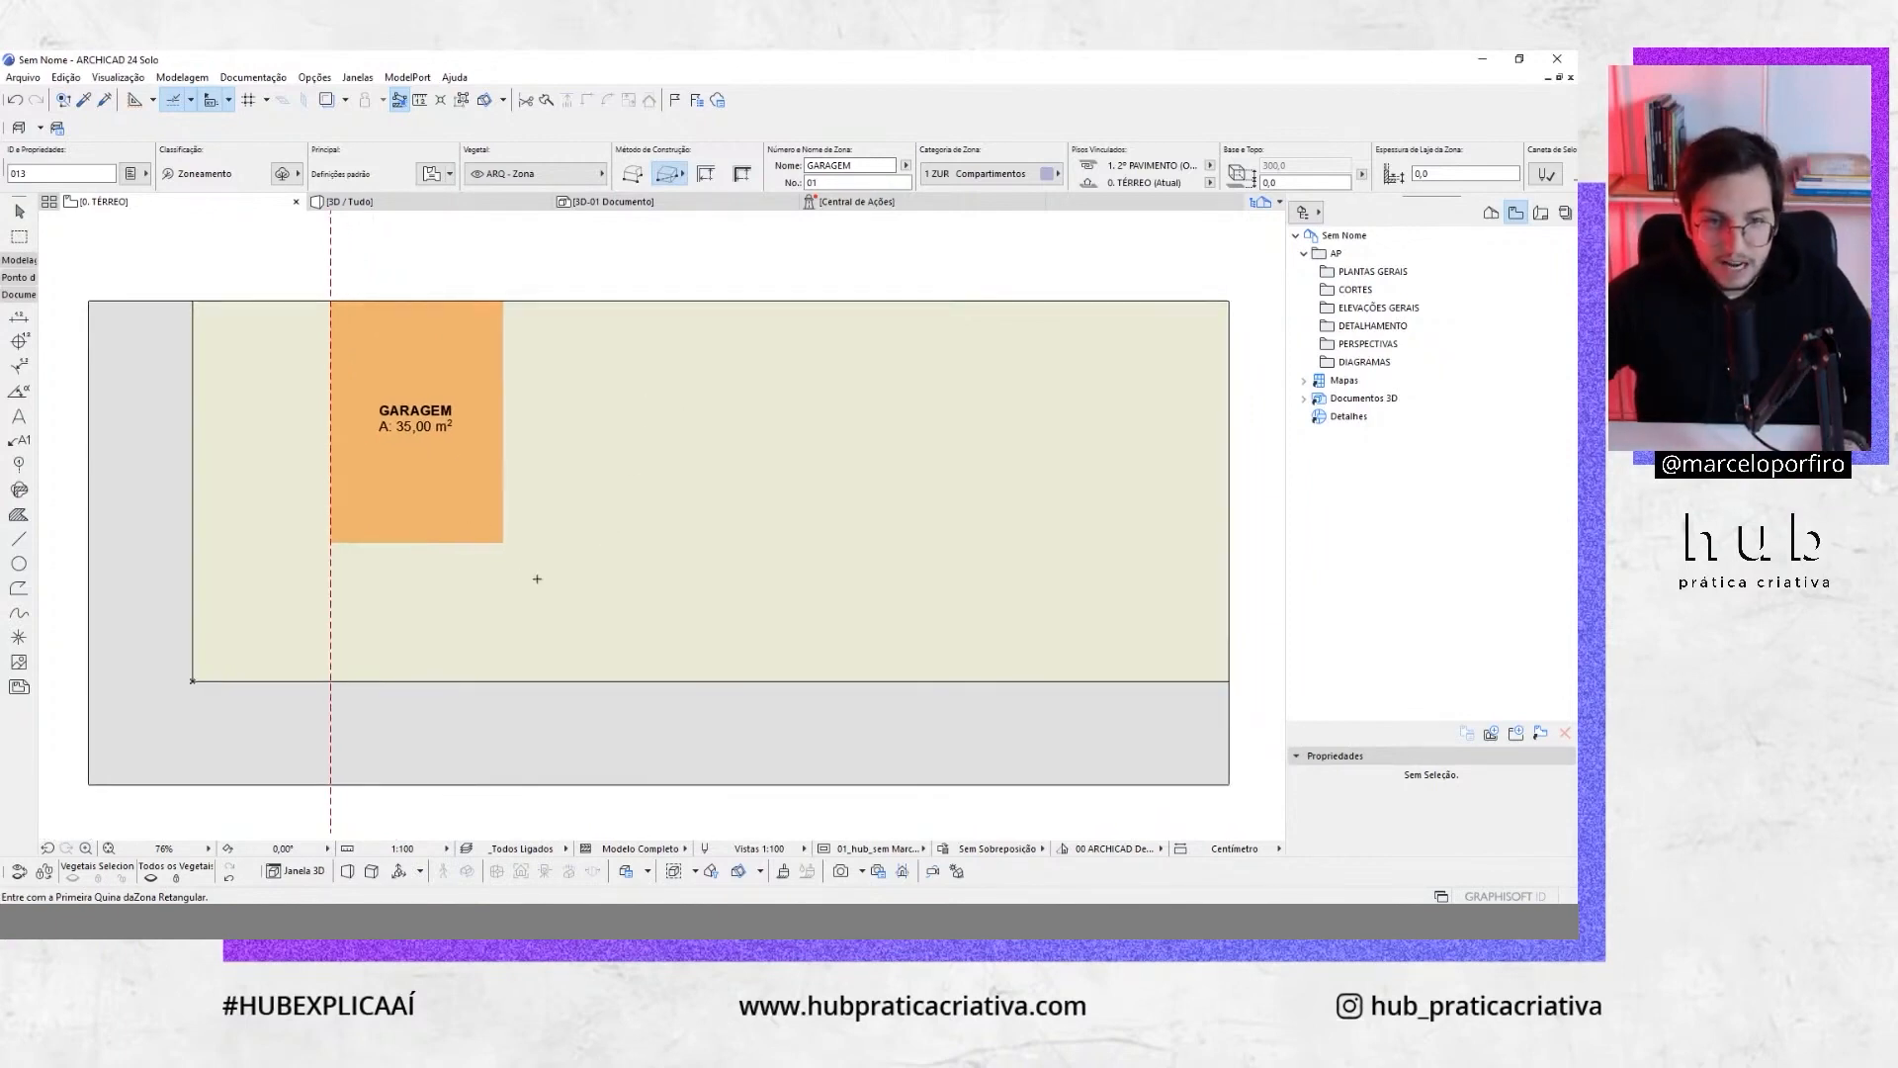
pyautogui.moveTo(511, 428); pyautogui.dragTo(472, 452, button='middle')
pyautogui.scroll(1, 461, 423)
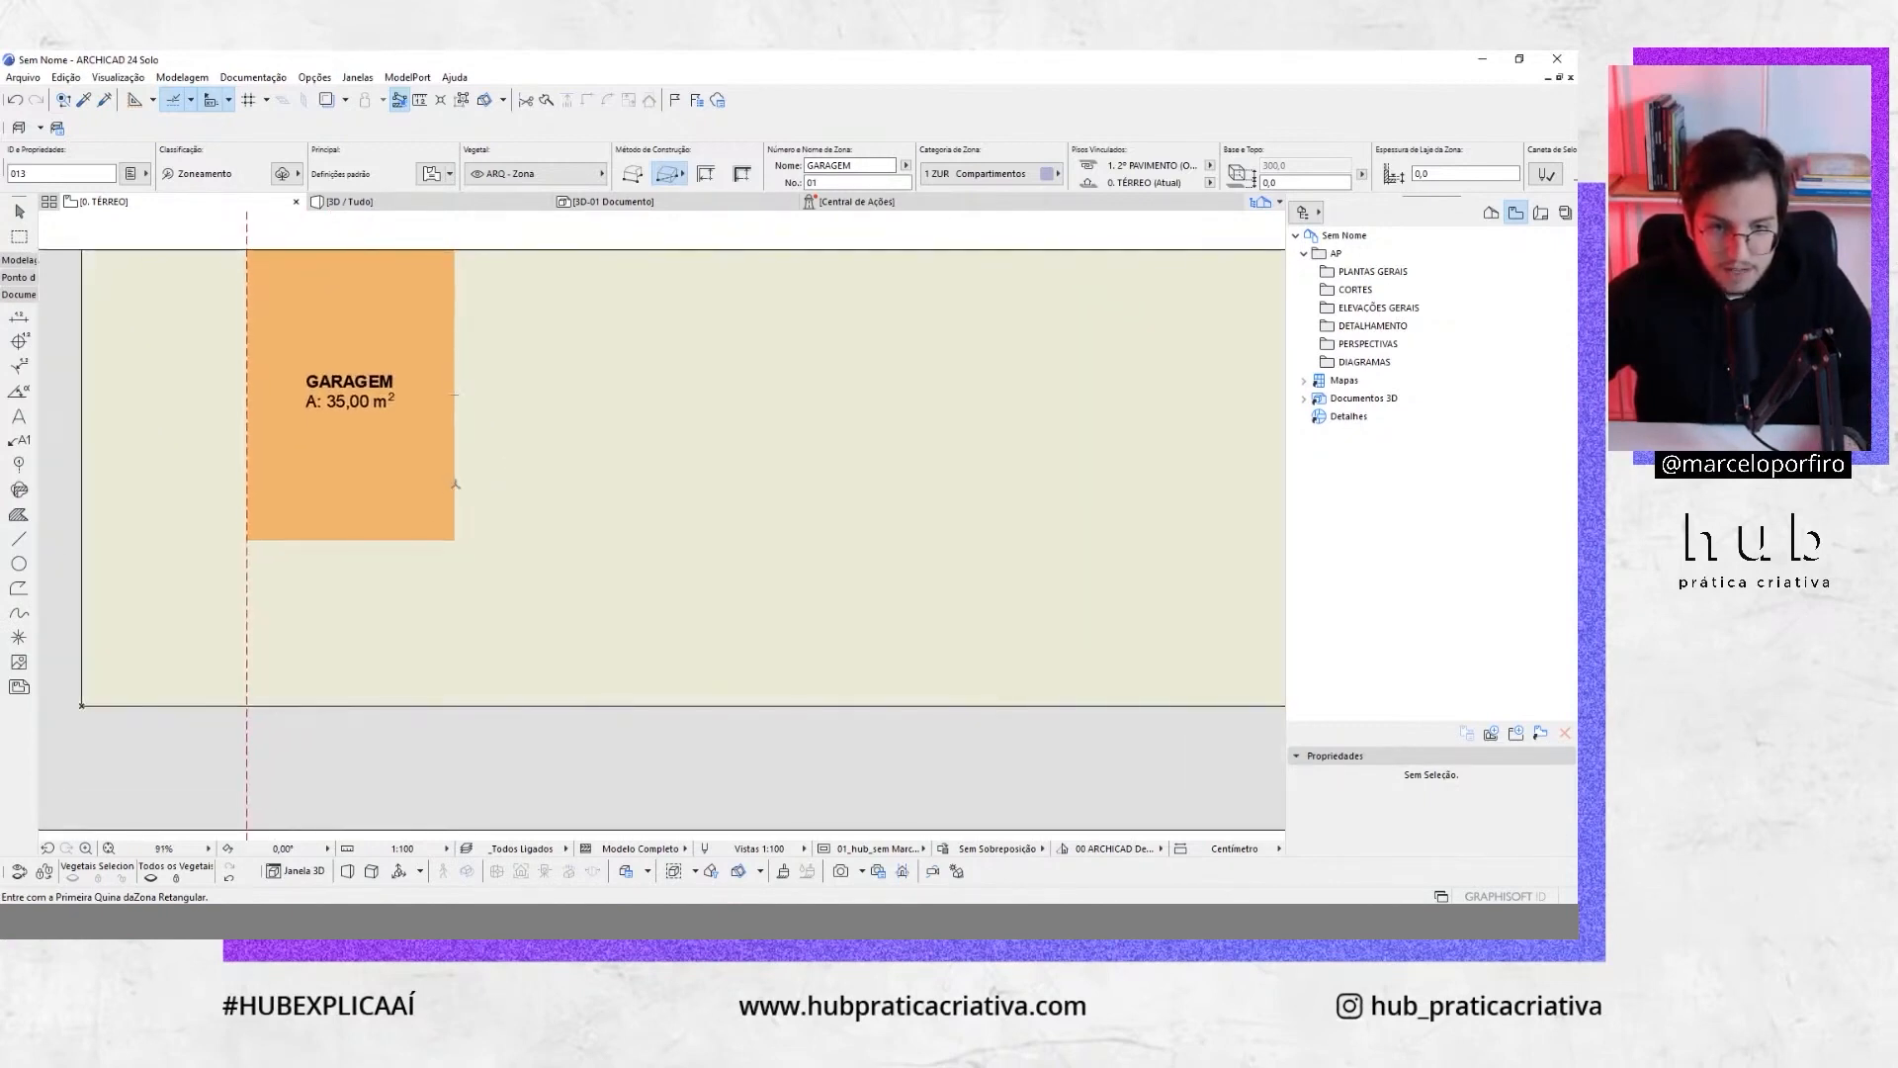
pyautogui.click(455, 483)
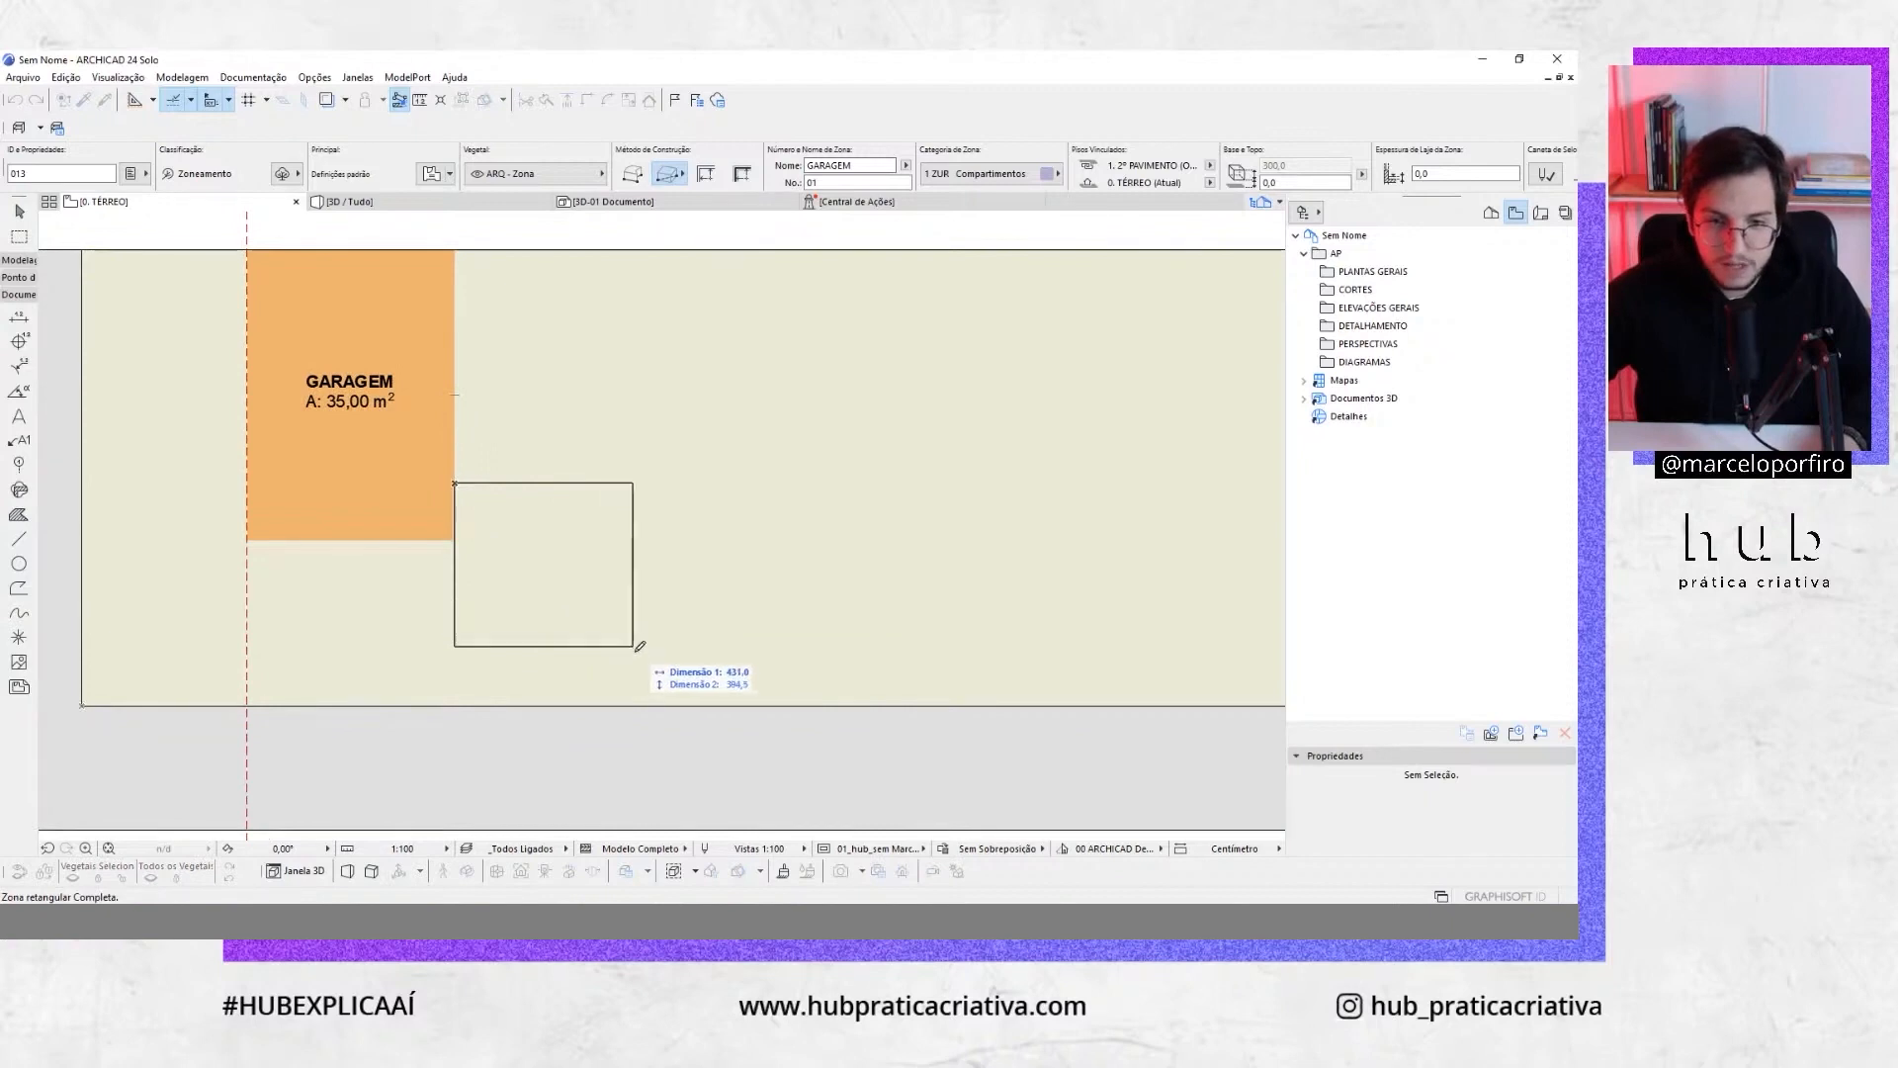
pyautogui.press('Tab')
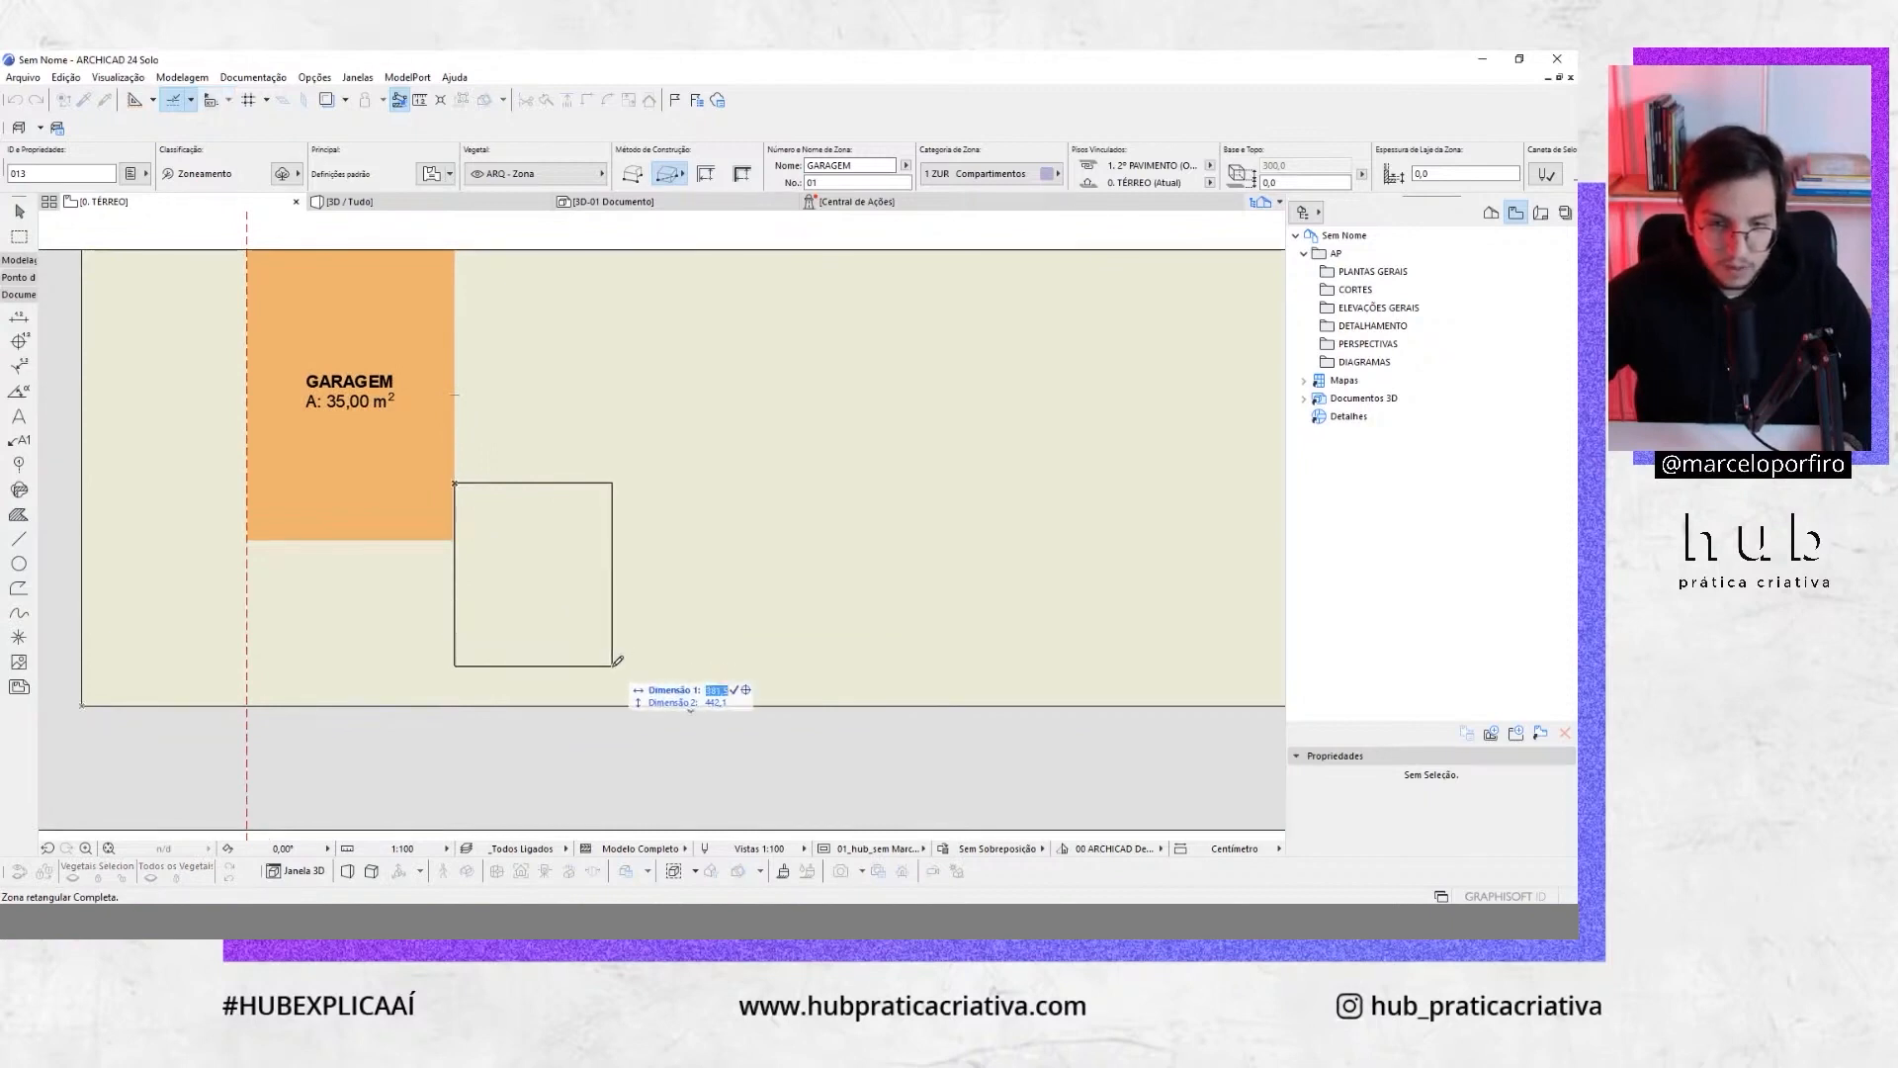
pyautogui.write('300')
pyautogui.press('Tab')
pyautogui.write('30')
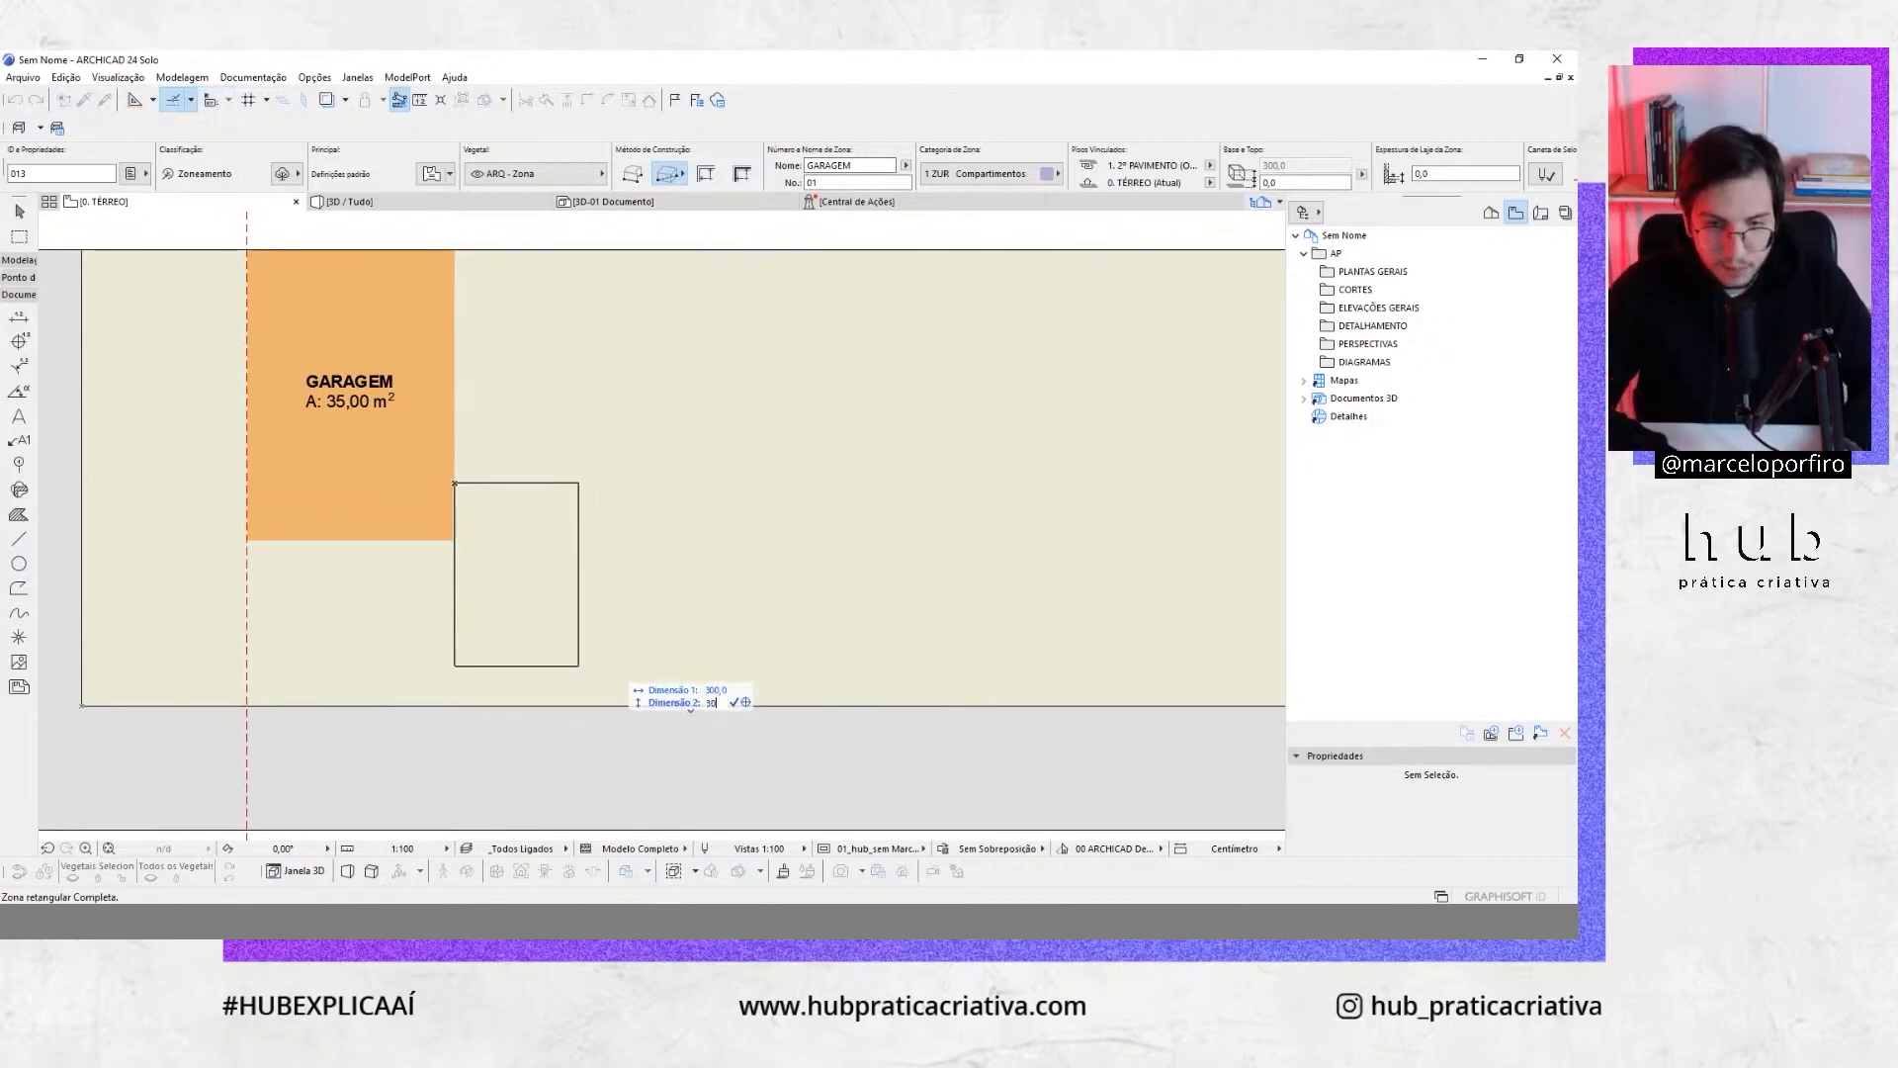
pyautogui.write('0')
pyautogui.press('Return')
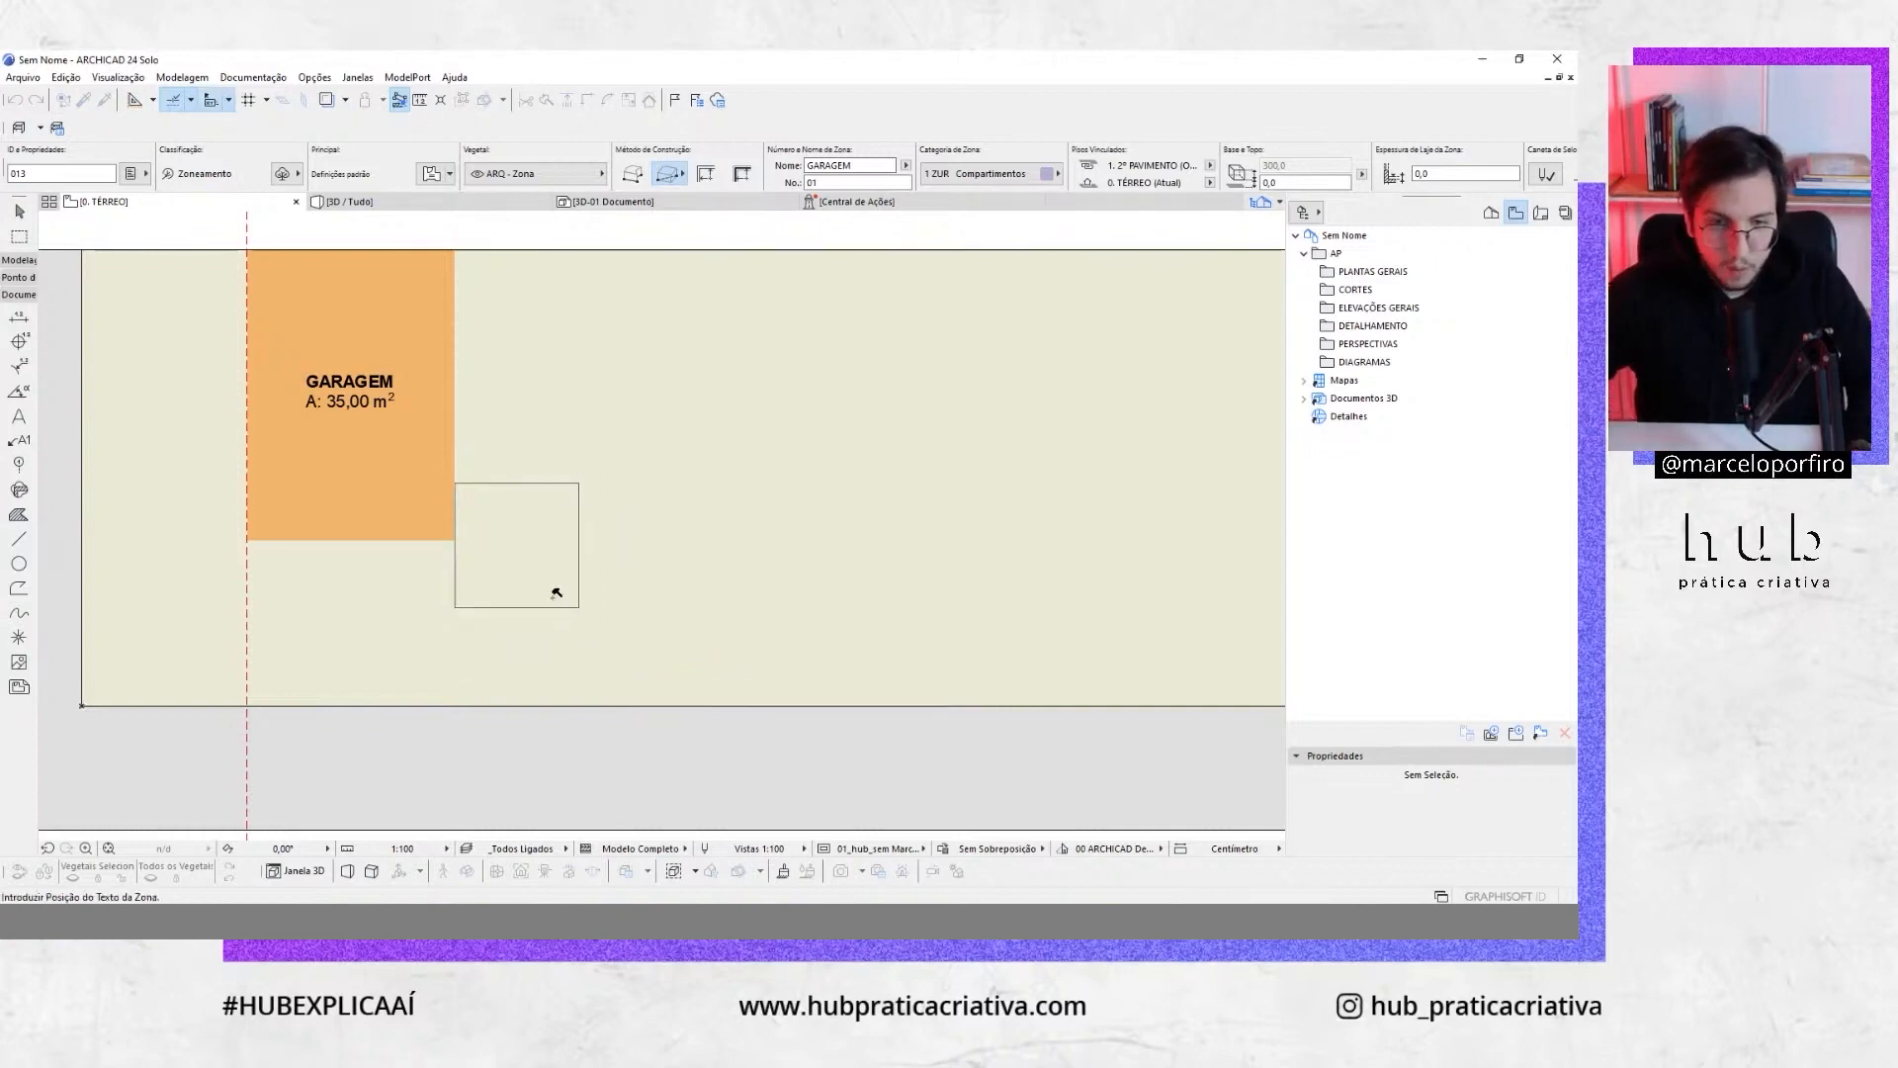
pyautogui.click(517, 542)
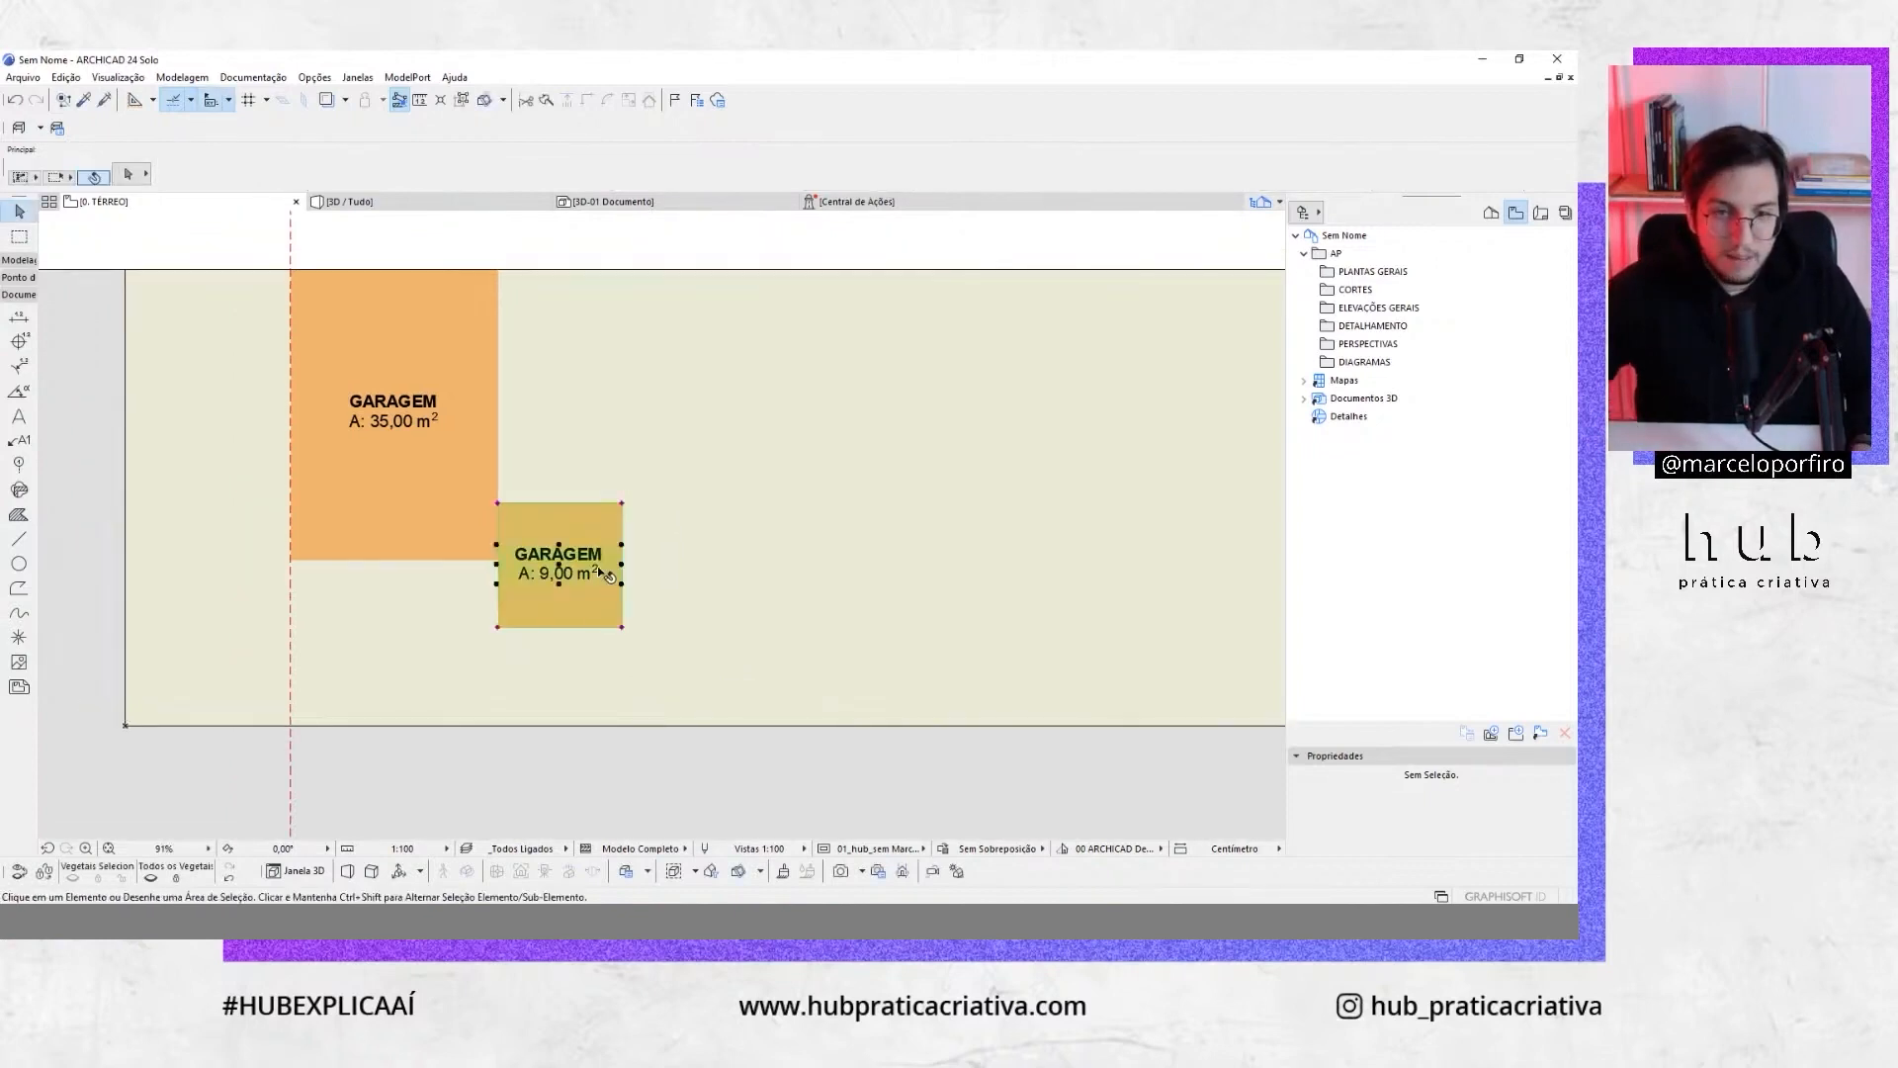
# Rename the new square zone beside the garage as HALL
pyautogui.moveTo(702, 615); pyautogui.dragTo(759, 655, button='middle')
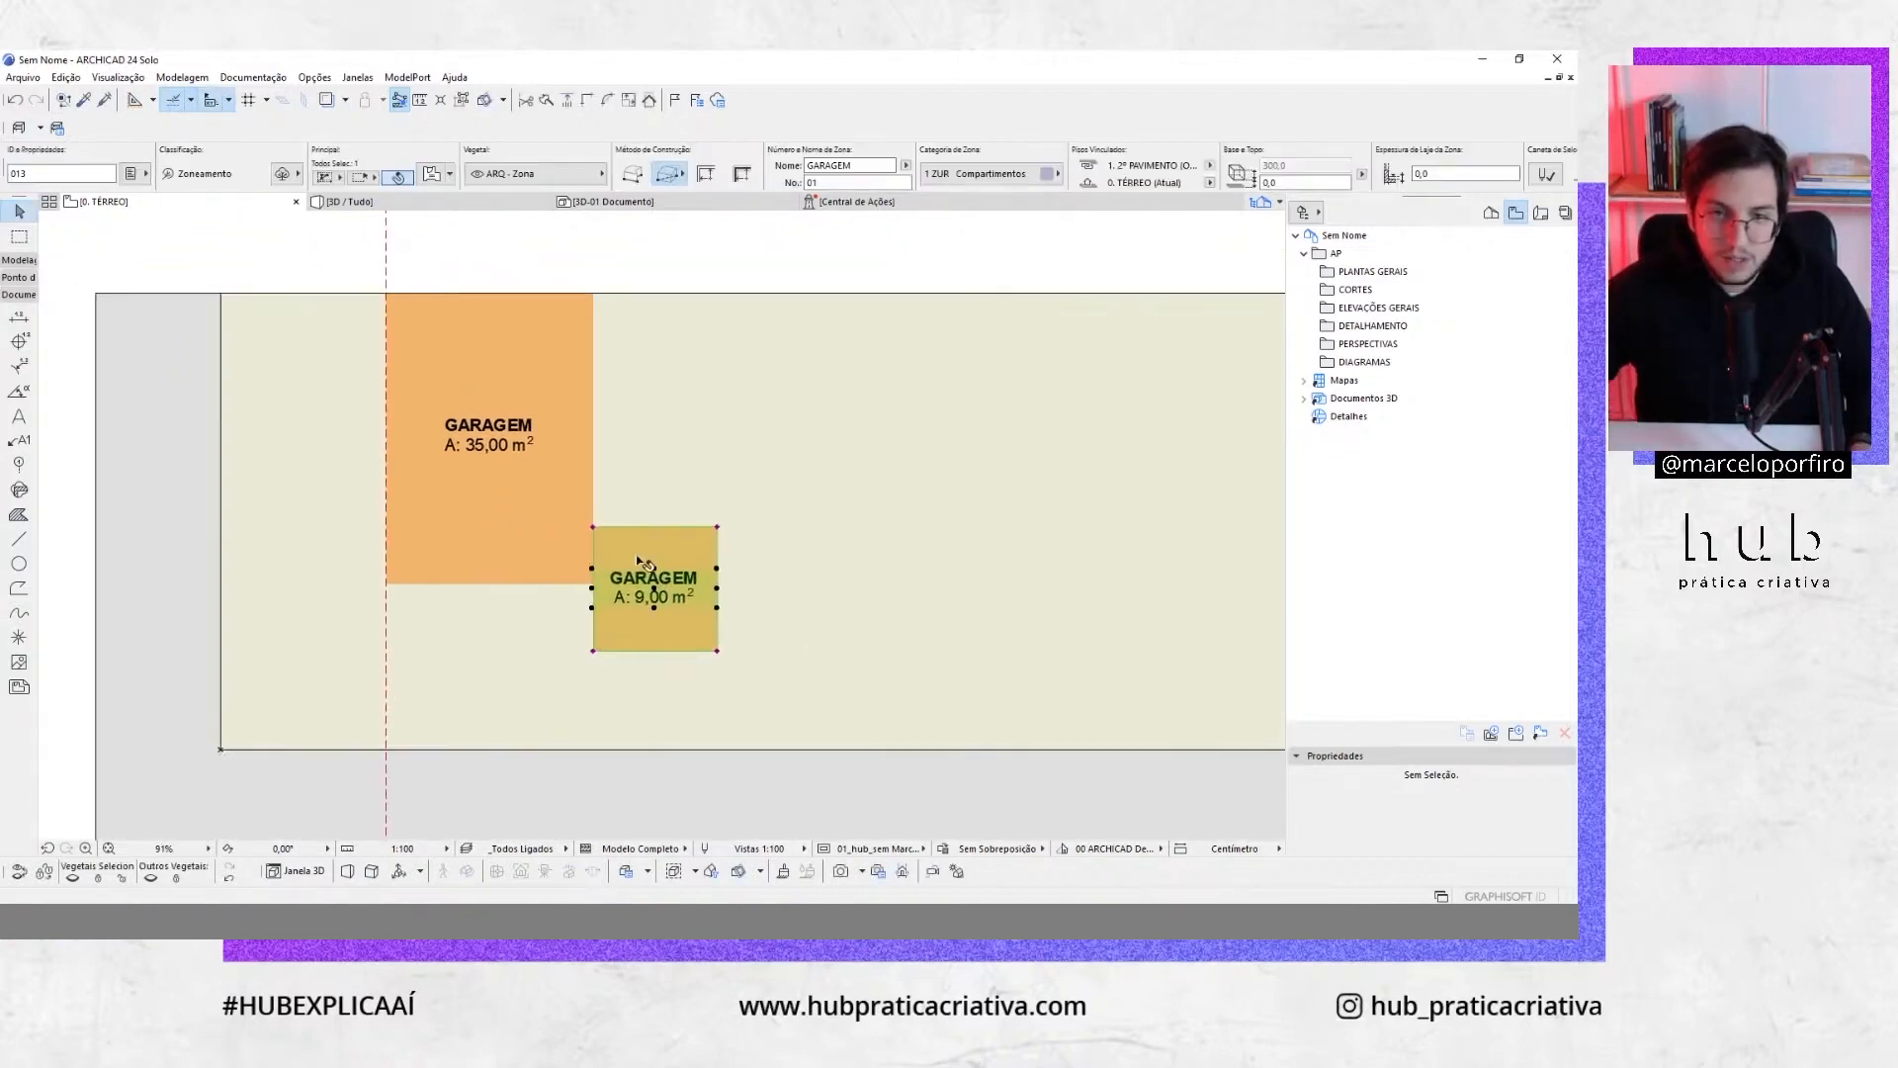
pyautogui.doubleClick(863, 164)
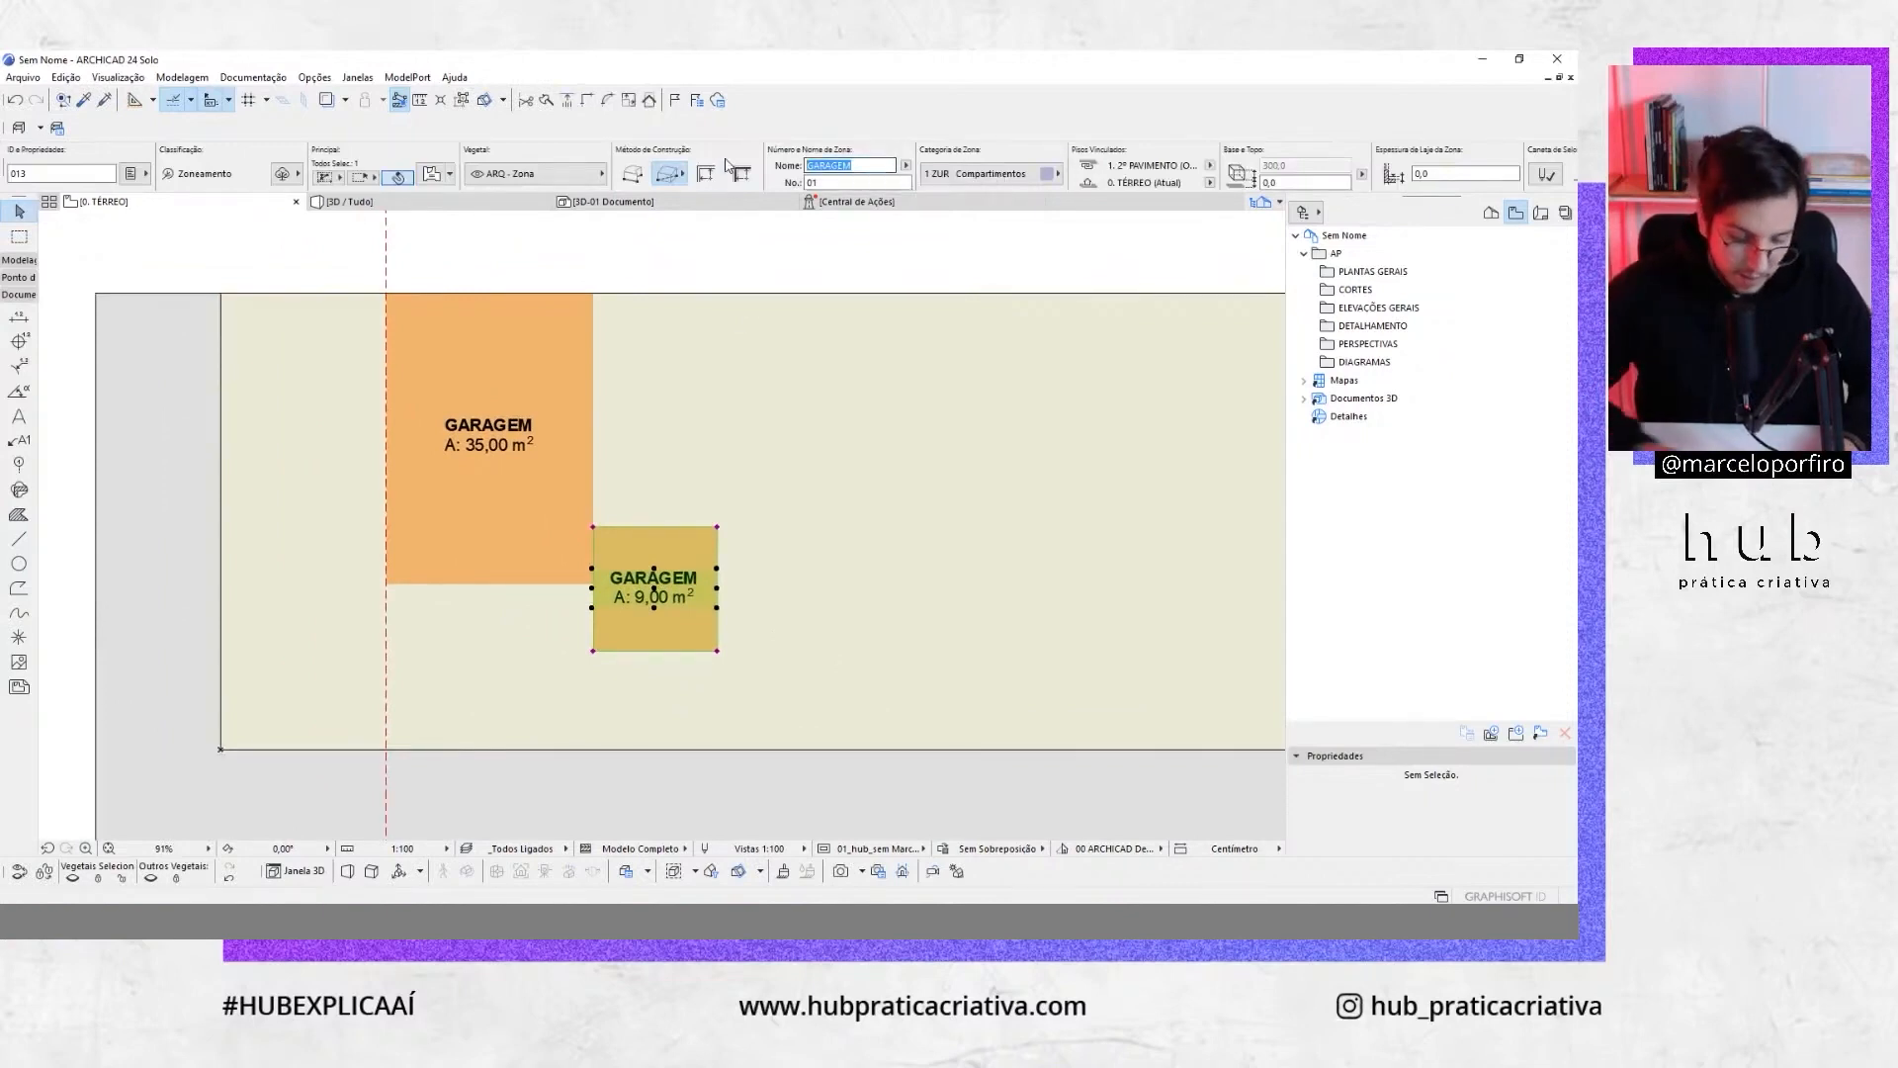
pyautogui.write('h')
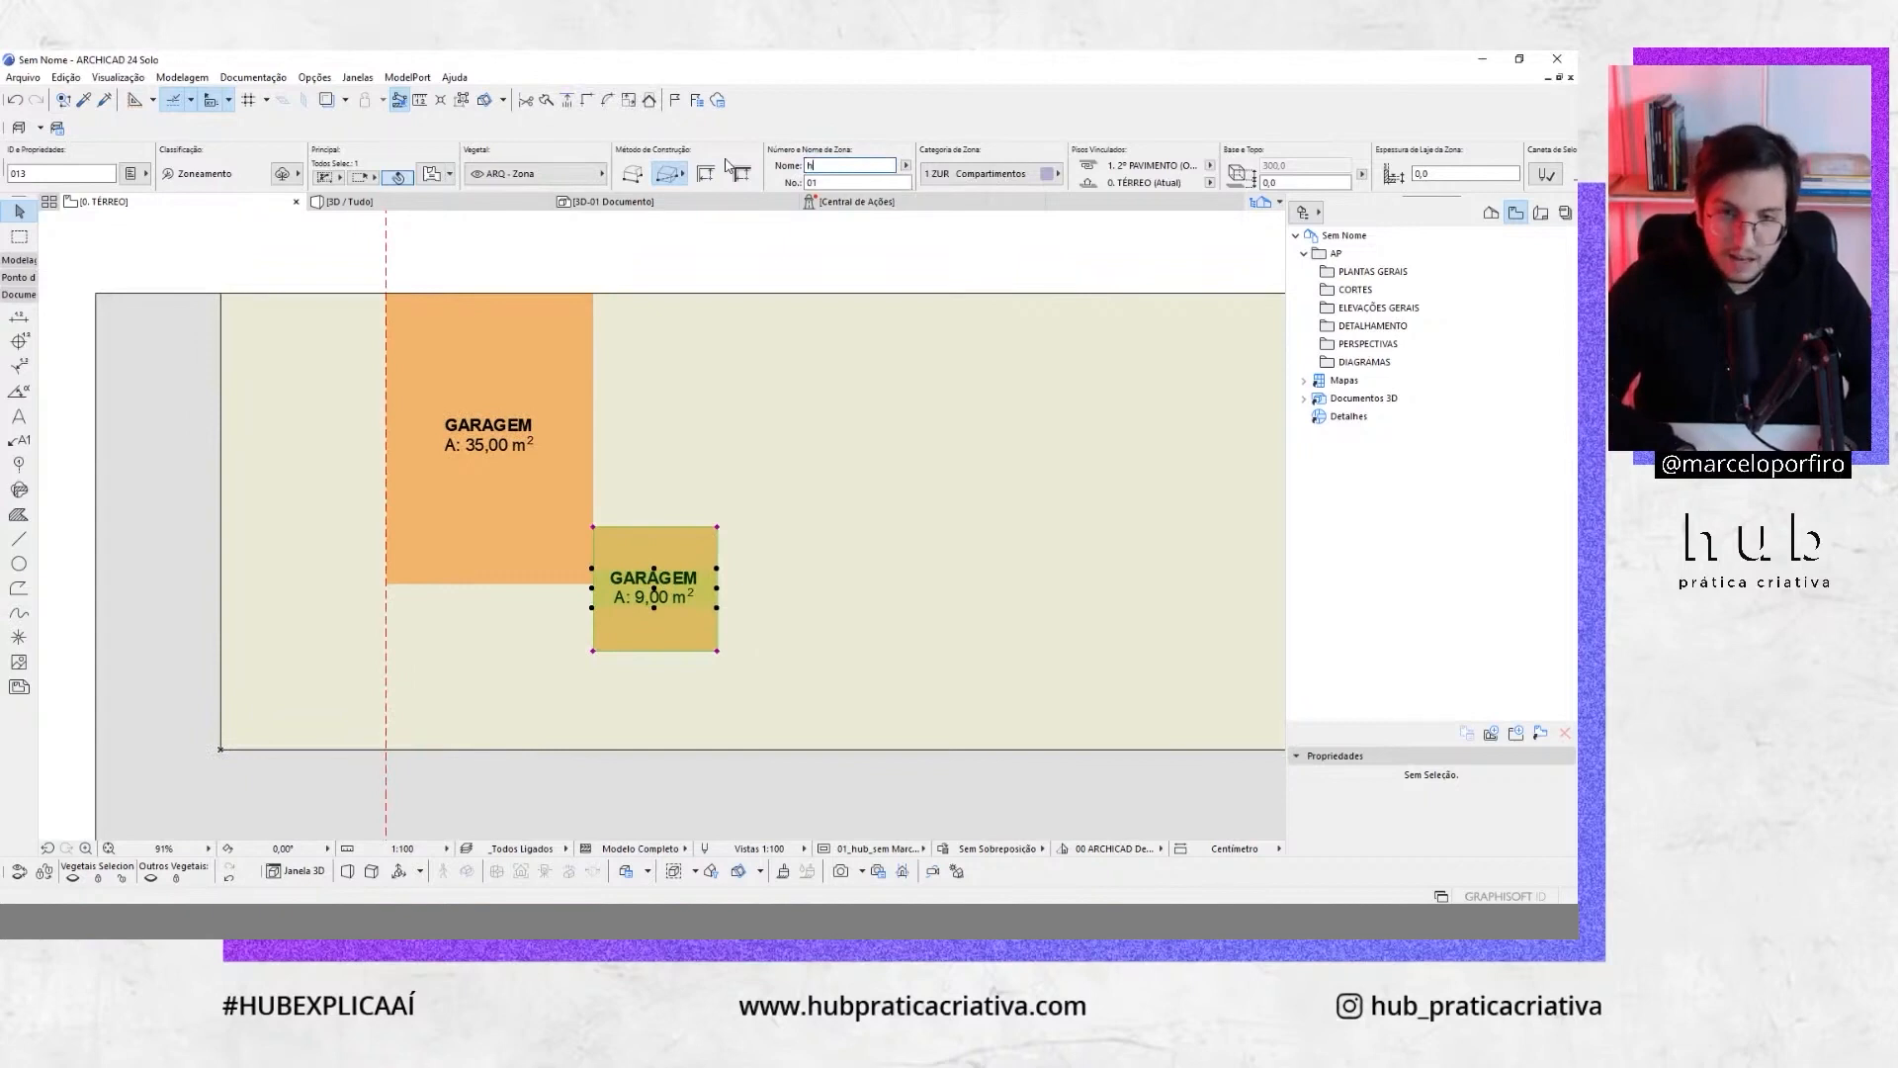
pyautogui.press('capslock')
pyautogui.press('BackSpace')
pyautogui.write('hall')
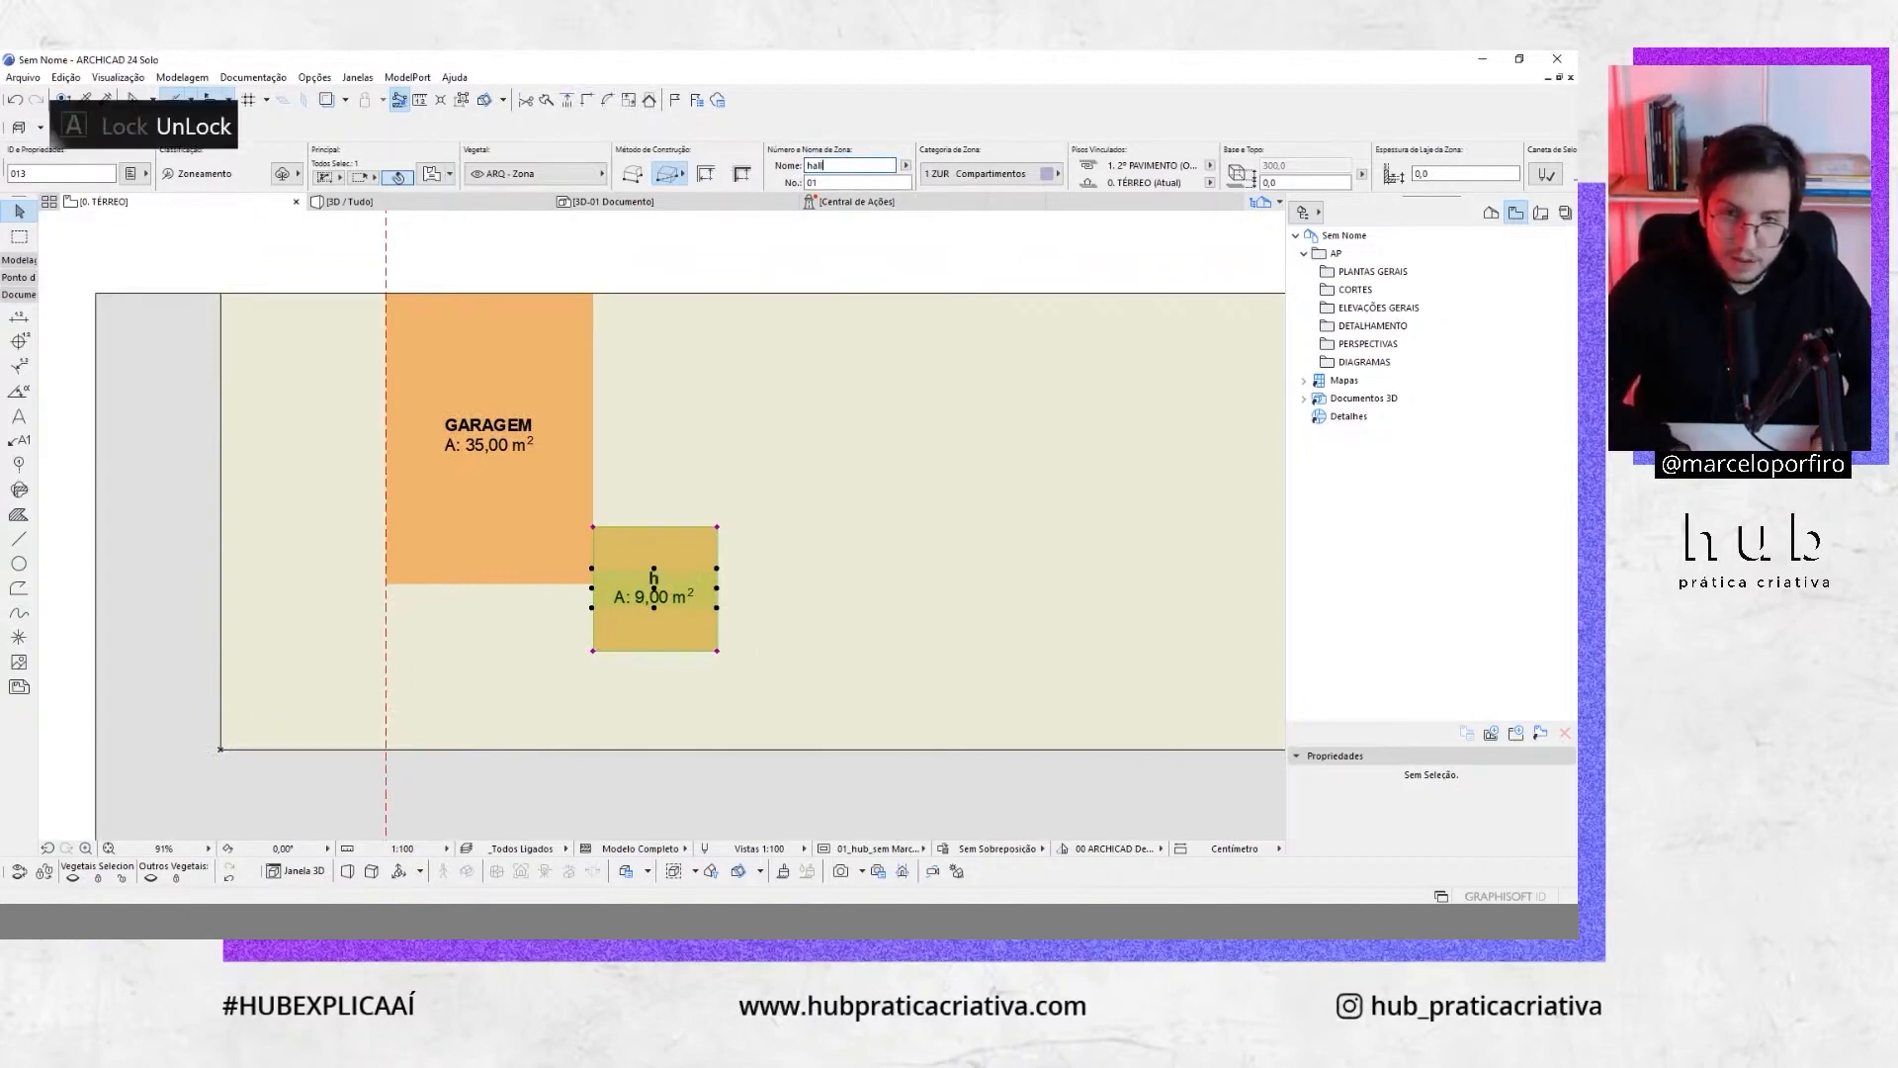
pyautogui.press('BackSpace')
pyautogui.press('BackSpace')
pyautogui.press('BackSpace')
pyautogui.press('BackSpace')
pyautogui.press('capslock')
pyautogui.write('HALL')
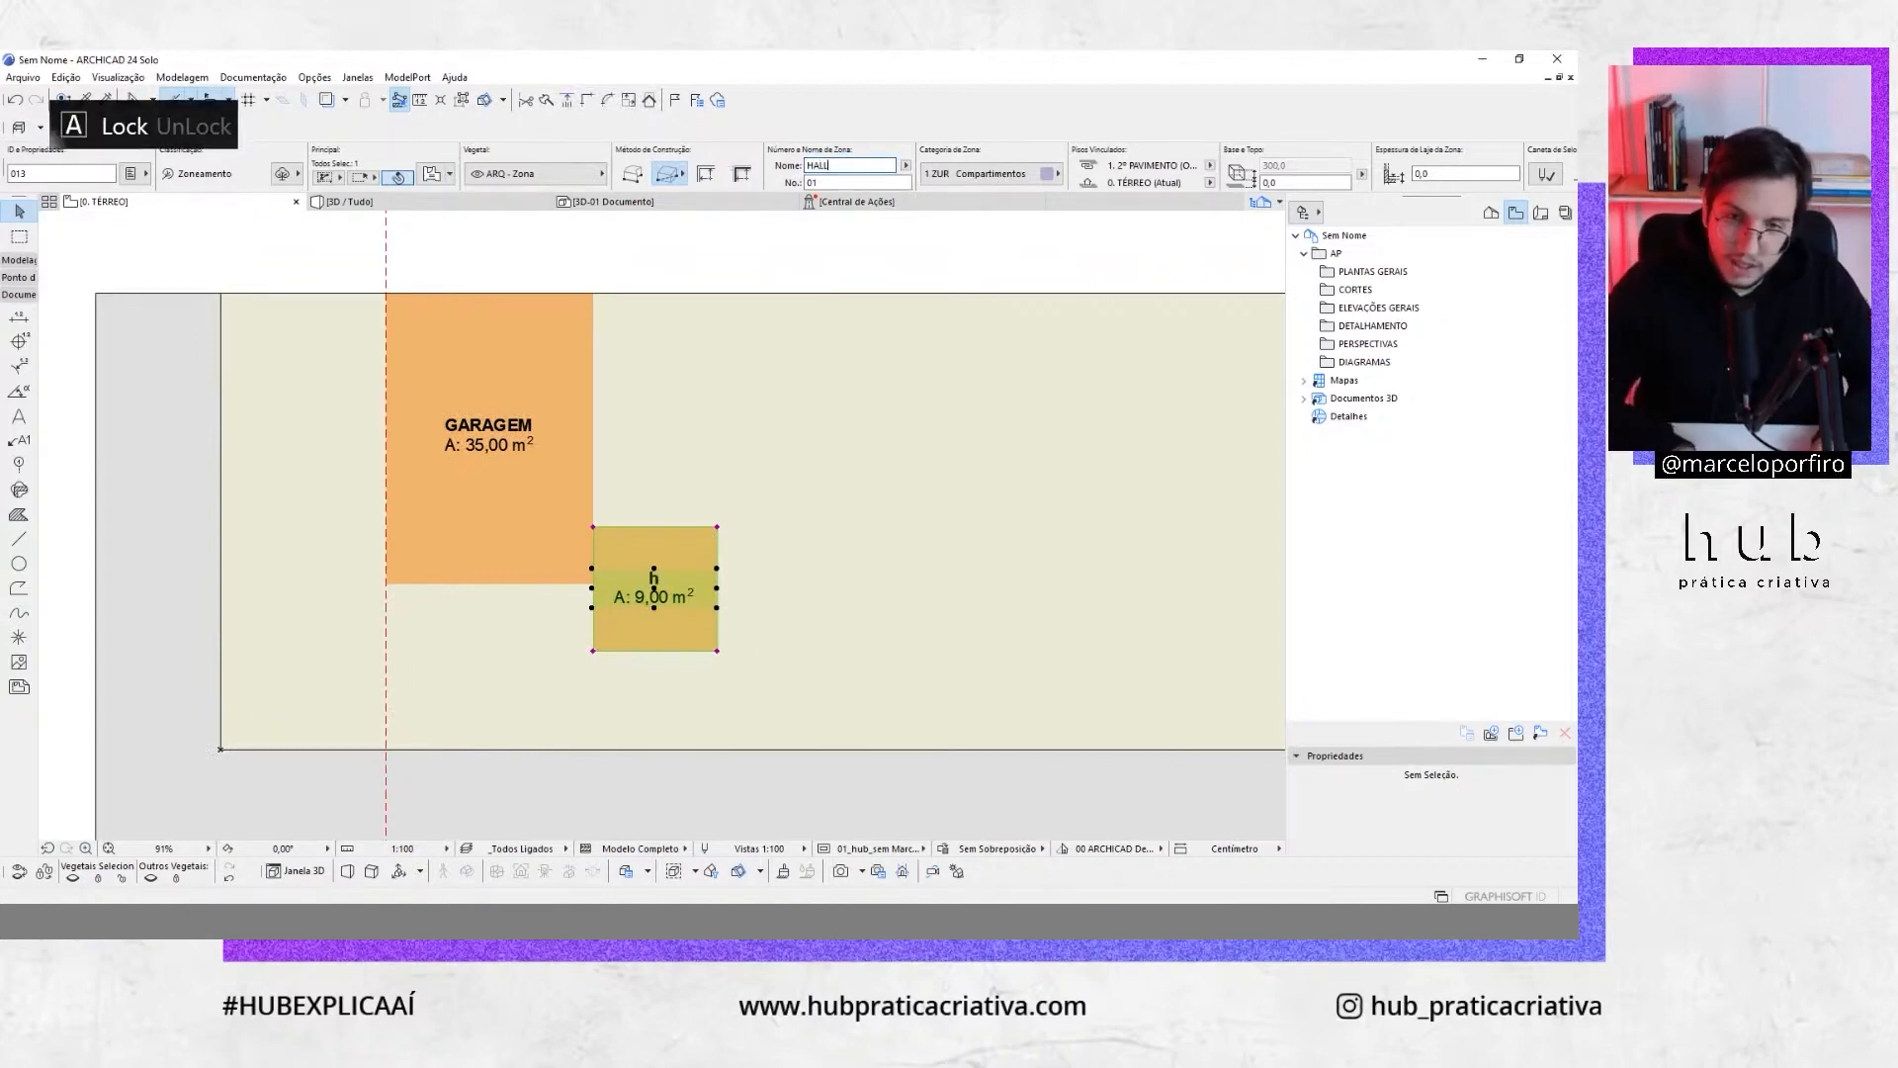
pyautogui.press('Return')
pyautogui.press('Escape')
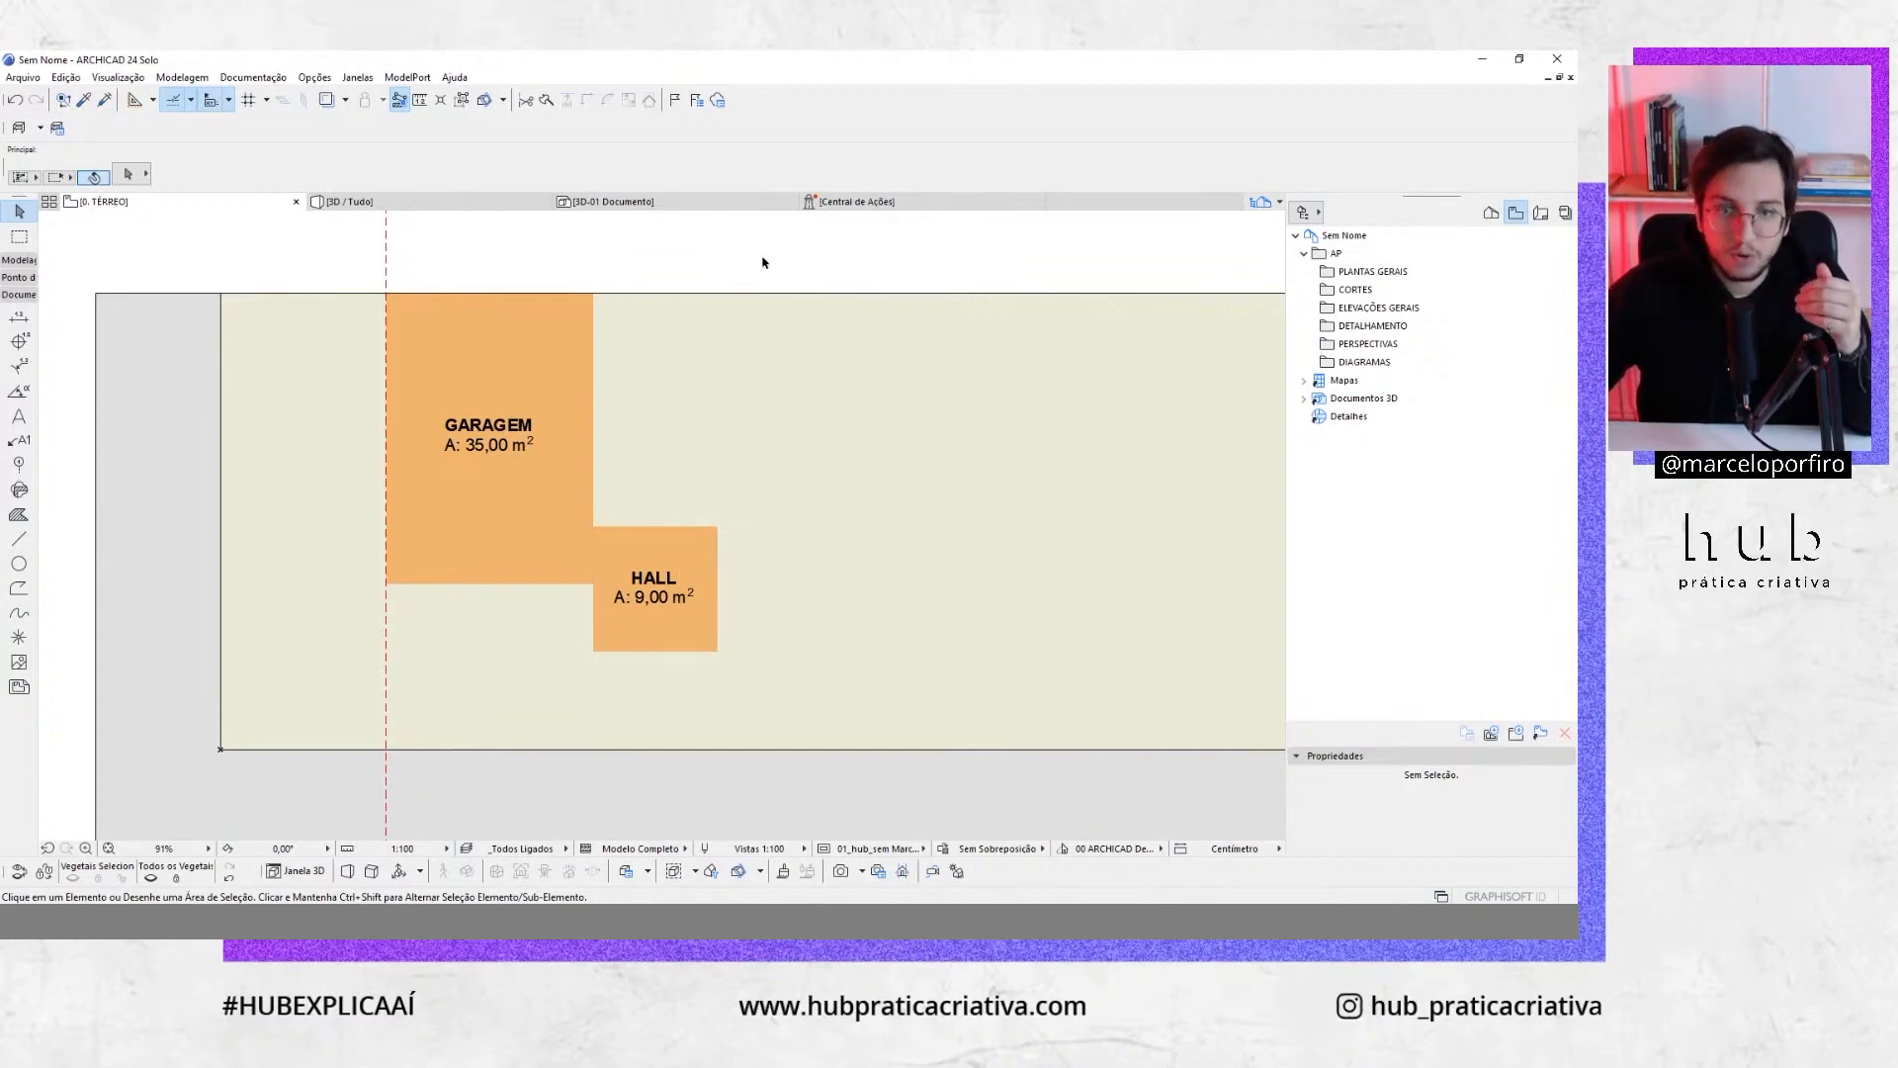
# Set the HALL zone's plan fill colour to light blue, pen 231
pyautogui.click(676, 551)
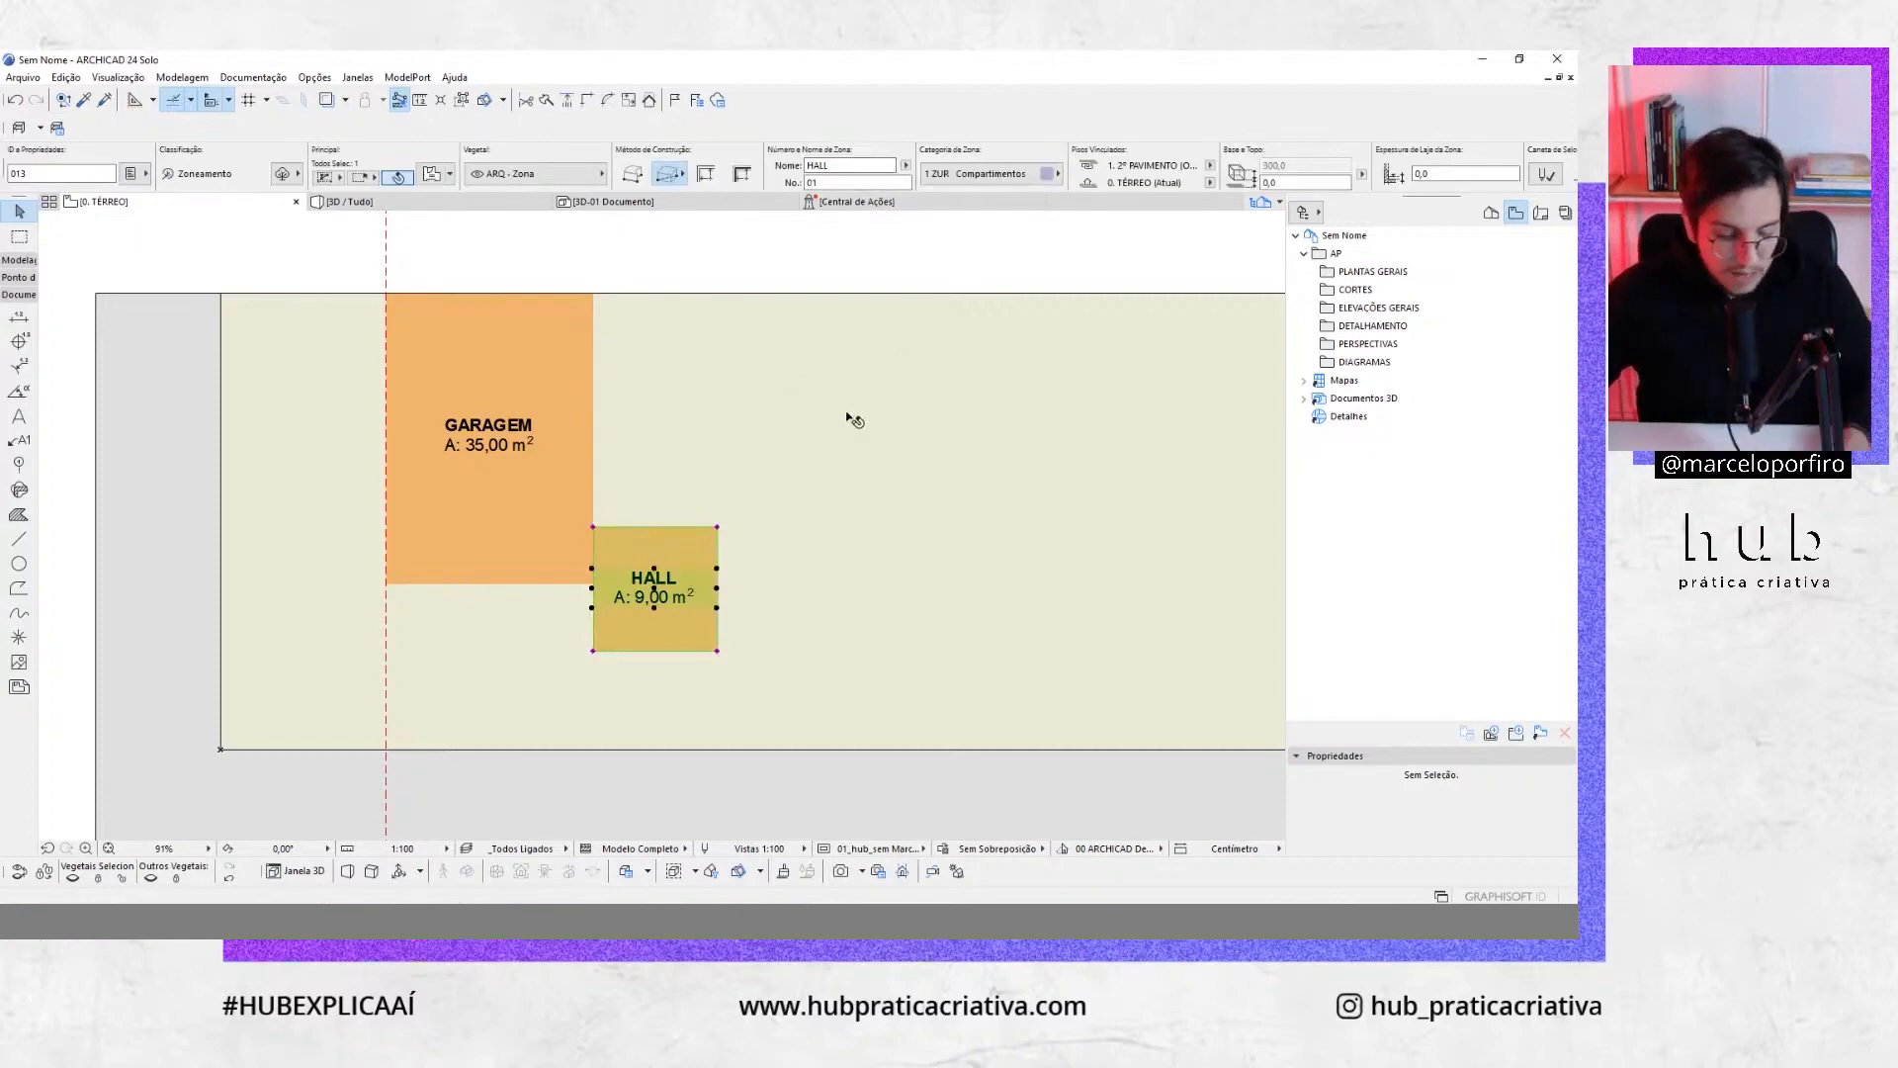
pyautogui.hotkey('ctrl', 't')
pyautogui.moveTo(803, 104); pyautogui.dragTo(743, 111)
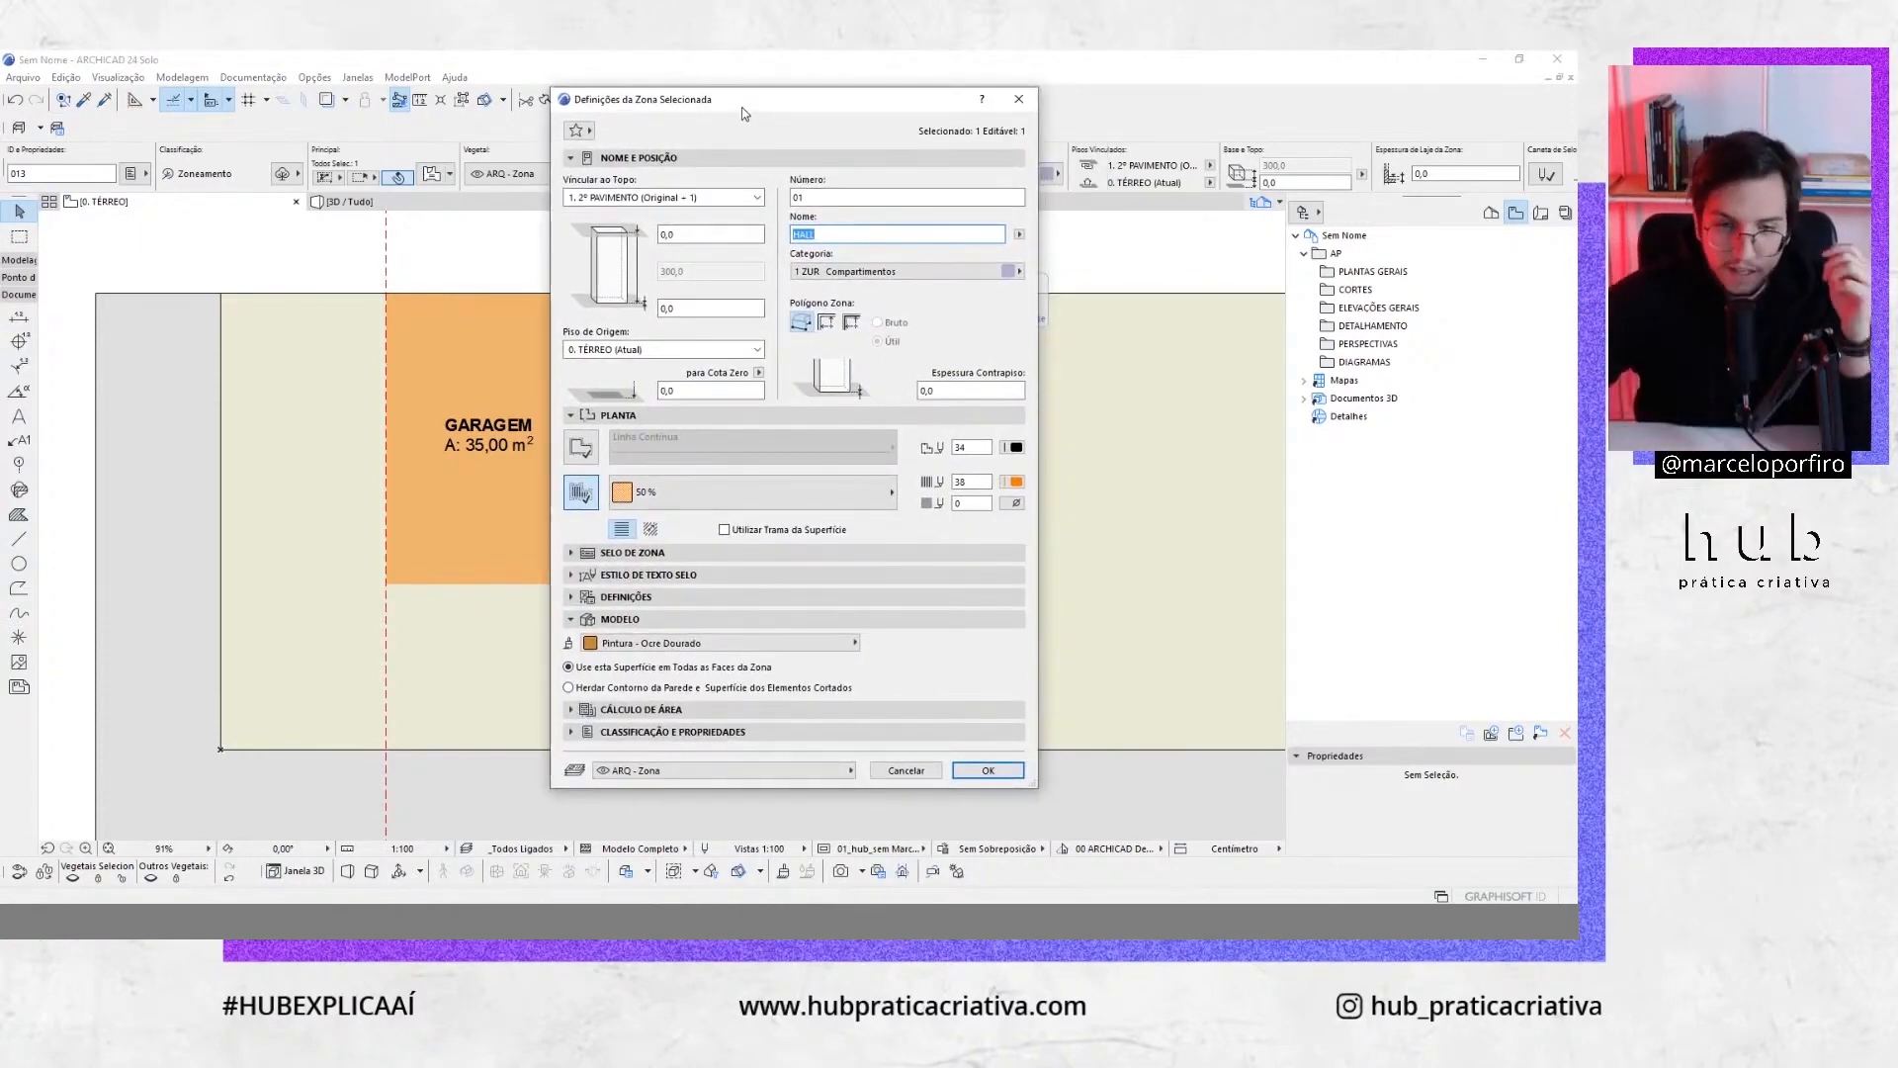
pyautogui.moveTo(845, 117); pyautogui.dragTo(827, 102)
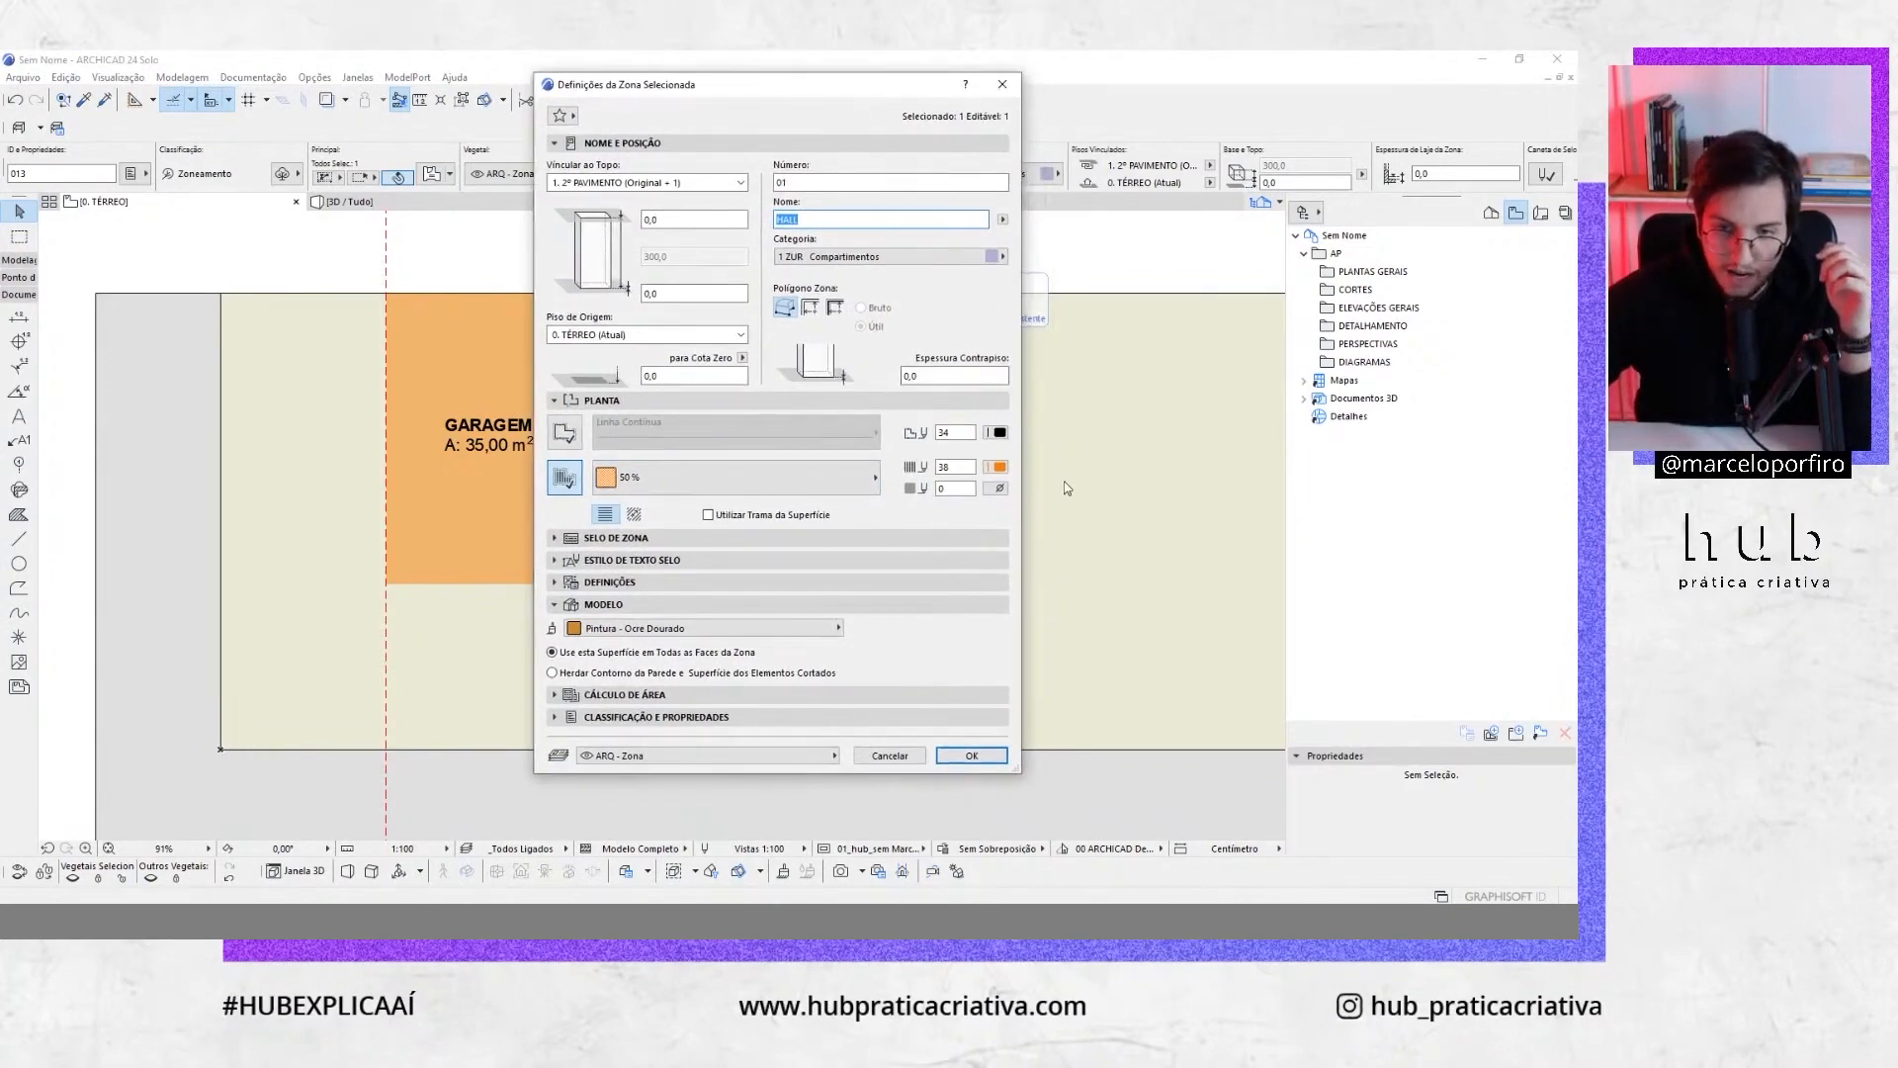
pyautogui.click(999, 468)
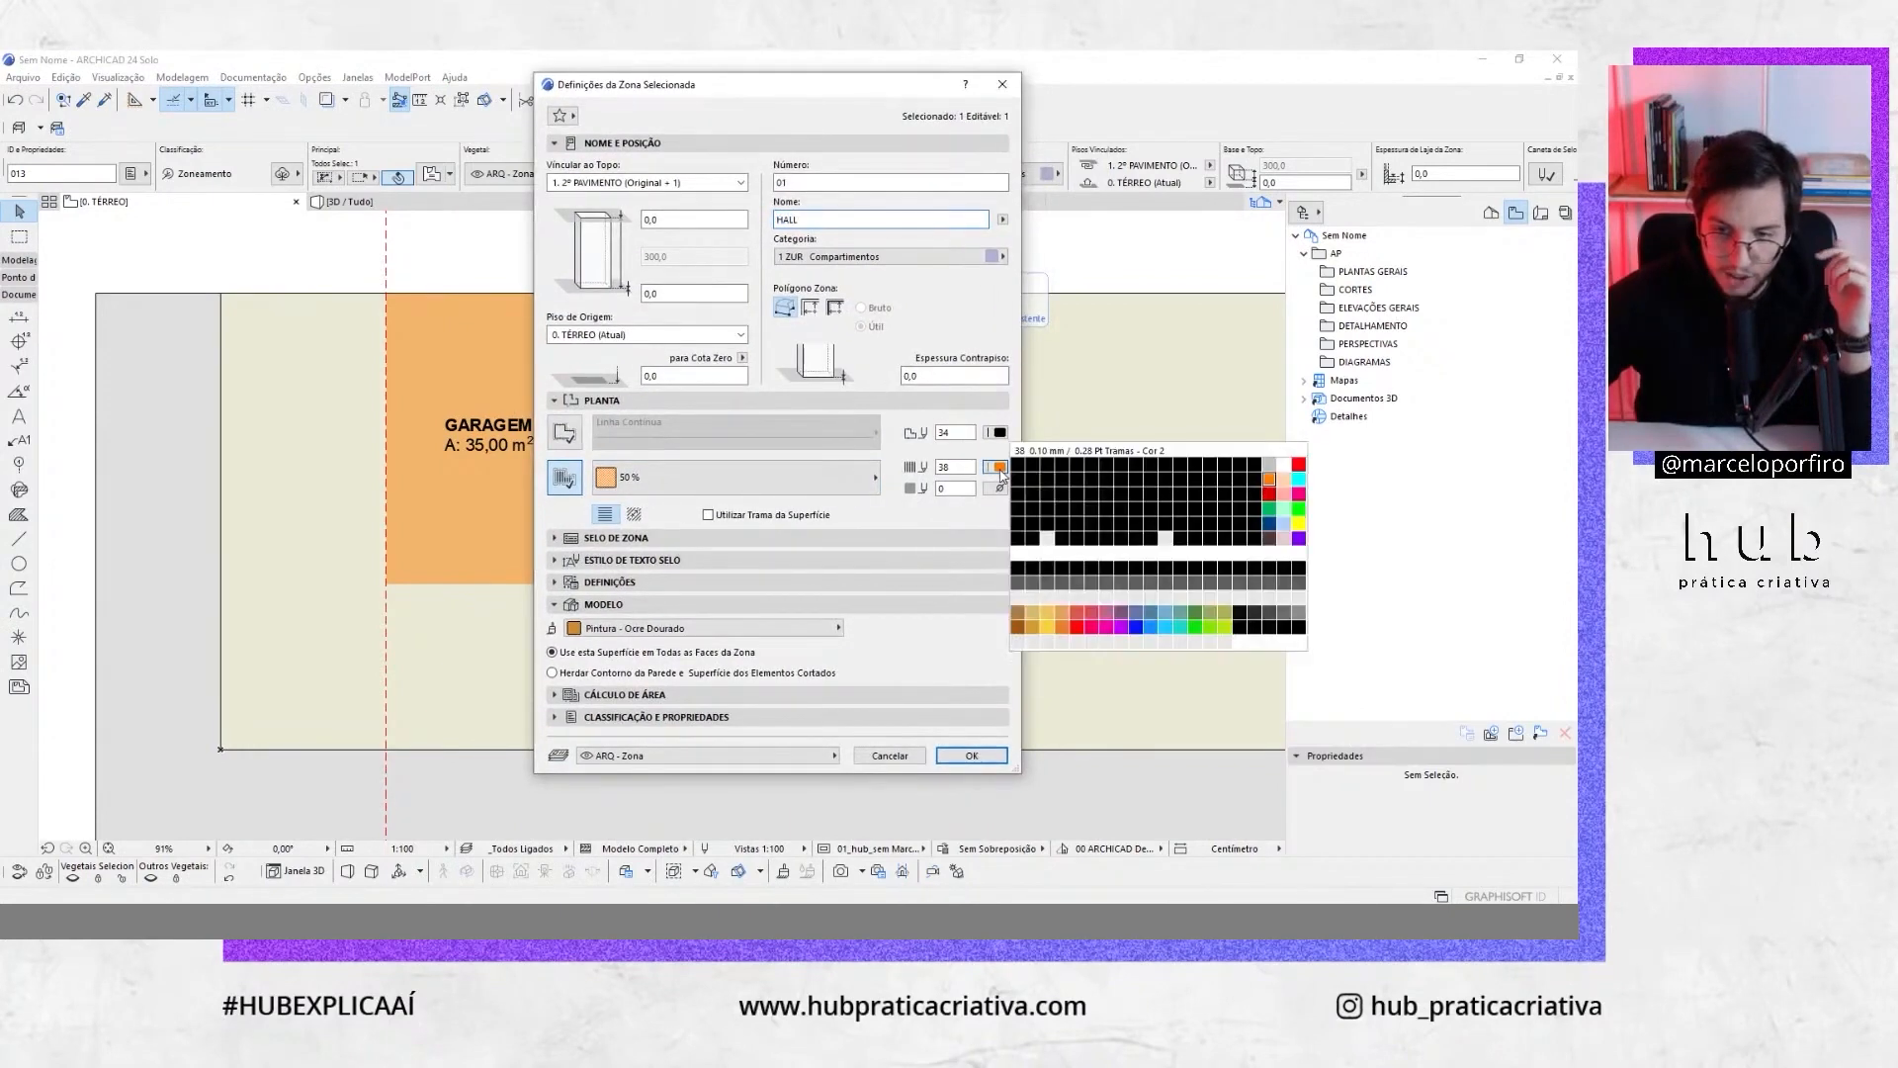
pyautogui.click(1166, 627)
pyautogui.click(979, 757)
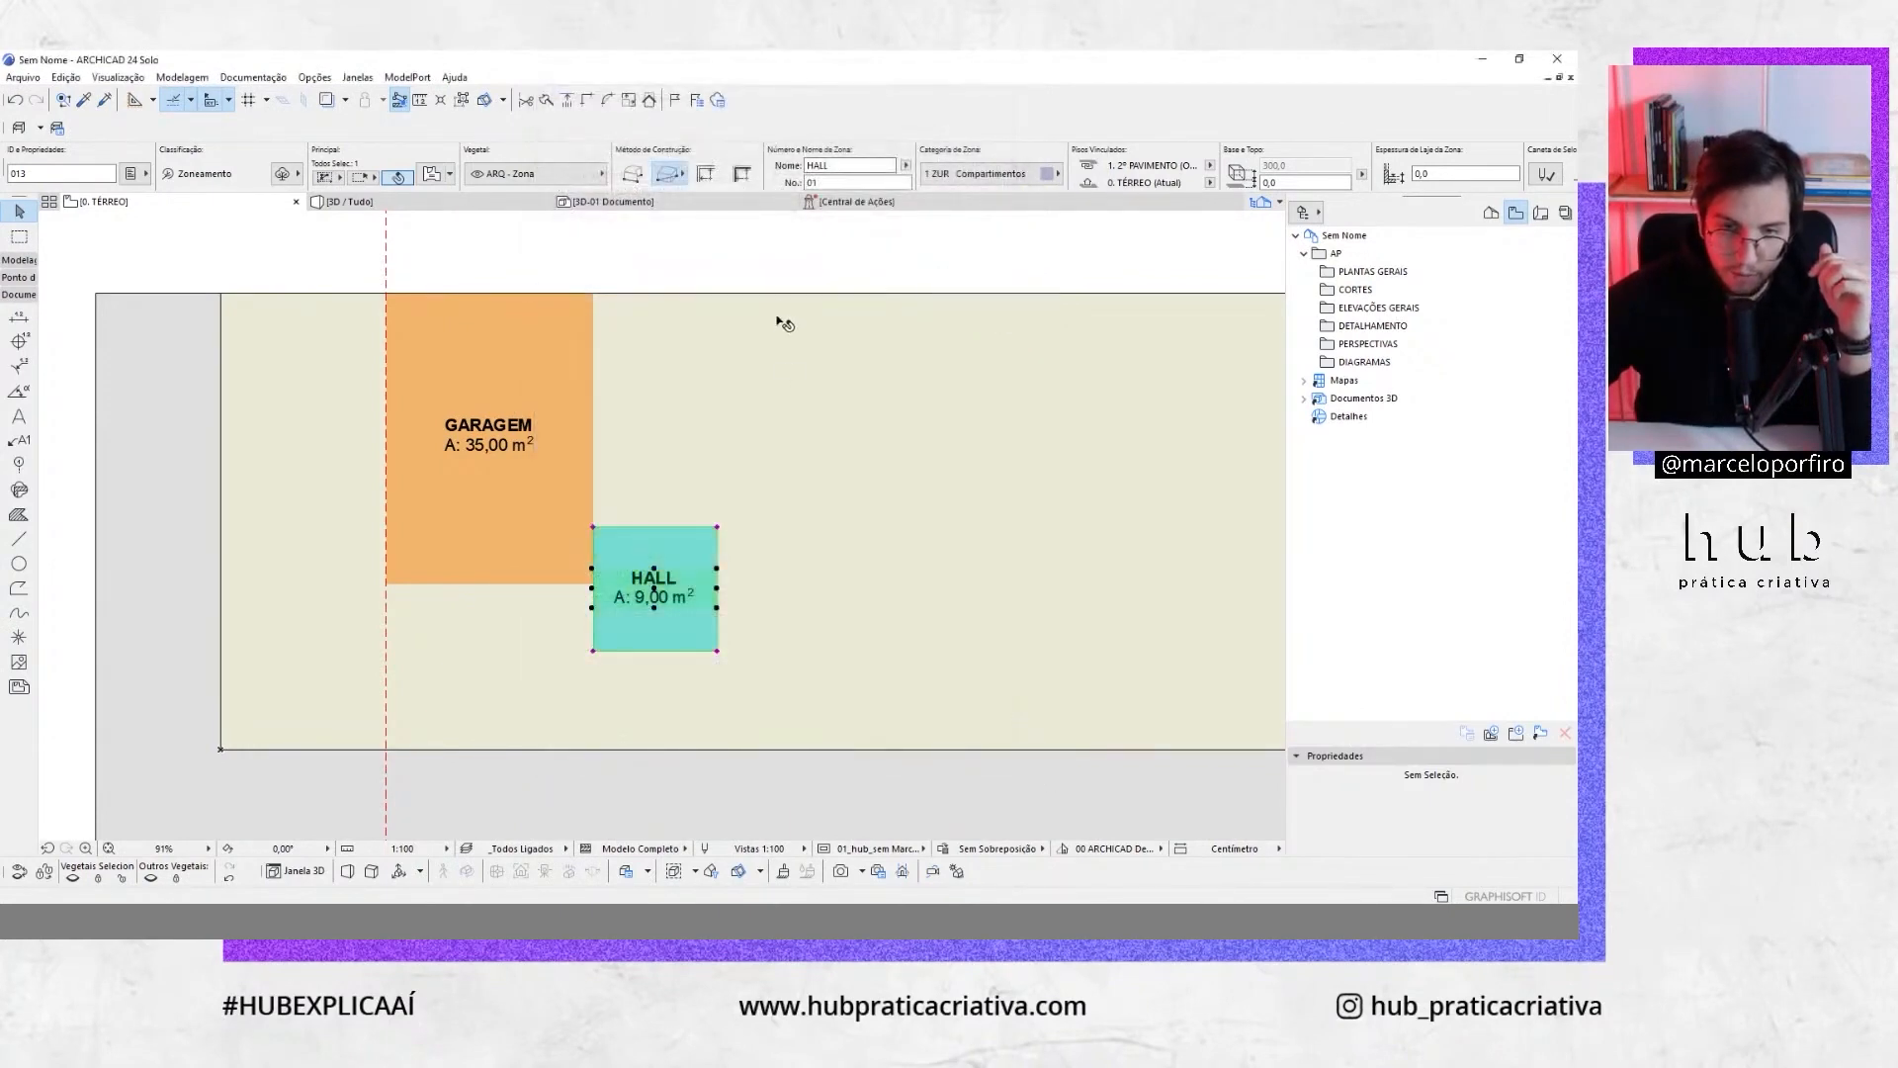
pyautogui.click(766, 267)
# Set the HALL zone's model surface to Vidro - Azul from the 3D view and look over its volume
pyautogui.scroll(-2, 625, 749)
pyautogui.moveTo(752, 692); pyautogui.dragTo(712, 625, button='middle')
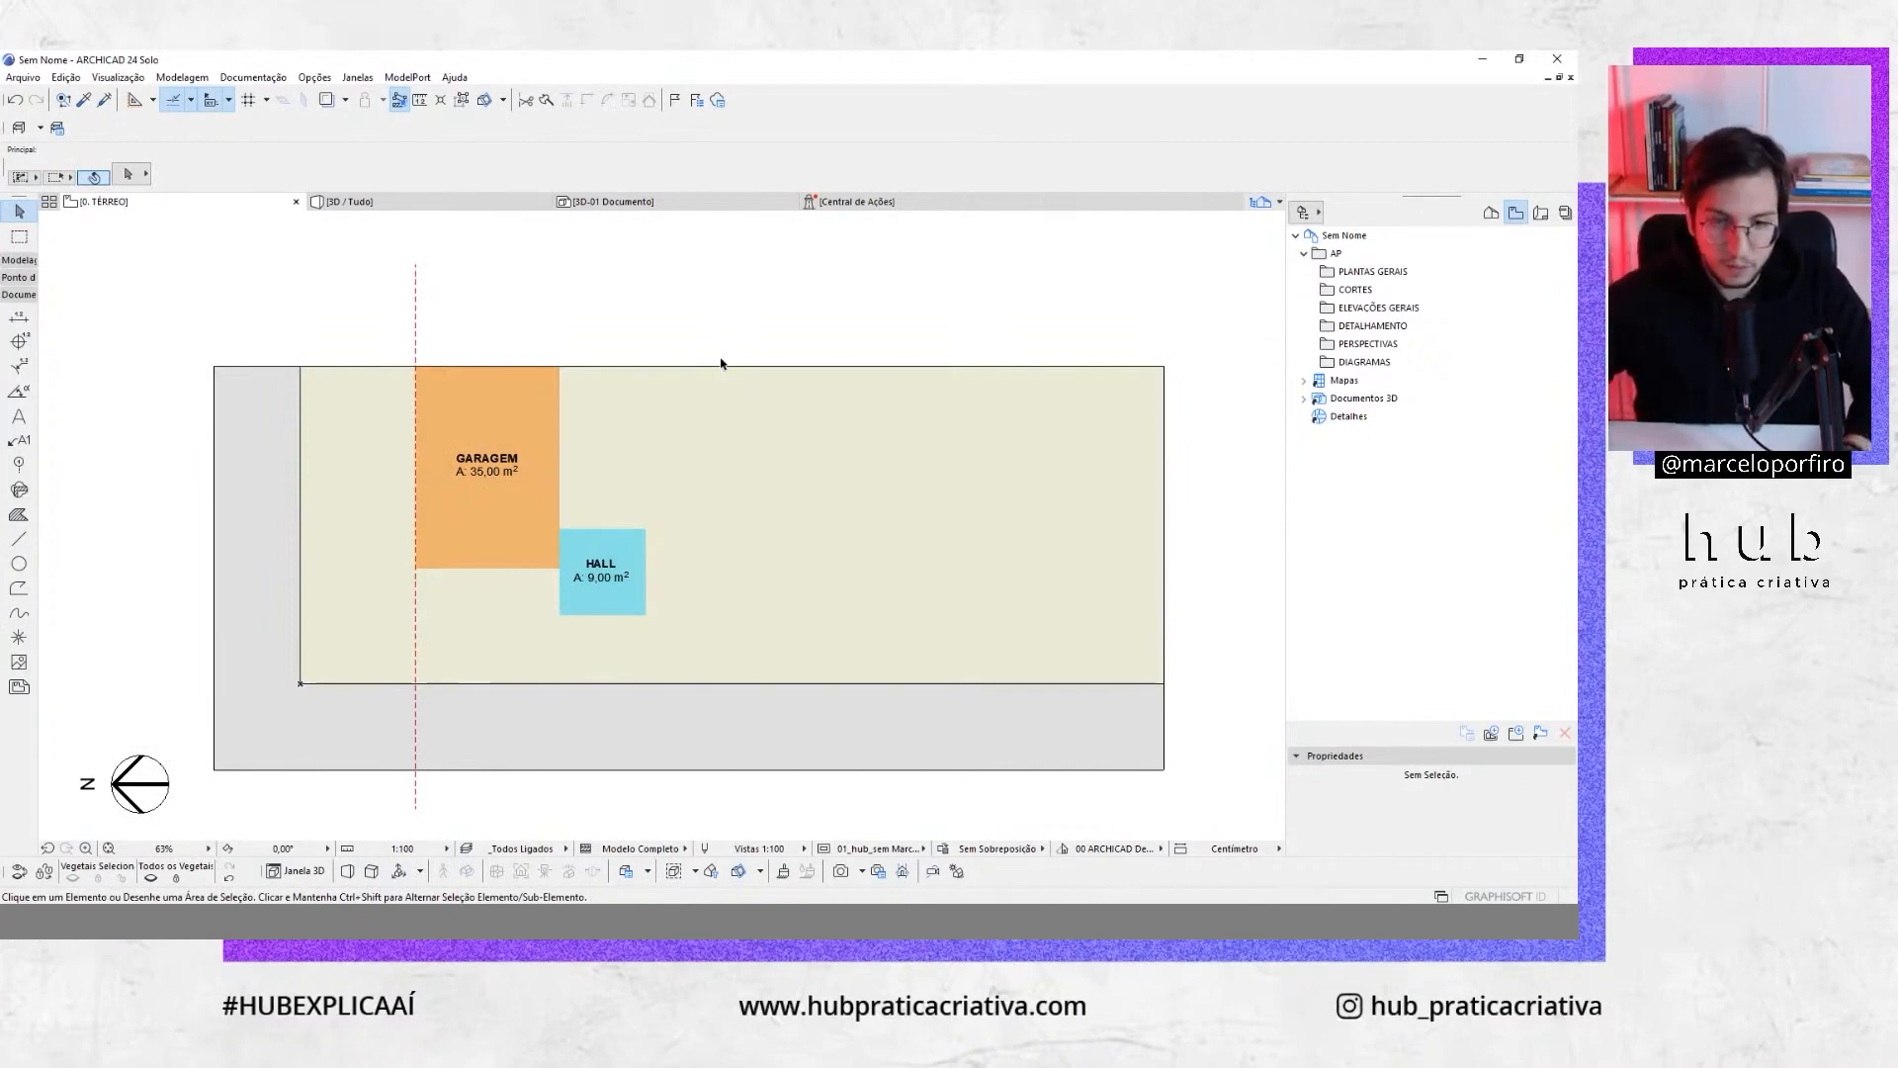
pyautogui.press('F3')
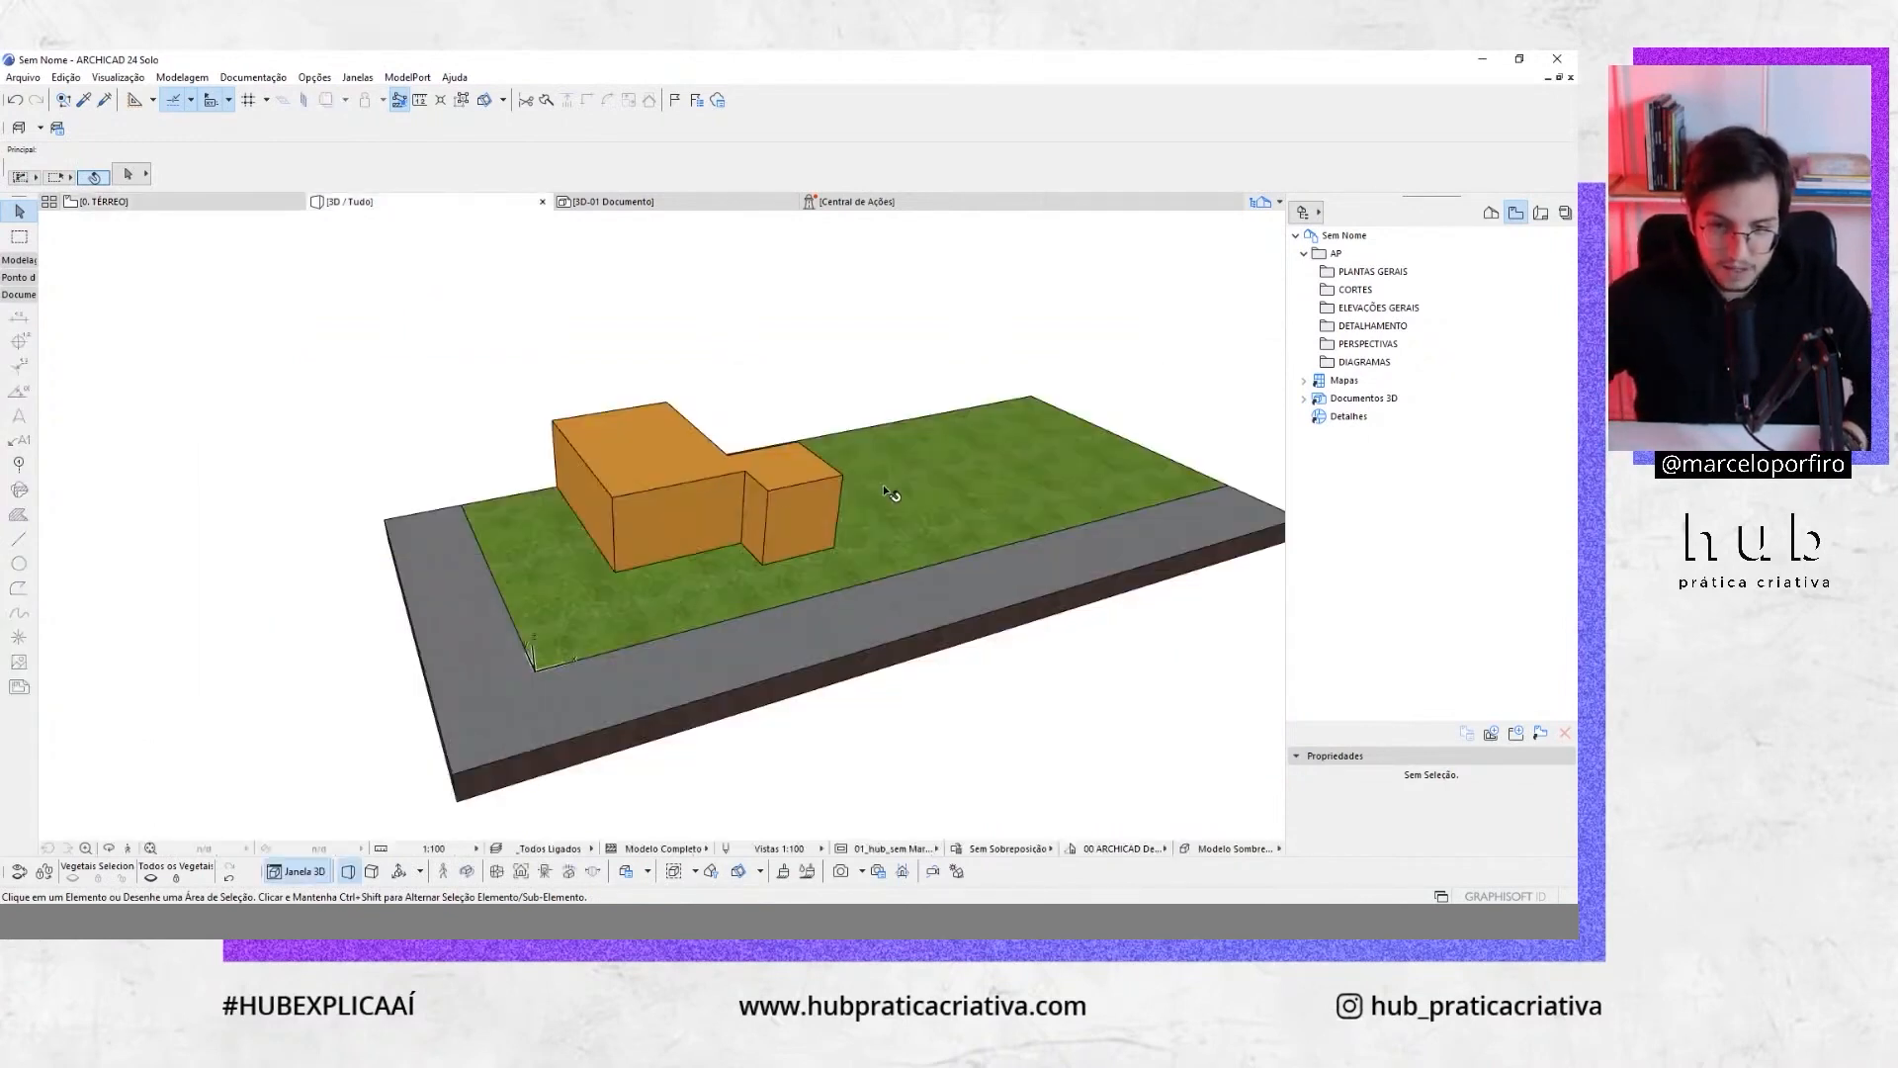
pyautogui.scroll(3, 800, 483)
pyautogui.click(794, 509)
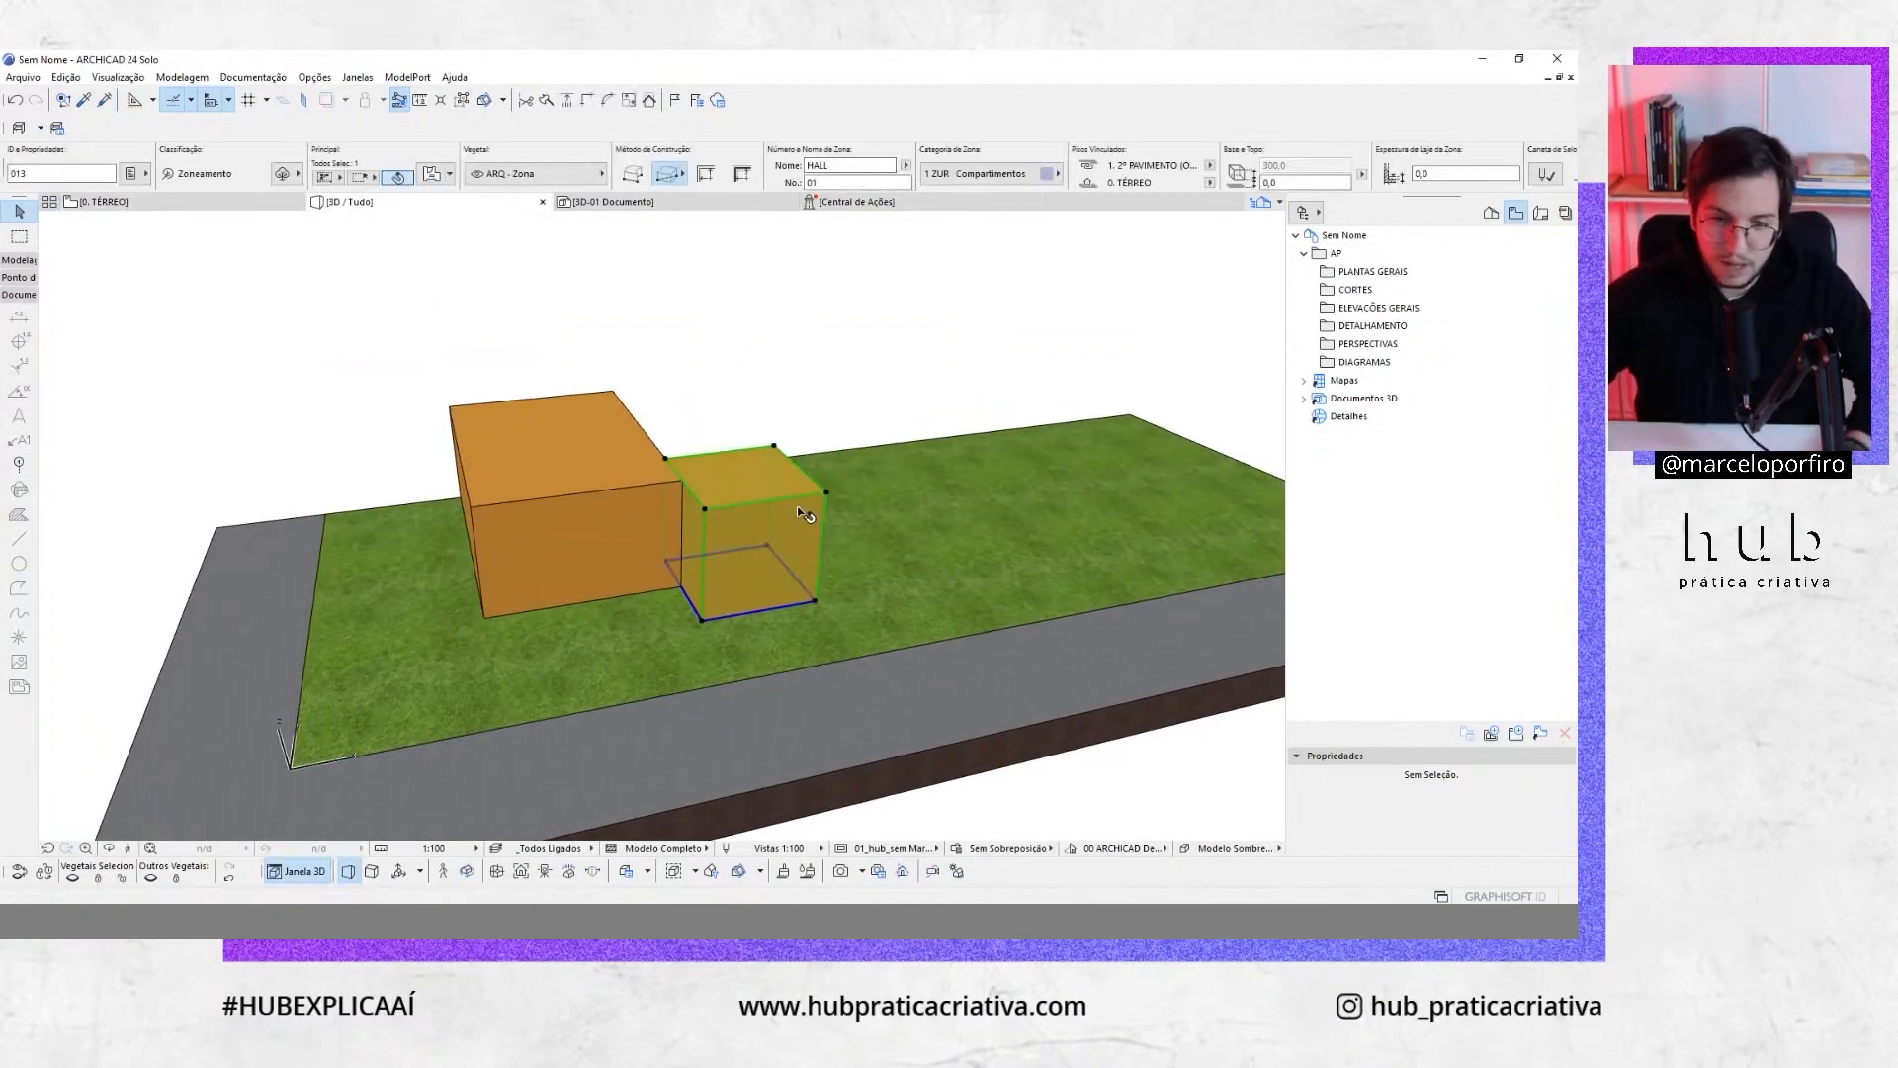
pyautogui.doubleClick(806, 512)
pyautogui.moveTo(750, 87); pyautogui.dragTo(691, 75)
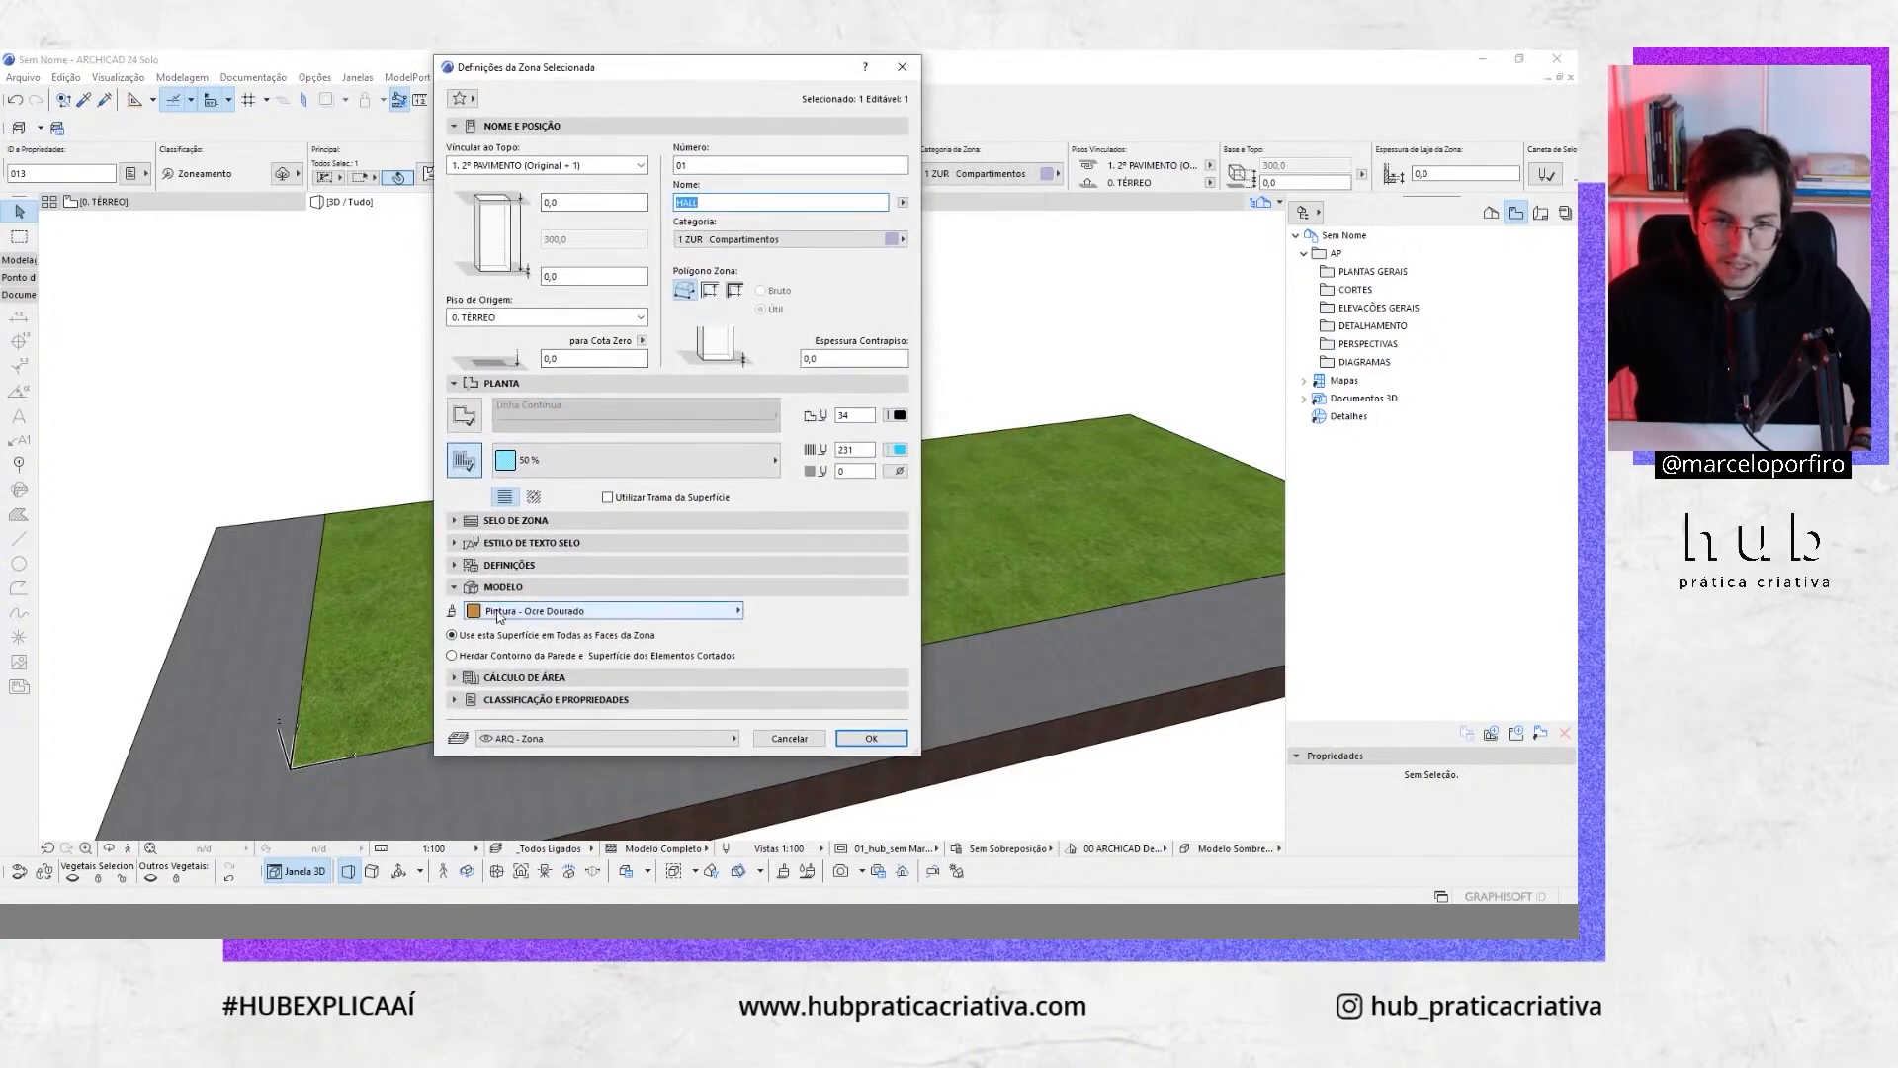
pyautogui.click(511, 613)
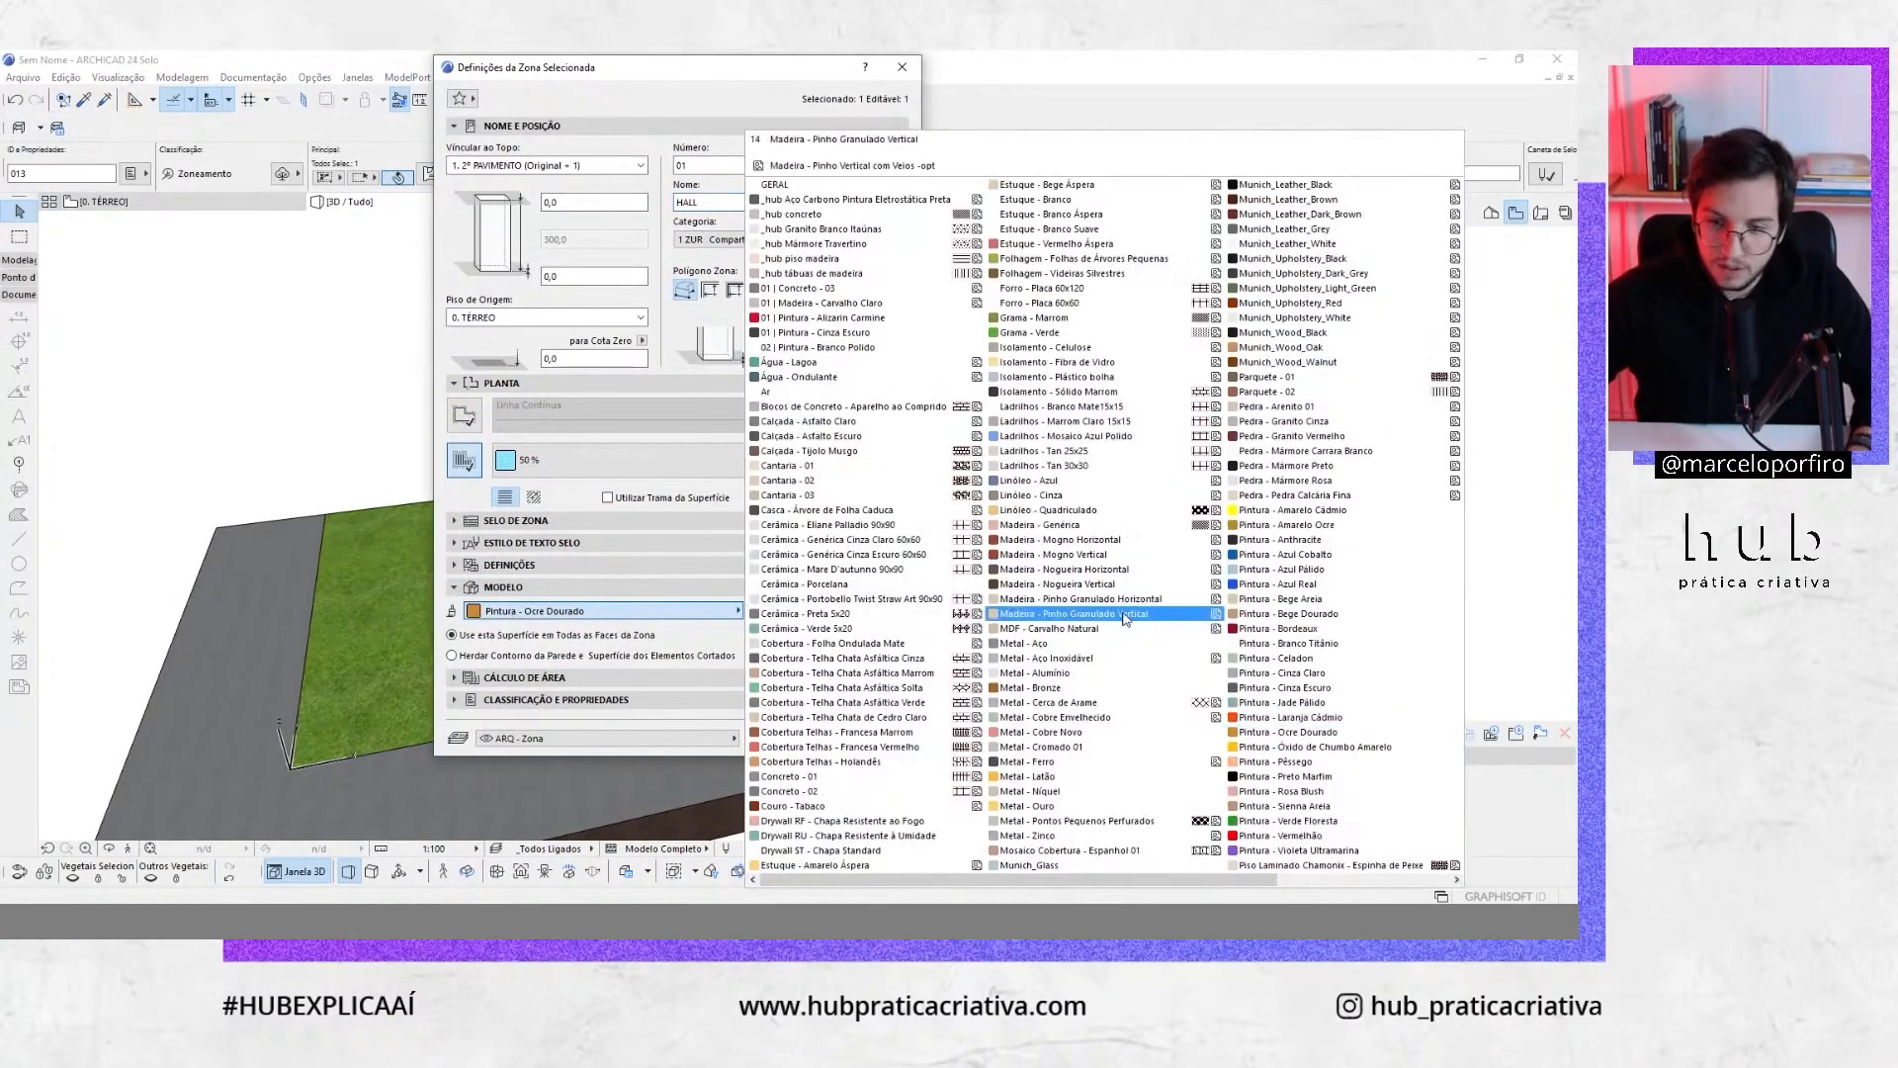
pyautogui.scroll(-2, 1243, 771)
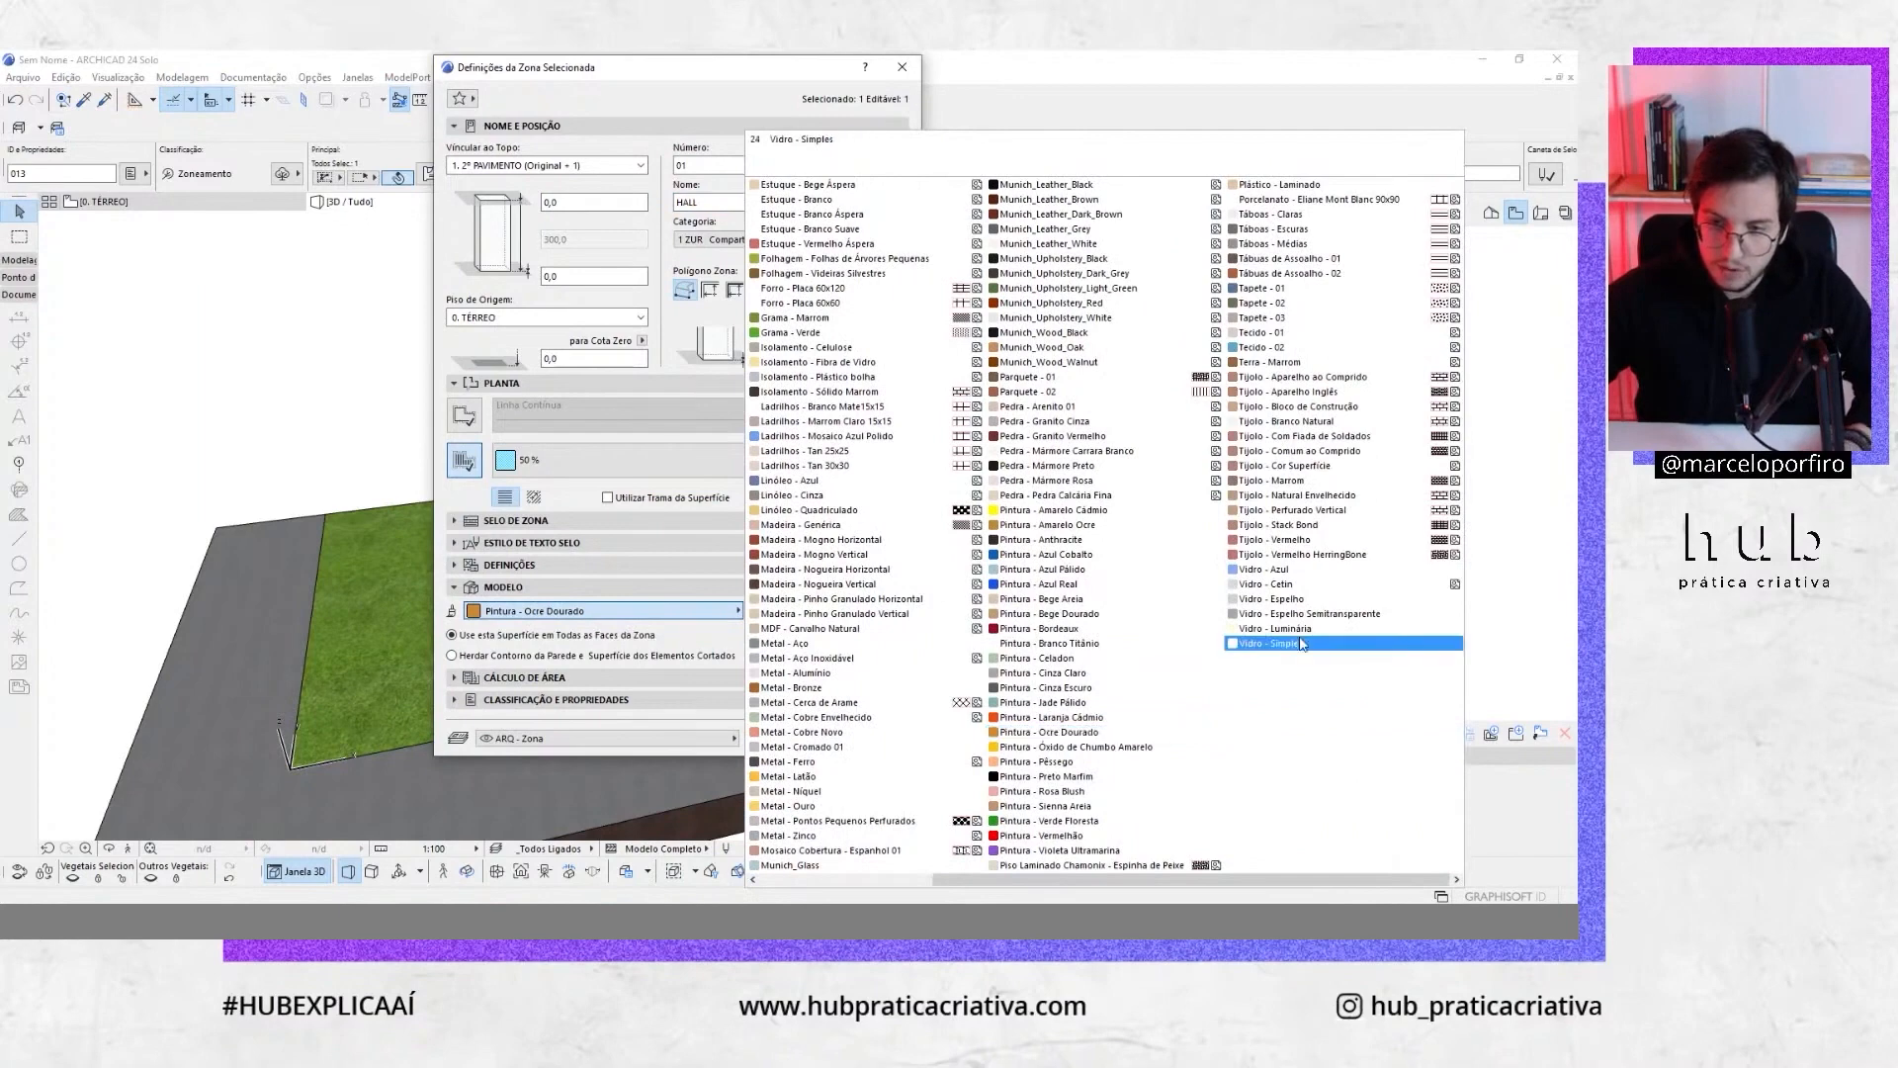
pyautogui.click(1285, 573)
pyautogui.click(866, 742)
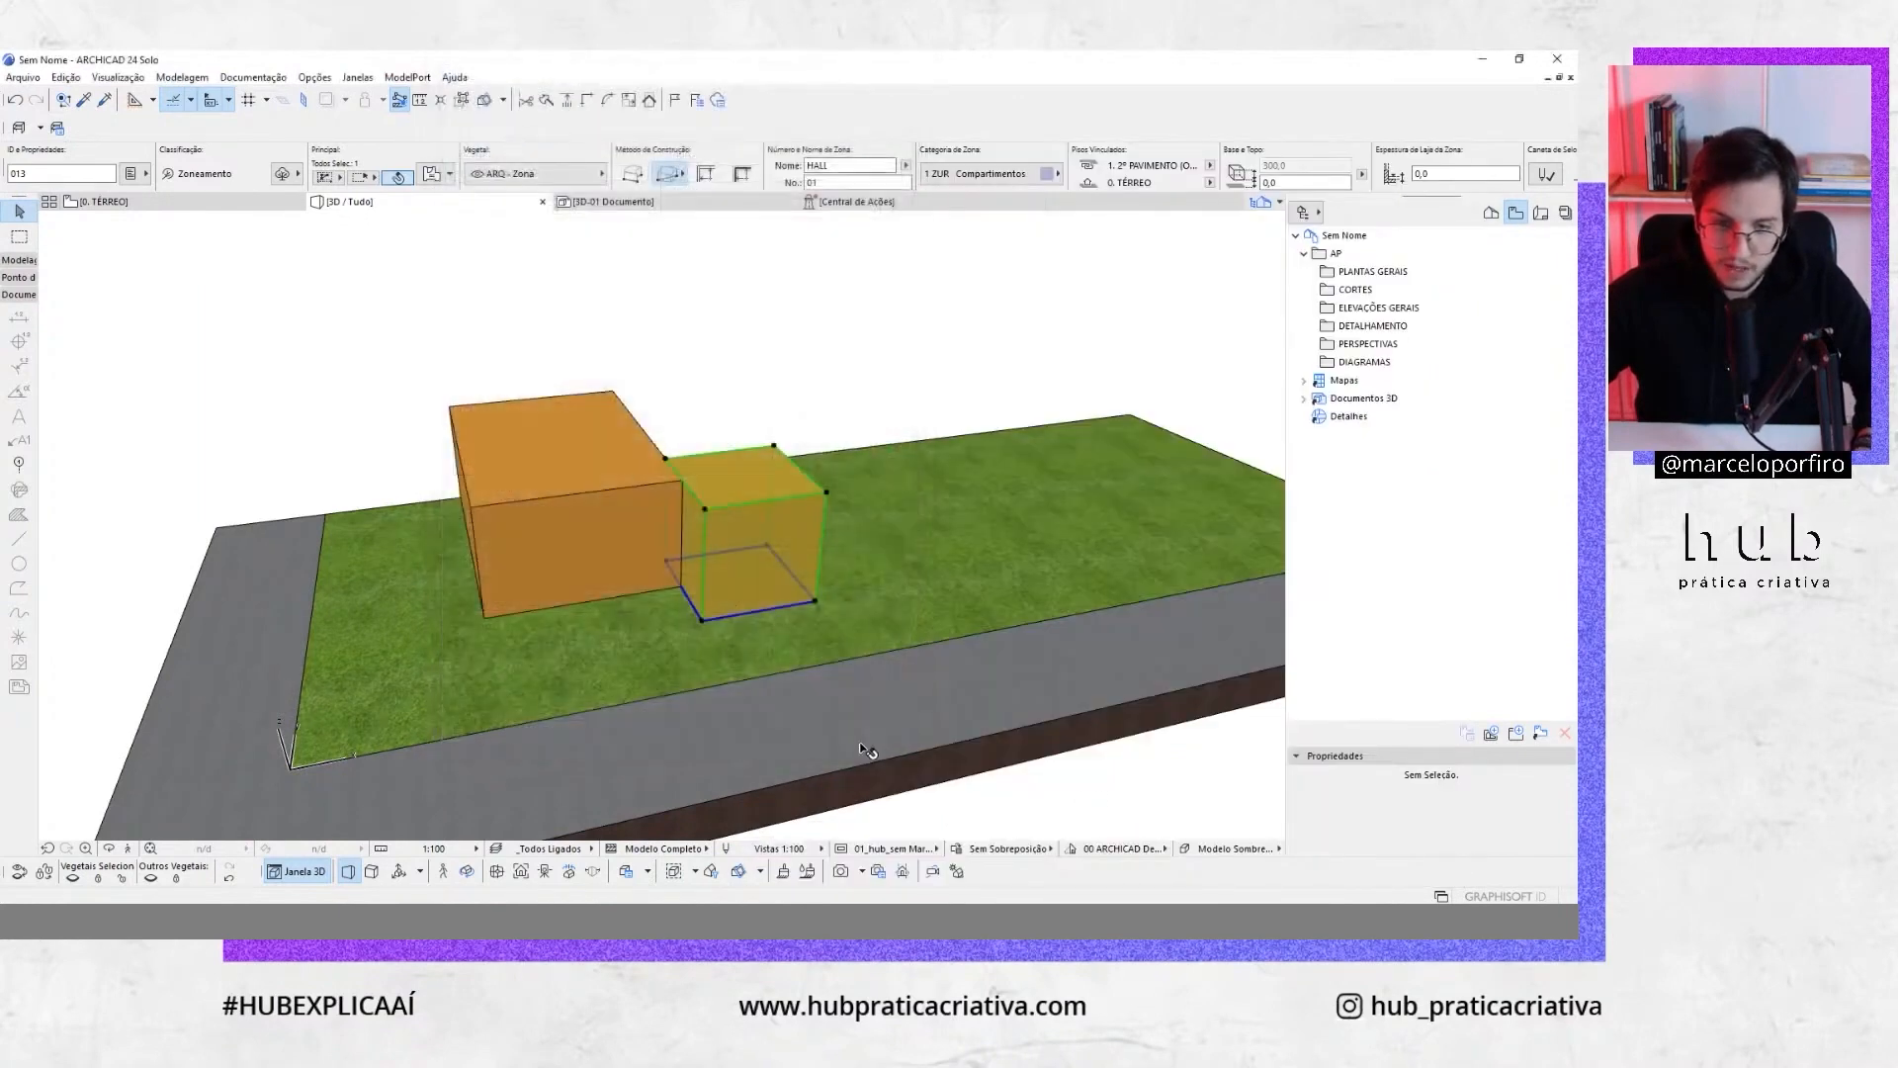
pyautogui.press('Escape')
pyautogui.keyDown('shift'); pyautogui.moveTo(759, 599); pyautogui.dragTo(739, 530, button='middle'); pyautogui.keyUp('shift')
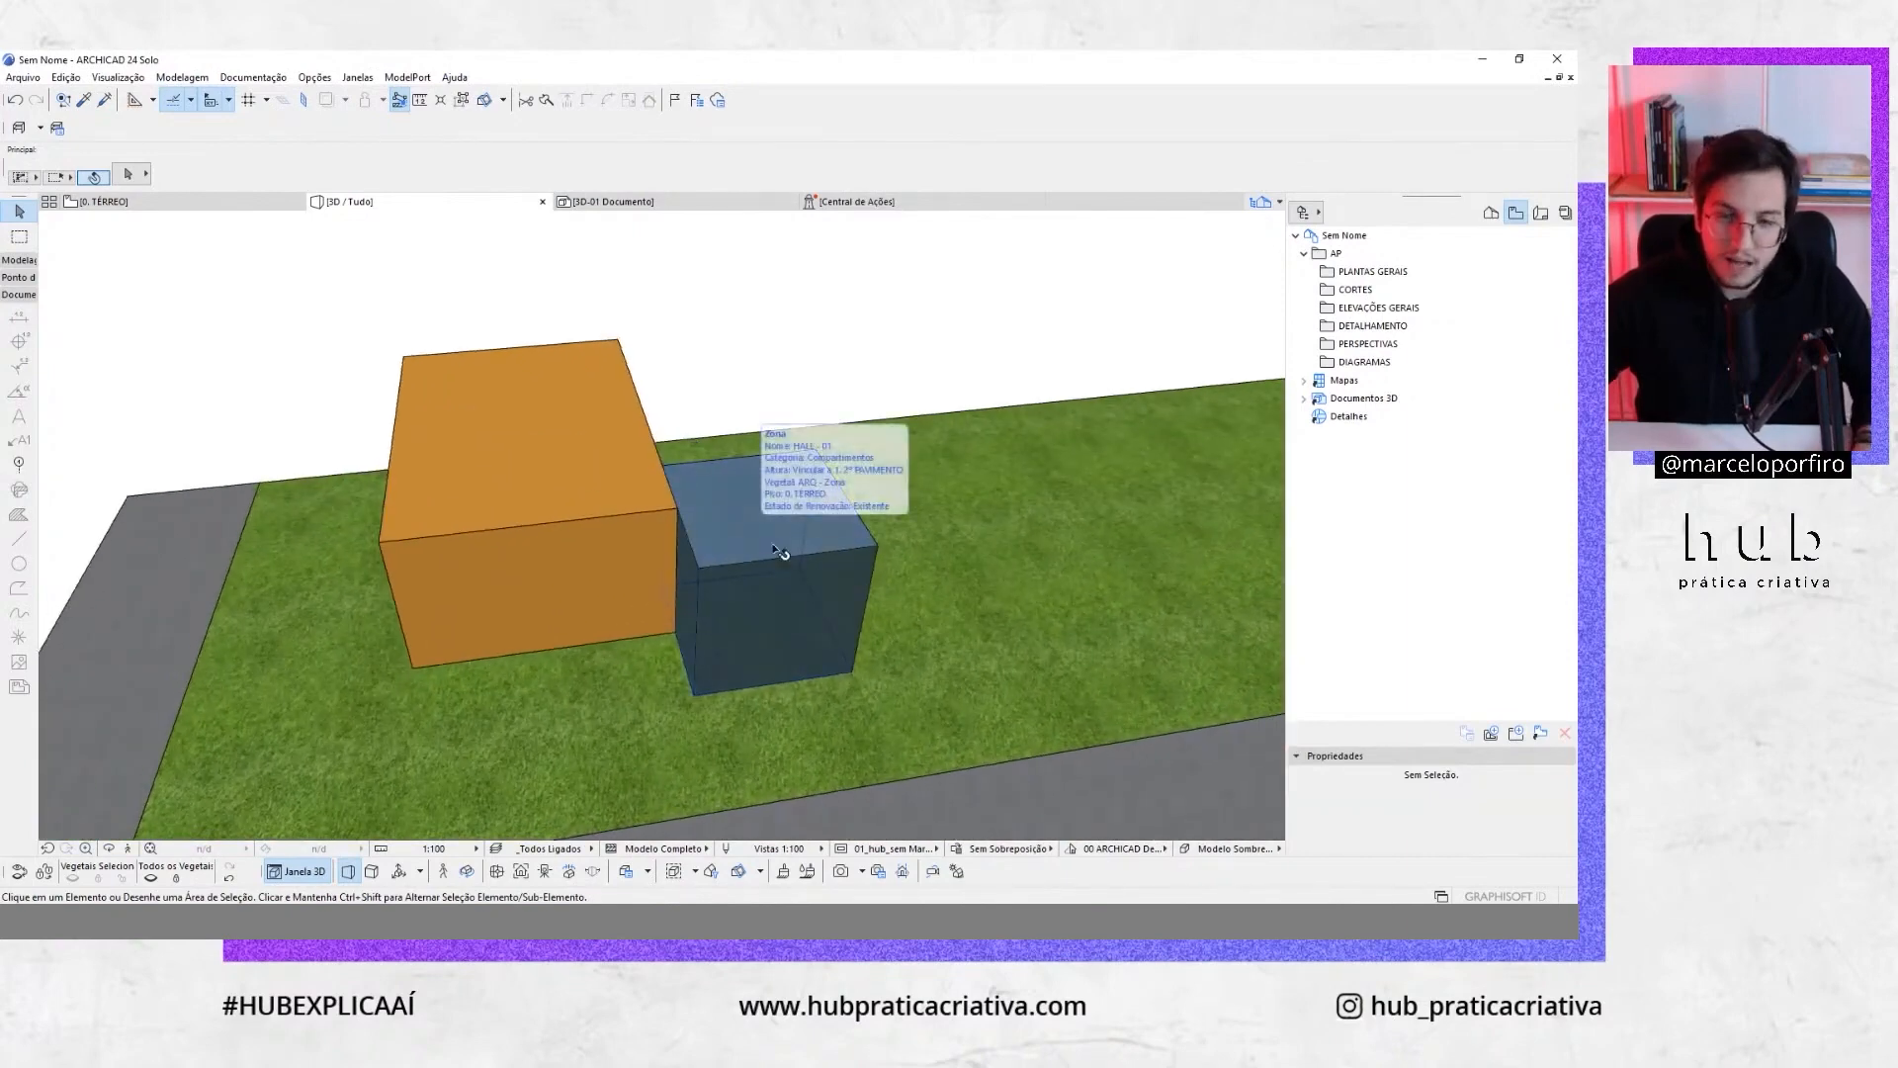
pyautogui.keyDown('shift'); pyautogui.moveTo(833, 640); pyautogui.dragTo(673, 631, button='middle'); pyautogui.keyUp('shift')
# On the floor plan, draw a 1200 by 400 cm zone from the HALL's northeast corner, against the garage, and place its stamp inside
pyautogui.press('F2')
pyautogui.scroll(1, 650, 573)
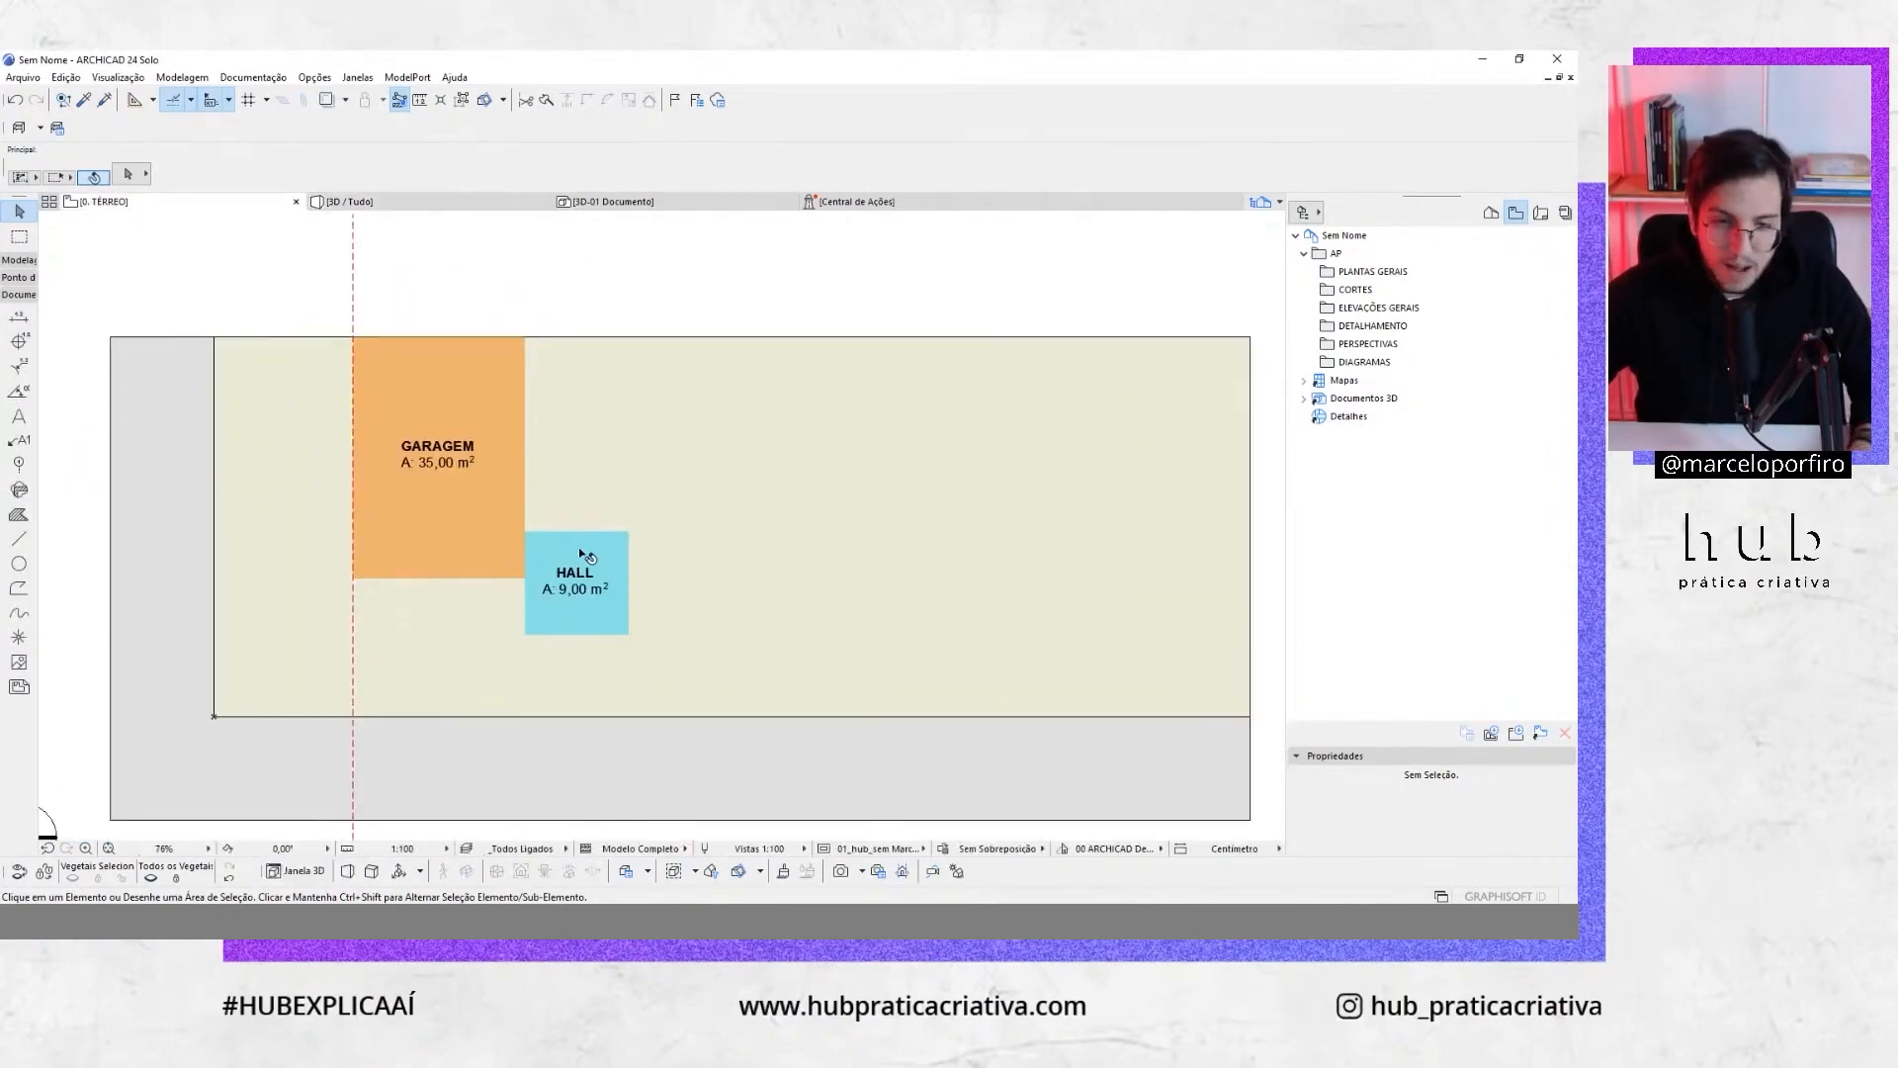
pyautogui.keyDown('alt'); pyautogui.click(523, 509); pyautogui.keyUp('alt')
pyautogui.moveTo(584, 573); pyautogui.dragTo(553, 594, button='middle')
pyautogui.click(496, 551)
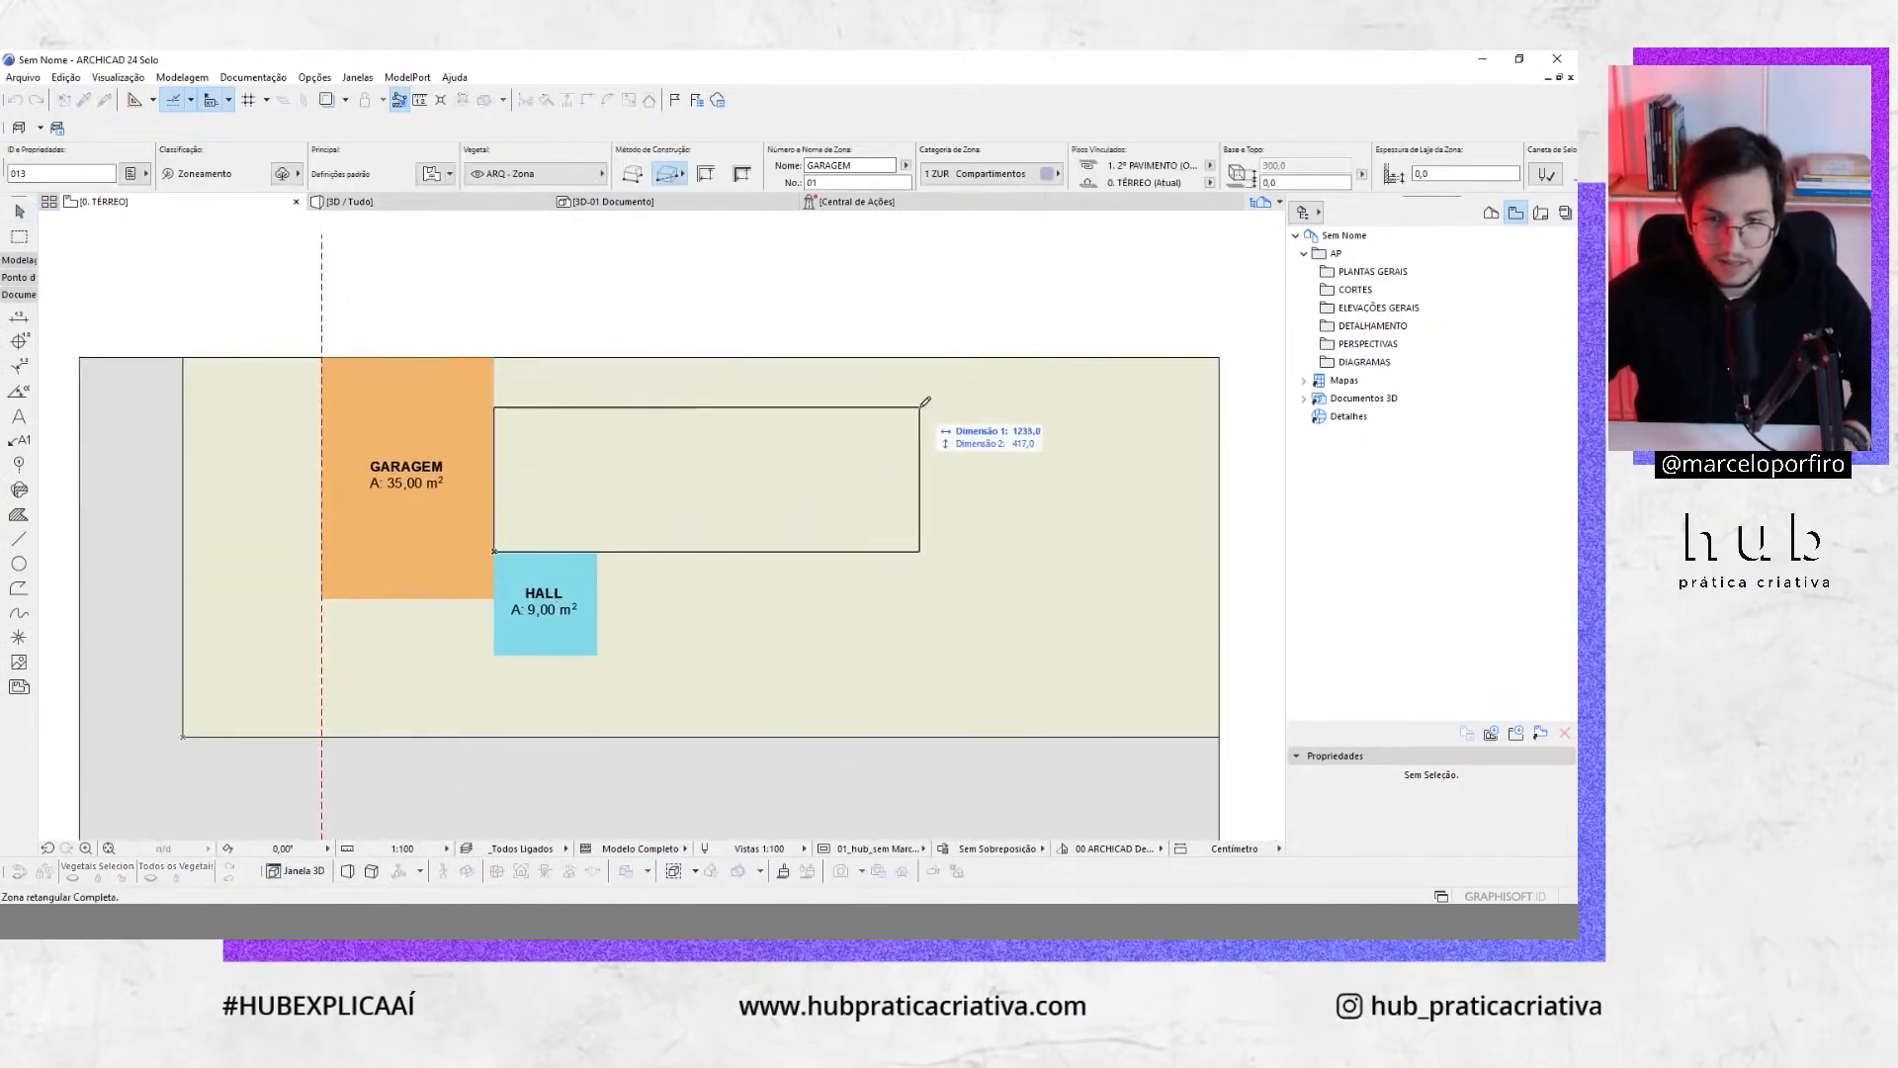
pyautogui.press('Tab')
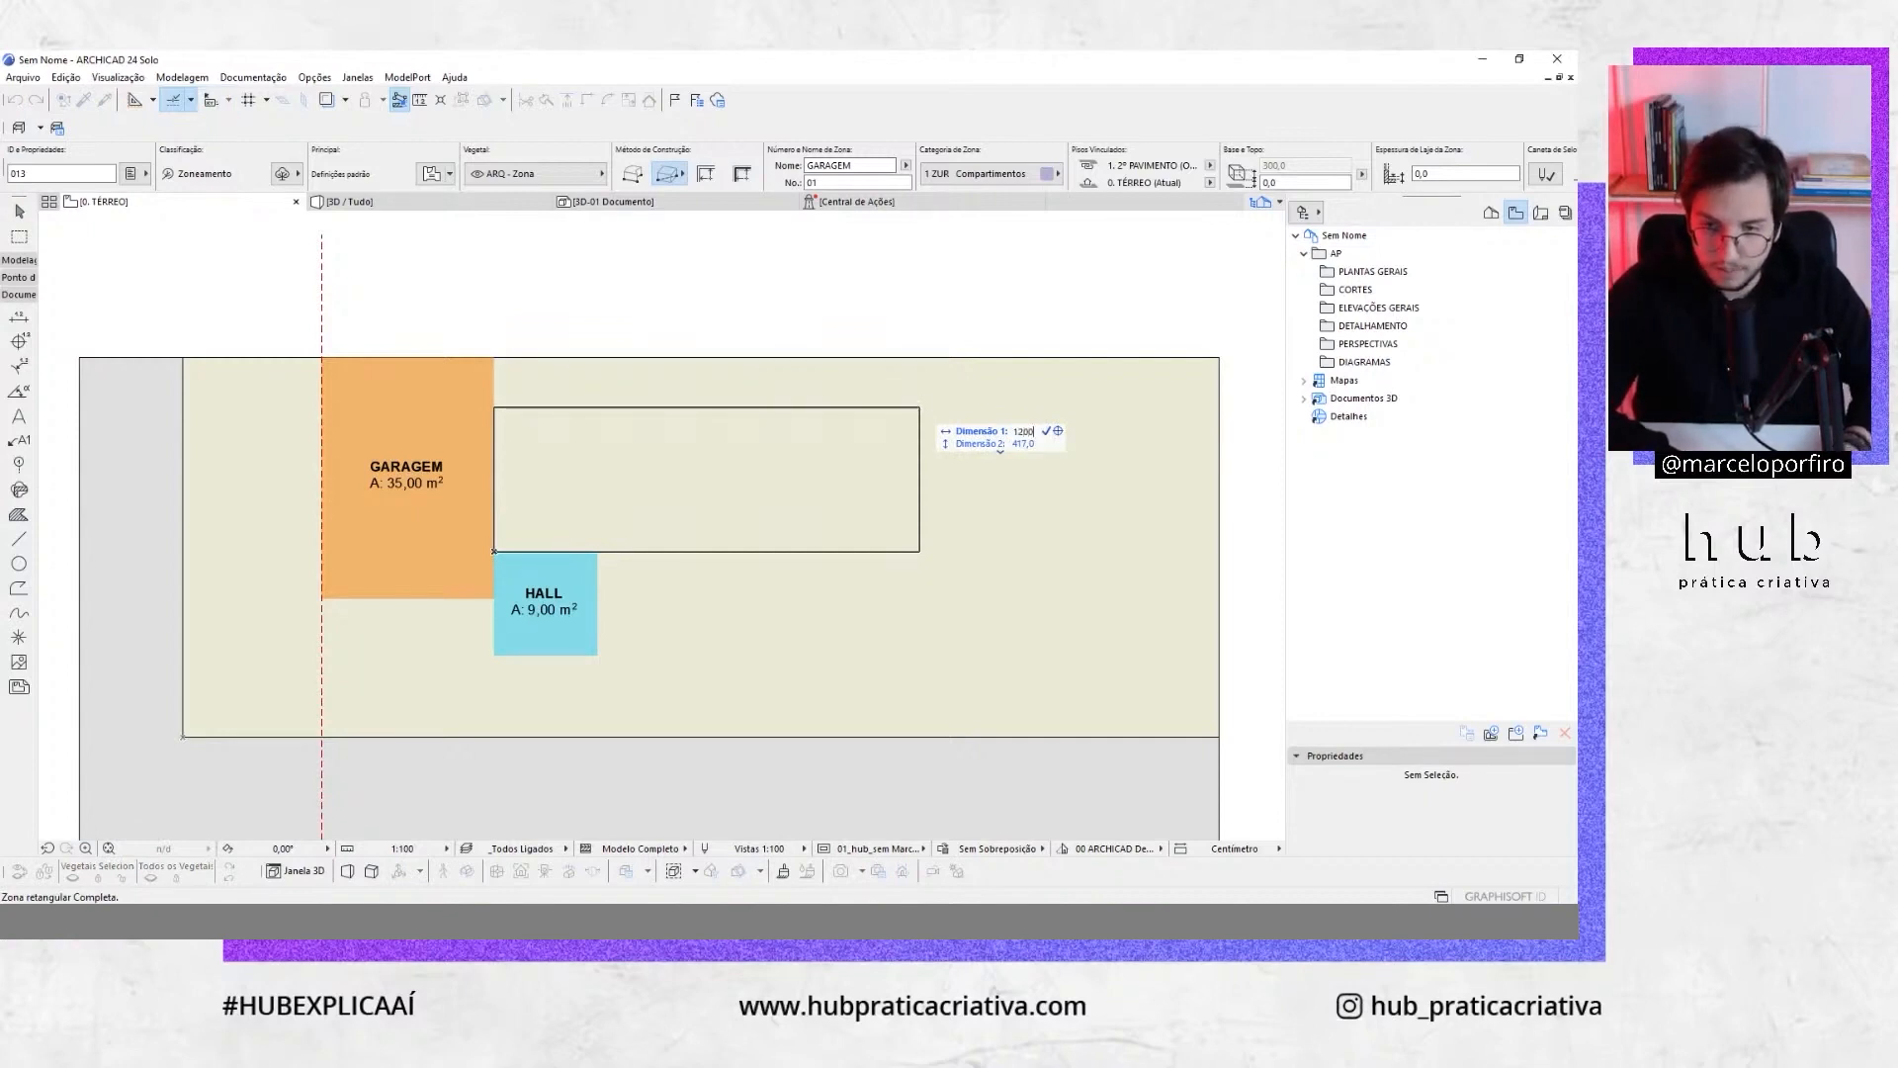
pyautogui.press('Tab')
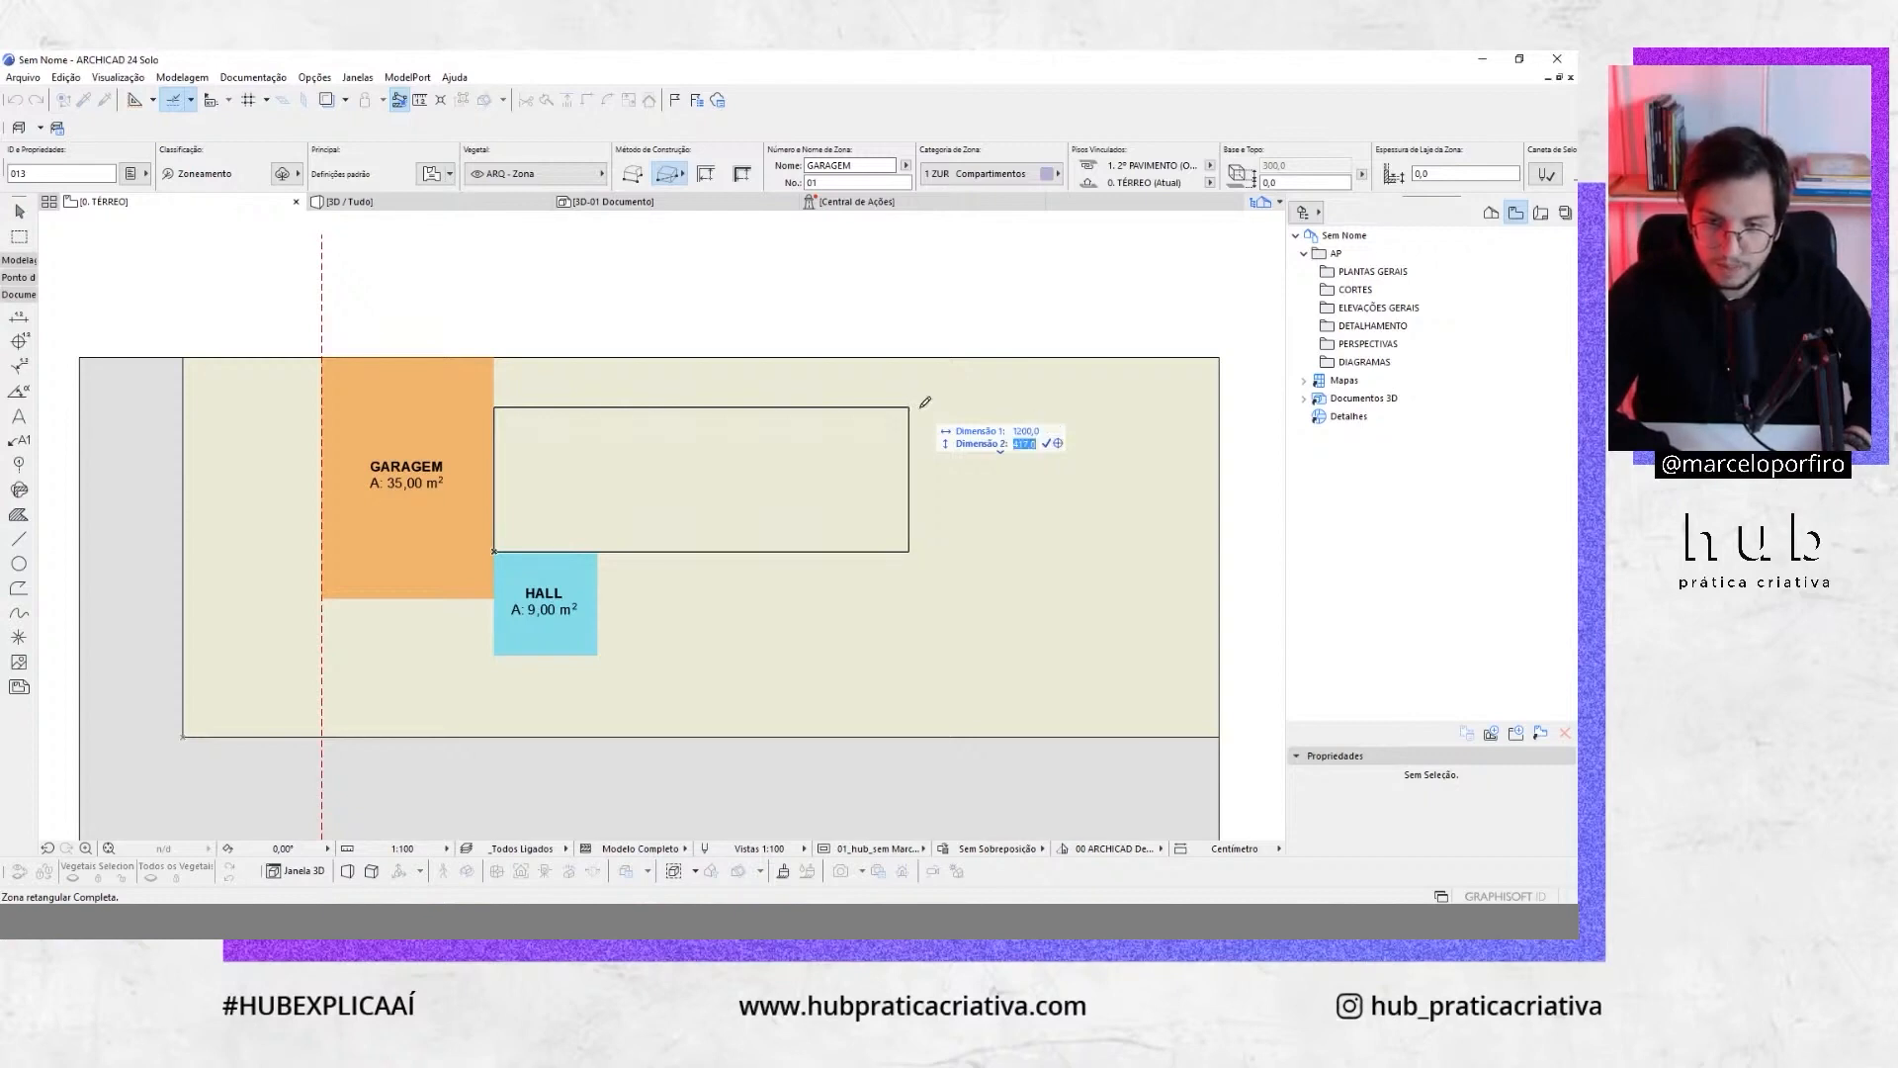
pyautogui.write('400')
pyautogui.press('Return')
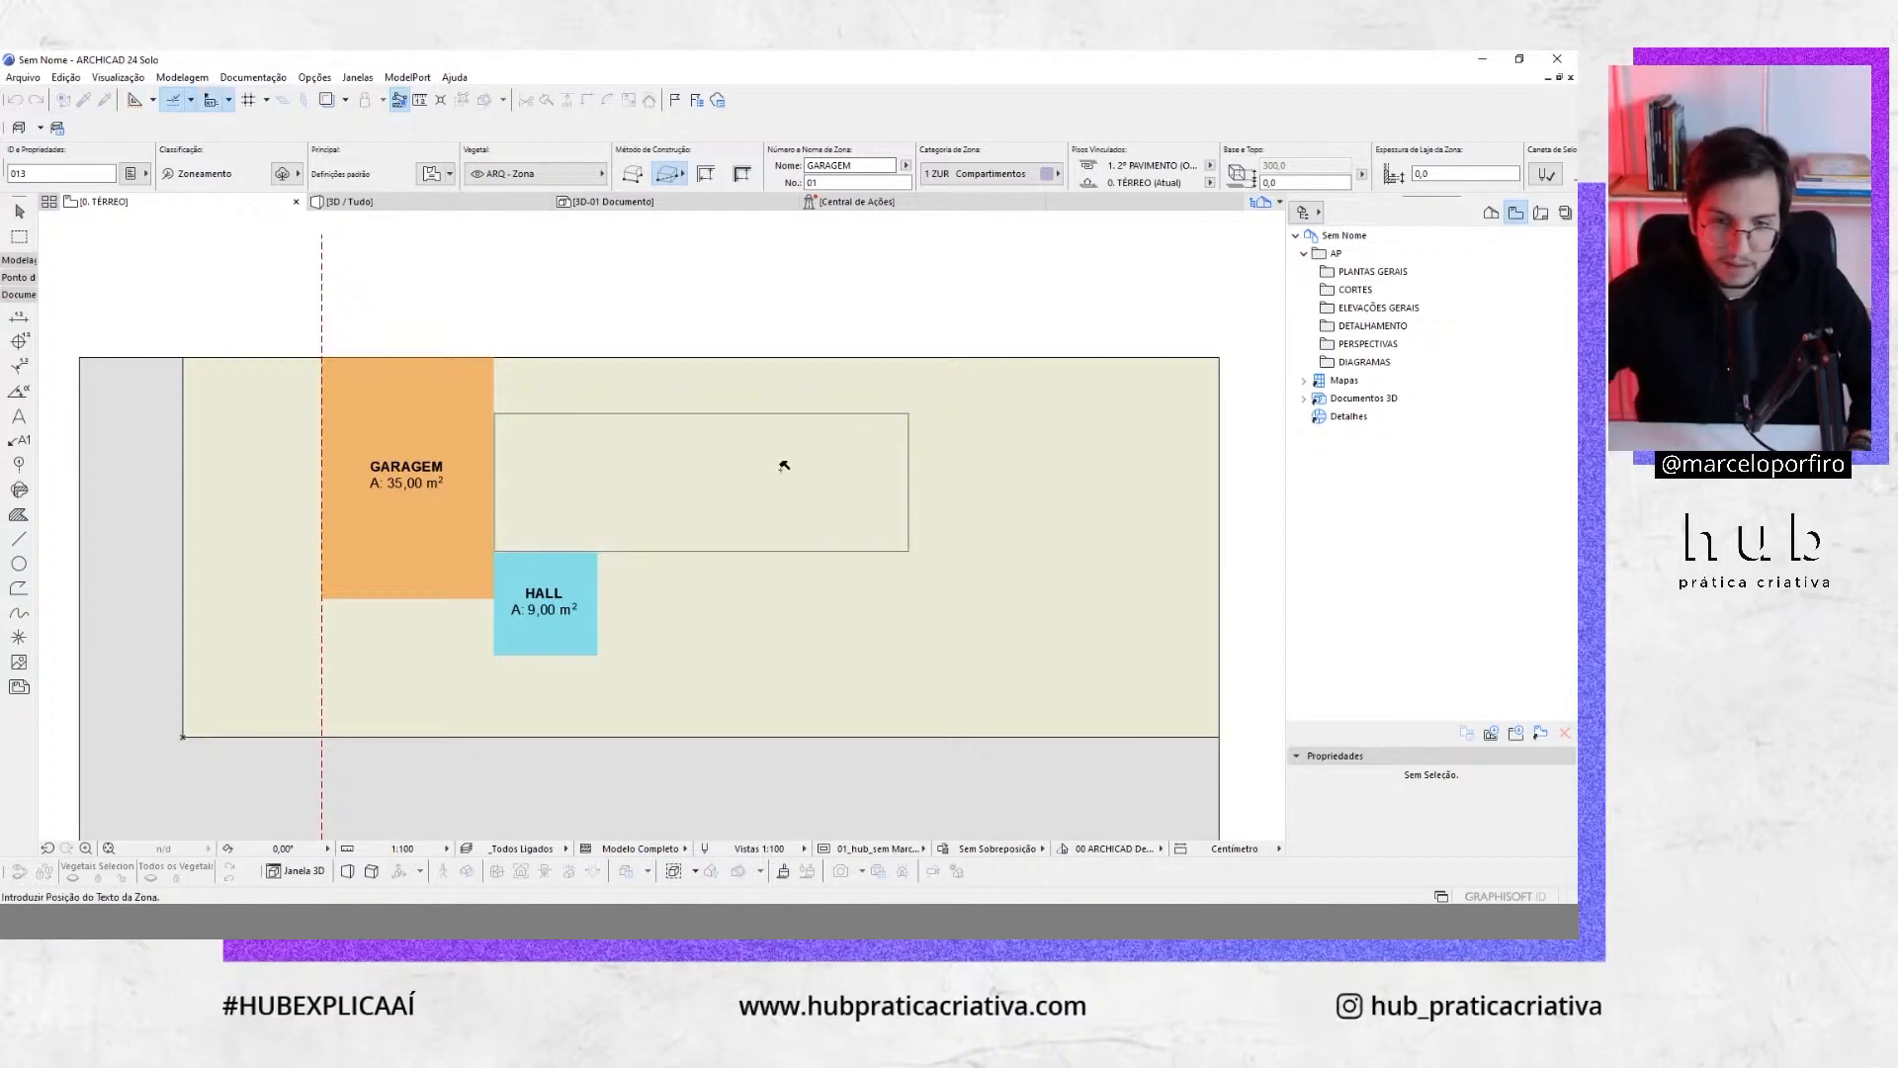
pyautogui.click(700, 484)
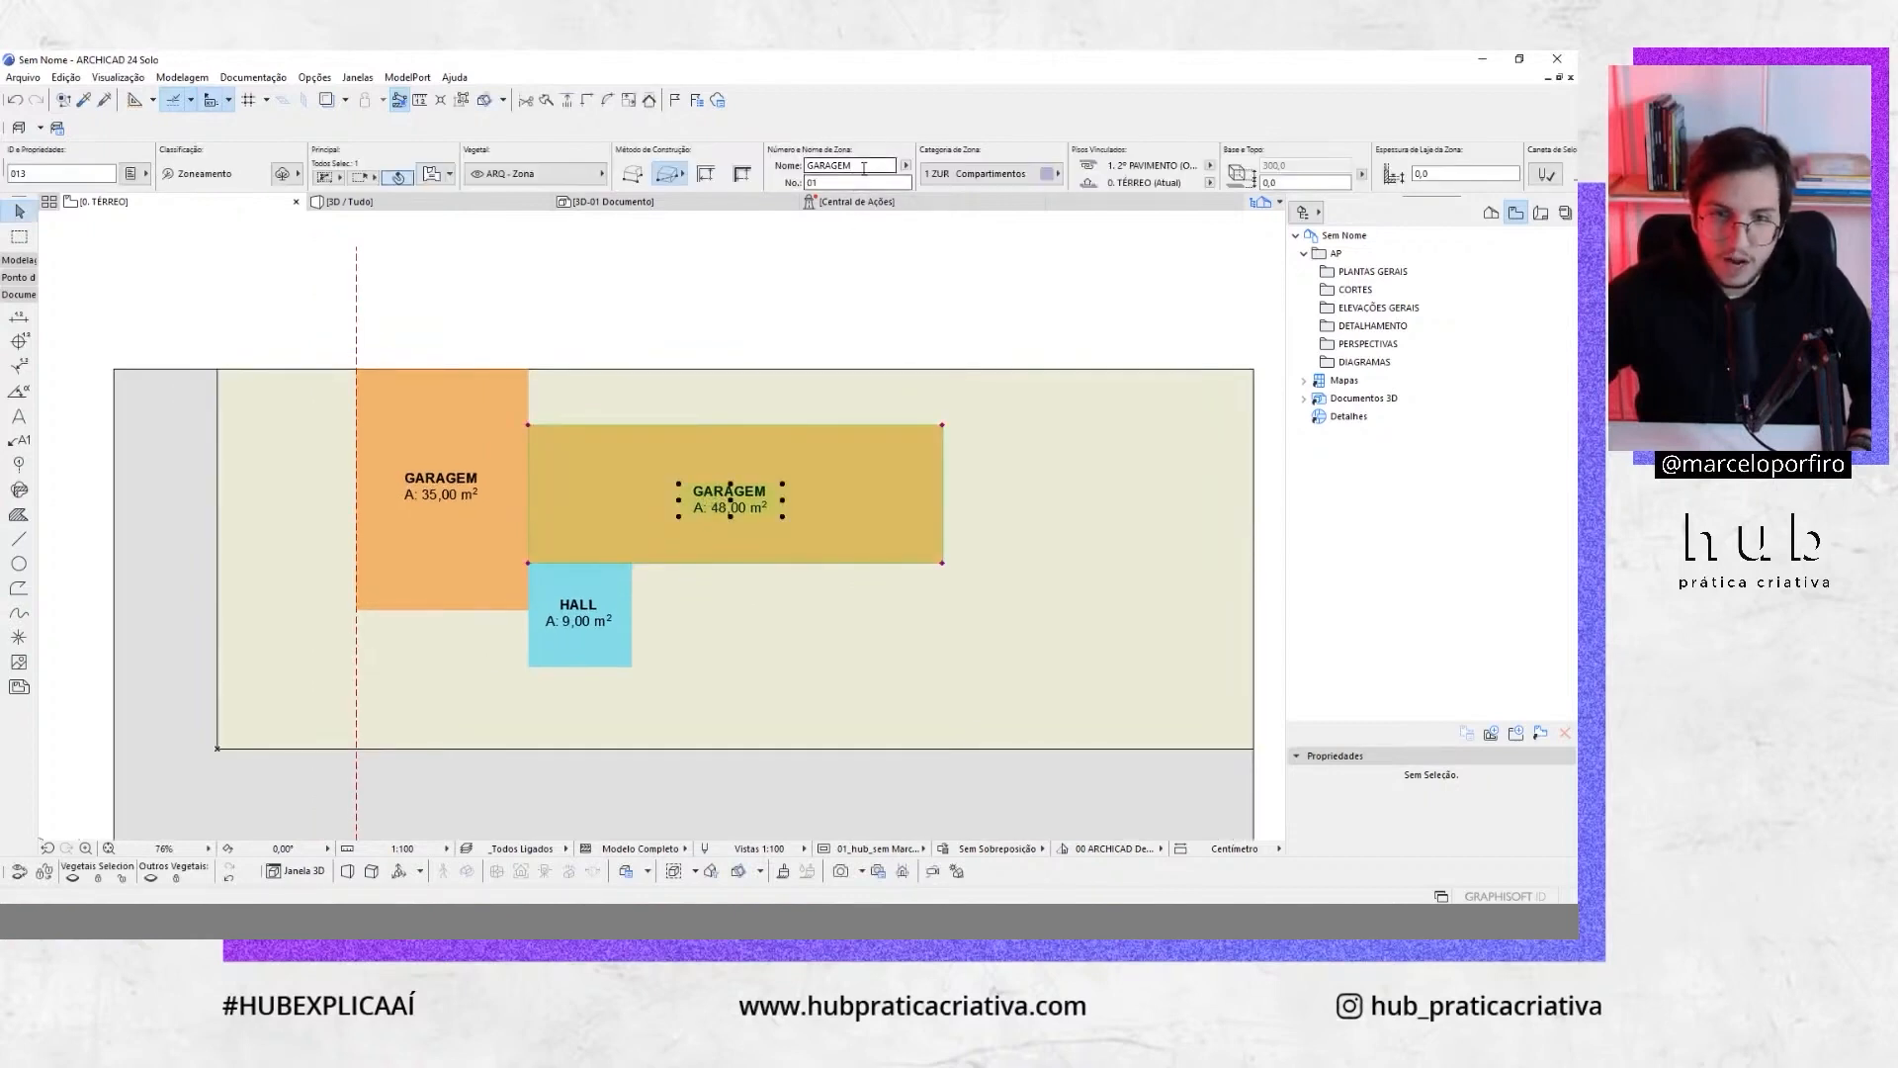
# Rename the selected 48 m² zone beside the garage as ÁREA SOCIAL
pyautogui.doubleClick(863, 168)
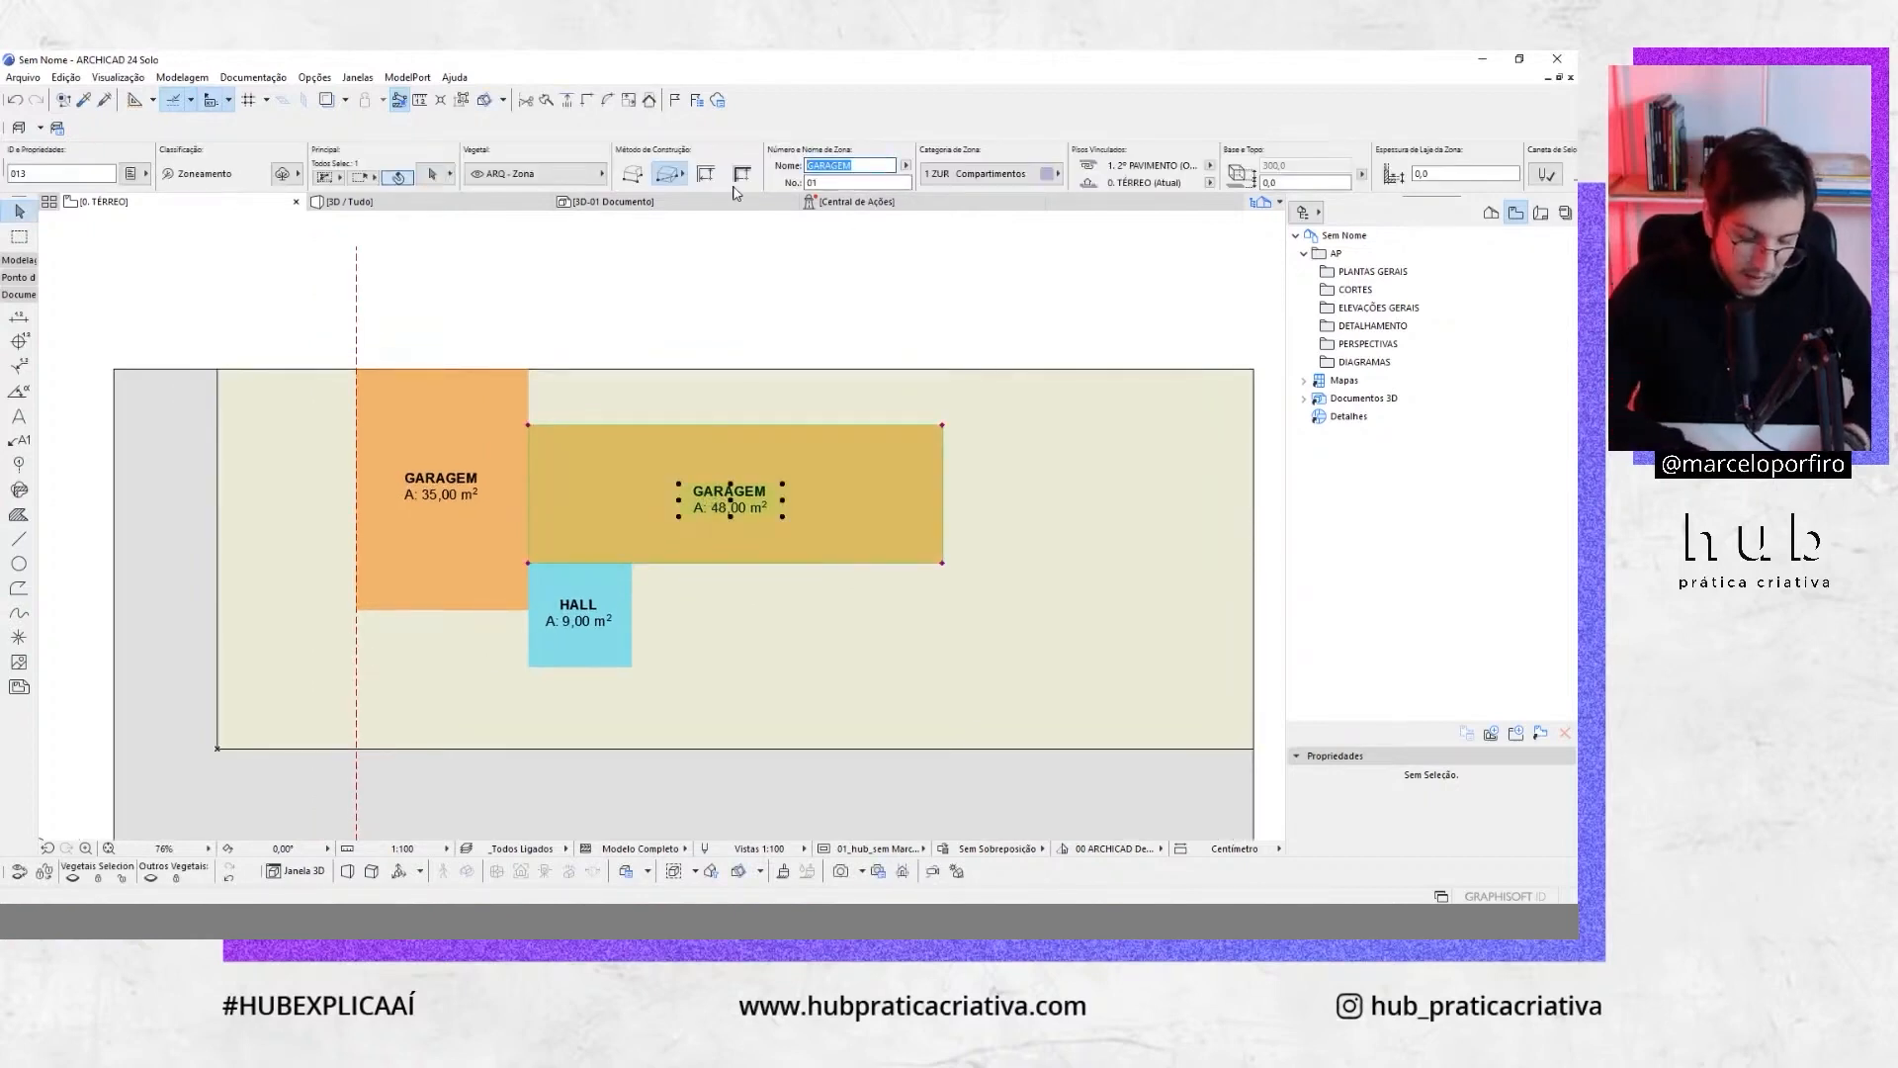
pyautogui.write('áR')
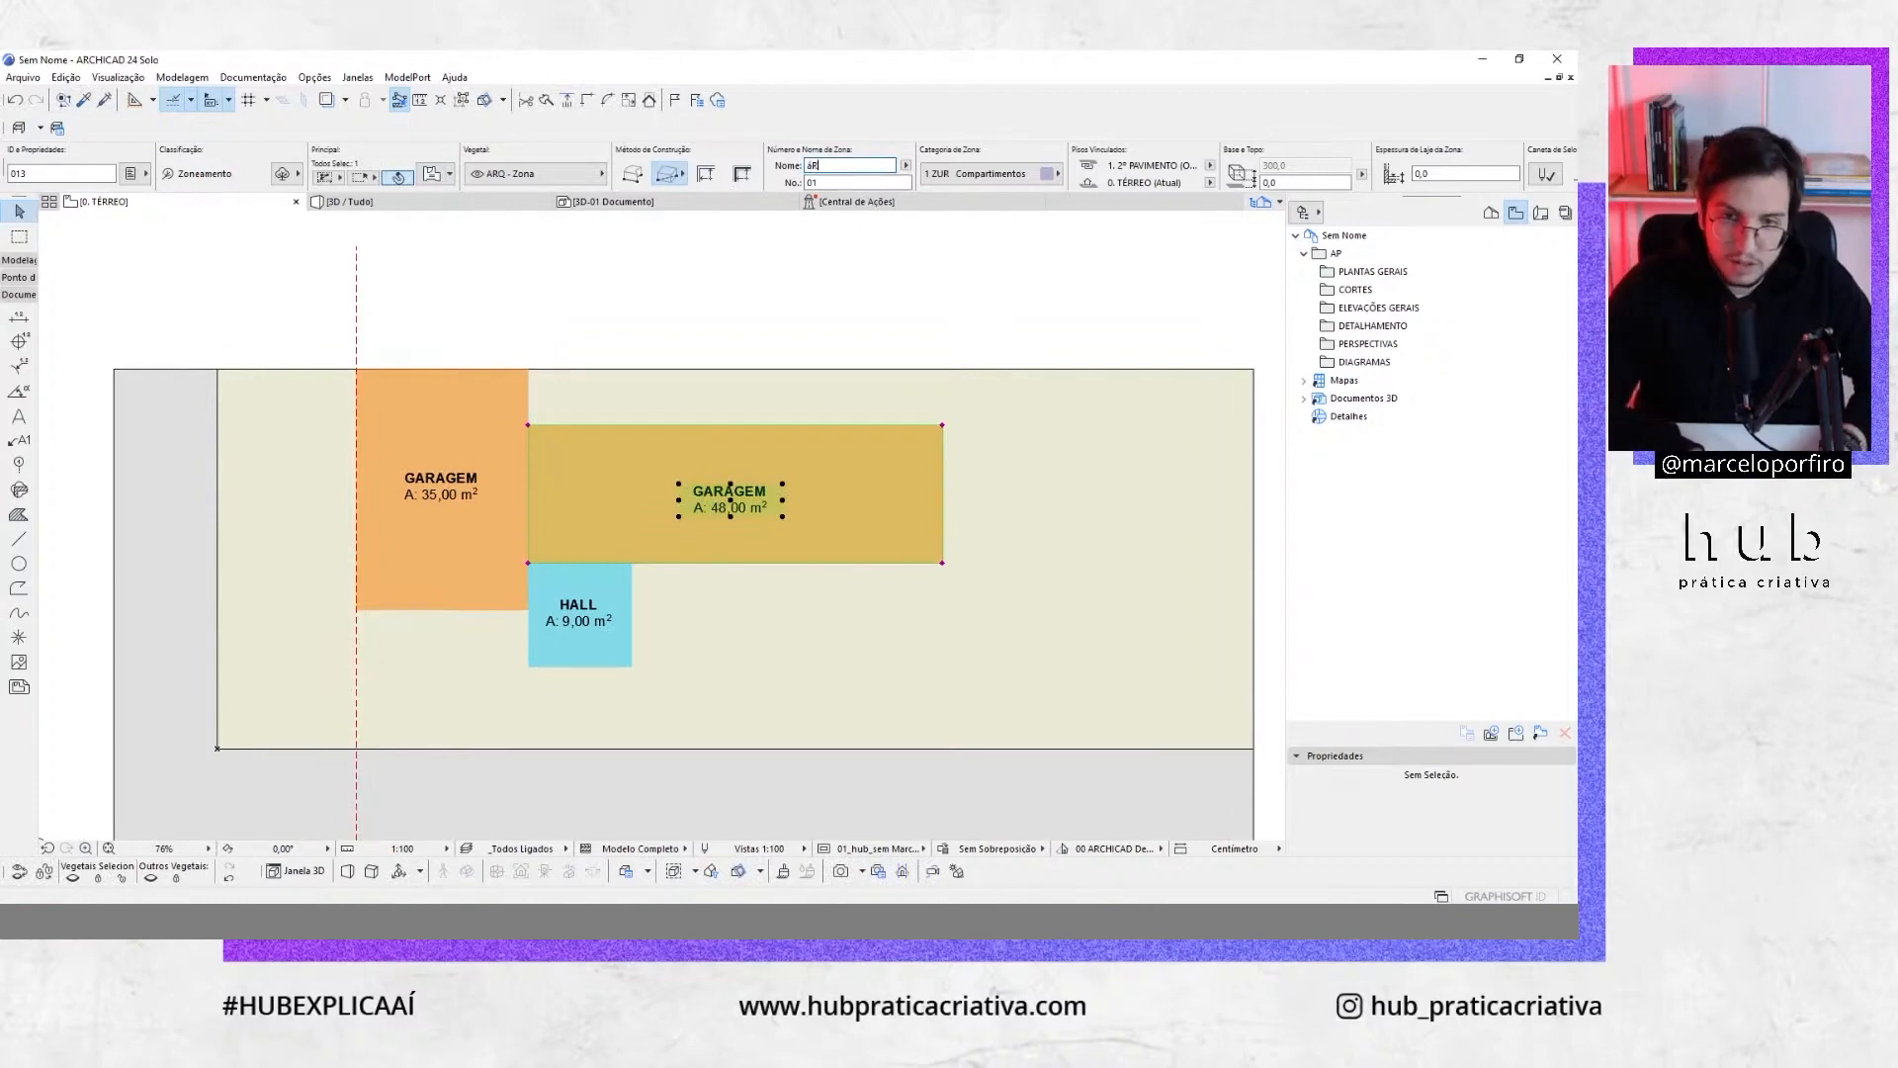
pyautogui.press('capslock')
pyautogui.press('BackSpace')
pyautogui.press('BackSpace')
pyautogui.press('capslock')
pyautogui.write('A')
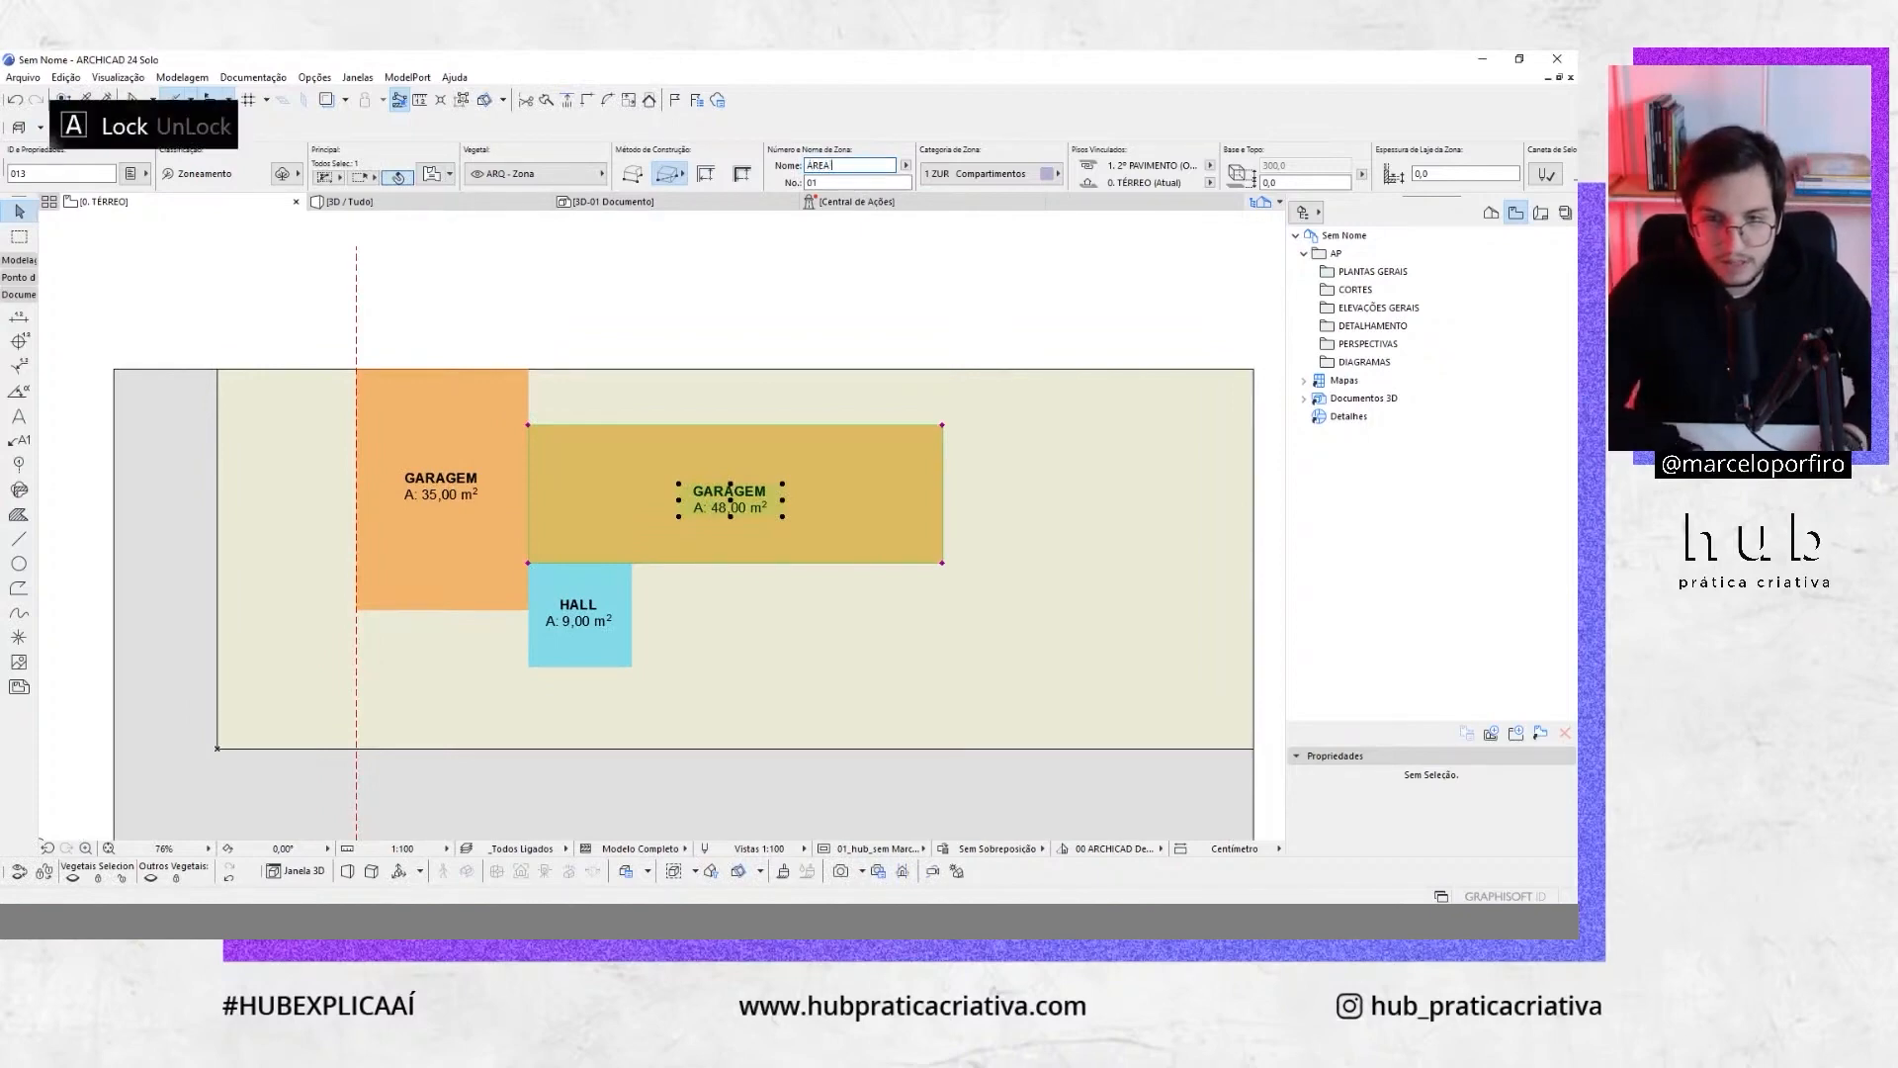
pyautogui.write('REA SOCIAL')
pyautogui.press('Return')
# Set the ÁREA SOCIAL zone's plan fill colour to yellow, pen 100
pyautogui.doubleClick(627, 477)
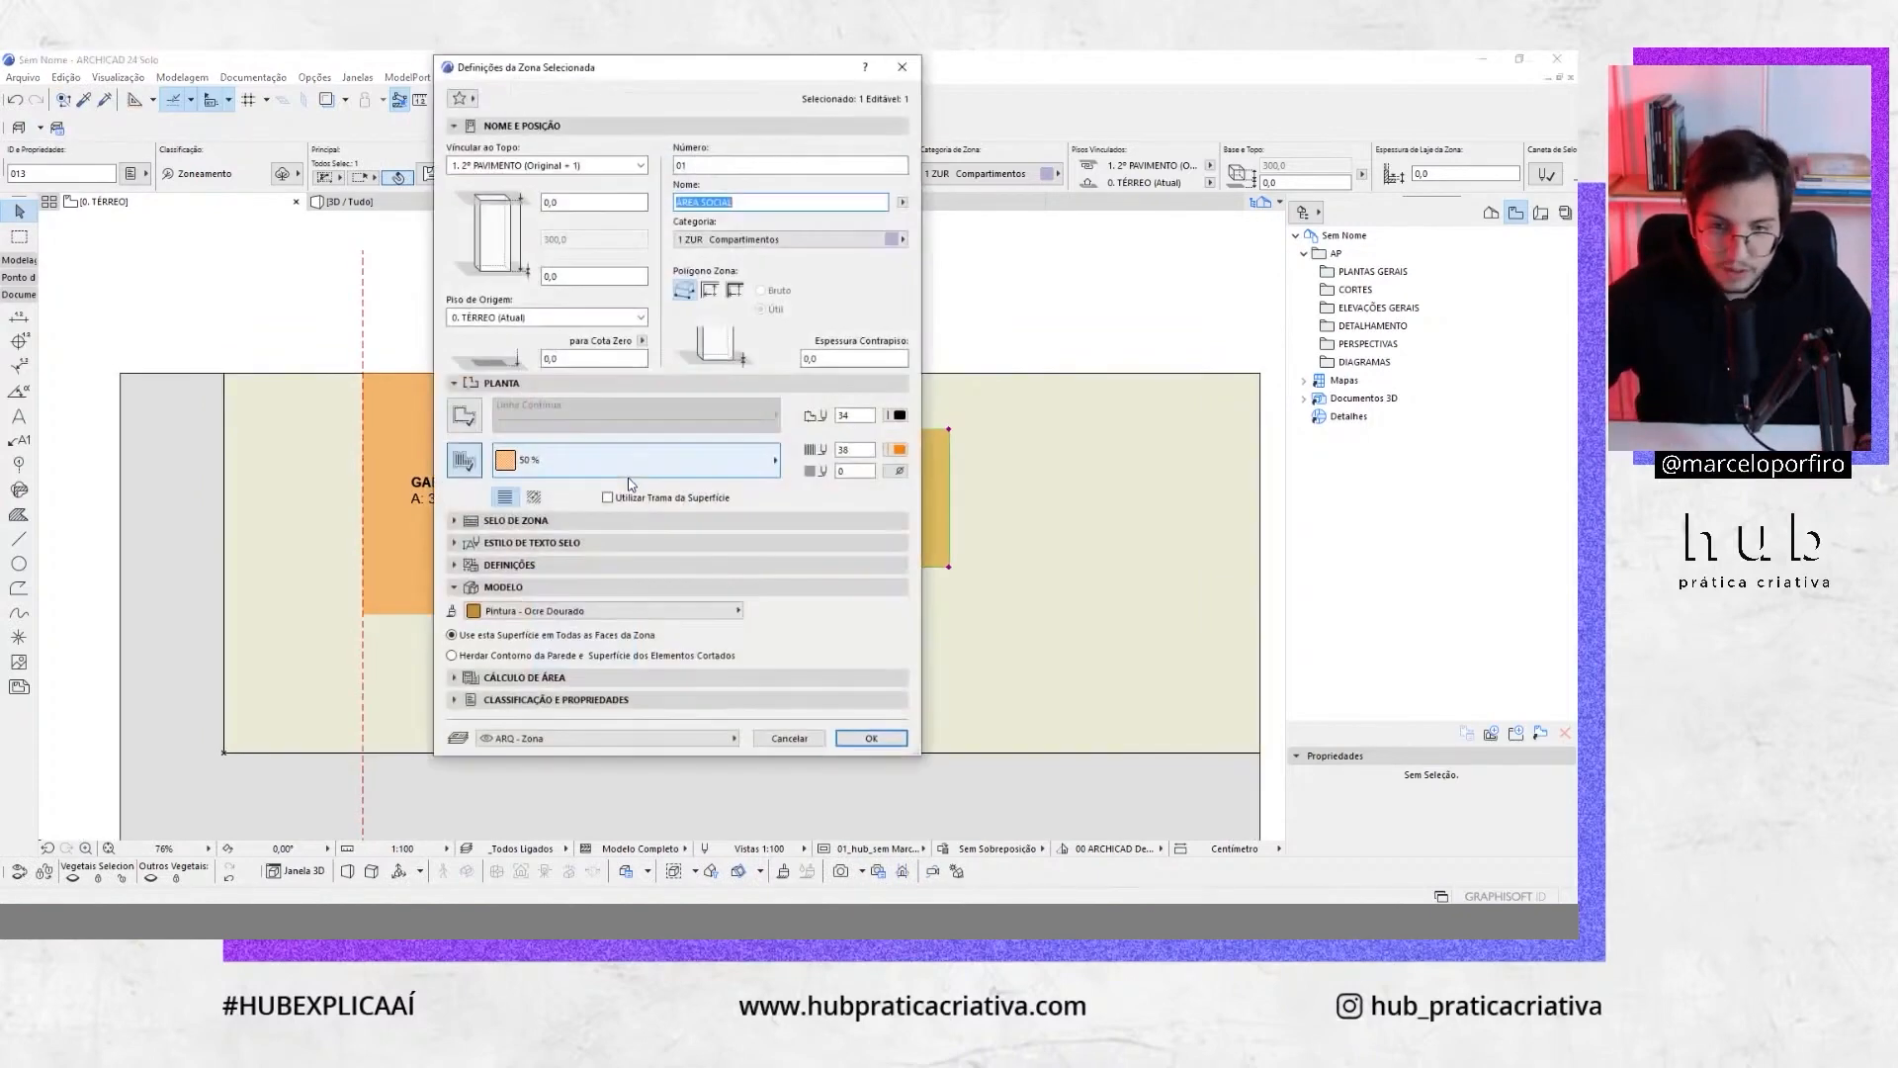
pyautogui.click(899, 448)
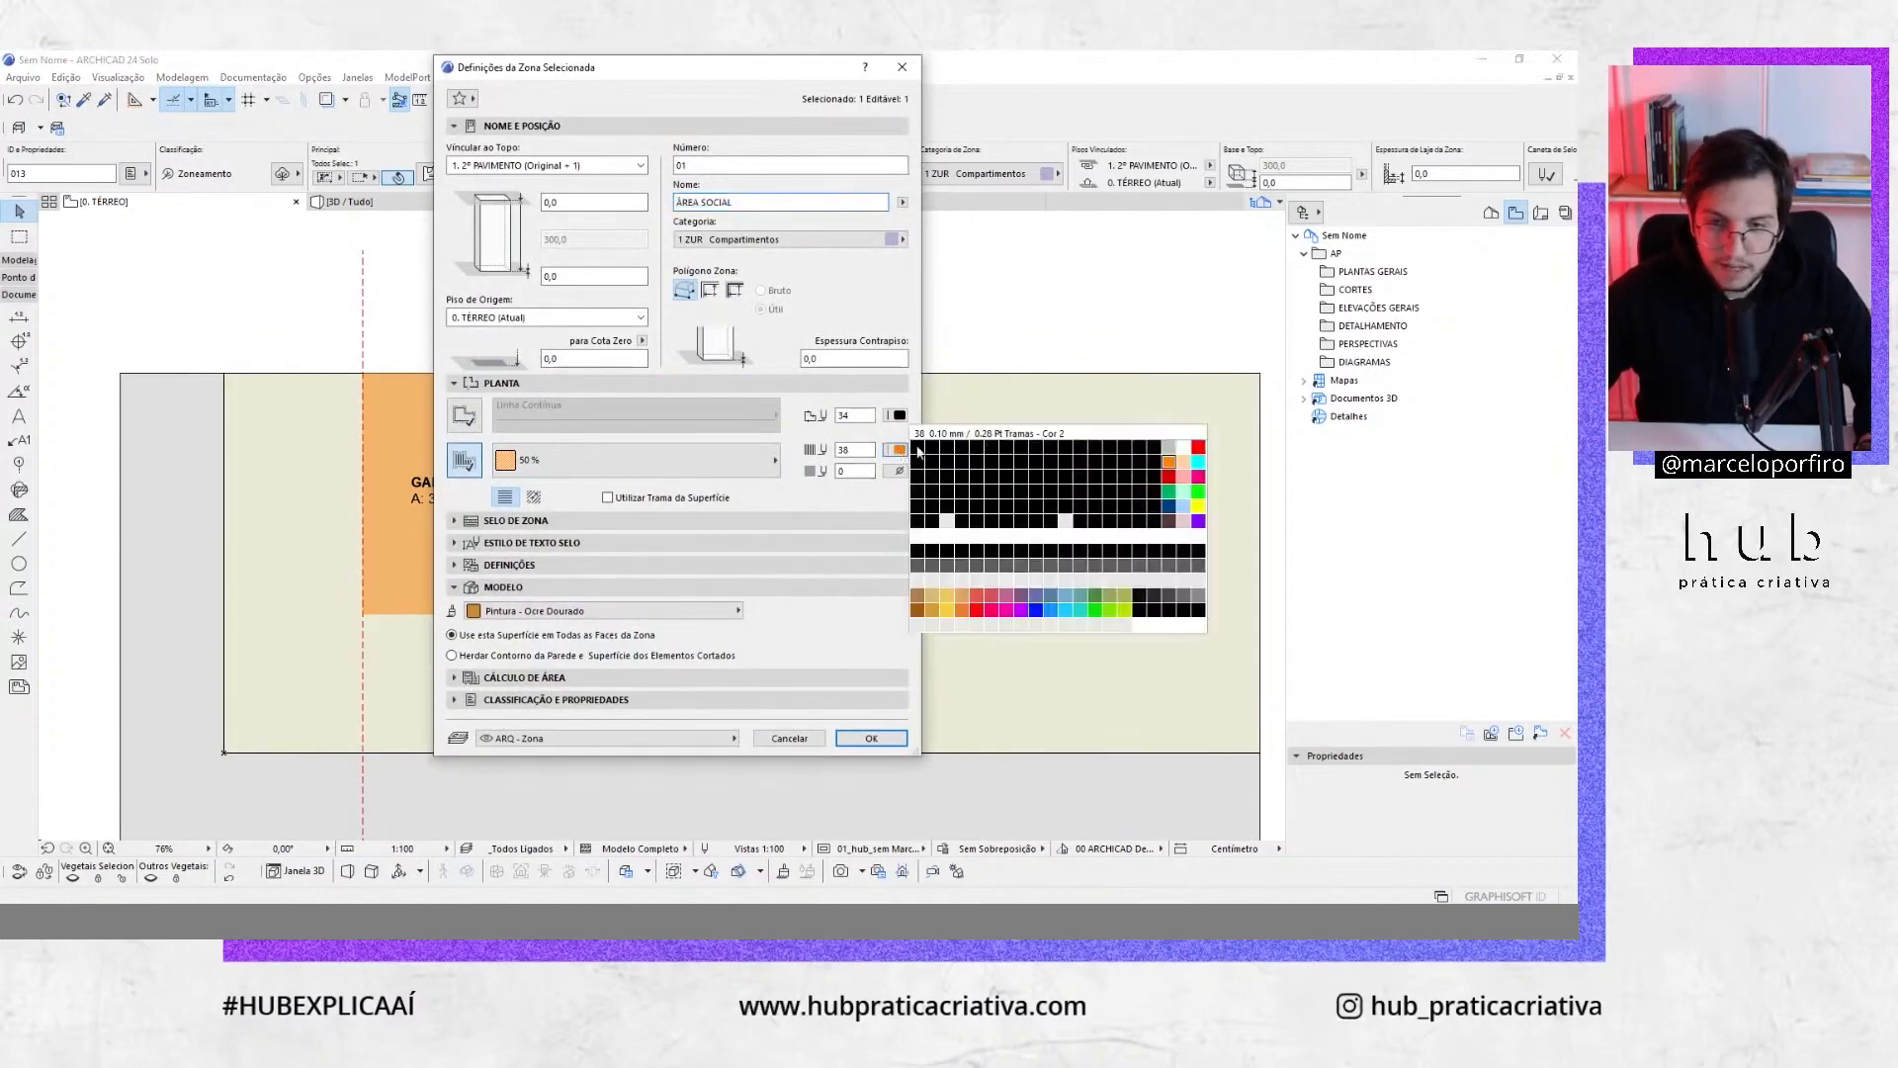
pyautogui.click(1198, 509)
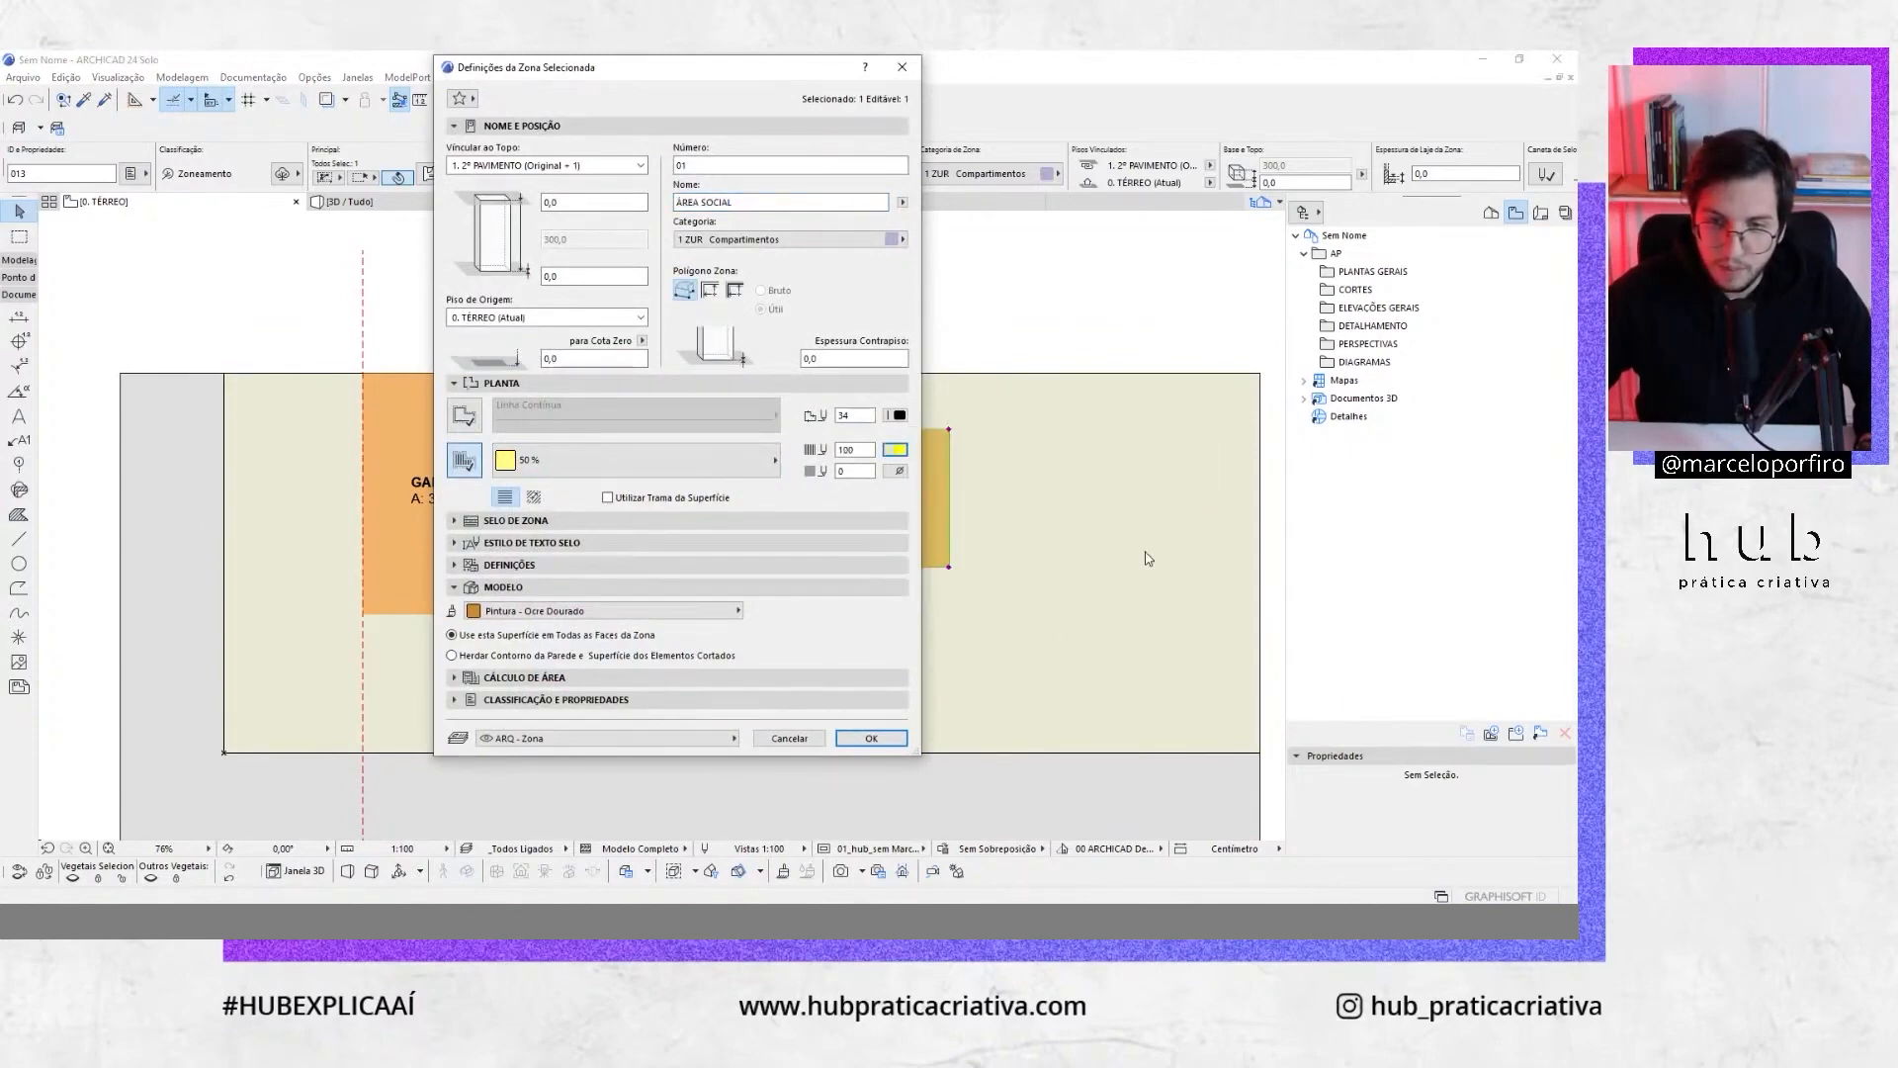
pyautogui.click(872, 738)
pyautogui.moveTo(838, 521); pyautogui.dragTo(768, 535, button='middle')
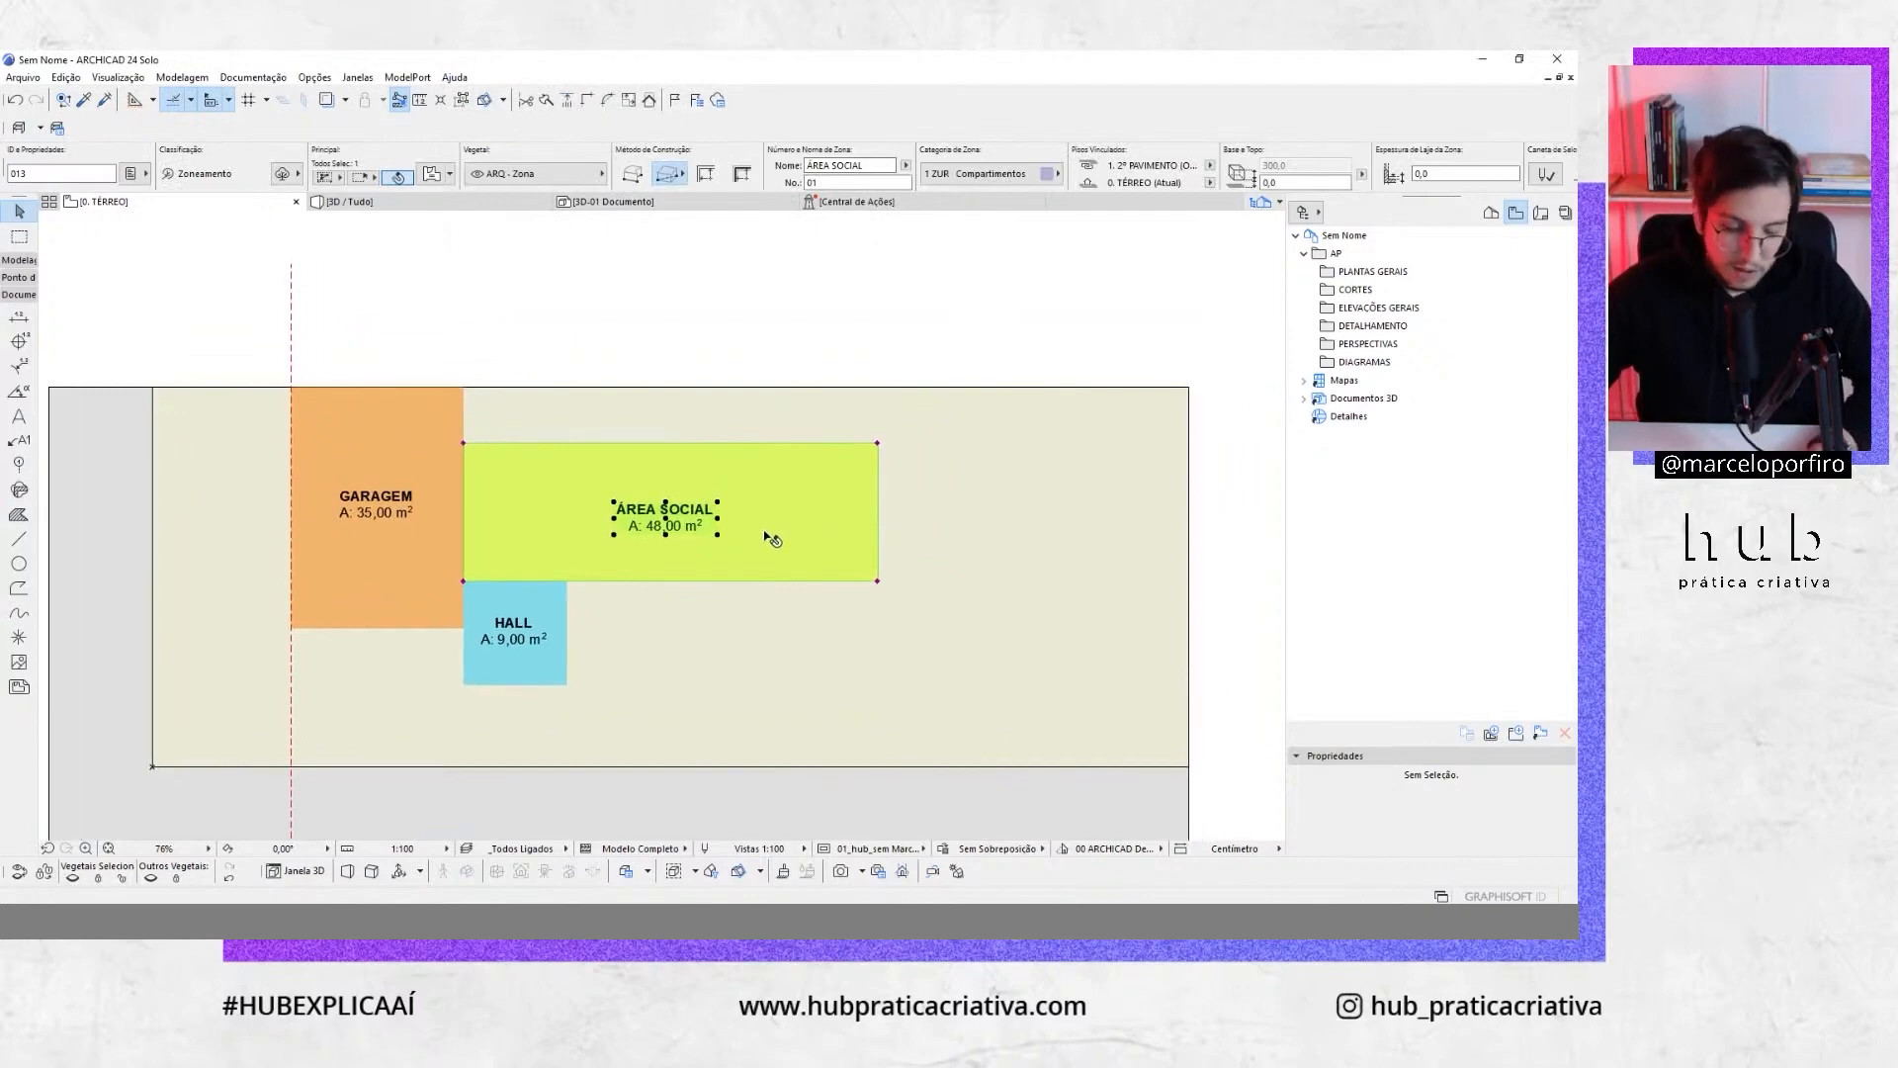
# Set the ÁREA SOCIAL zone's model surface to Pintura - Amarelo Cádmio and look over its volume in 3D
pyautogui.doubleClick(770, 537)
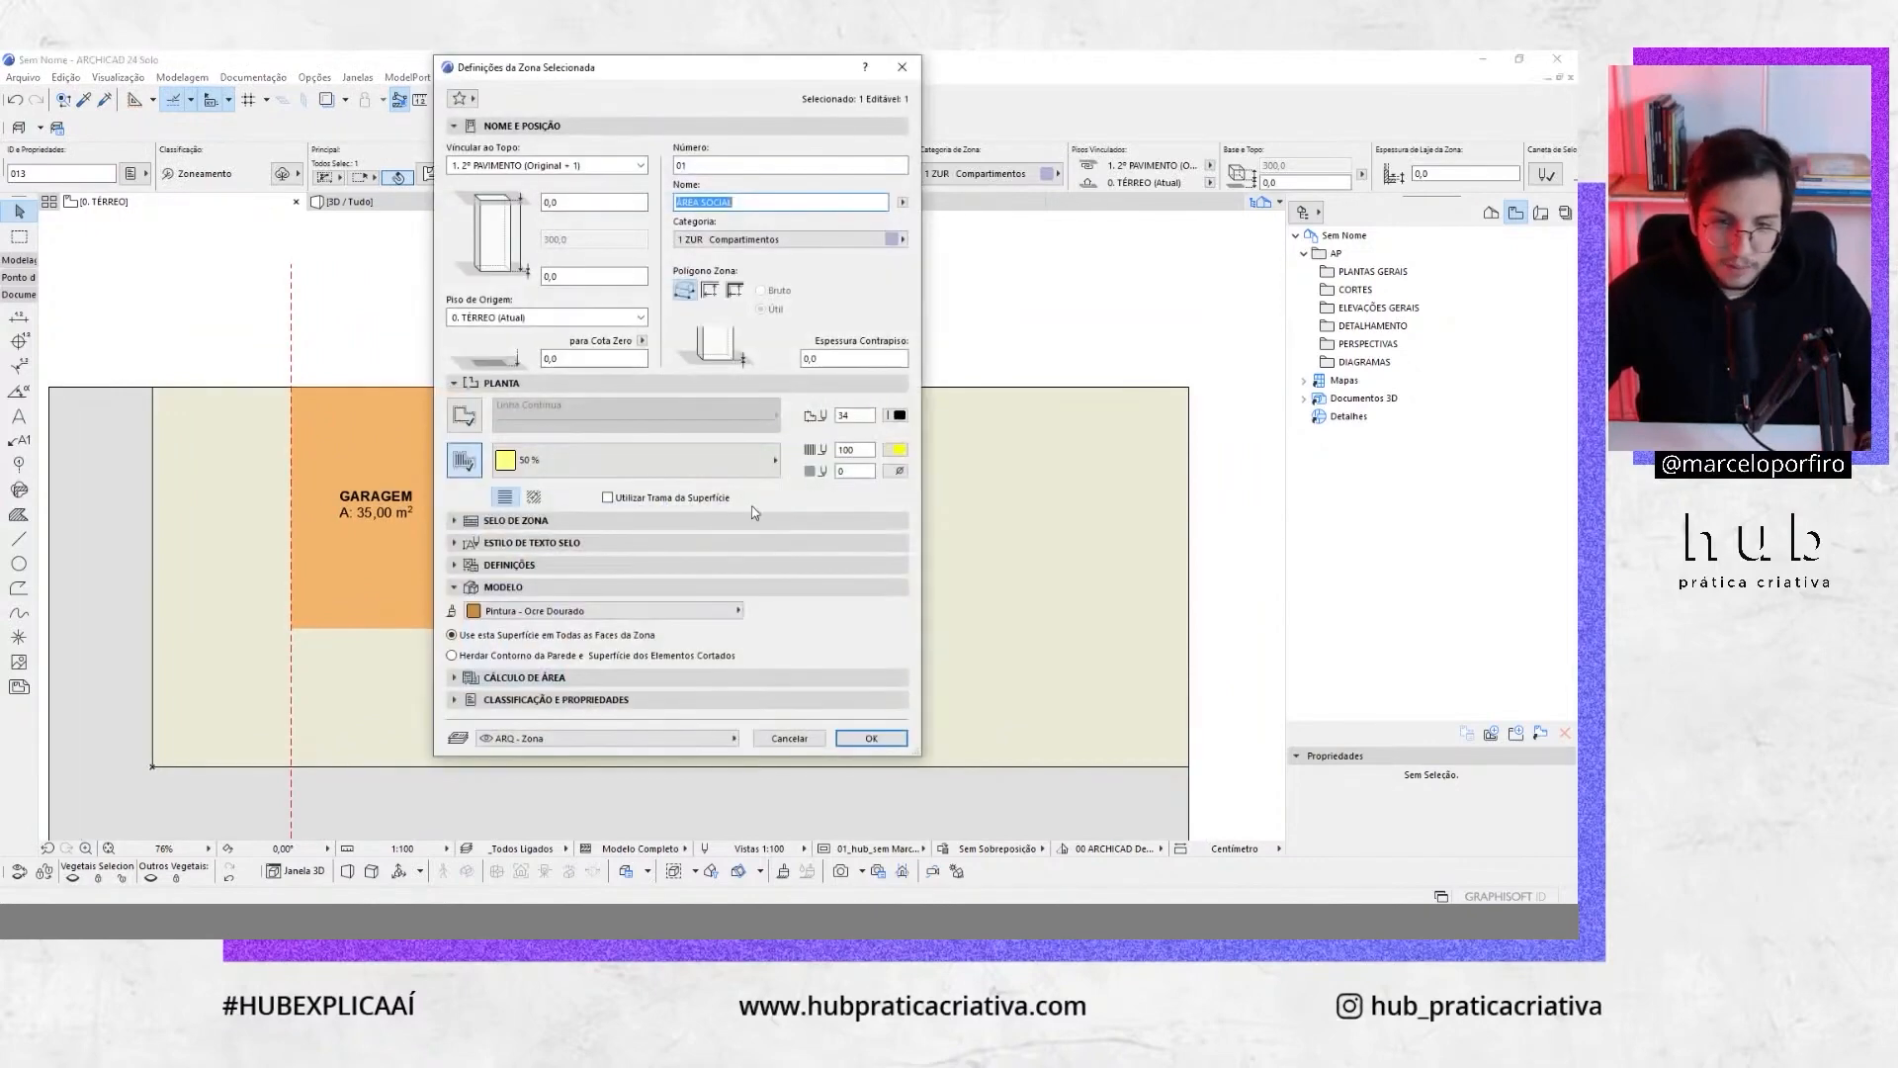
pyautogui.click(549, 613)
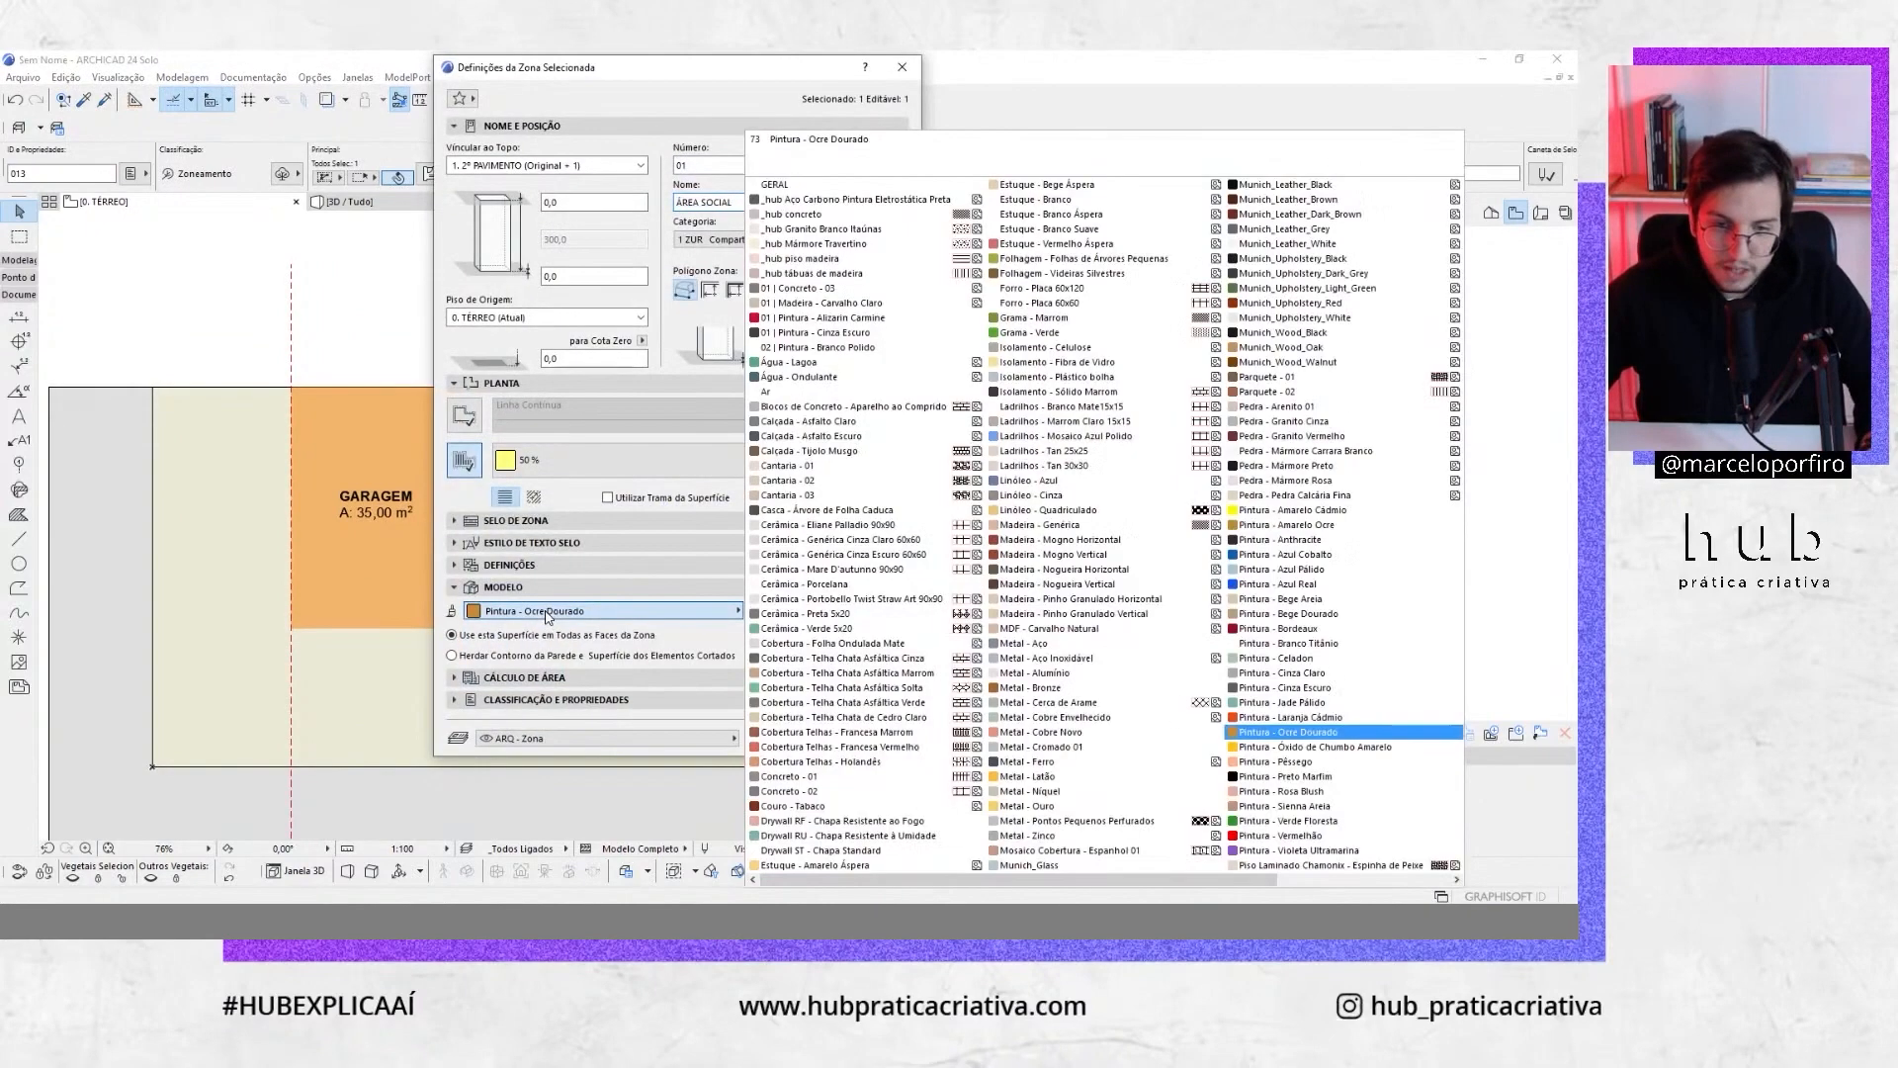
pyautogui.click(1295, 511)
pyautogui.click(868, 740)
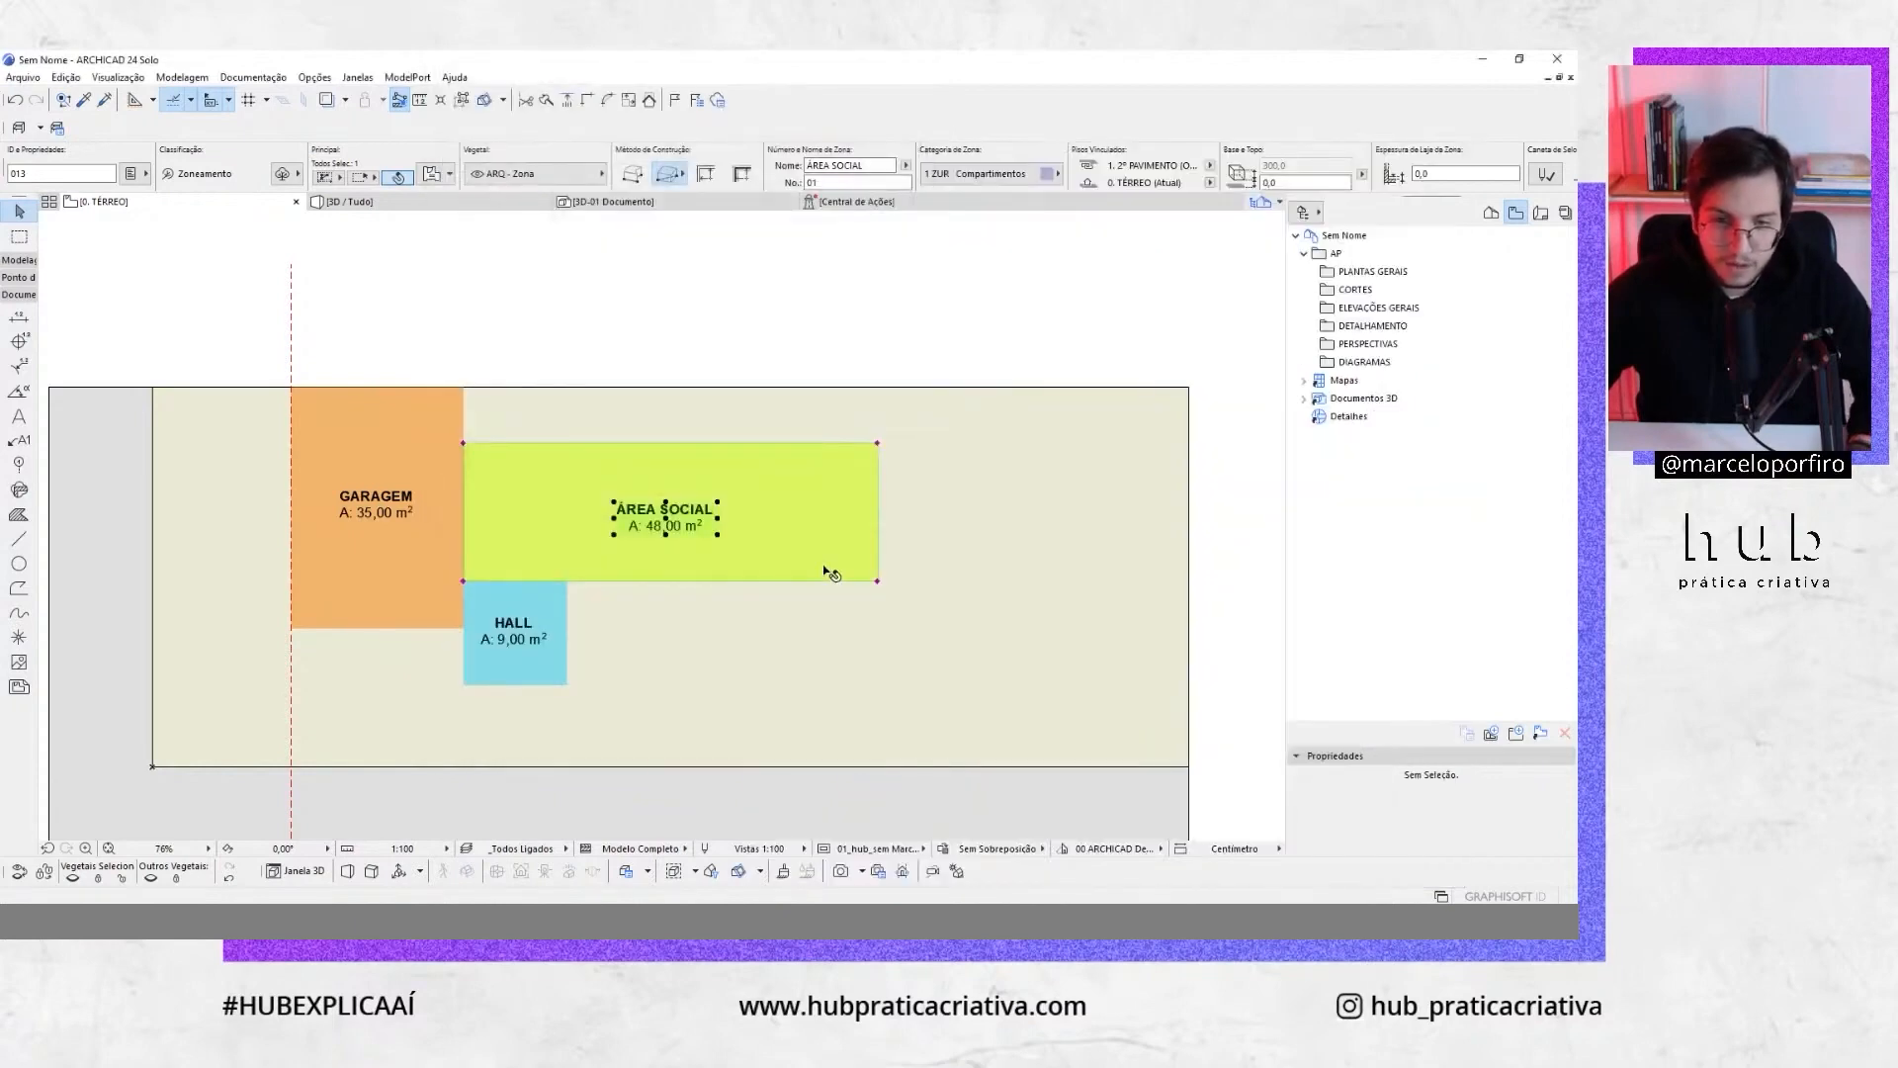
pyautogui.press('Escape')
pyautogui.press('F3')
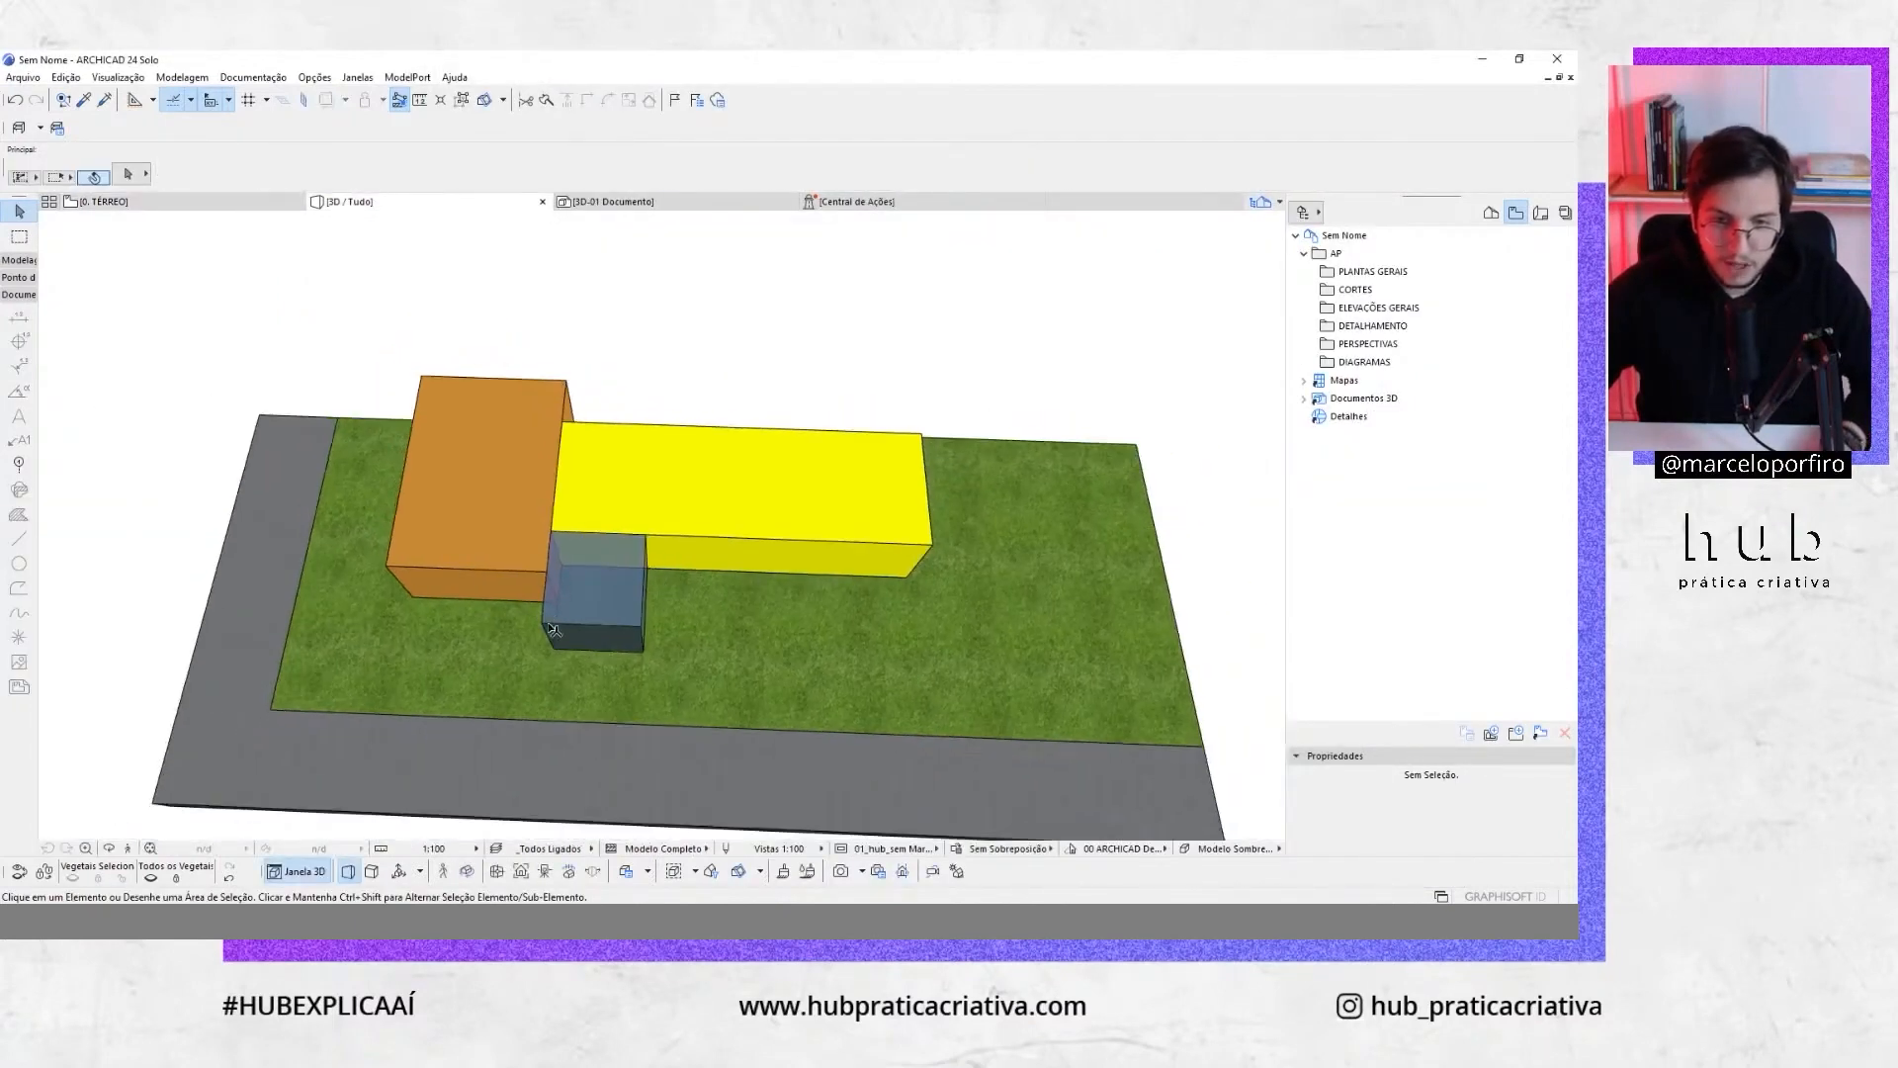
pyautogui.keyDown('shift'); pyautogui.moveTo(551, 628); pyautogui.dragTo(816, 565, button='middle'); pyautogui.keyUp('shift')
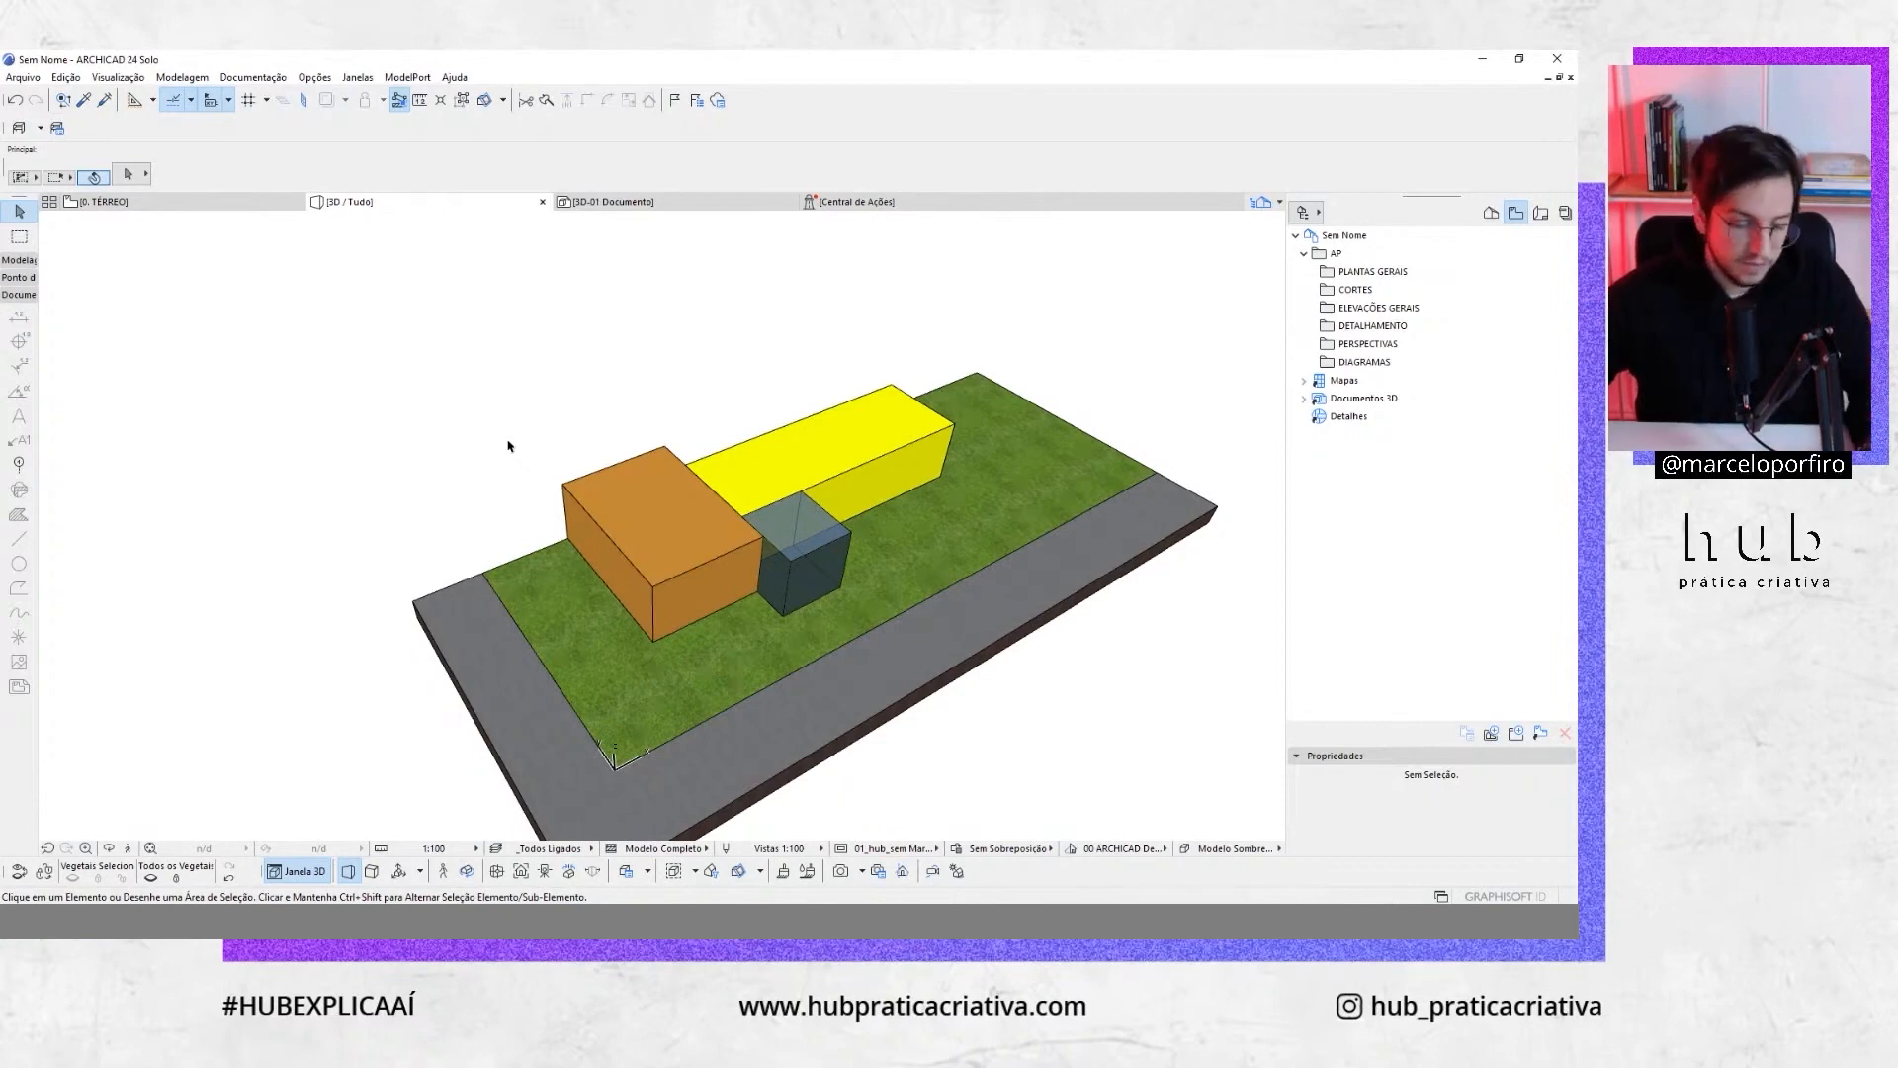
# On the floor plan, move the ÁREA SOCIAL and HALL zones together straight down along the garage's side, away from the lot's upper boundary
pyautogui.press('F2')
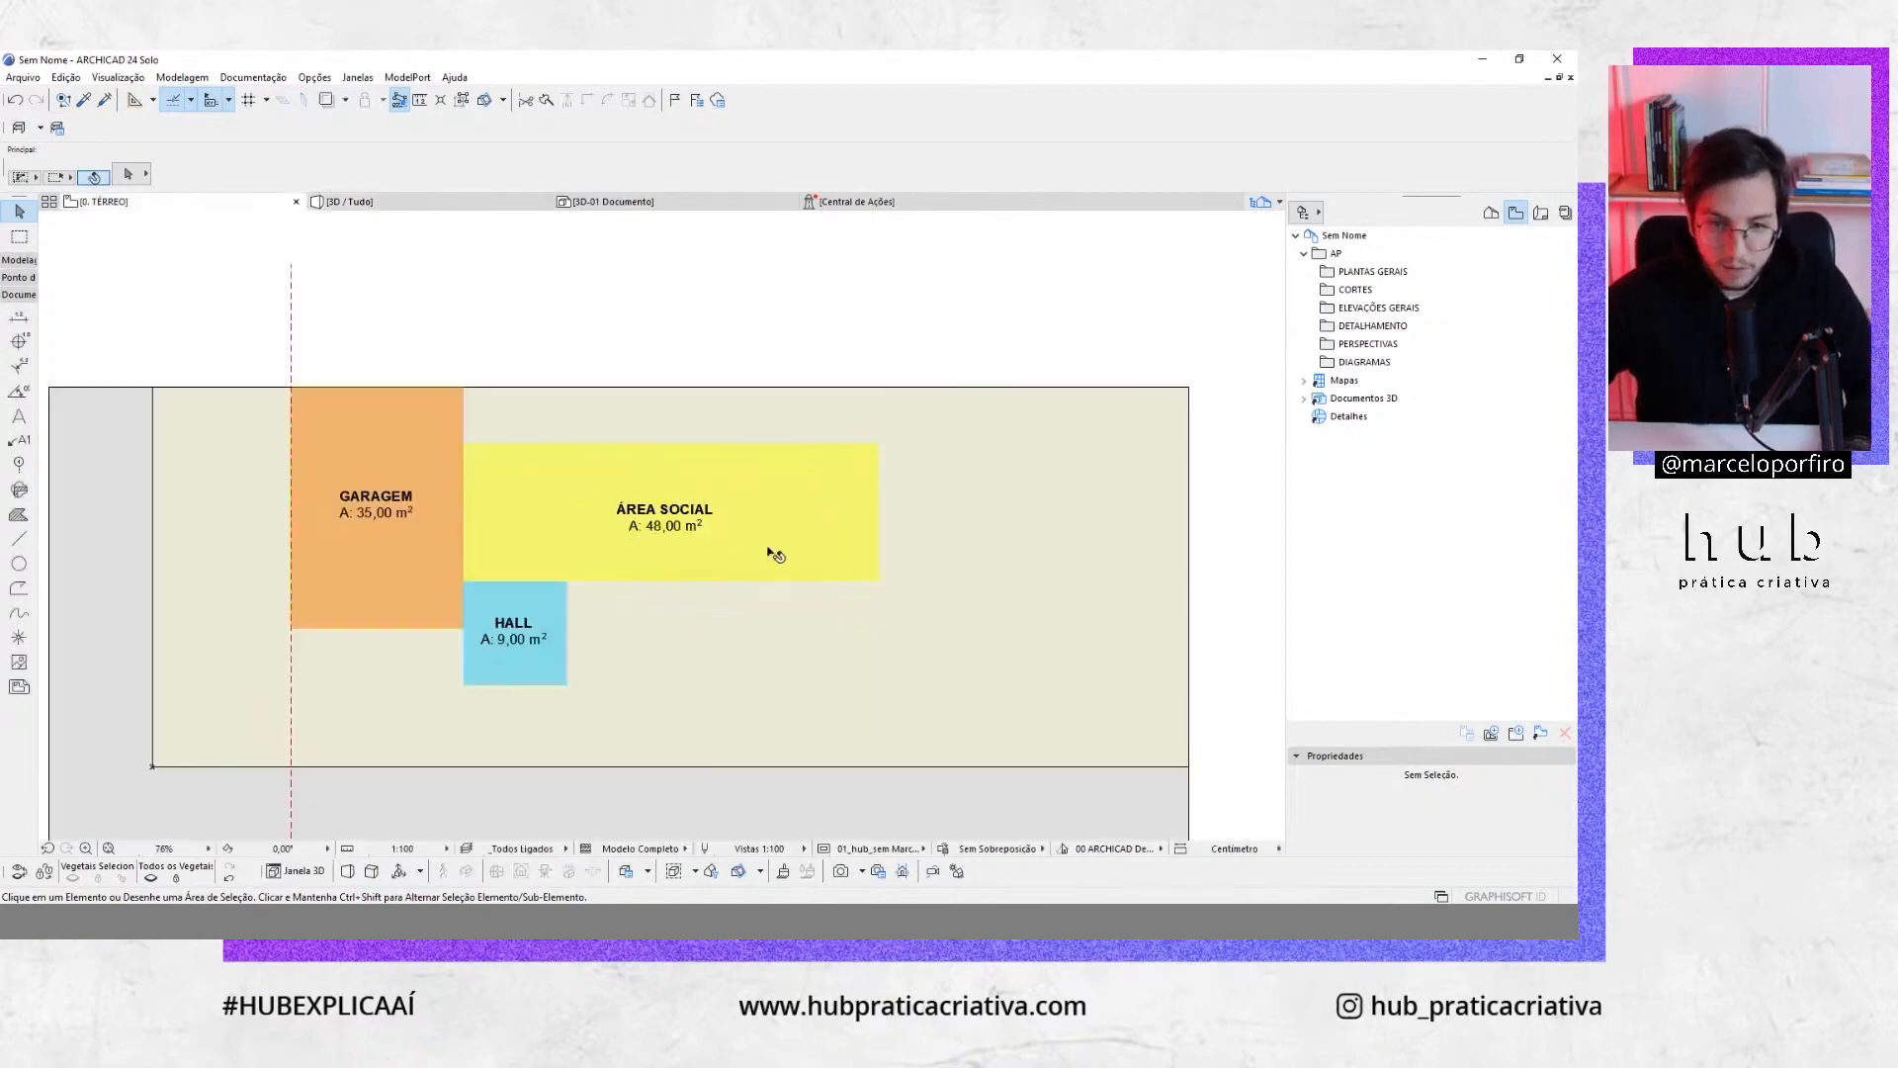
pyautogui.scroll(-2, 774, 554)
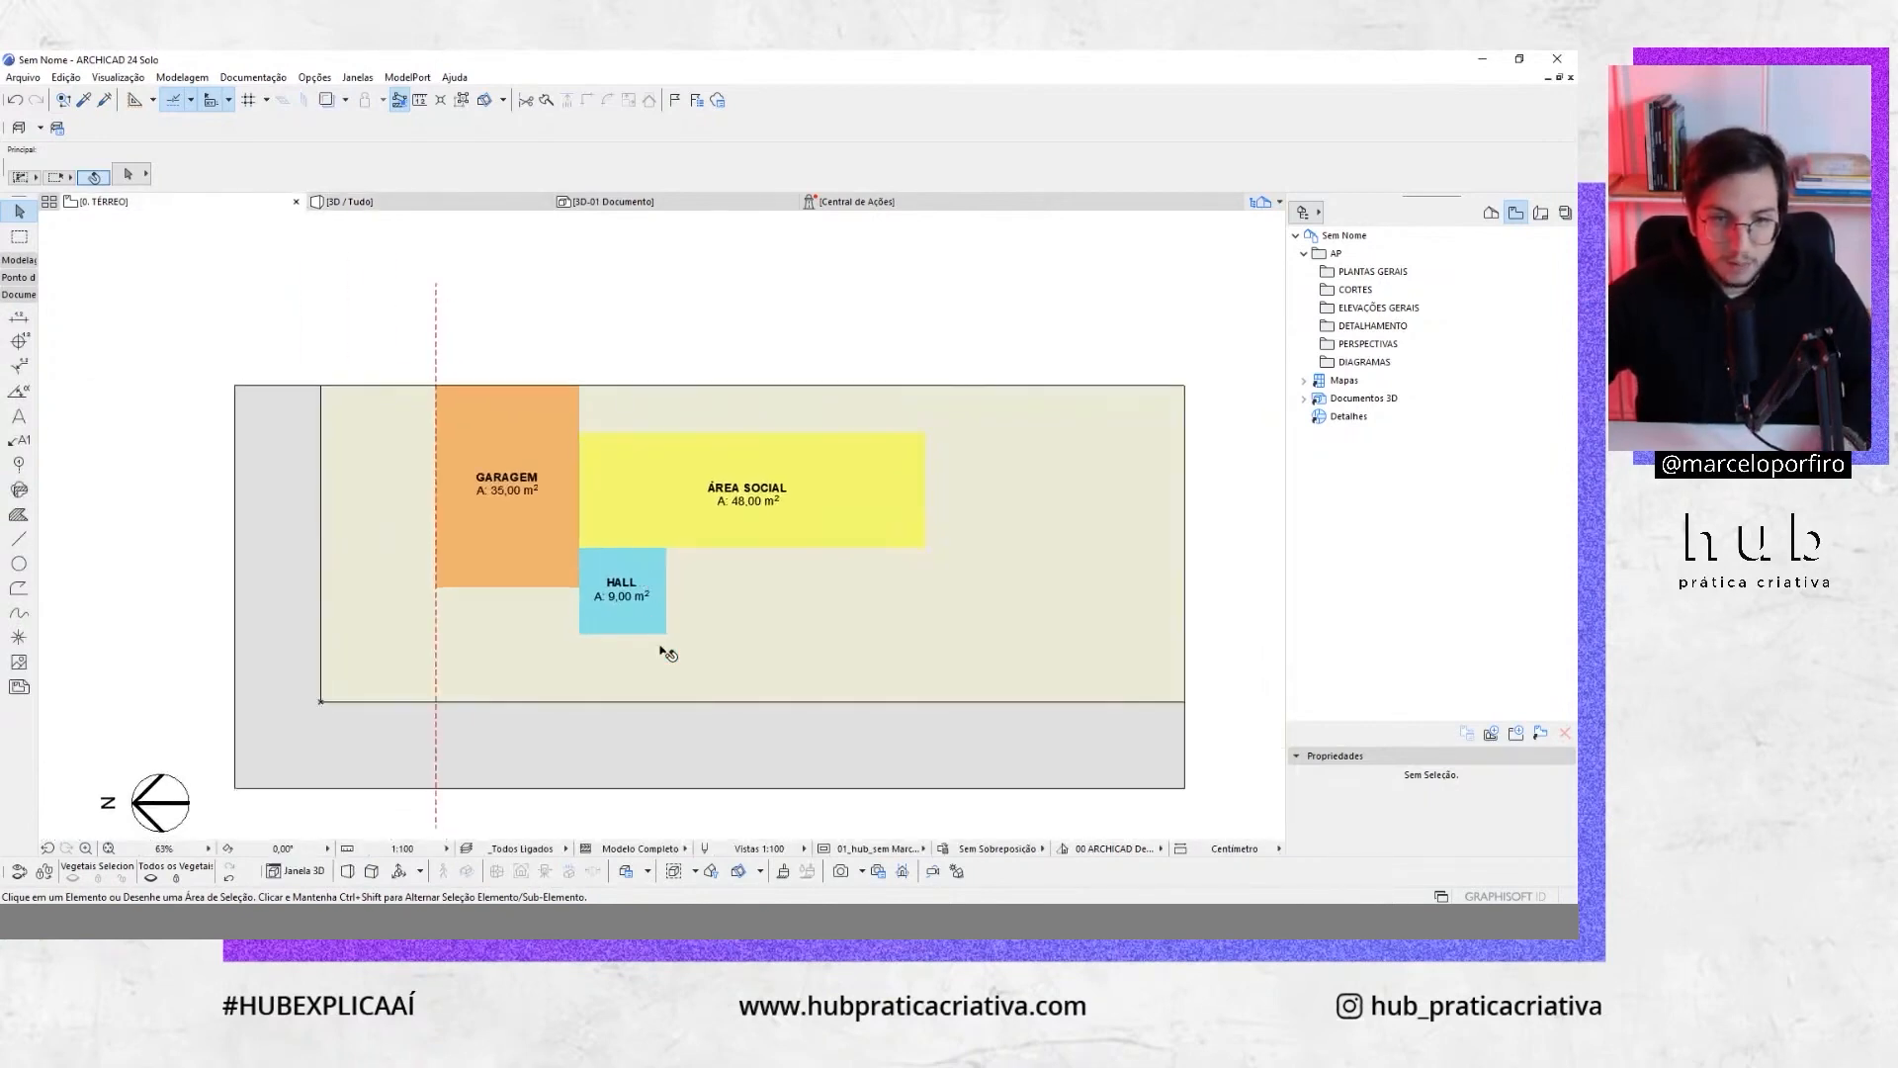
pyautogui.click(523, 590)
pyautogui.scroll(2, 516, 594)
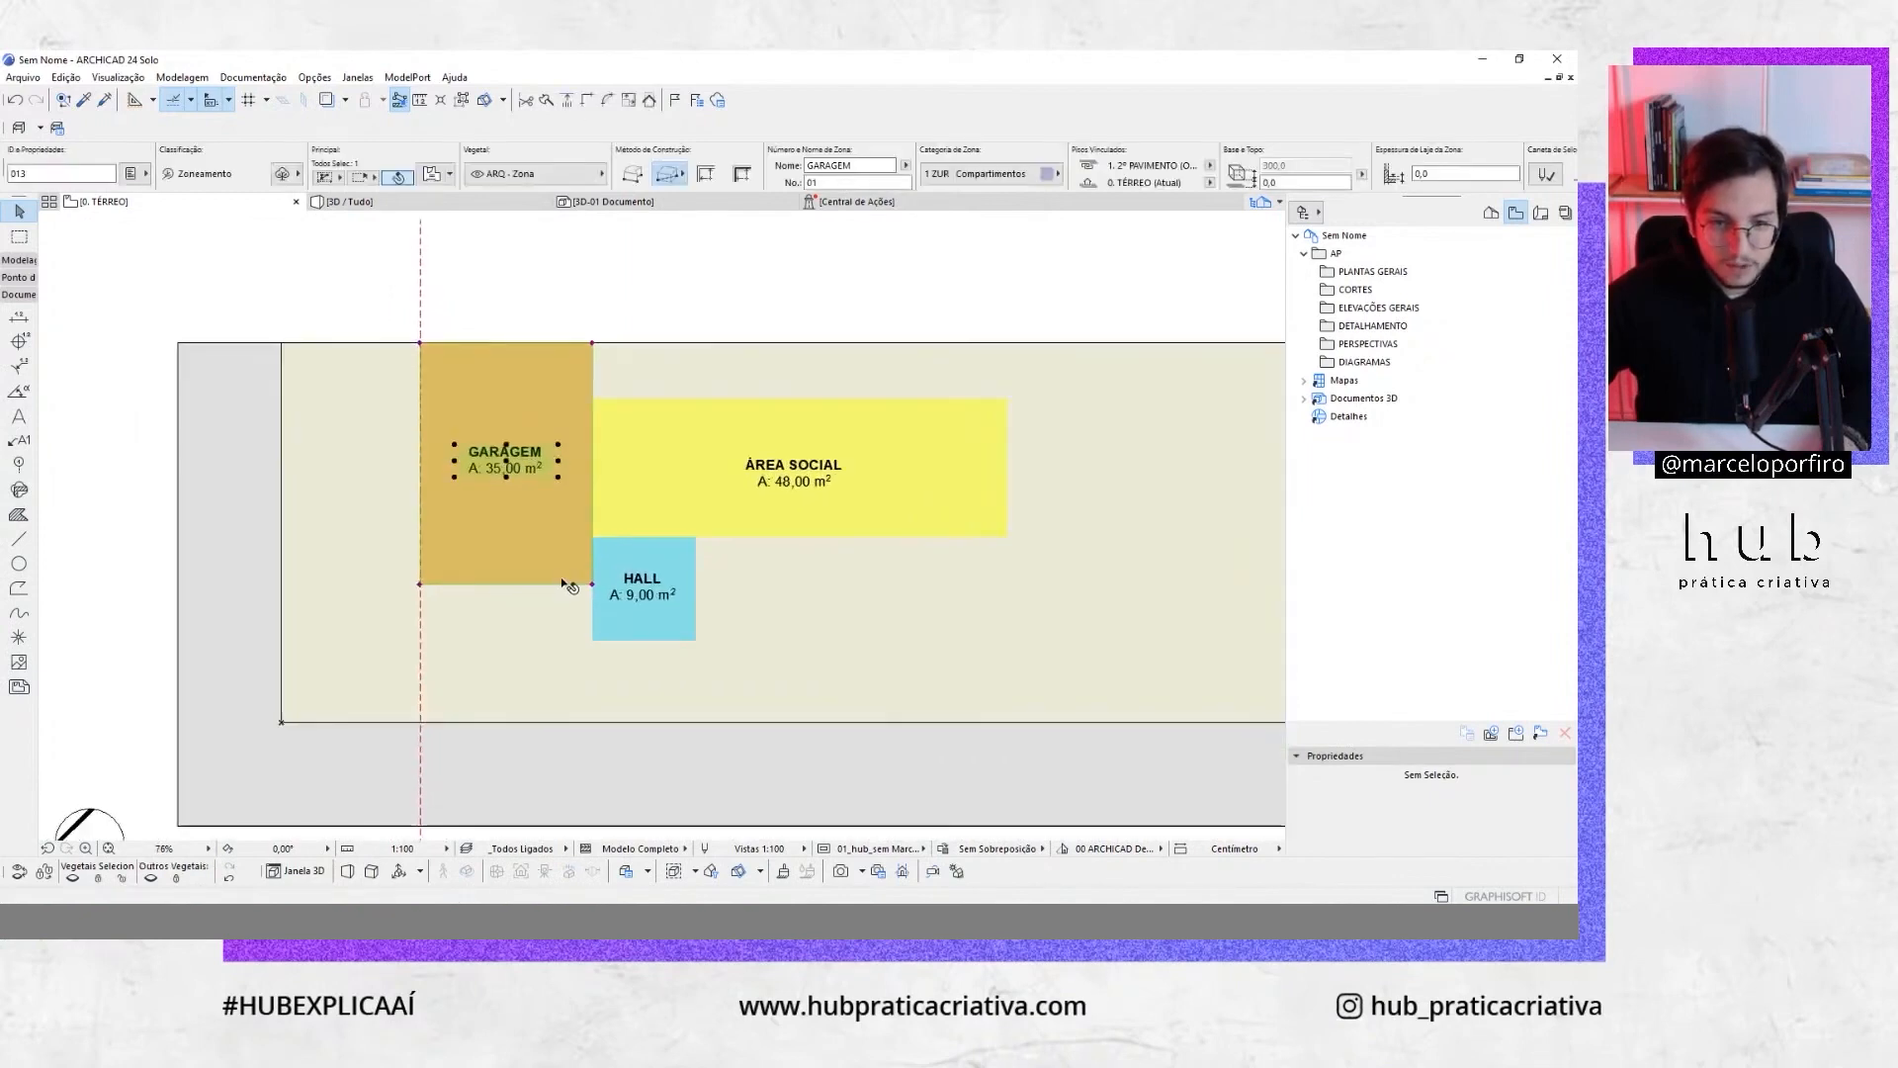
pyautogui.click(653, 554)
pyautogui.keyDown('shift'); pyautogui.click(692, 494); pyautogui.keyUp('shift')
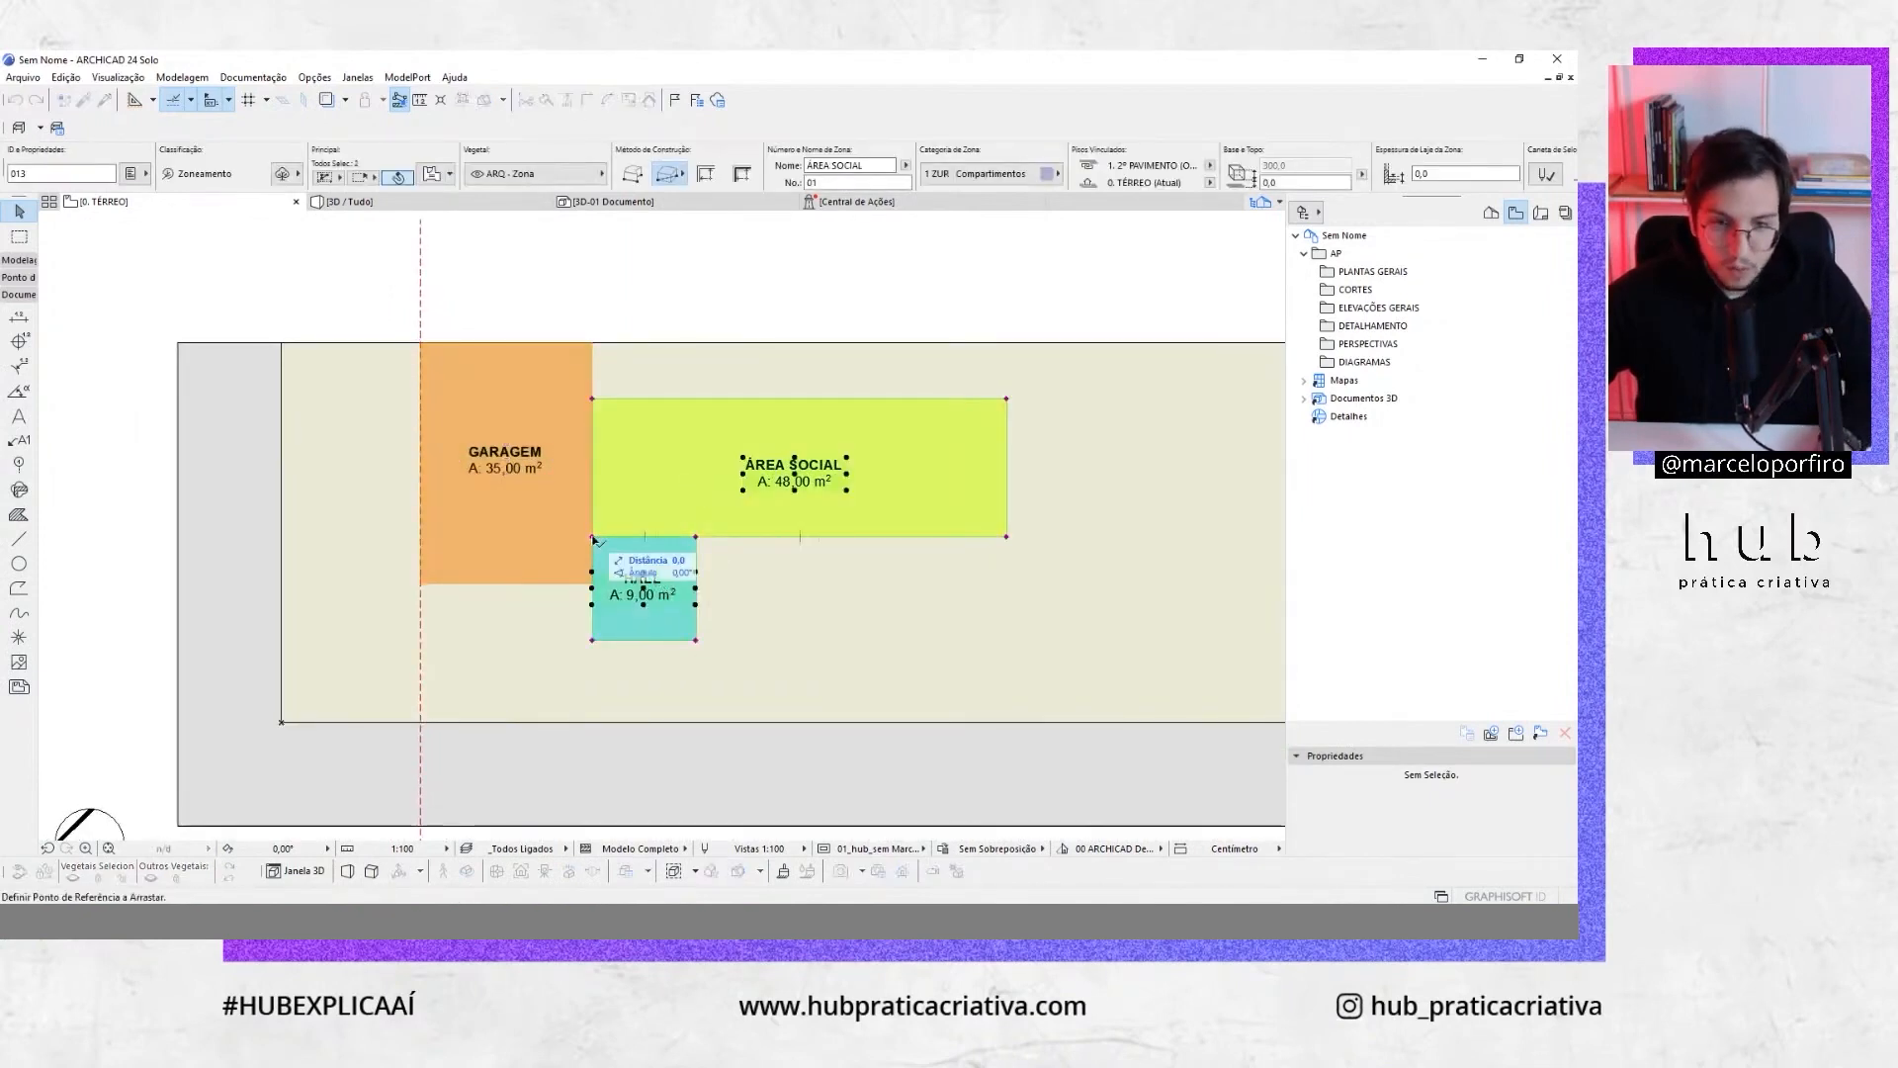
pyautogui.moveTo(594, 537); pyautogui.dragTo(594, 567)
pyautogui.press('Escape')
pyautogui.moveTo(803, 555); pyautogui.dragTo(761, 560, button='middle')
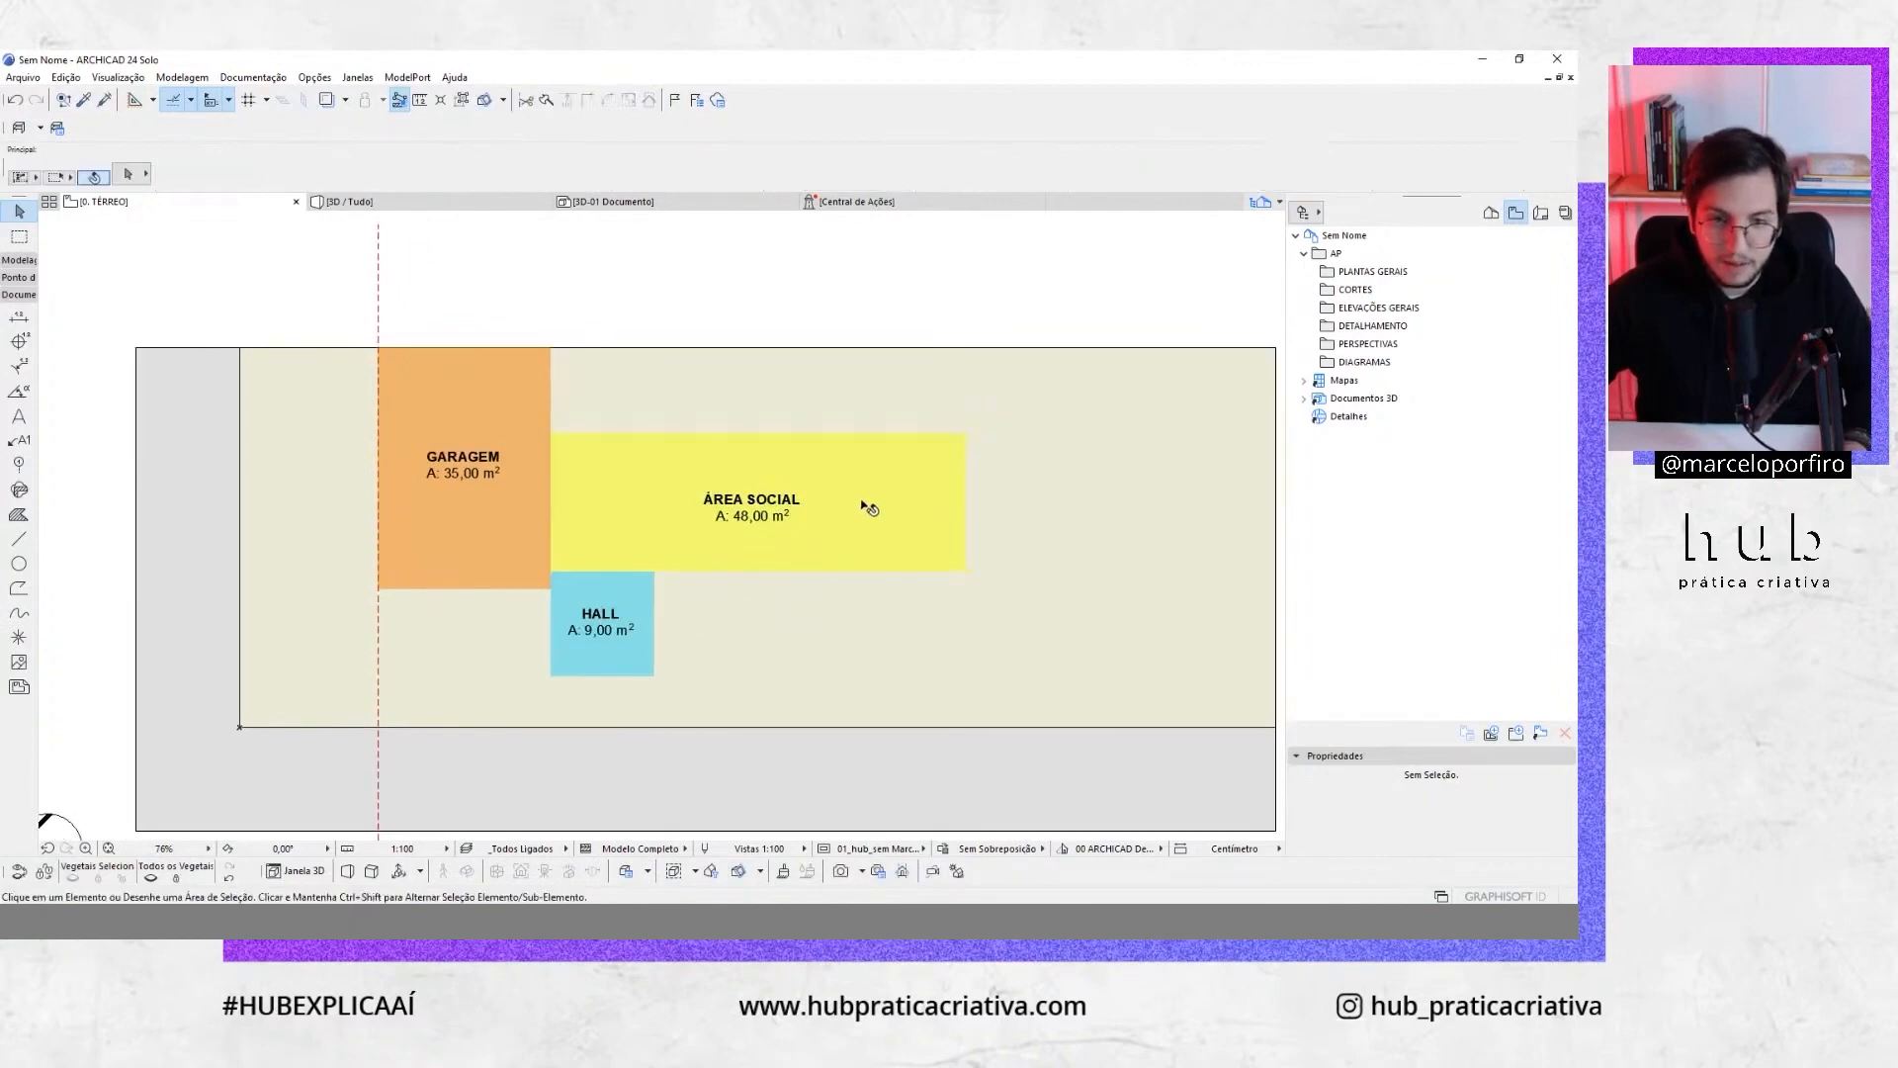
# Offset the GARAGEM zone's lower edge downward to enlarge the zone to 40 m²
pyautogui.click(550, 587)
pyautogui.click(508, 591)
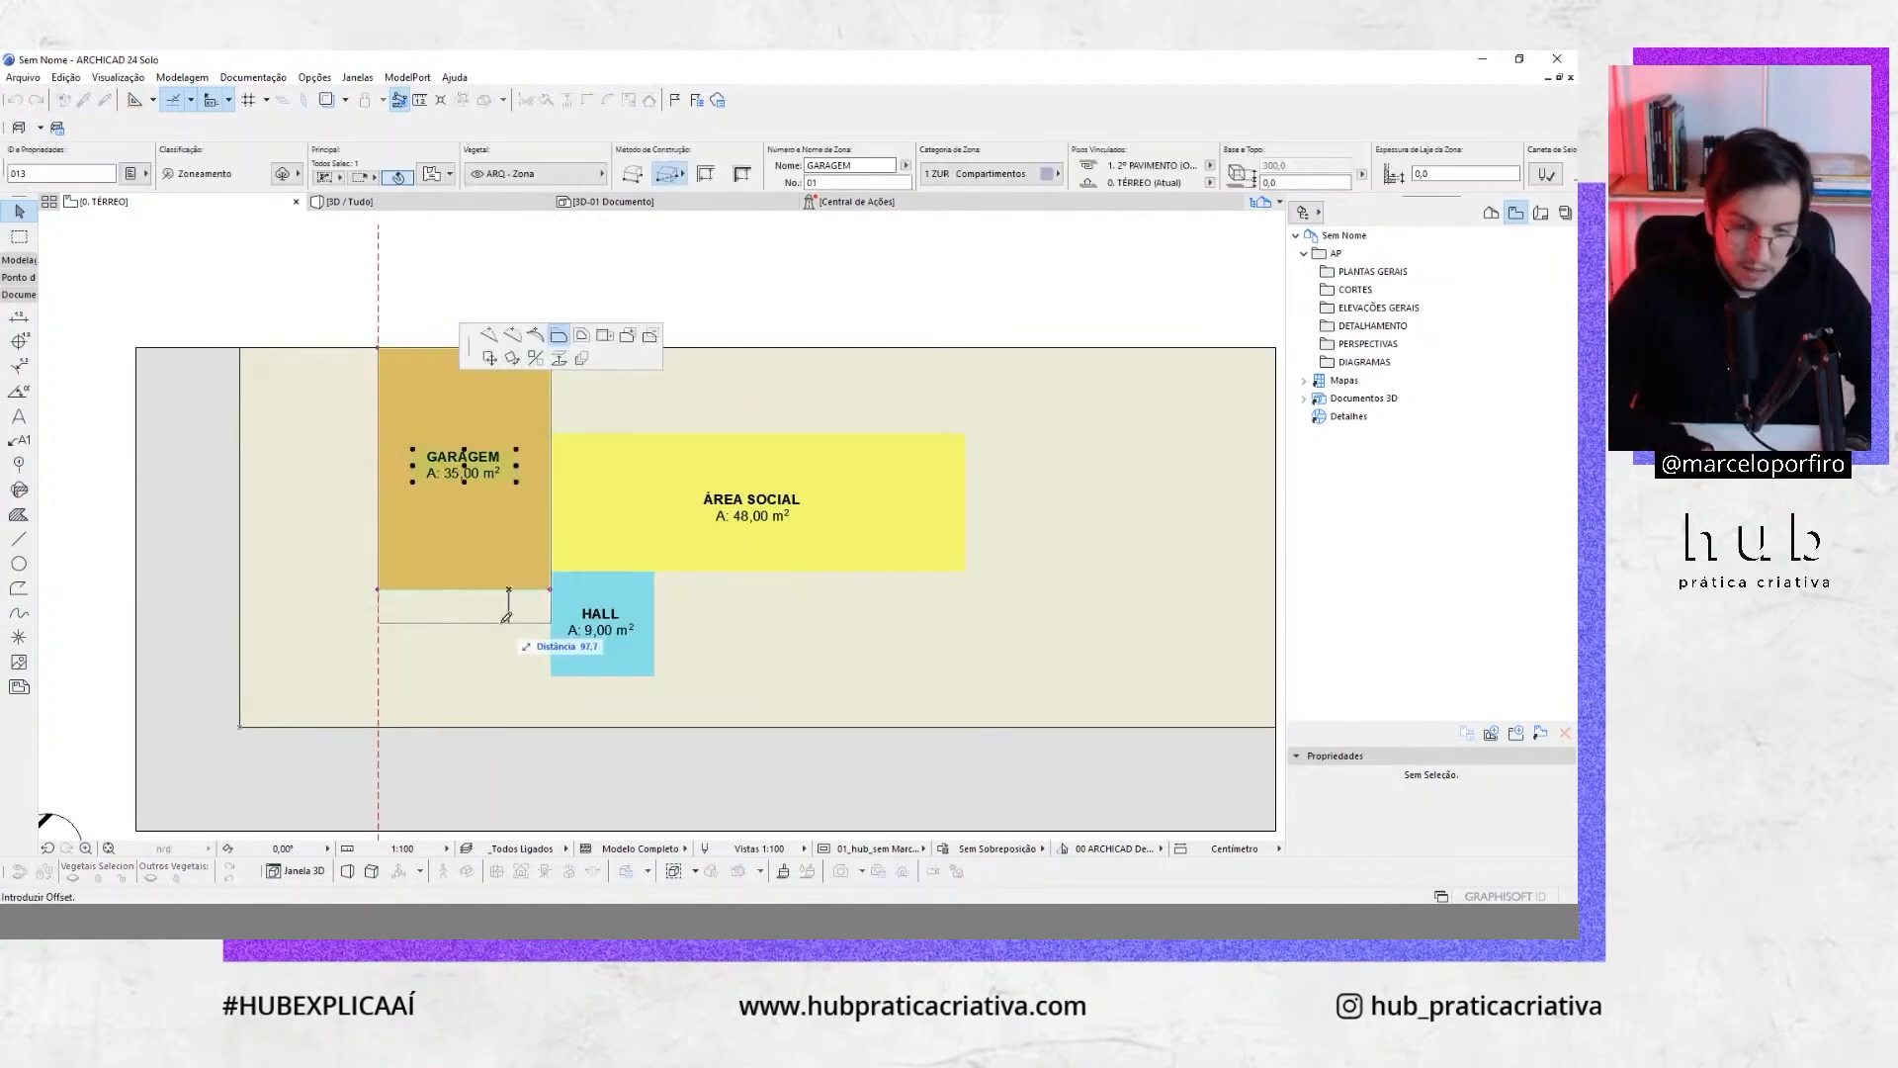
pyautogui.click(507, 621)
pyautogui.press('Escape')
pyautogui.moveTo(858, 573); pyautogui.dragTo(811, 570, button='middle')
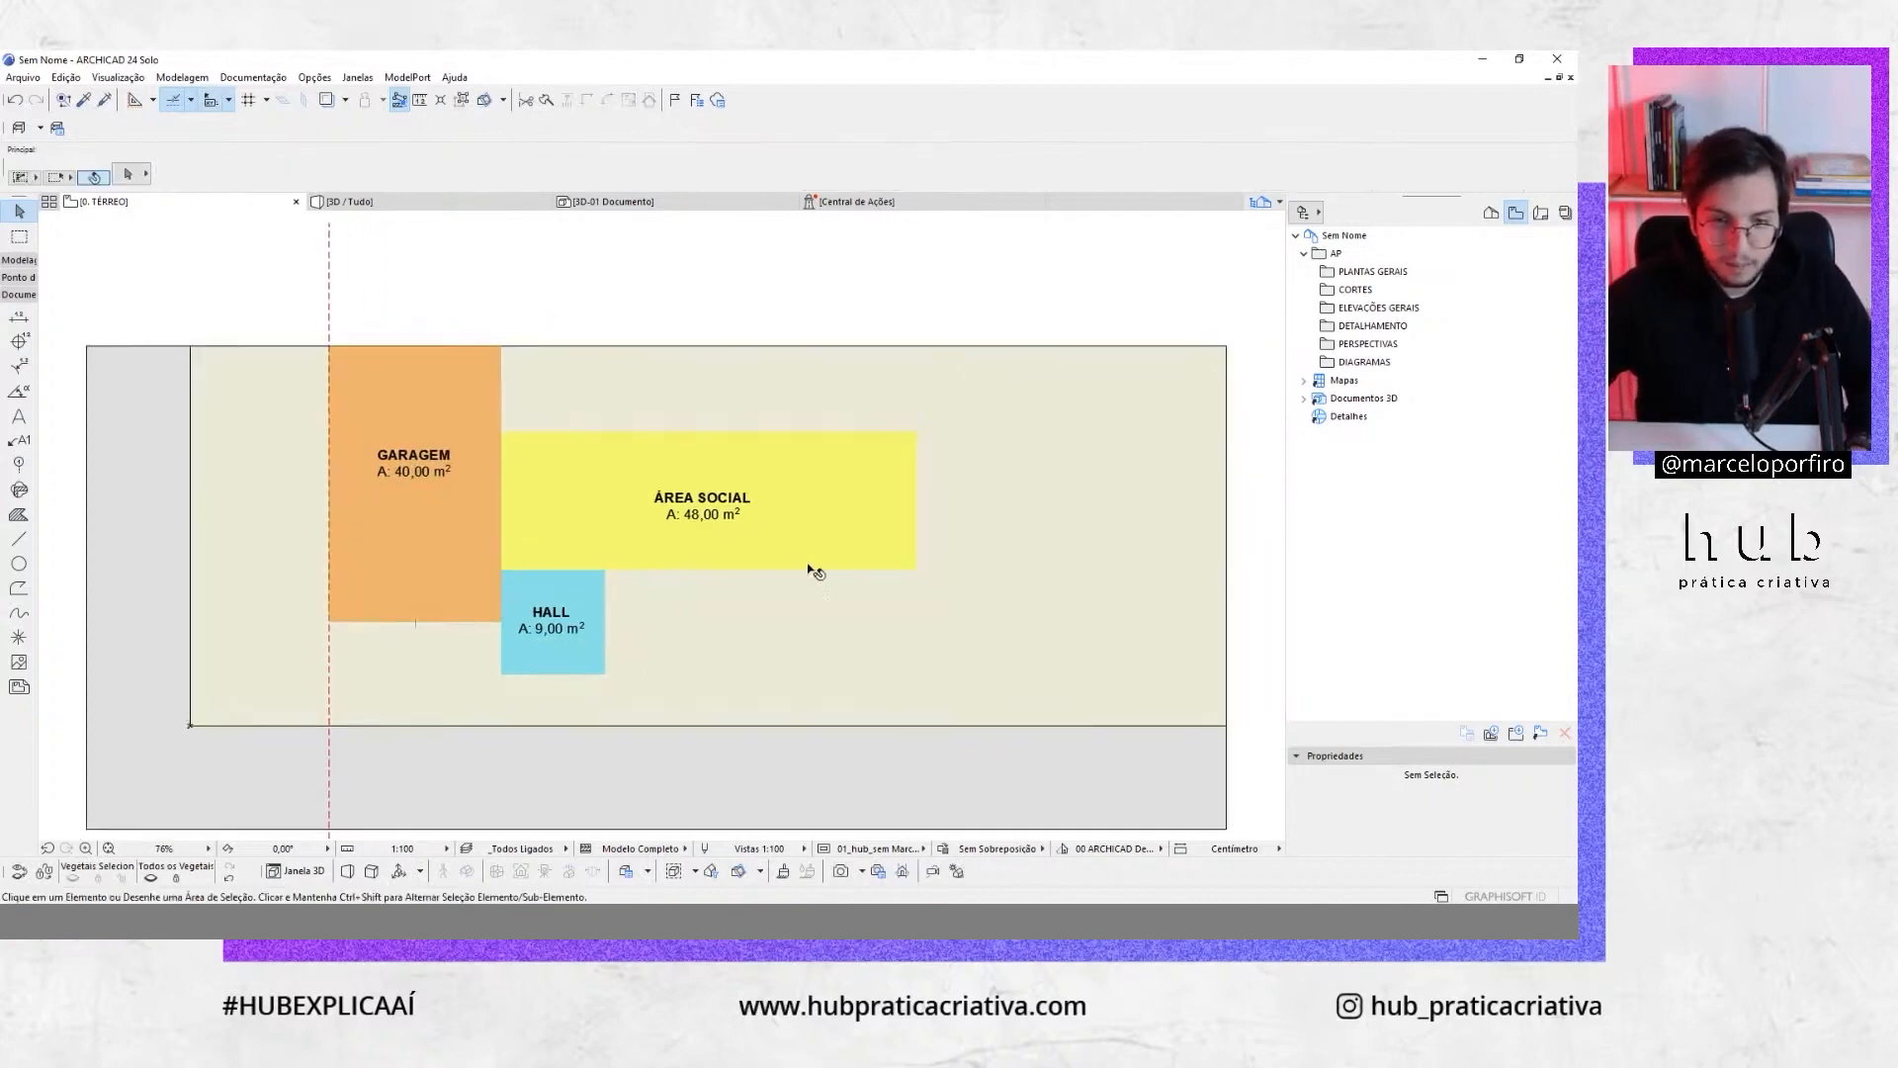
# Draw a 900 cm wide zone from the ÁREA SOCIAL's upper right corner up to the lot's upper boundary and place its stamp inside
pyautogui.scroll(2, 811, 570)
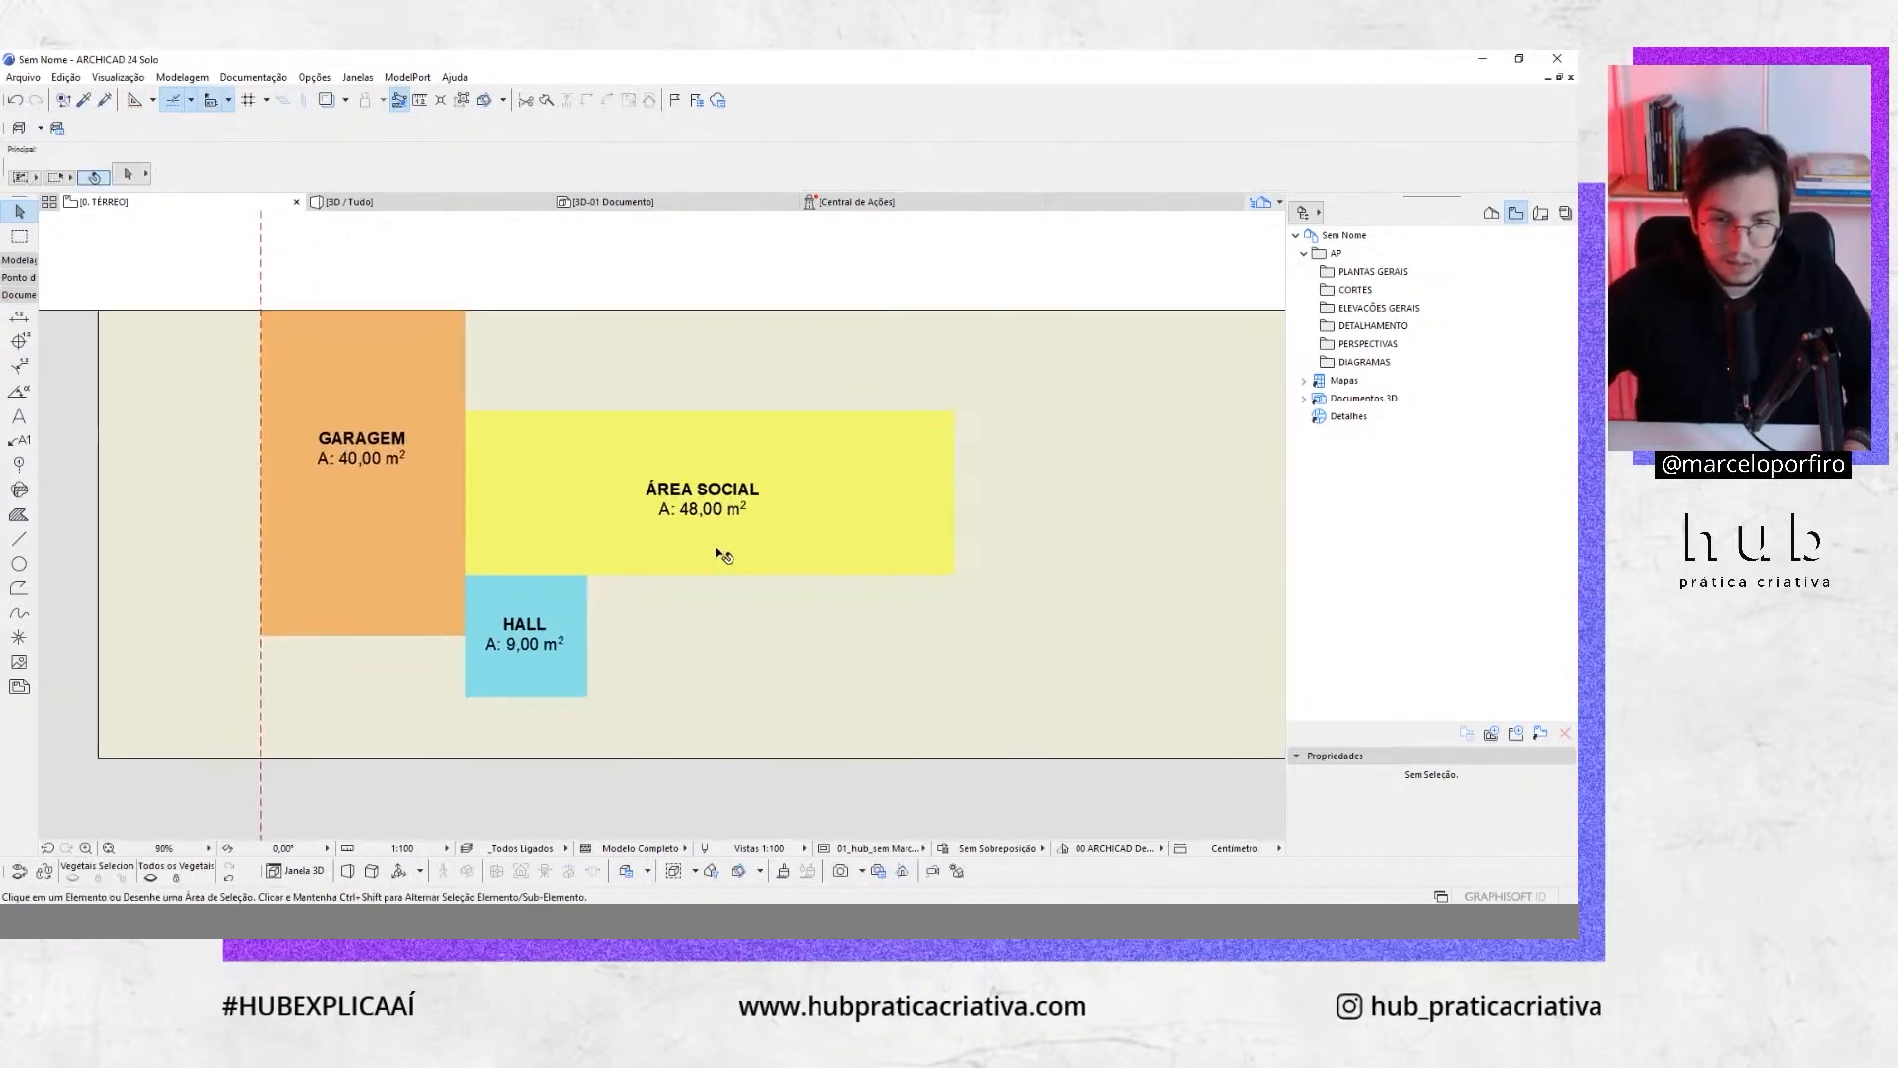
pyautogui.keyDown('alt'); pyautogui.click(659, 346); pyautogui.keyUp('alt')
pyautogui.moveTo(794, 386); pyautogui.dragTo(829, 407, button='middle')
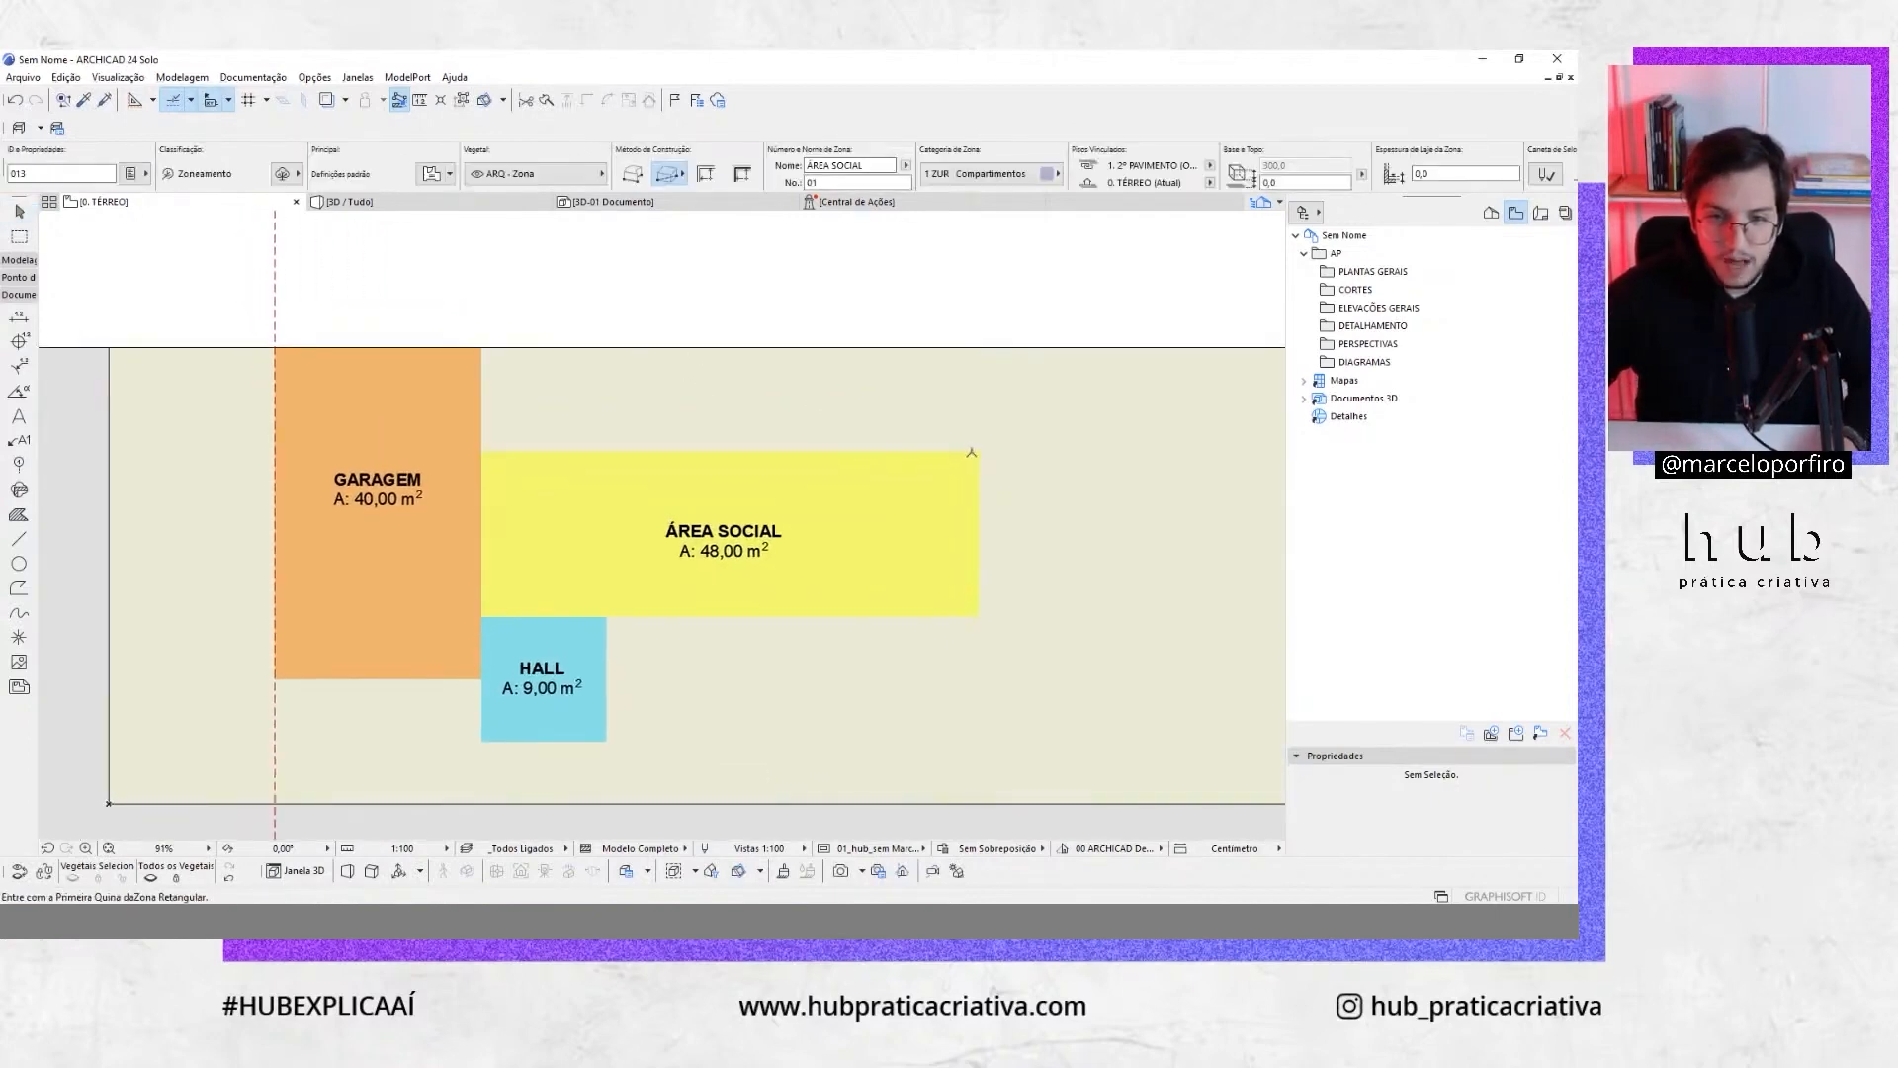
pyautogui.click(980, 451)
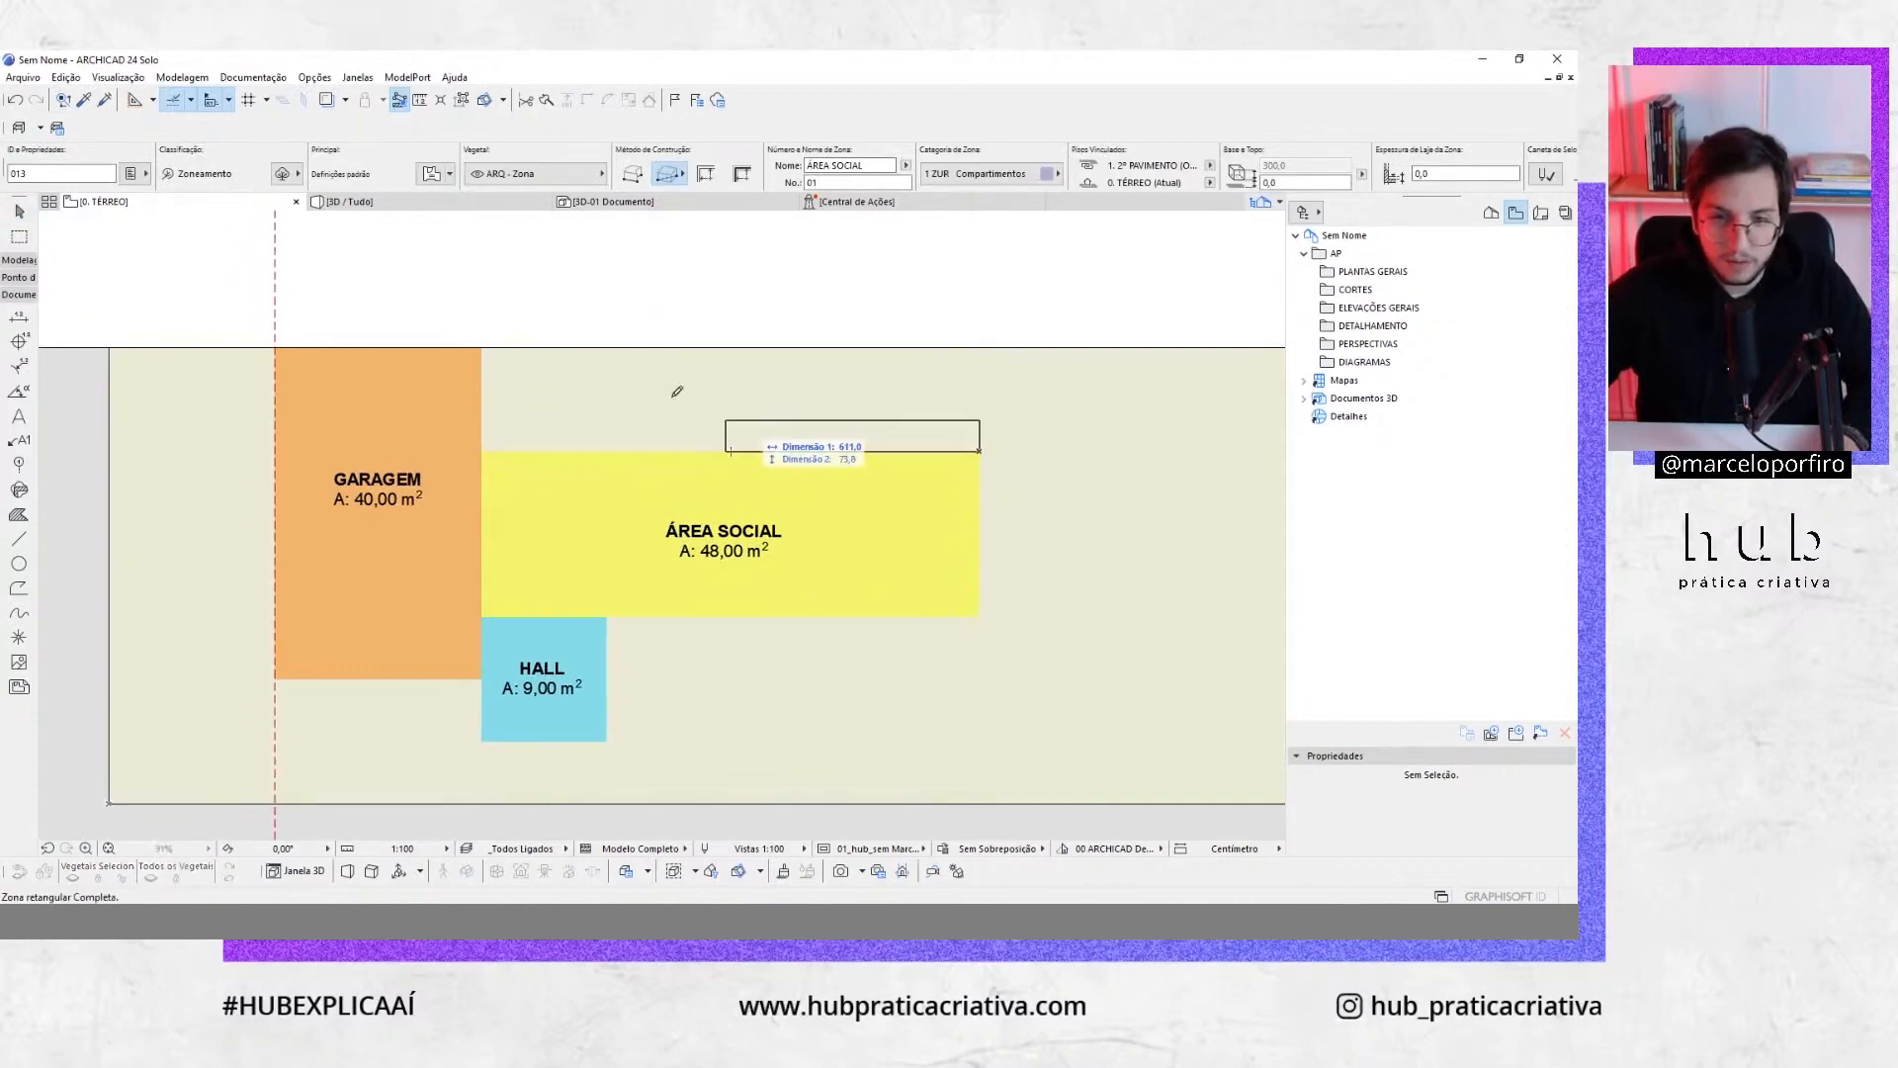
pyautogui.write('900')
pyautogui.press('Tab')
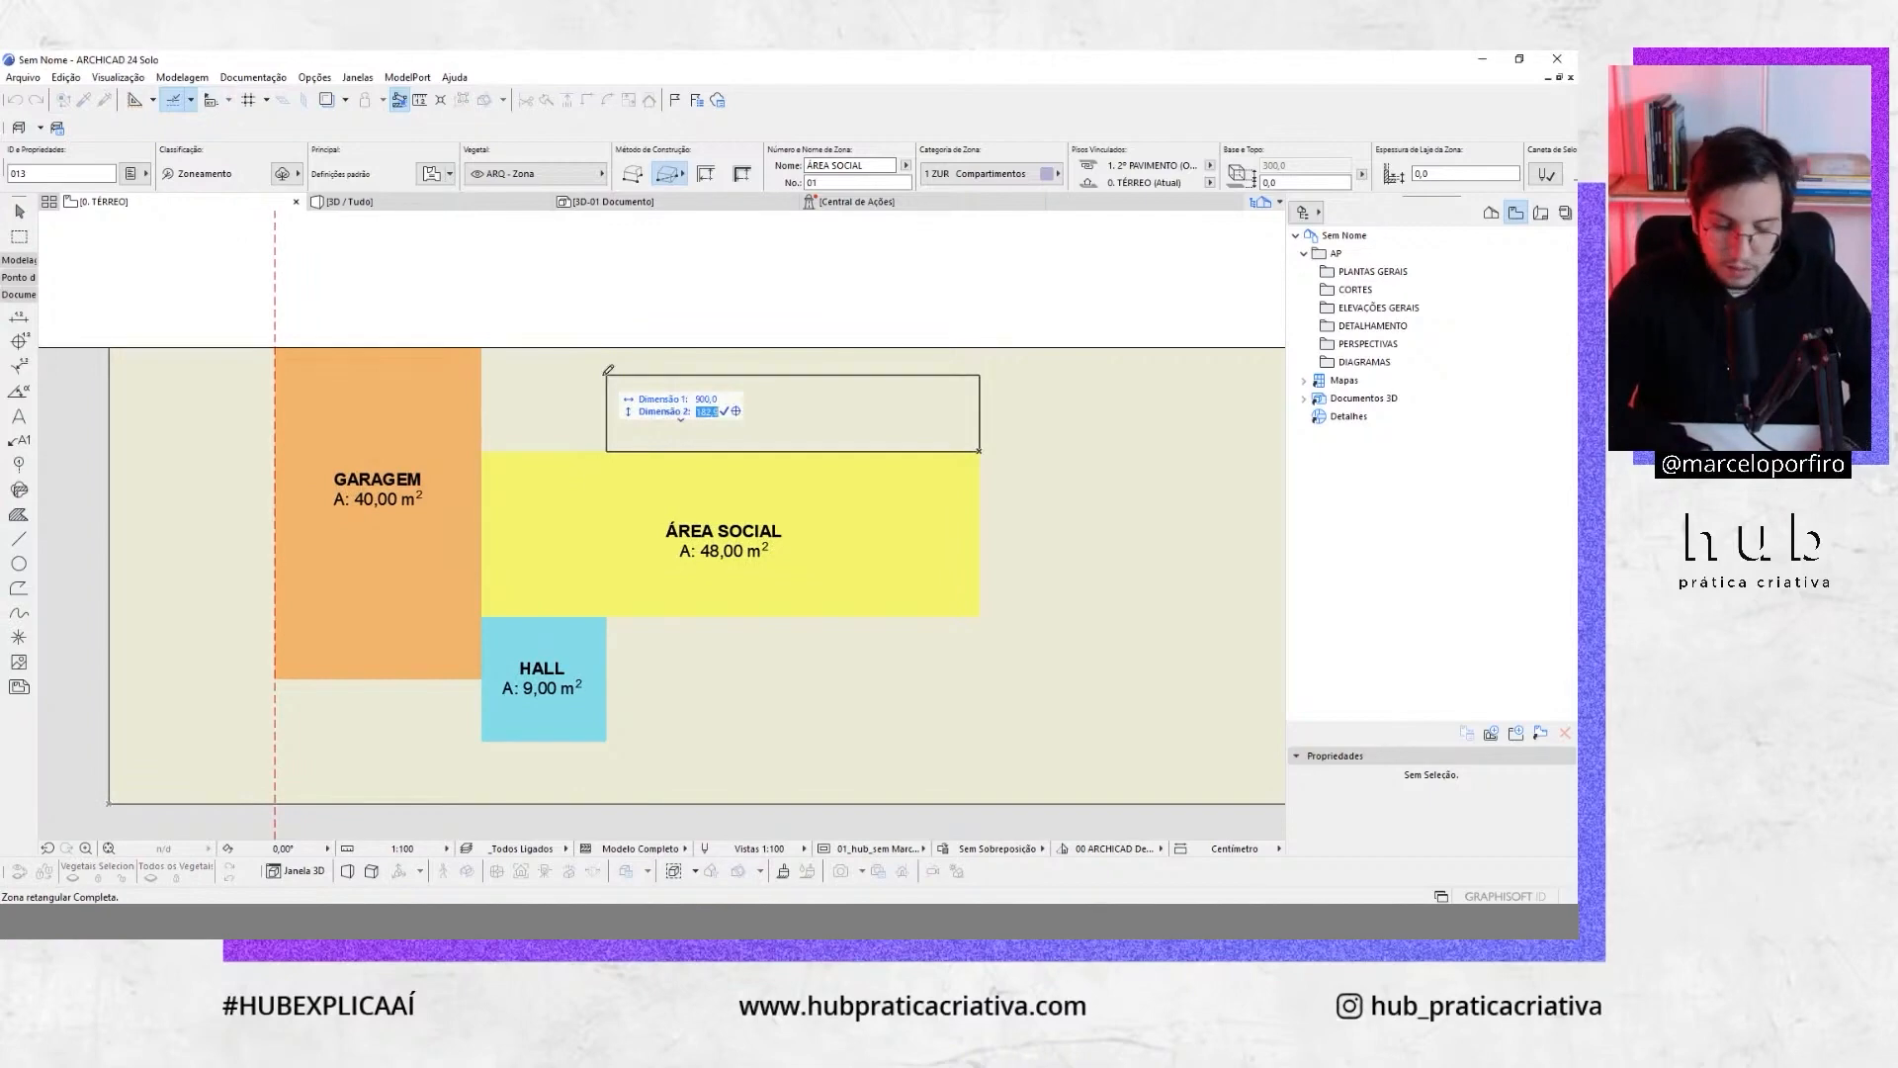
pyautogui.press('Return')
pyautogui.click(743, 379)
pyautogui.press('Escape')
# Set the plan fill colour of the new zone above the ÁREA SOCIAL to green, pen 213
pyautogui.click(942, 375)
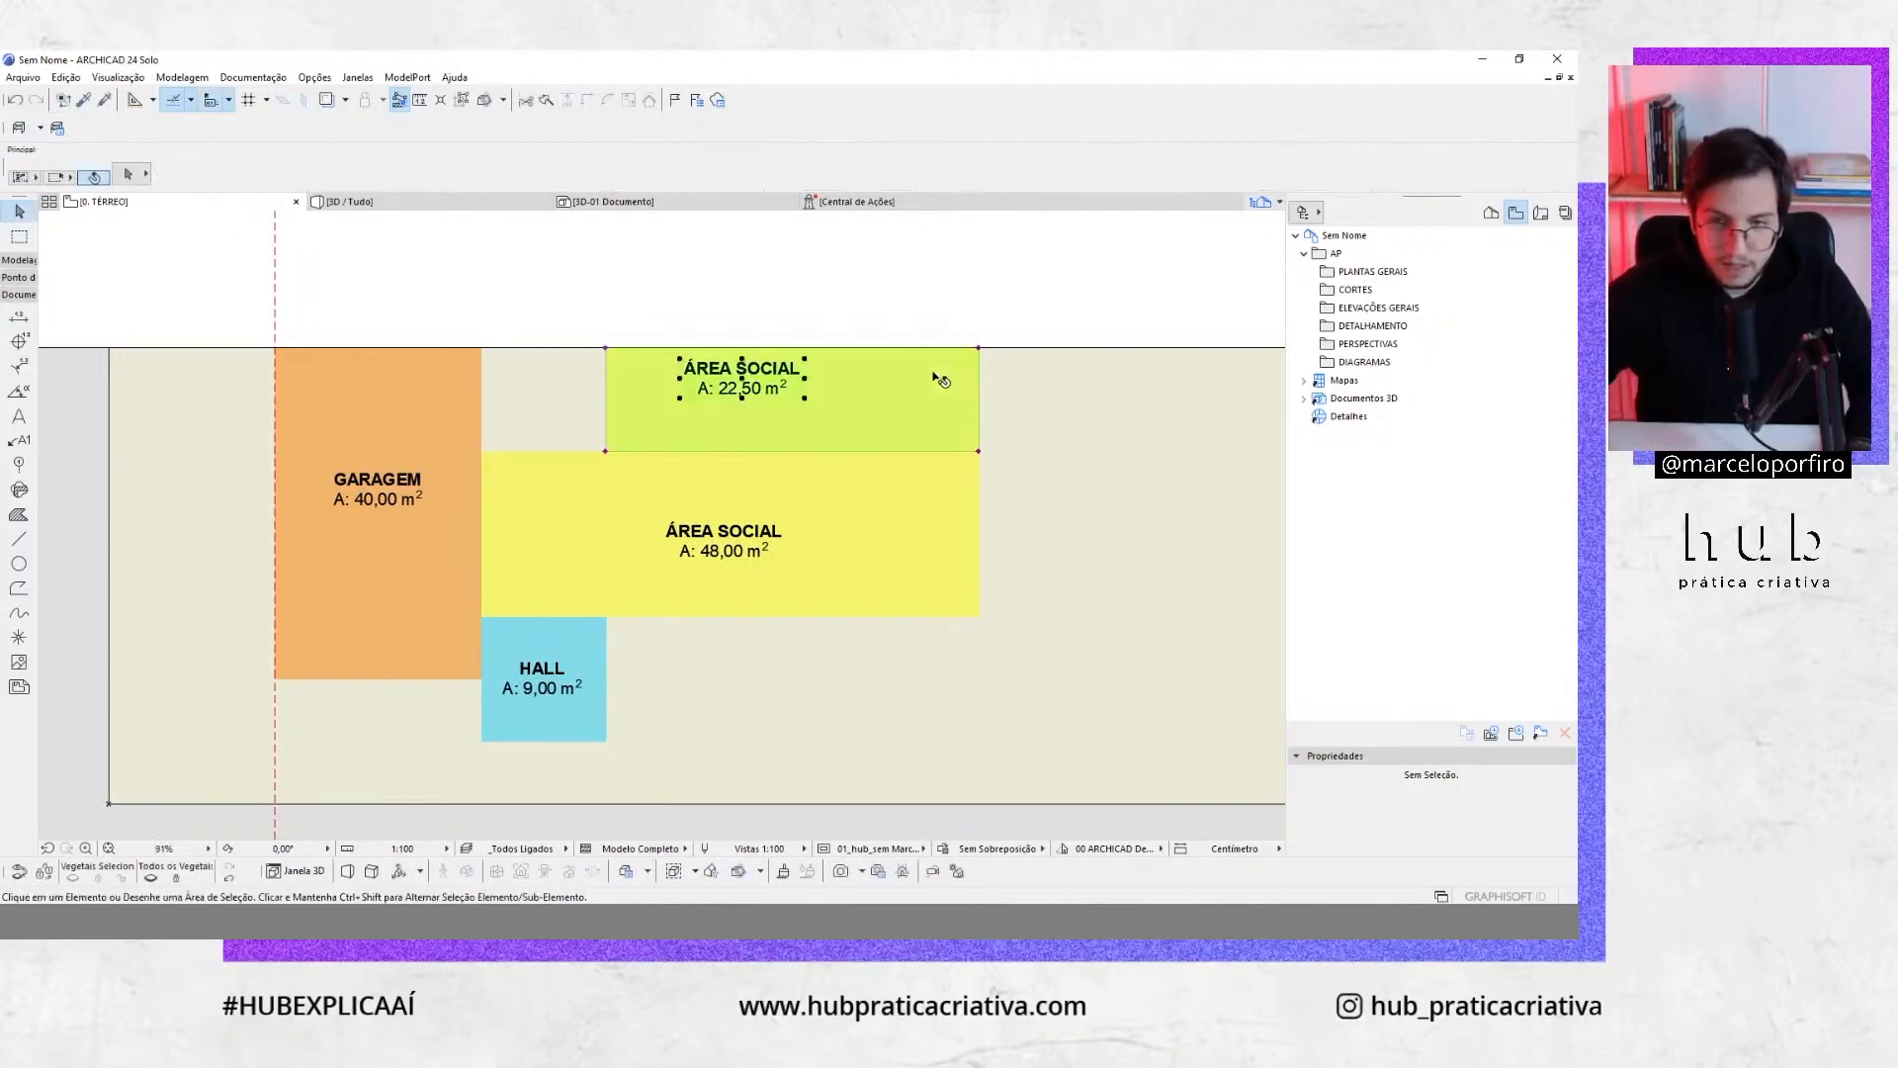
pyautogui.scroll(1, 998, 343)
pyautogui.scroll(4, 999, 346)
pyautogui.scroll(-4, 1000, 346)
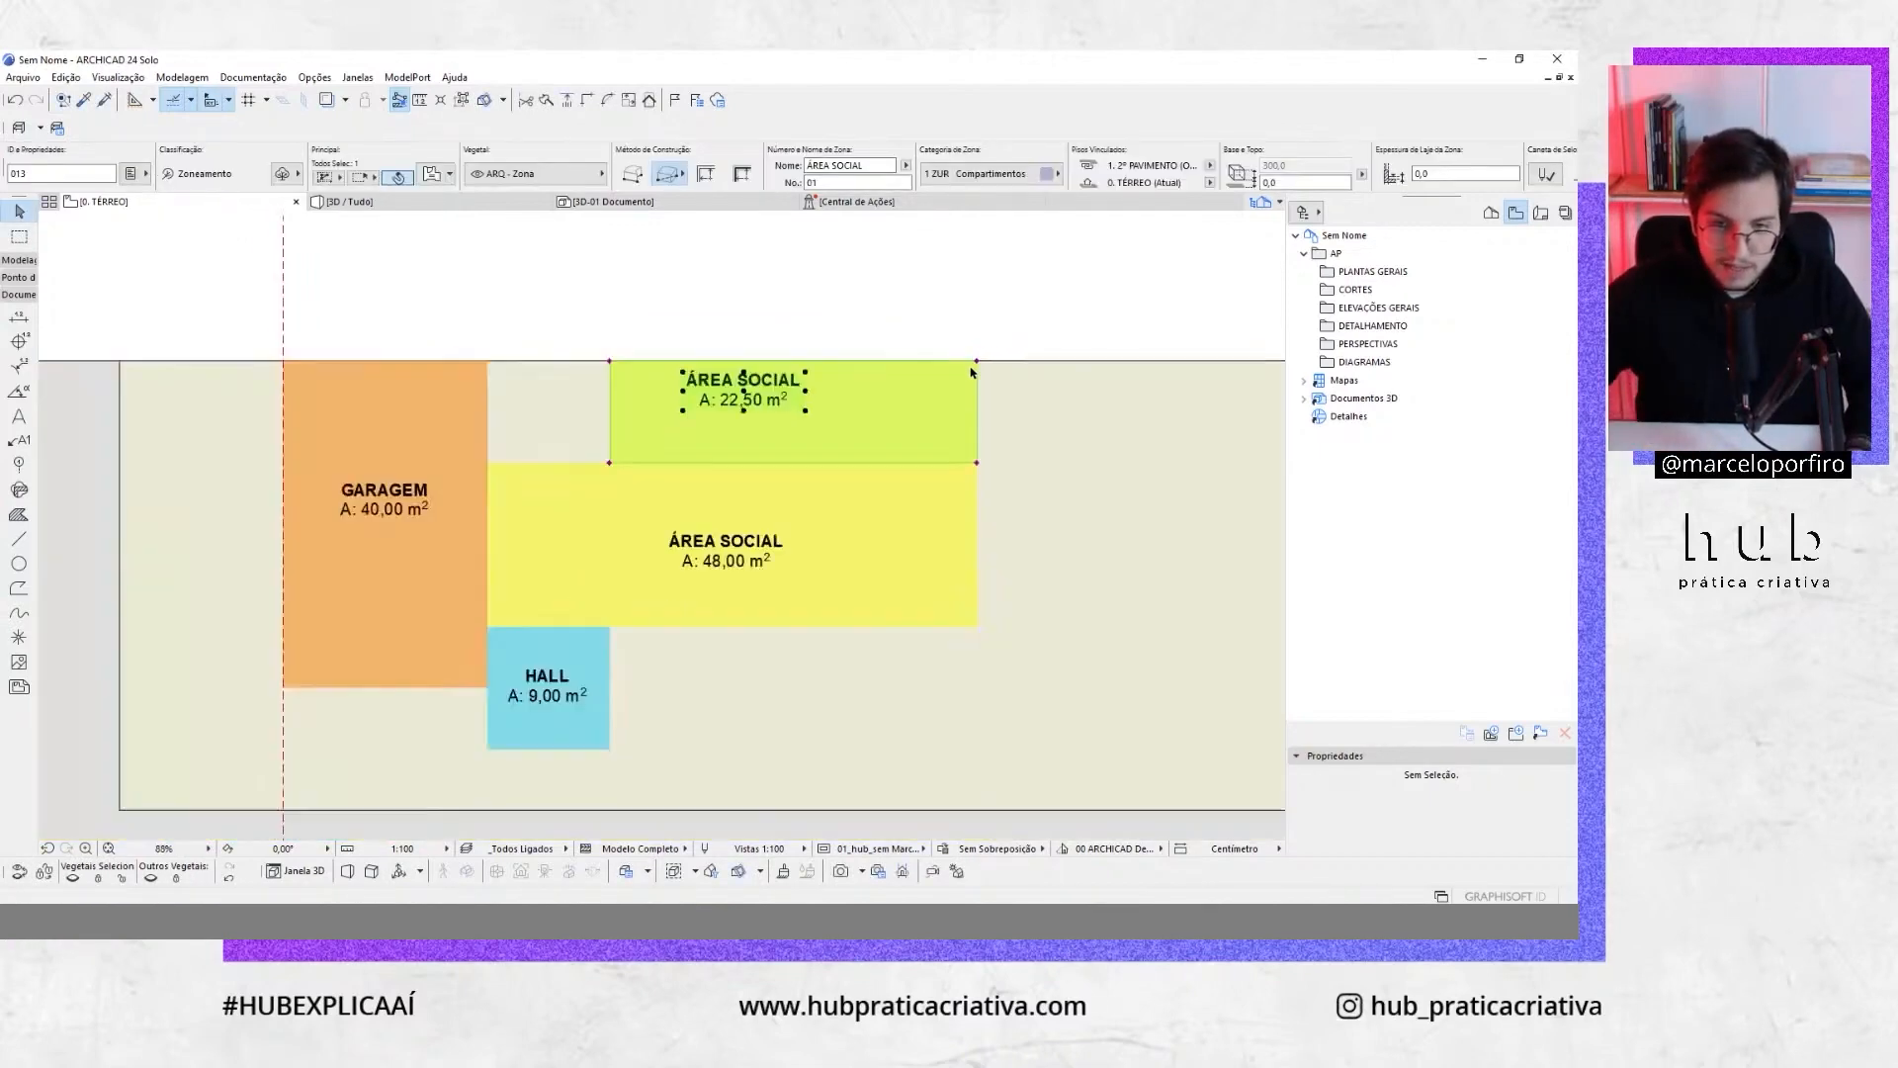
pyautogui.scroll(1, 954, 329)
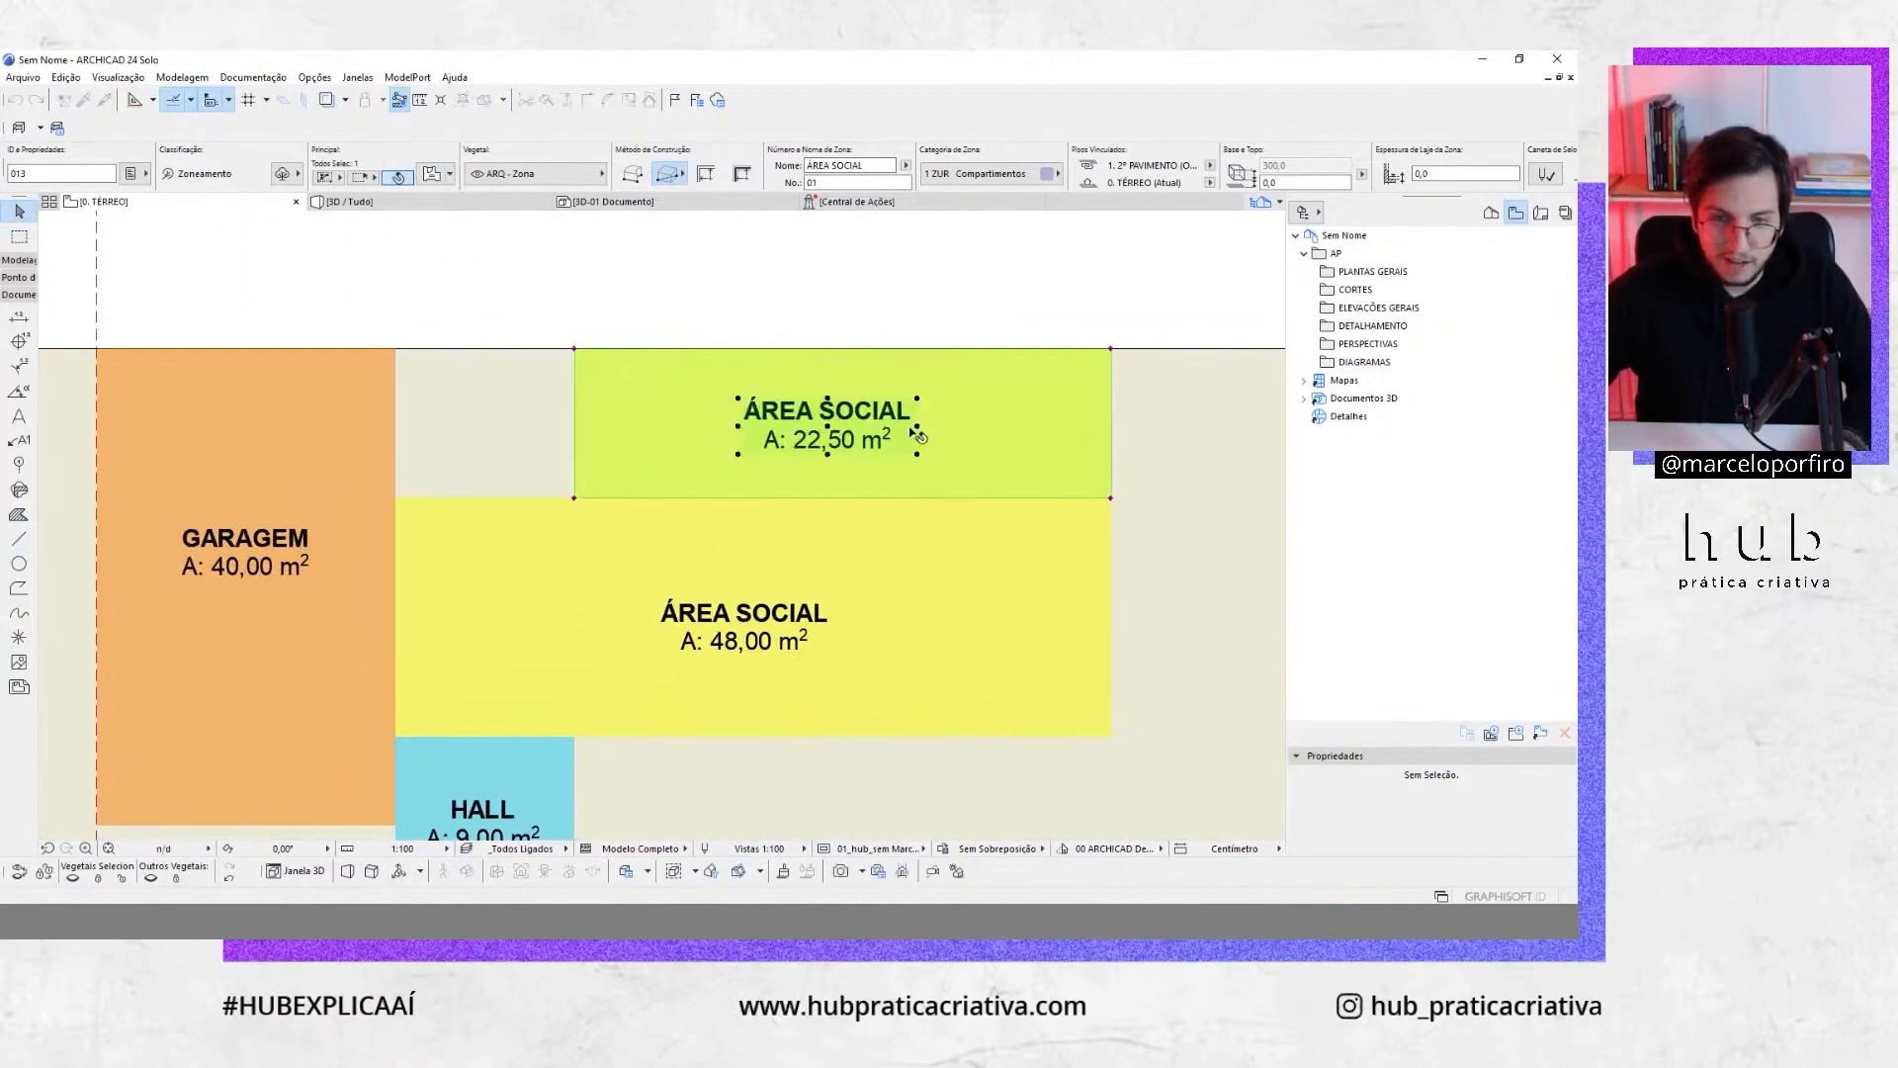
pyautogui.scroll(-1, 920, 418)
pyautogui.doubleClick(910, 392)
pyautogui.click(895, 449)
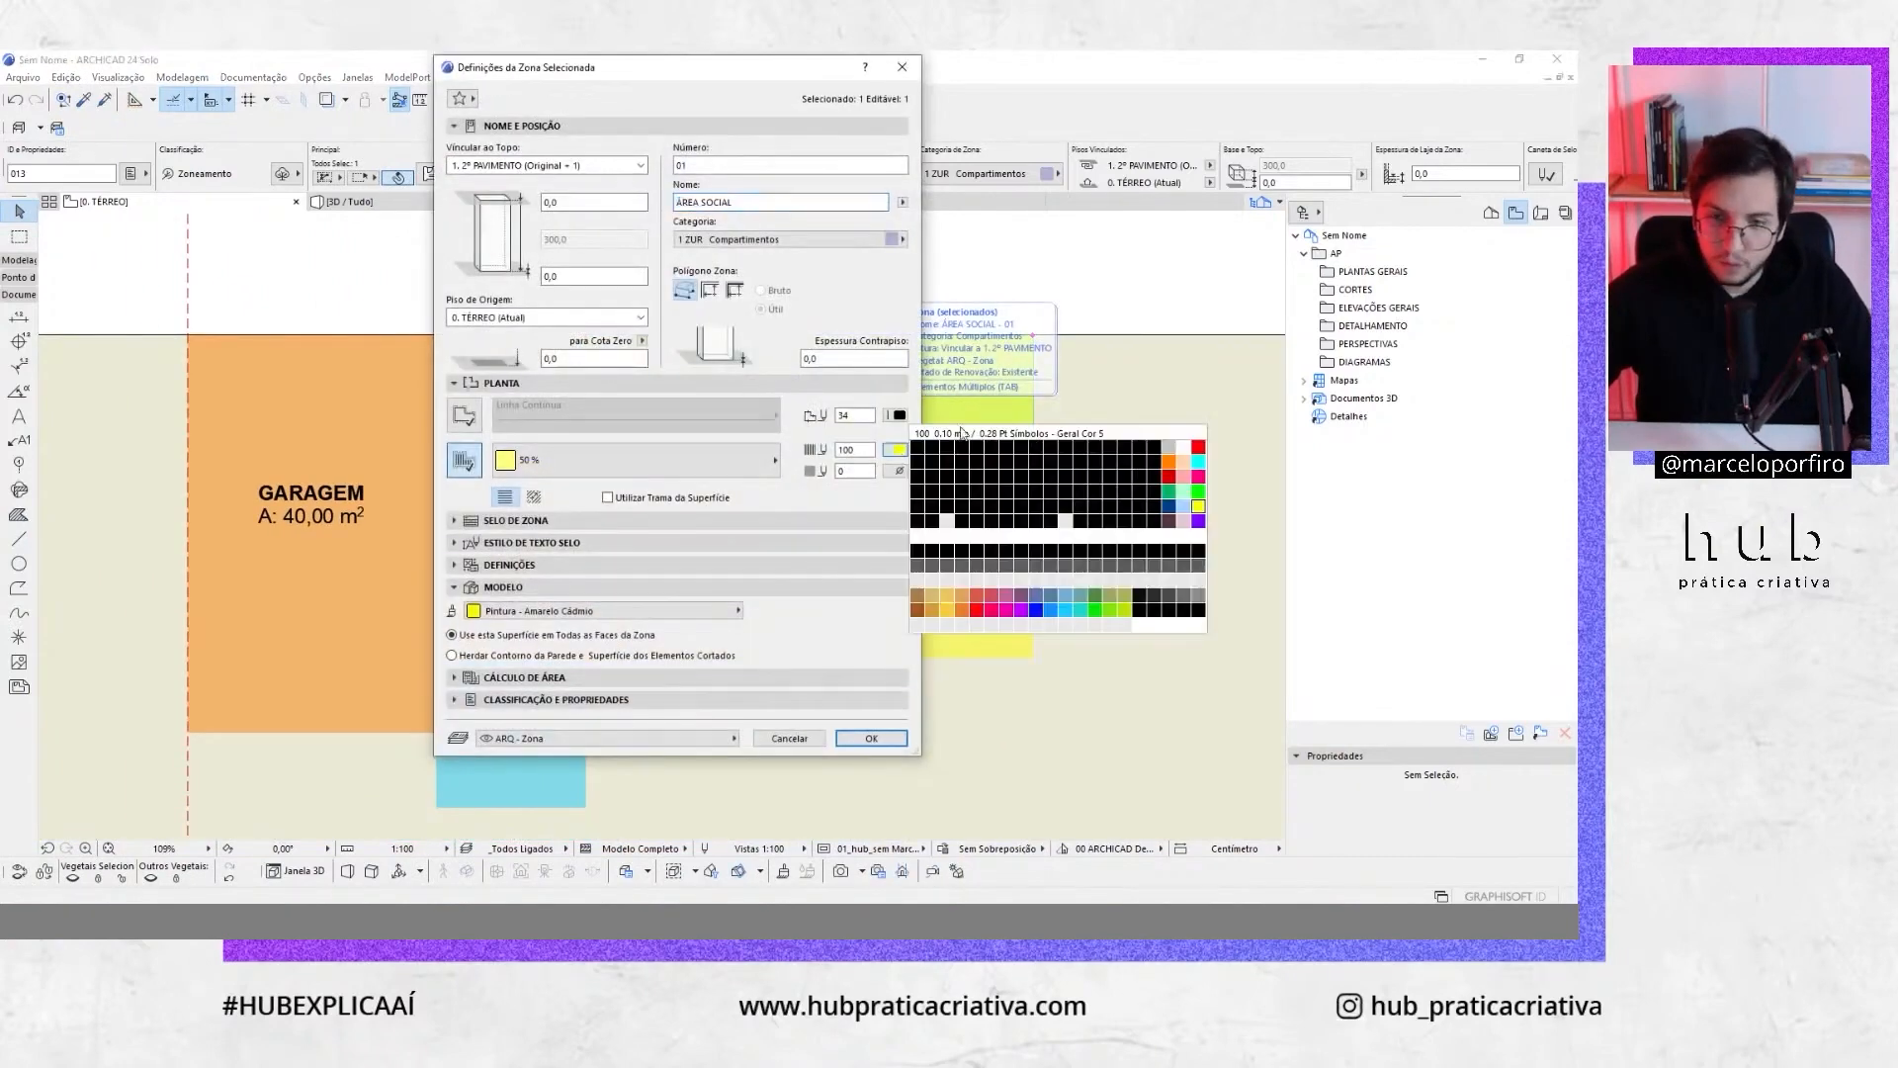
pyautogui.click(1095, 595)
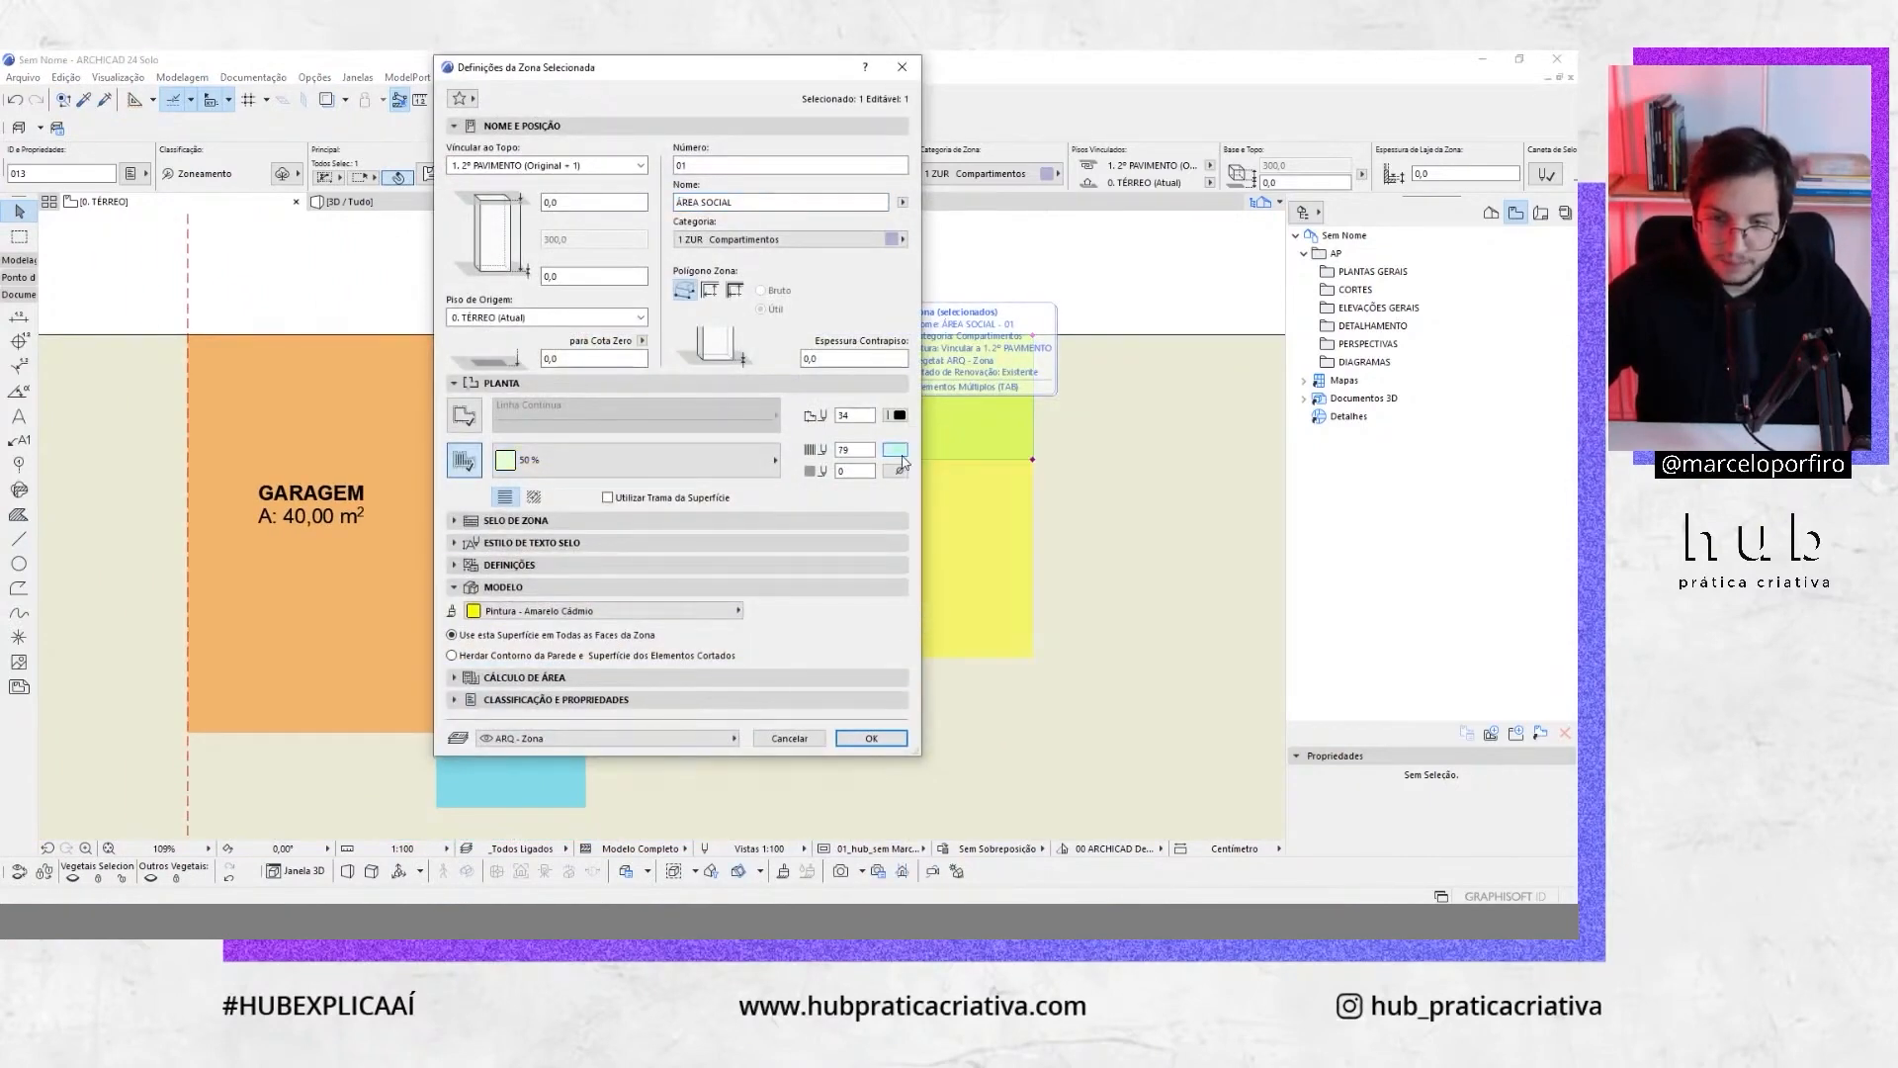
pyautogui.click(1096, 599)
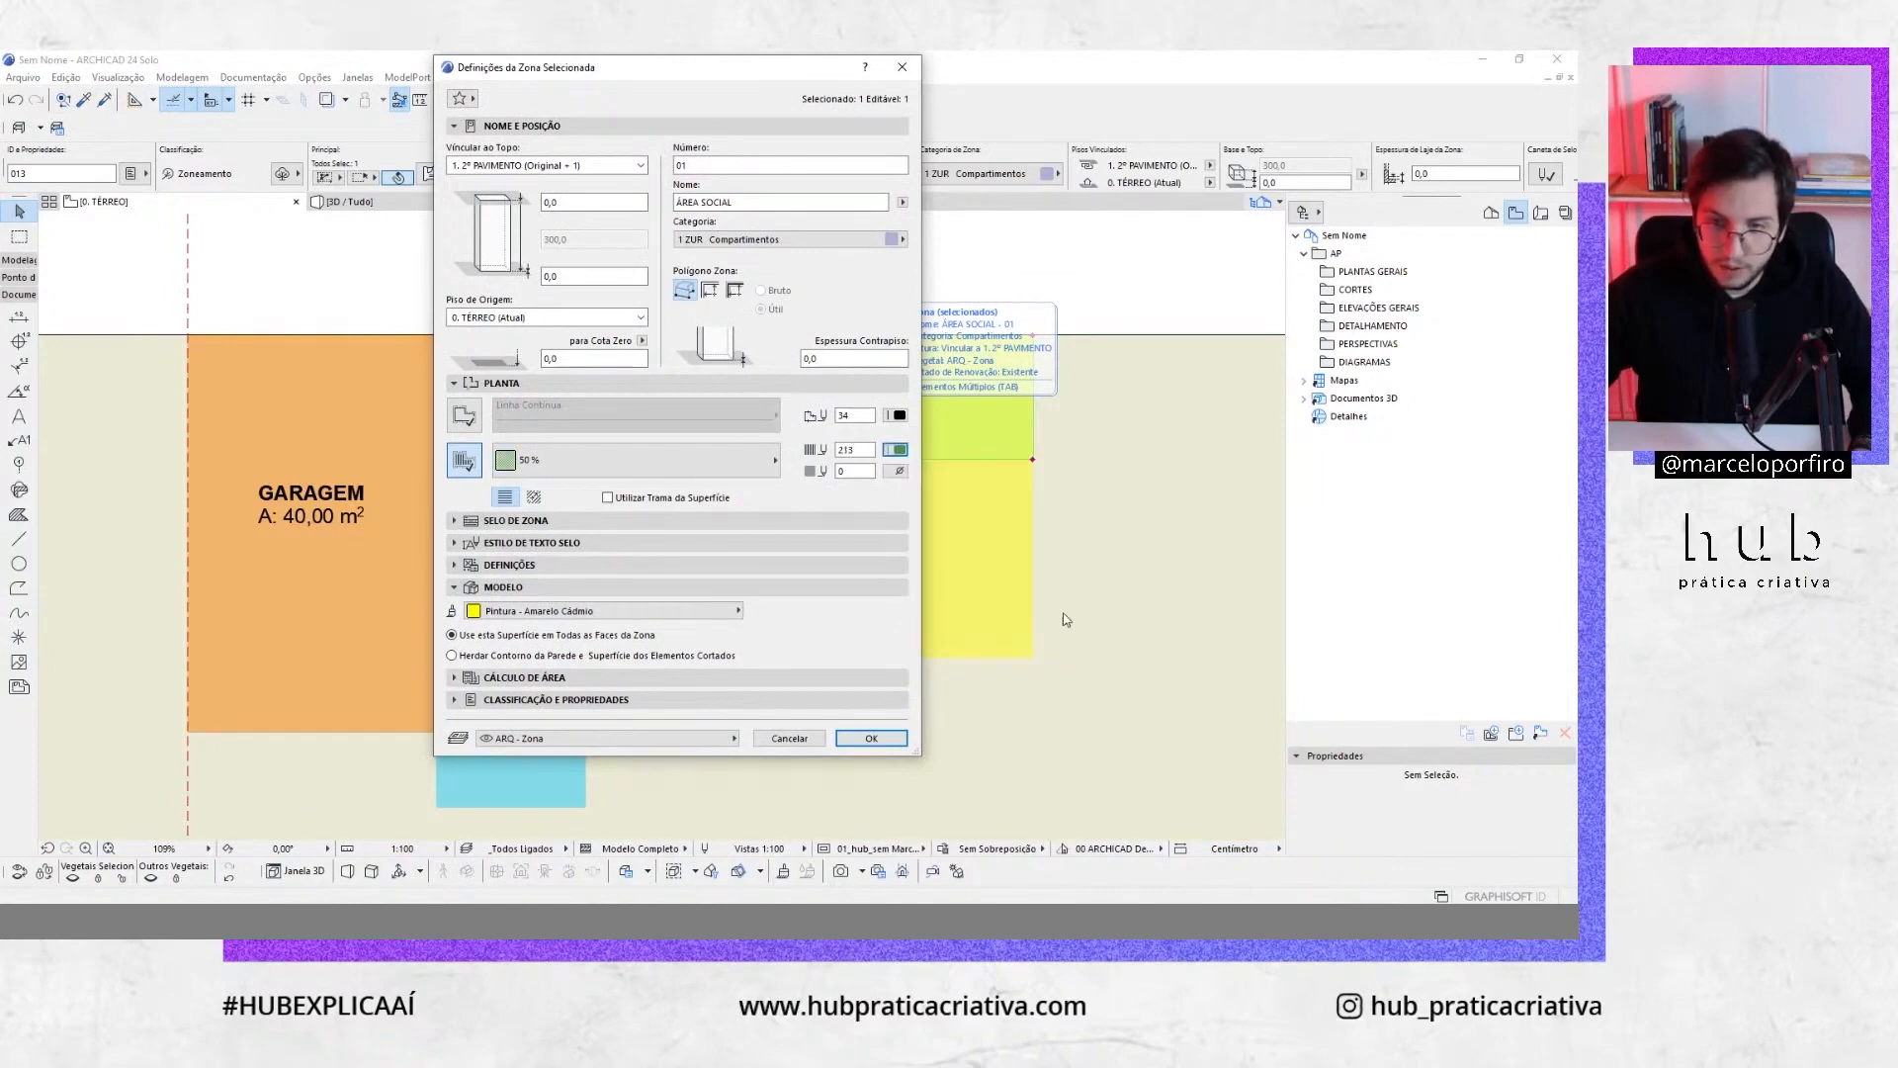
pyautogui.click(891, 739)
# Rename the green zone as COZINHA
pyautogui.moveTo(871, 455); pyautogui.dragTo(901, 476, button='middle')
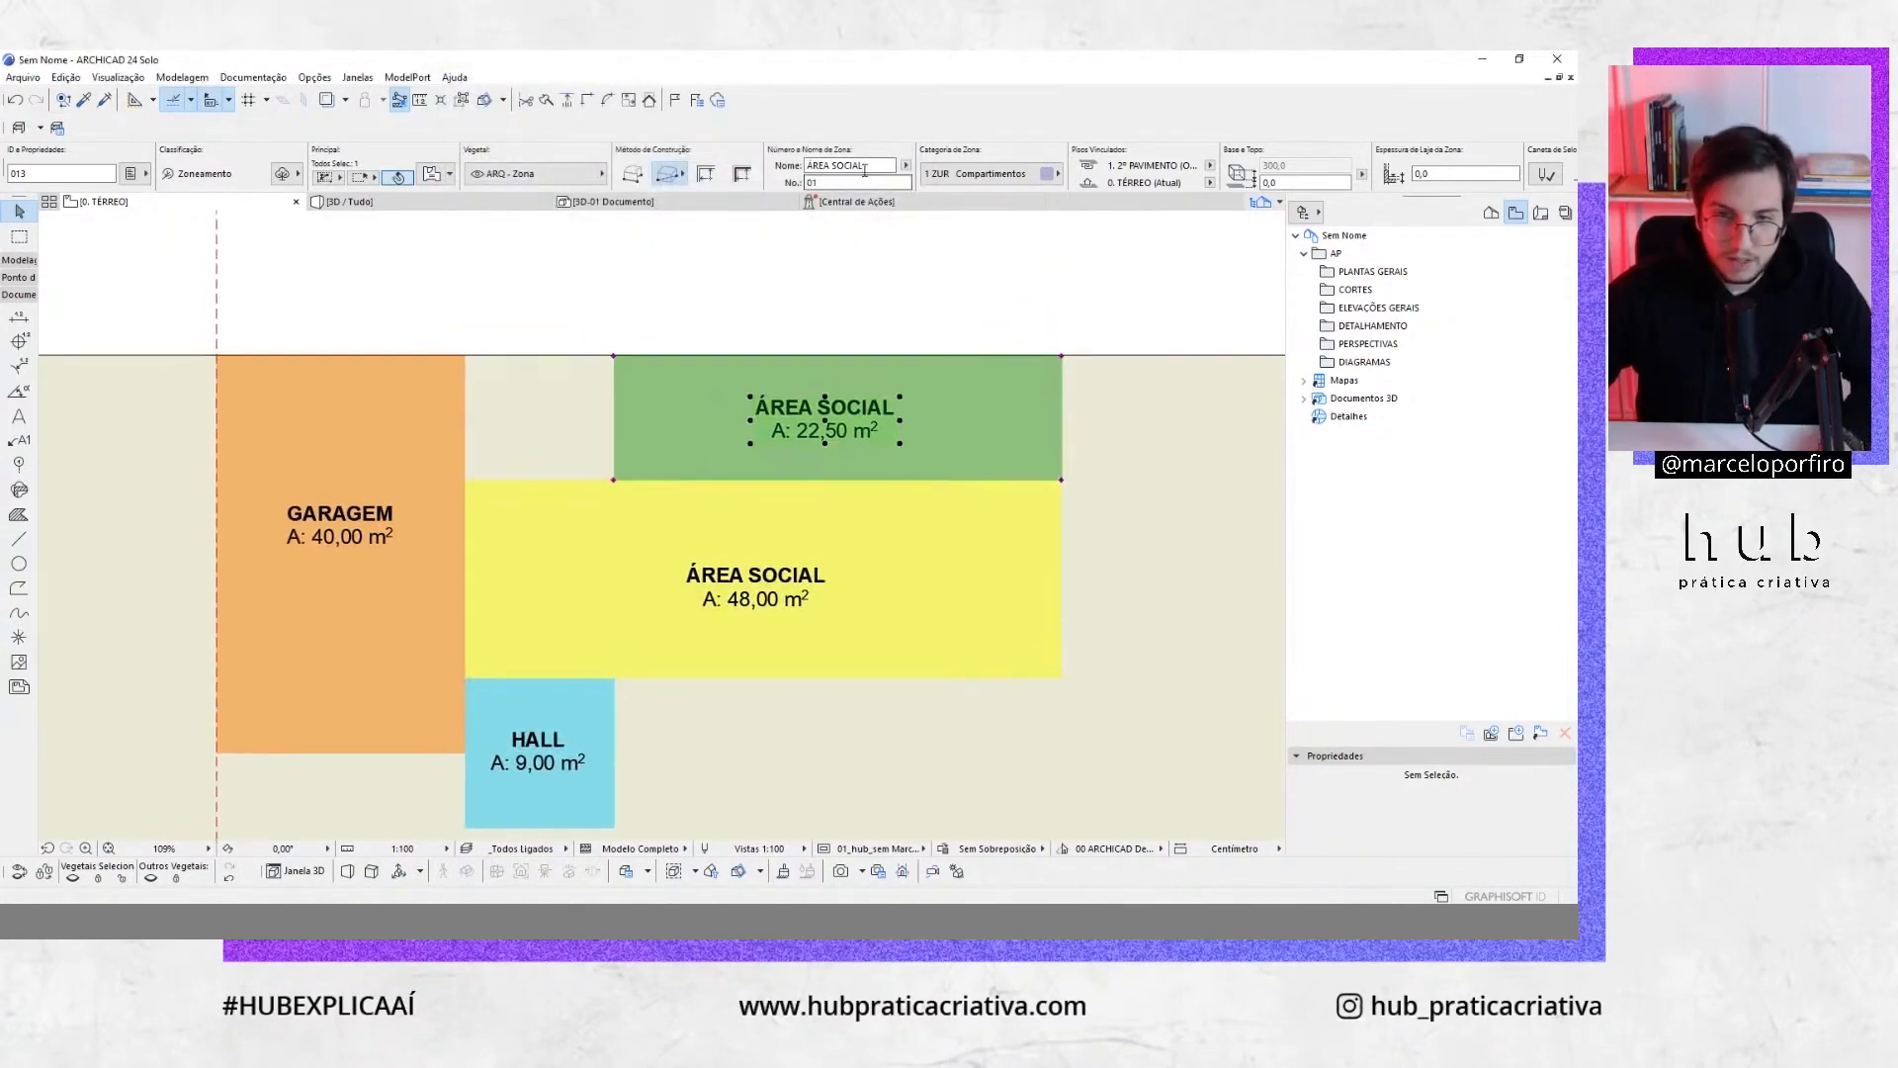
pyautogui.write('COZINHA')
pyautogui.press('Return')
# Draw a 27 m² zone from the HALL's lower right corner to the ÁREA SOCIAL's lower right corner and place its stamp inside
pyautogui.scroll(-4, 848, 584)
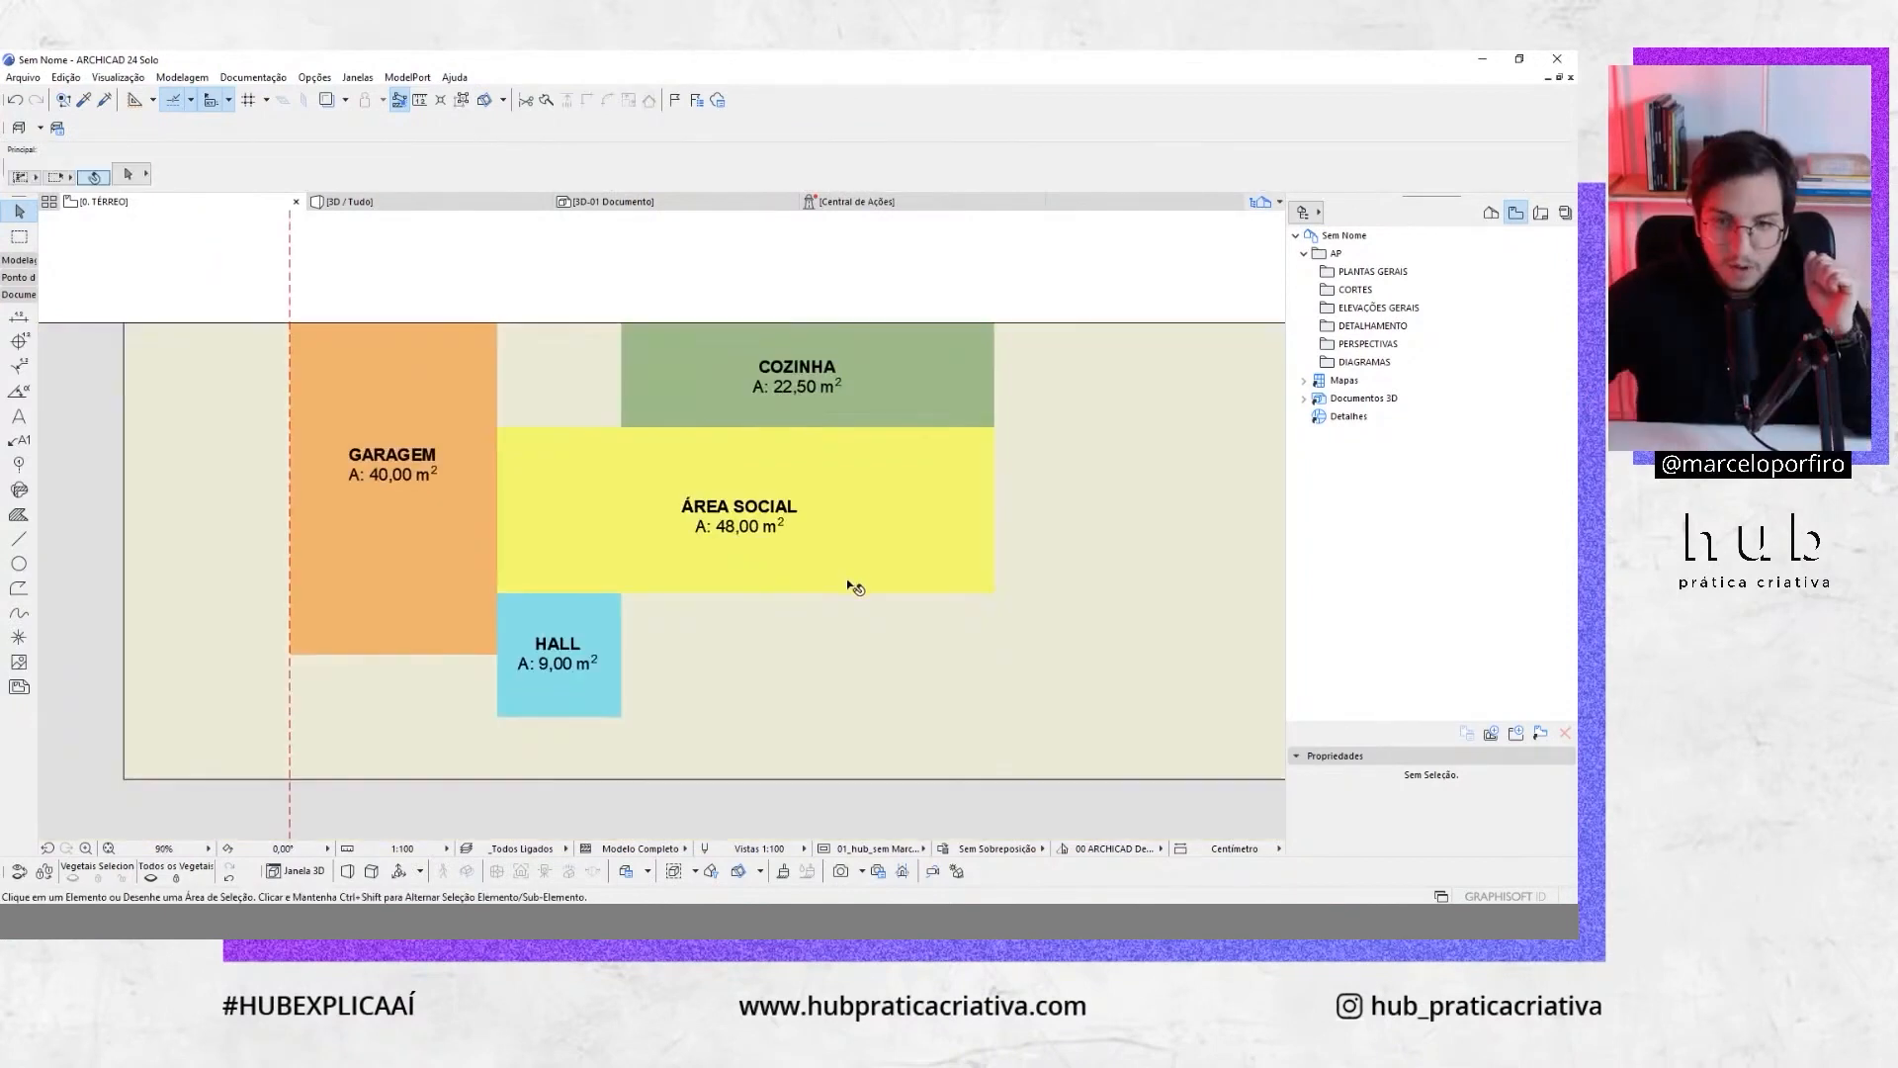
pyautogui.keyDown('alt'); pyautogui.click(792, 560); pyautogui.keyUp('alt')
pyautogui.click(616, 692)
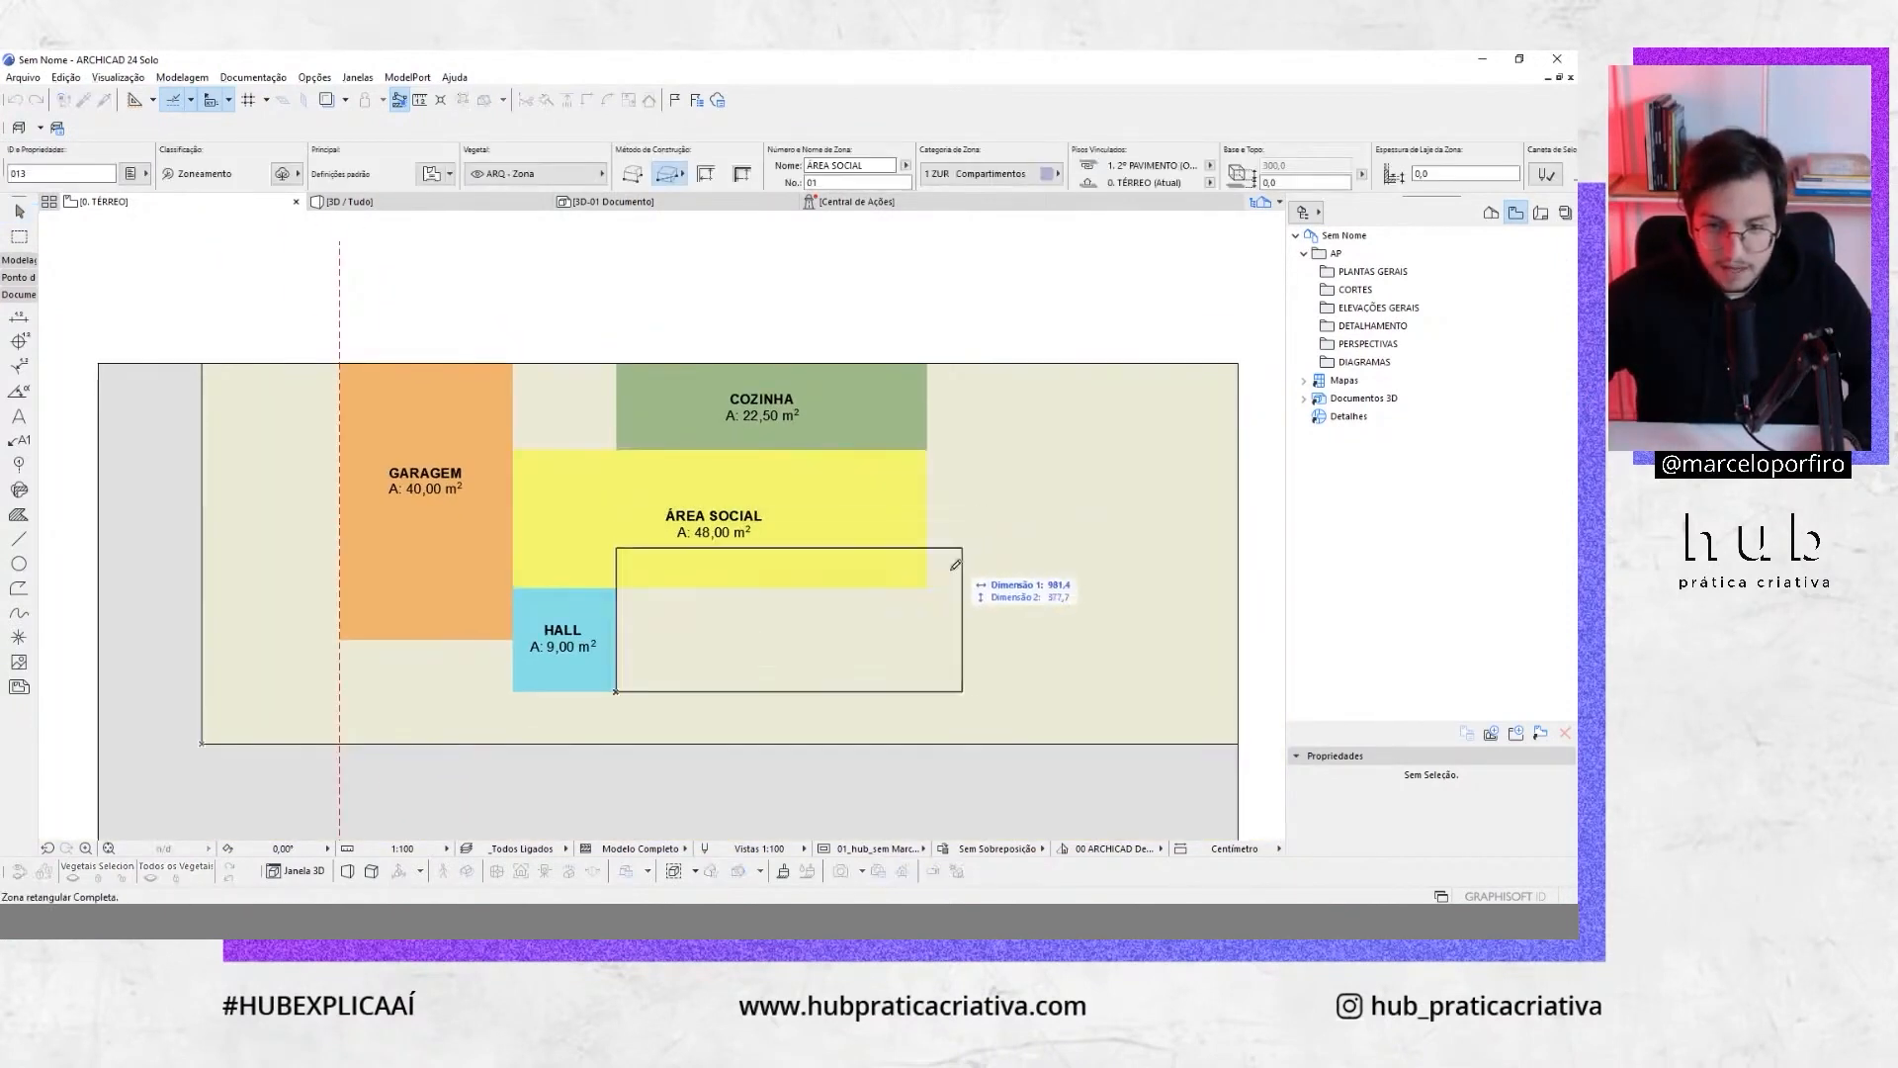
pyautogui.click(927, 583)
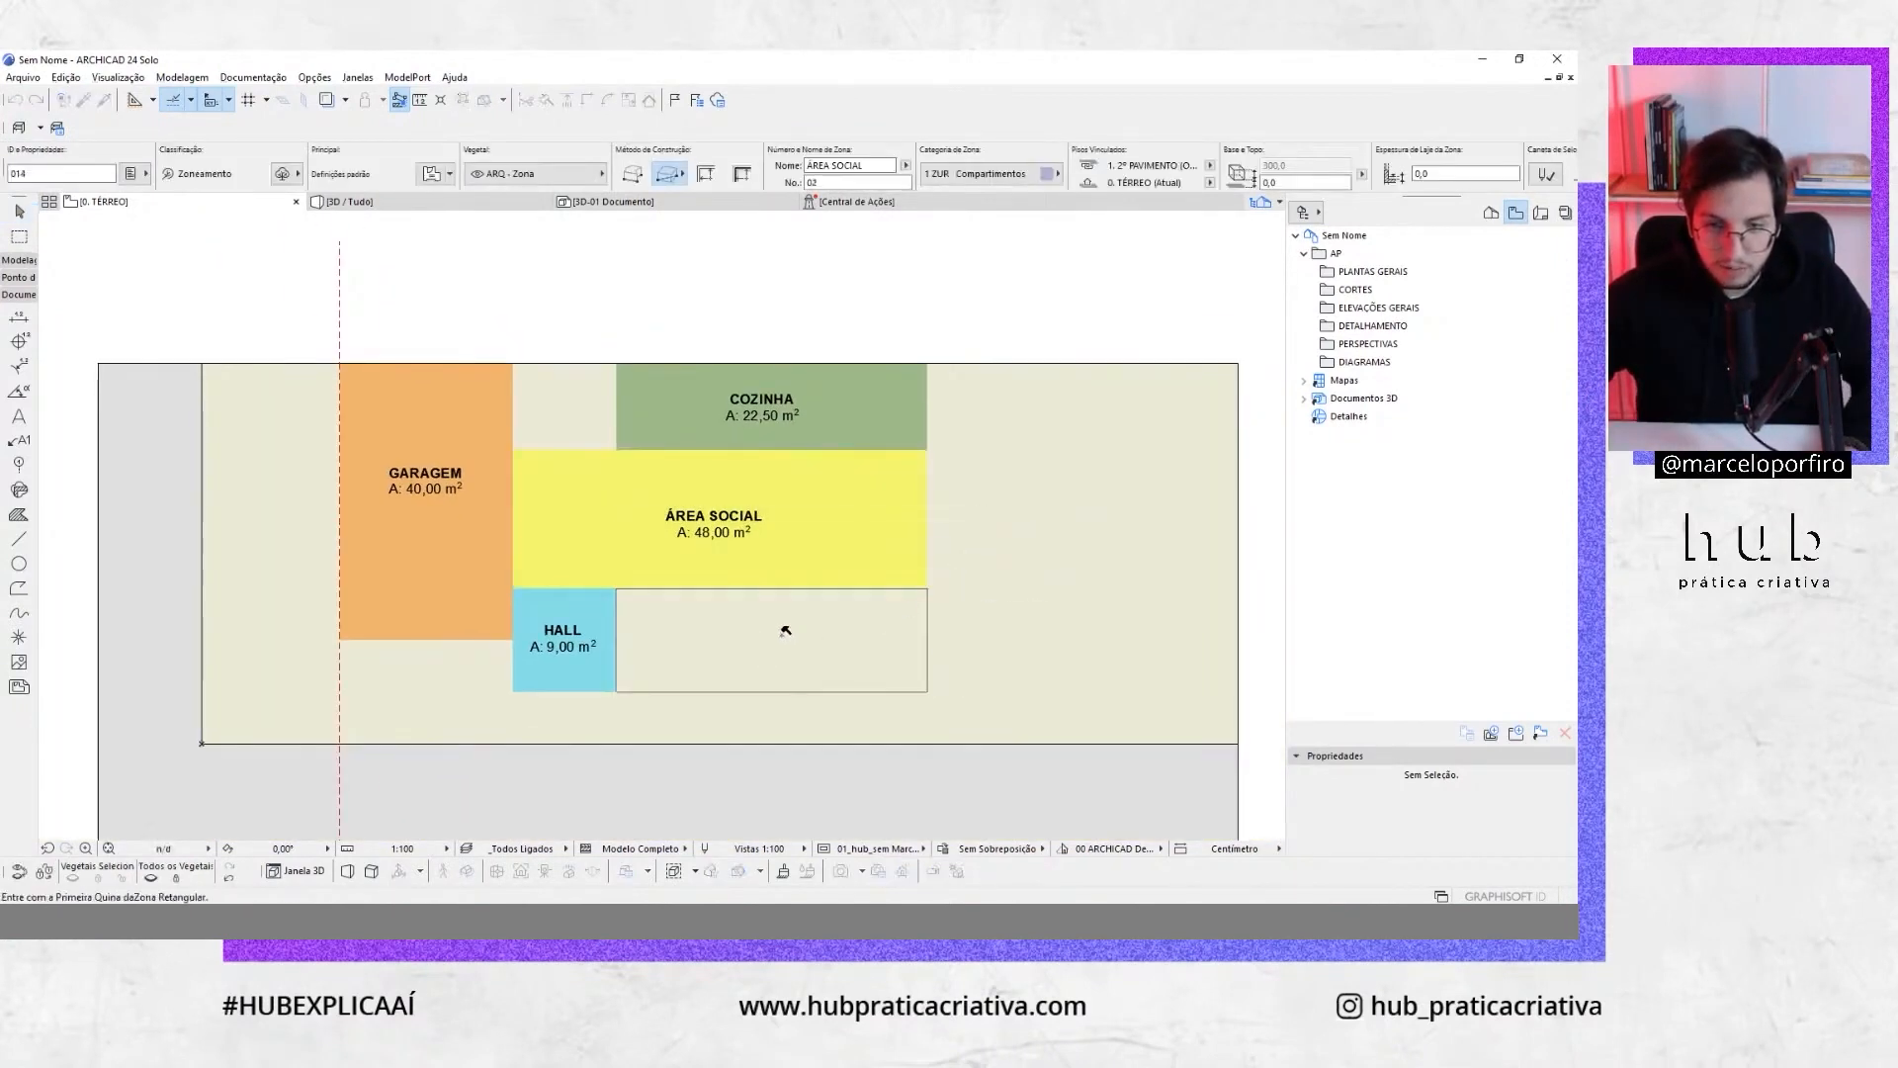
pyautogui.click(784, 633)
pyautogui.press('Escape')
# Rename the new zone beside the HALL as VARANDA
pyautogui.click(862, 619)
pyautogui.moveTo(878, 166); pyautogui.dragTo(694, 253)
pyautogui.write('VARANDA')
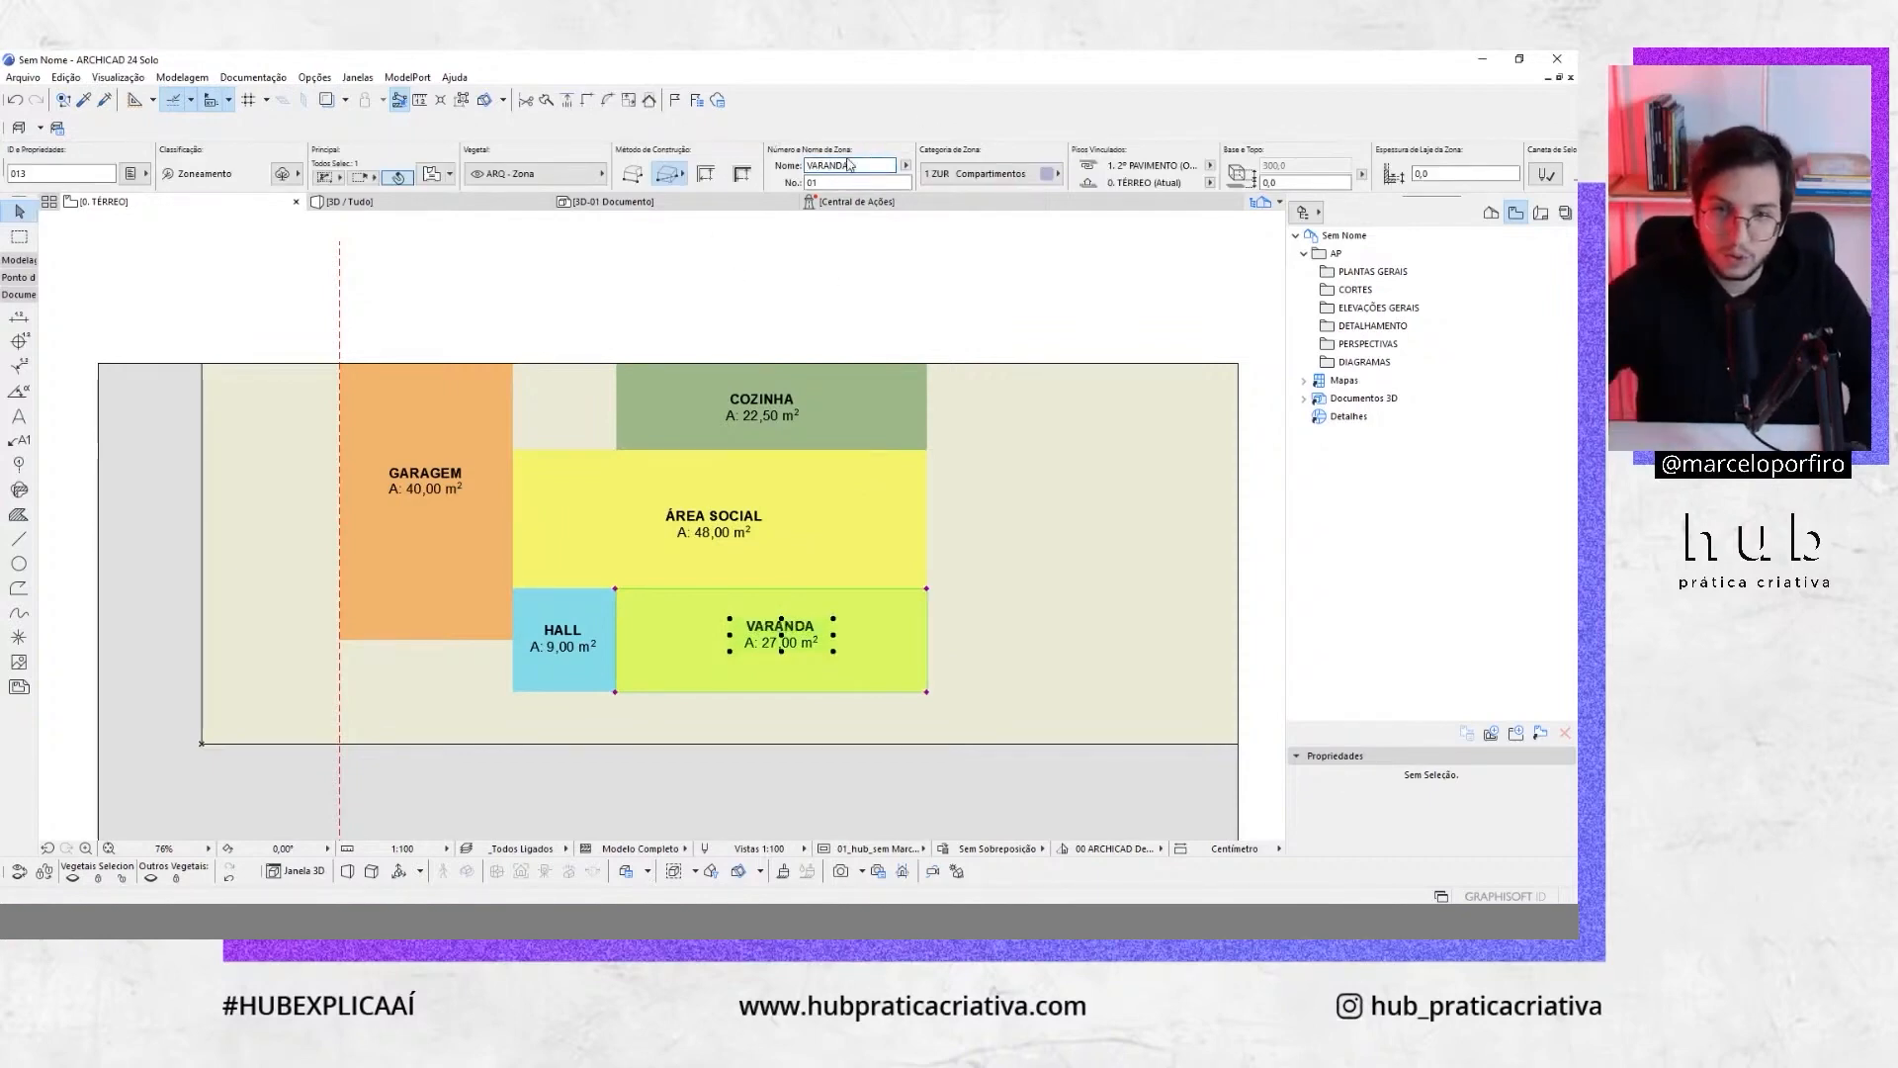
pyautogui.scroll(-3, 734, 168)
pyautogui.moveTo(764, 481); pyautogui.dragTo(748, 481, button='middle')
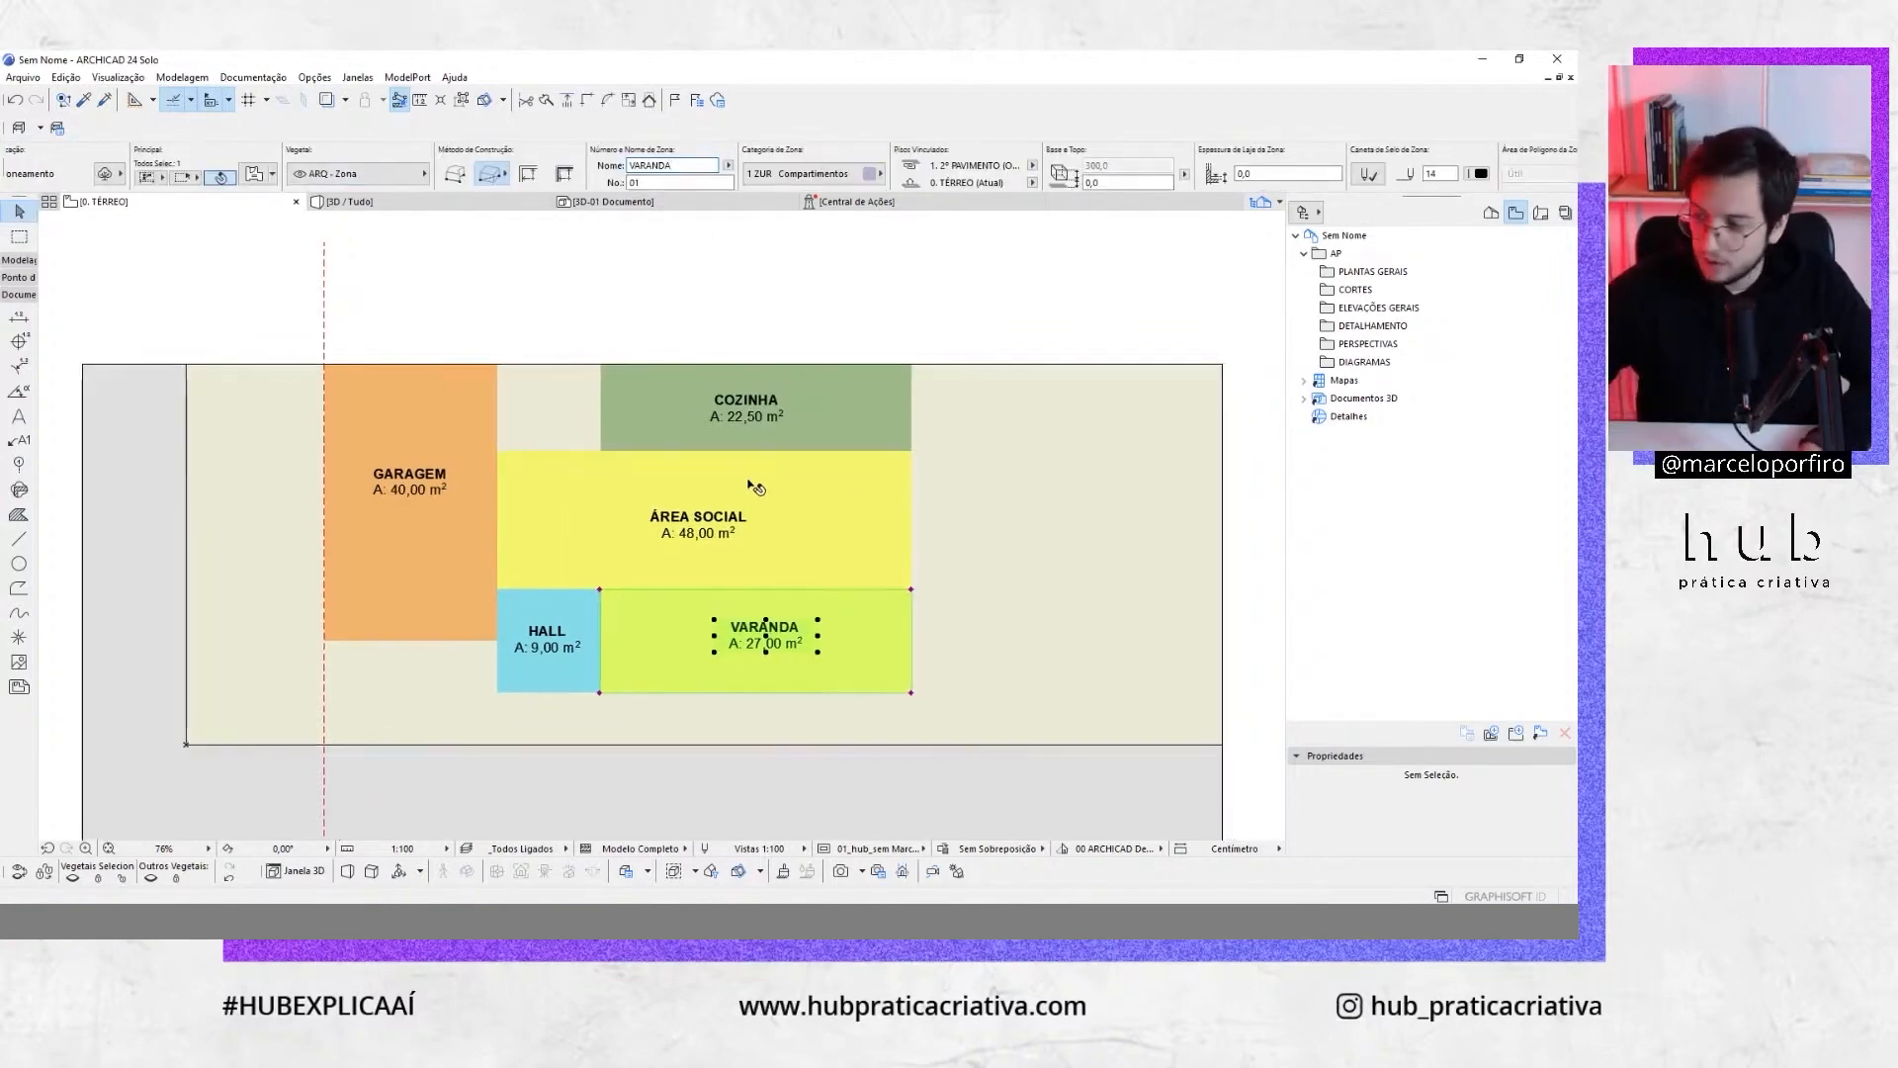
# Set the plan fill colour of the VARANDA zone to red, pen 58
pyautogui.hotkey('ctrl', 't')
pyautogui.click(896, 450)
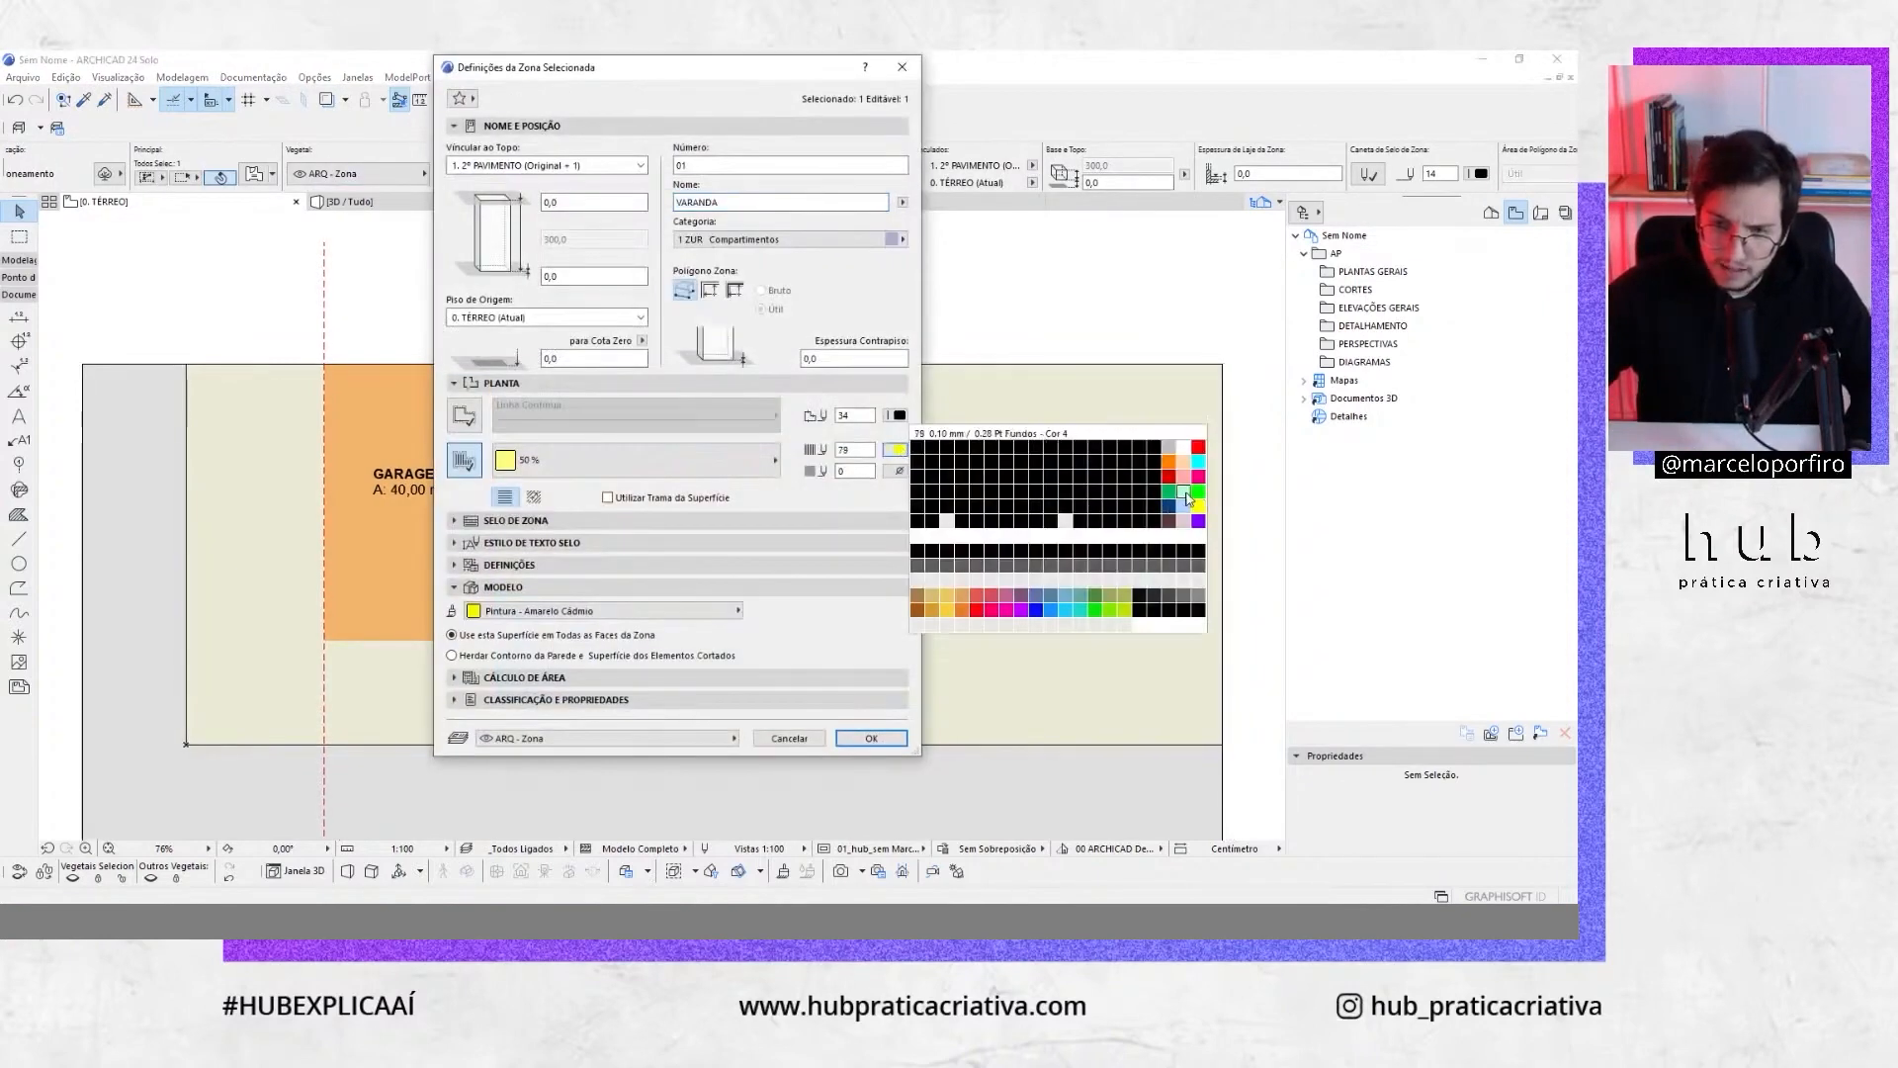
pyautogui.click(1198, 447)
pyautogui.press('Return')
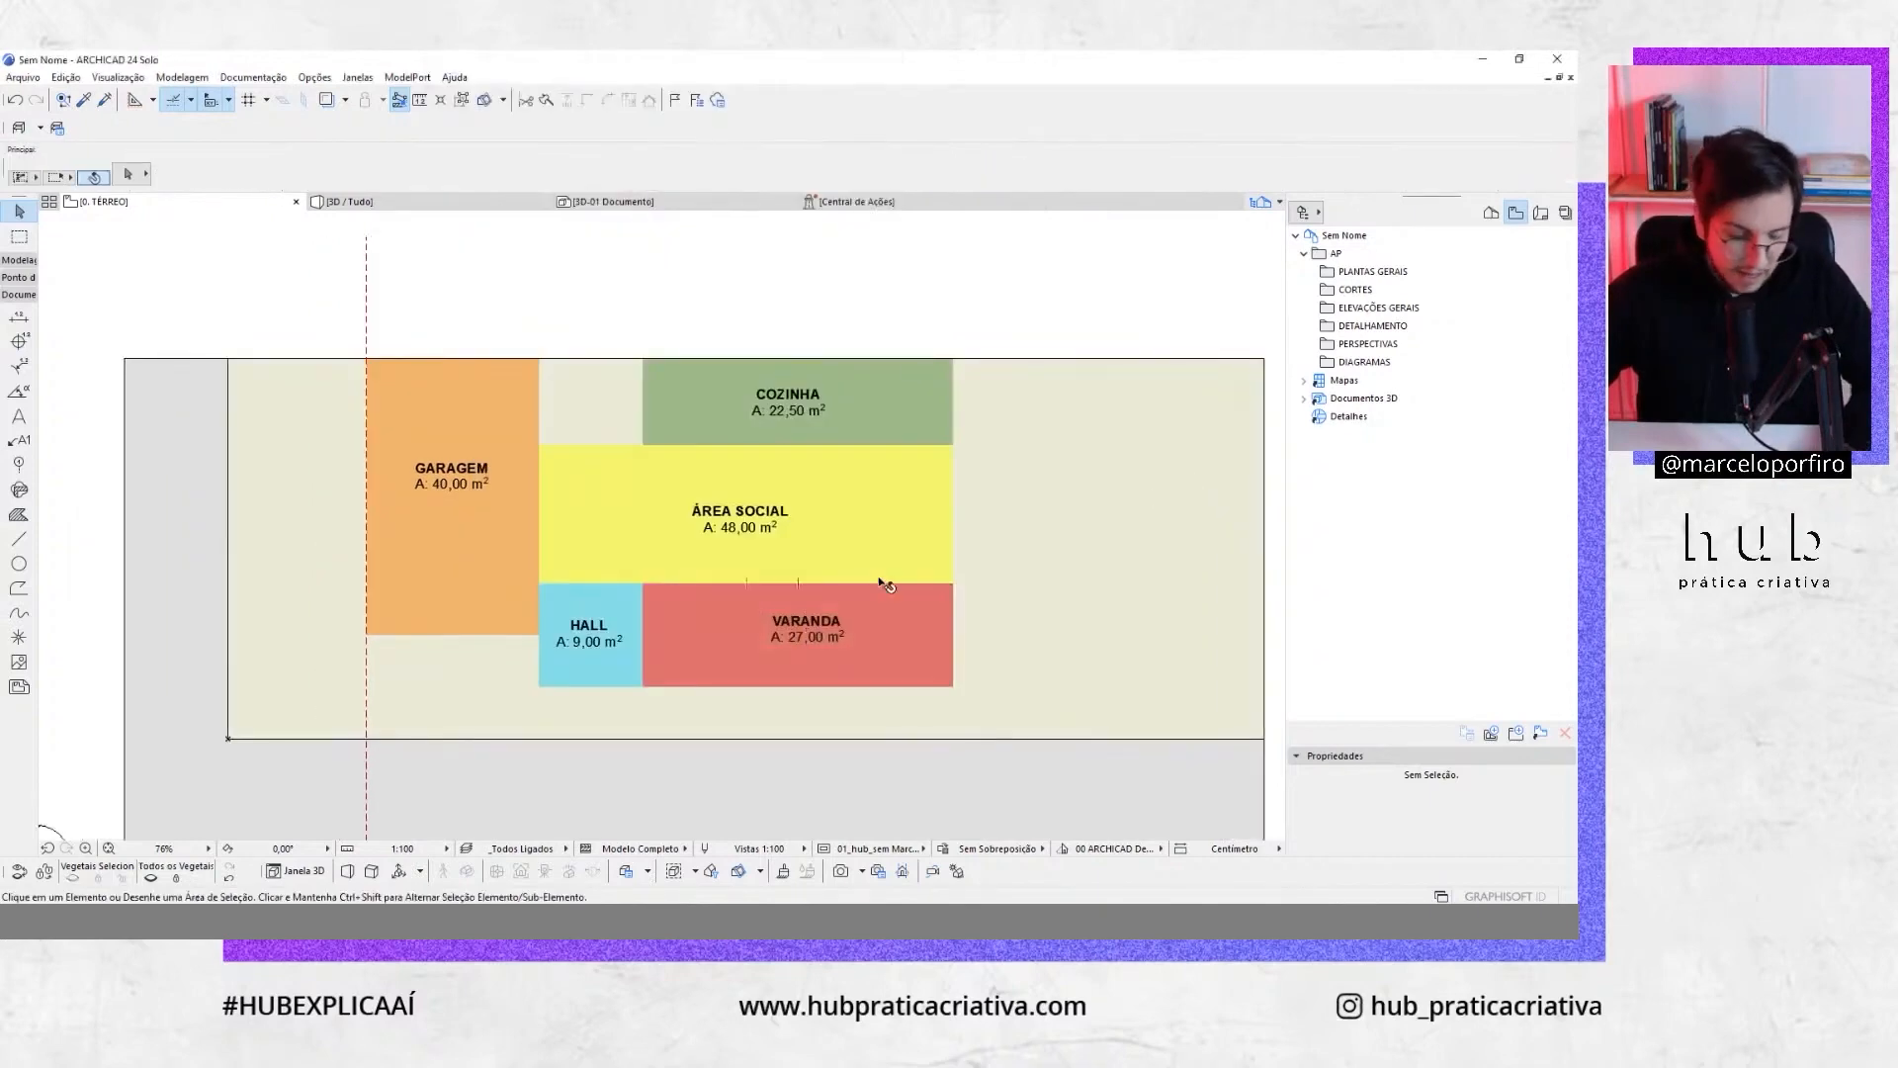
# In the 3D view, set the COZINHA zone's model surface to Pintura - Verde Floresta
pyautogui.press('F3')
pyautogui.click(735, 436)
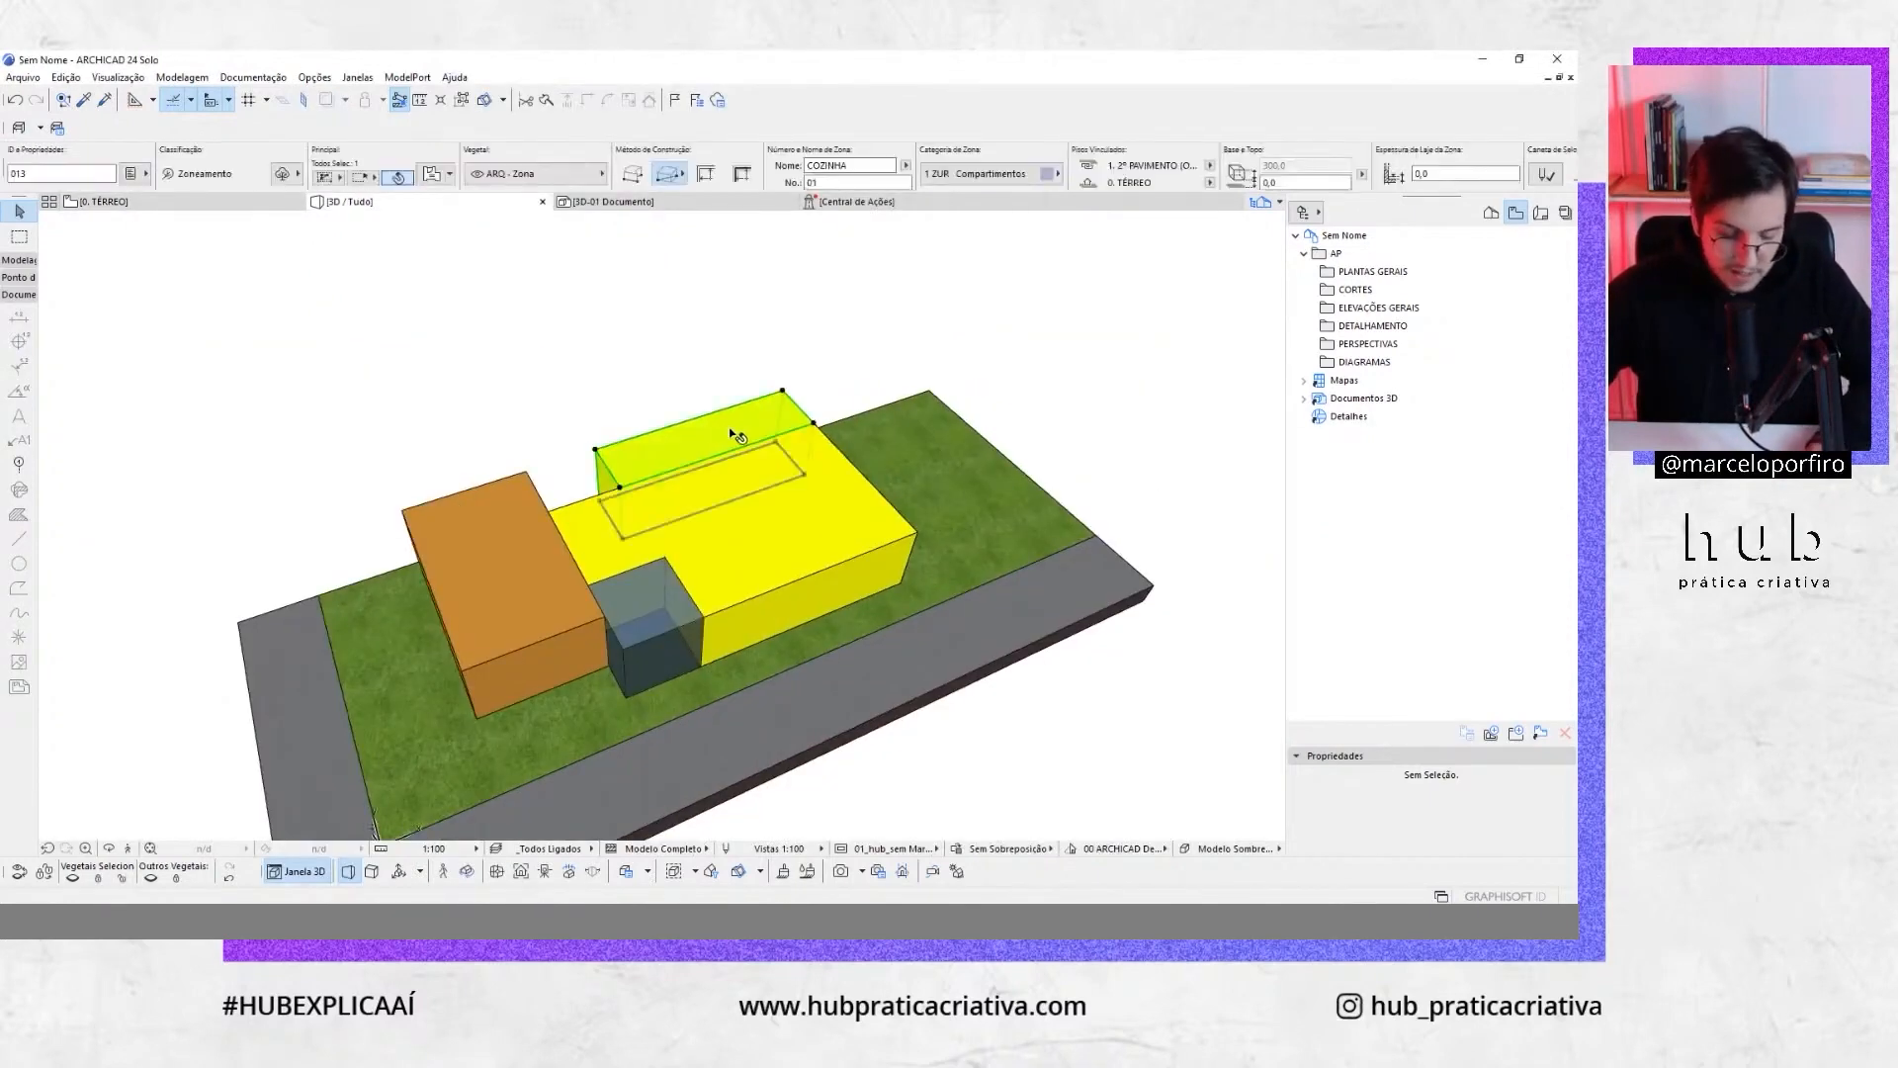
pyautogui.hotkey('ctrl', 't')
pyautogui.click(593, 611)
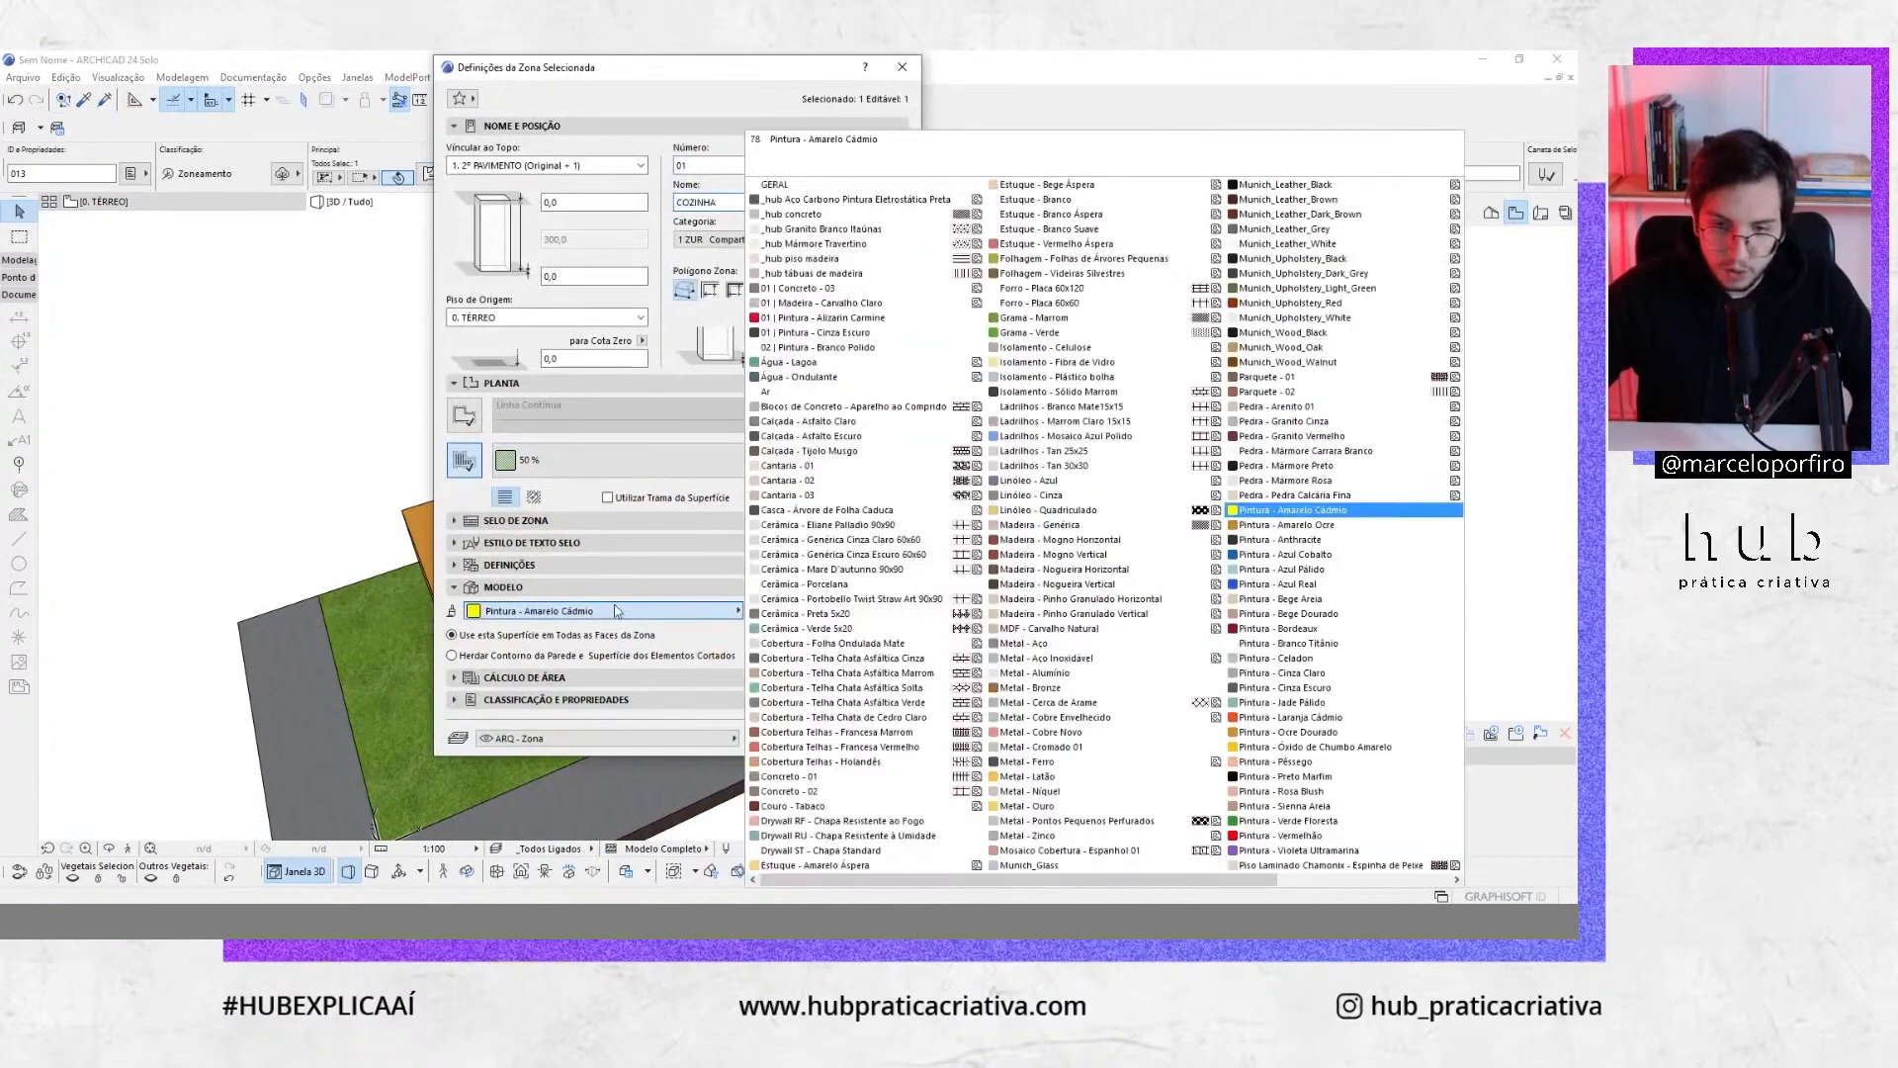
pyautogui.click(832, 613)
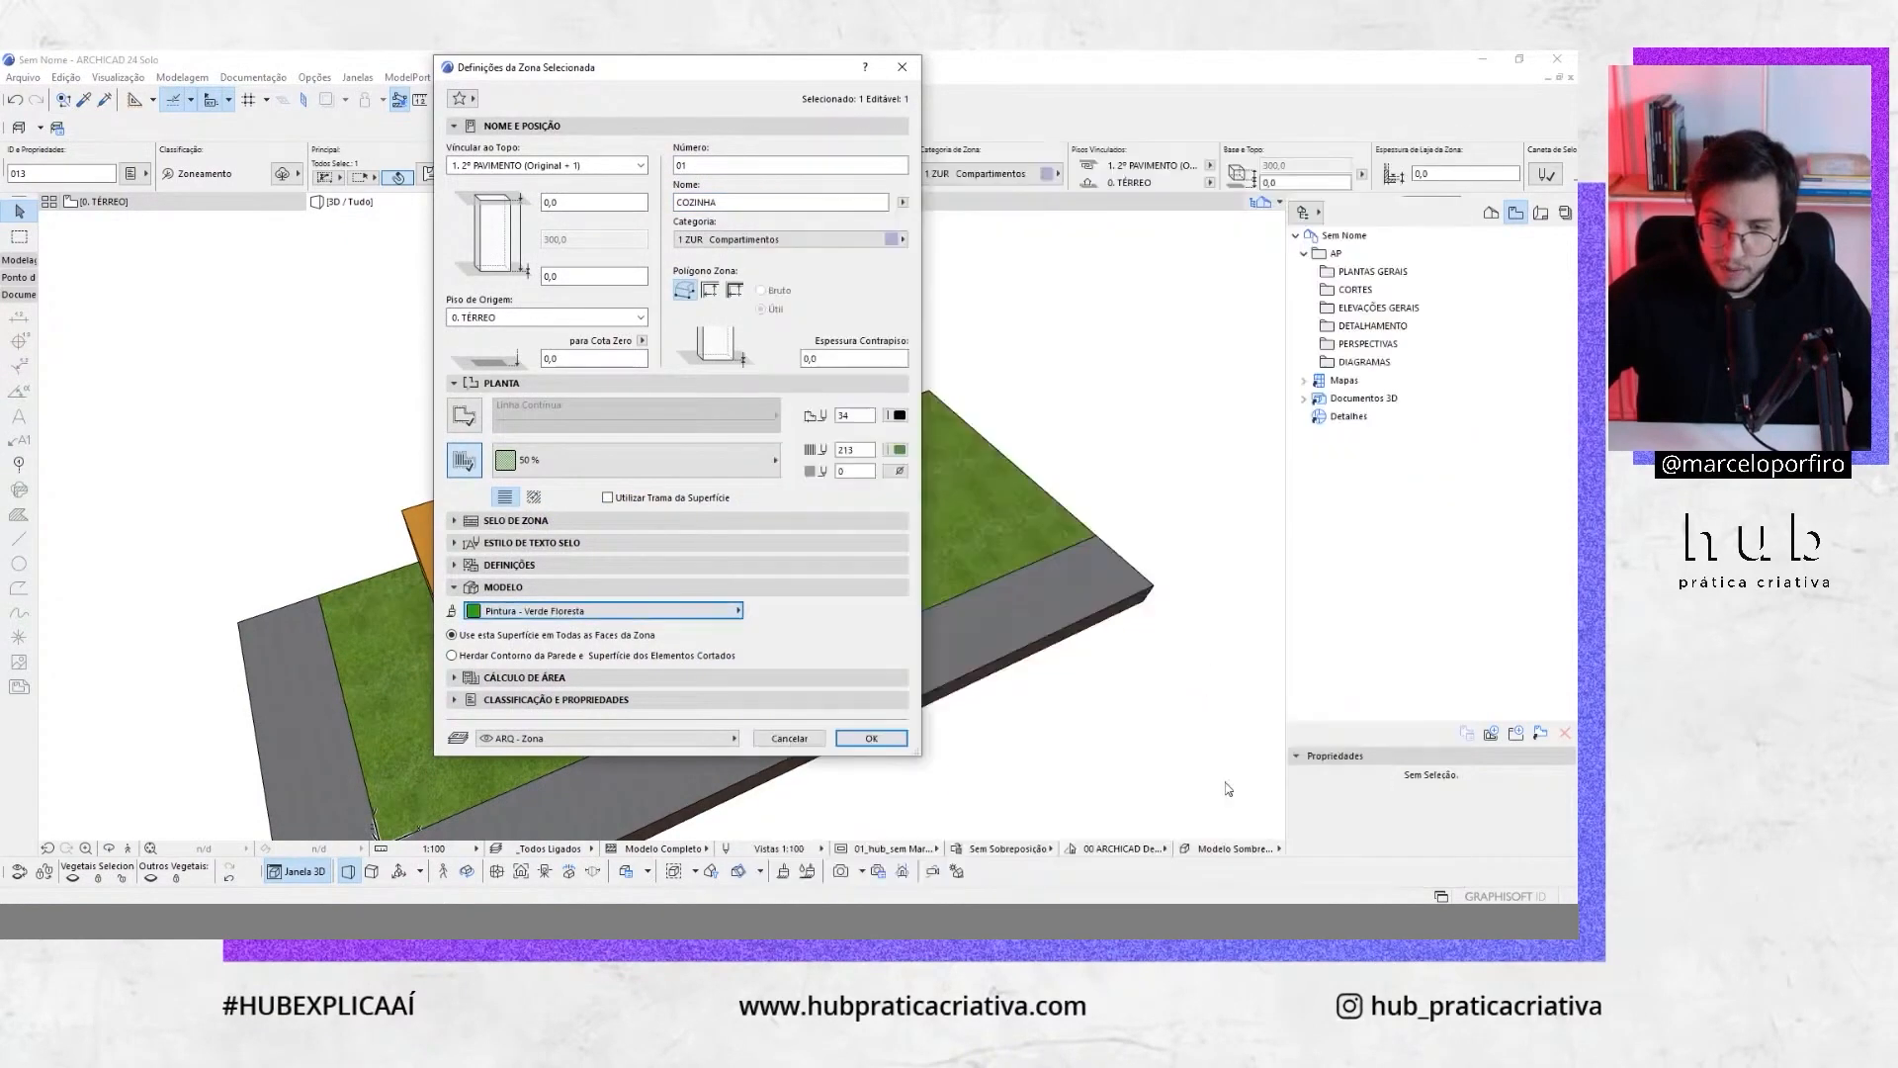
pyautogui.click(893, 733)
# Give the VARANDA zone a red paint surface in the 3D model
pyautogui.doubleClick(840, 517)
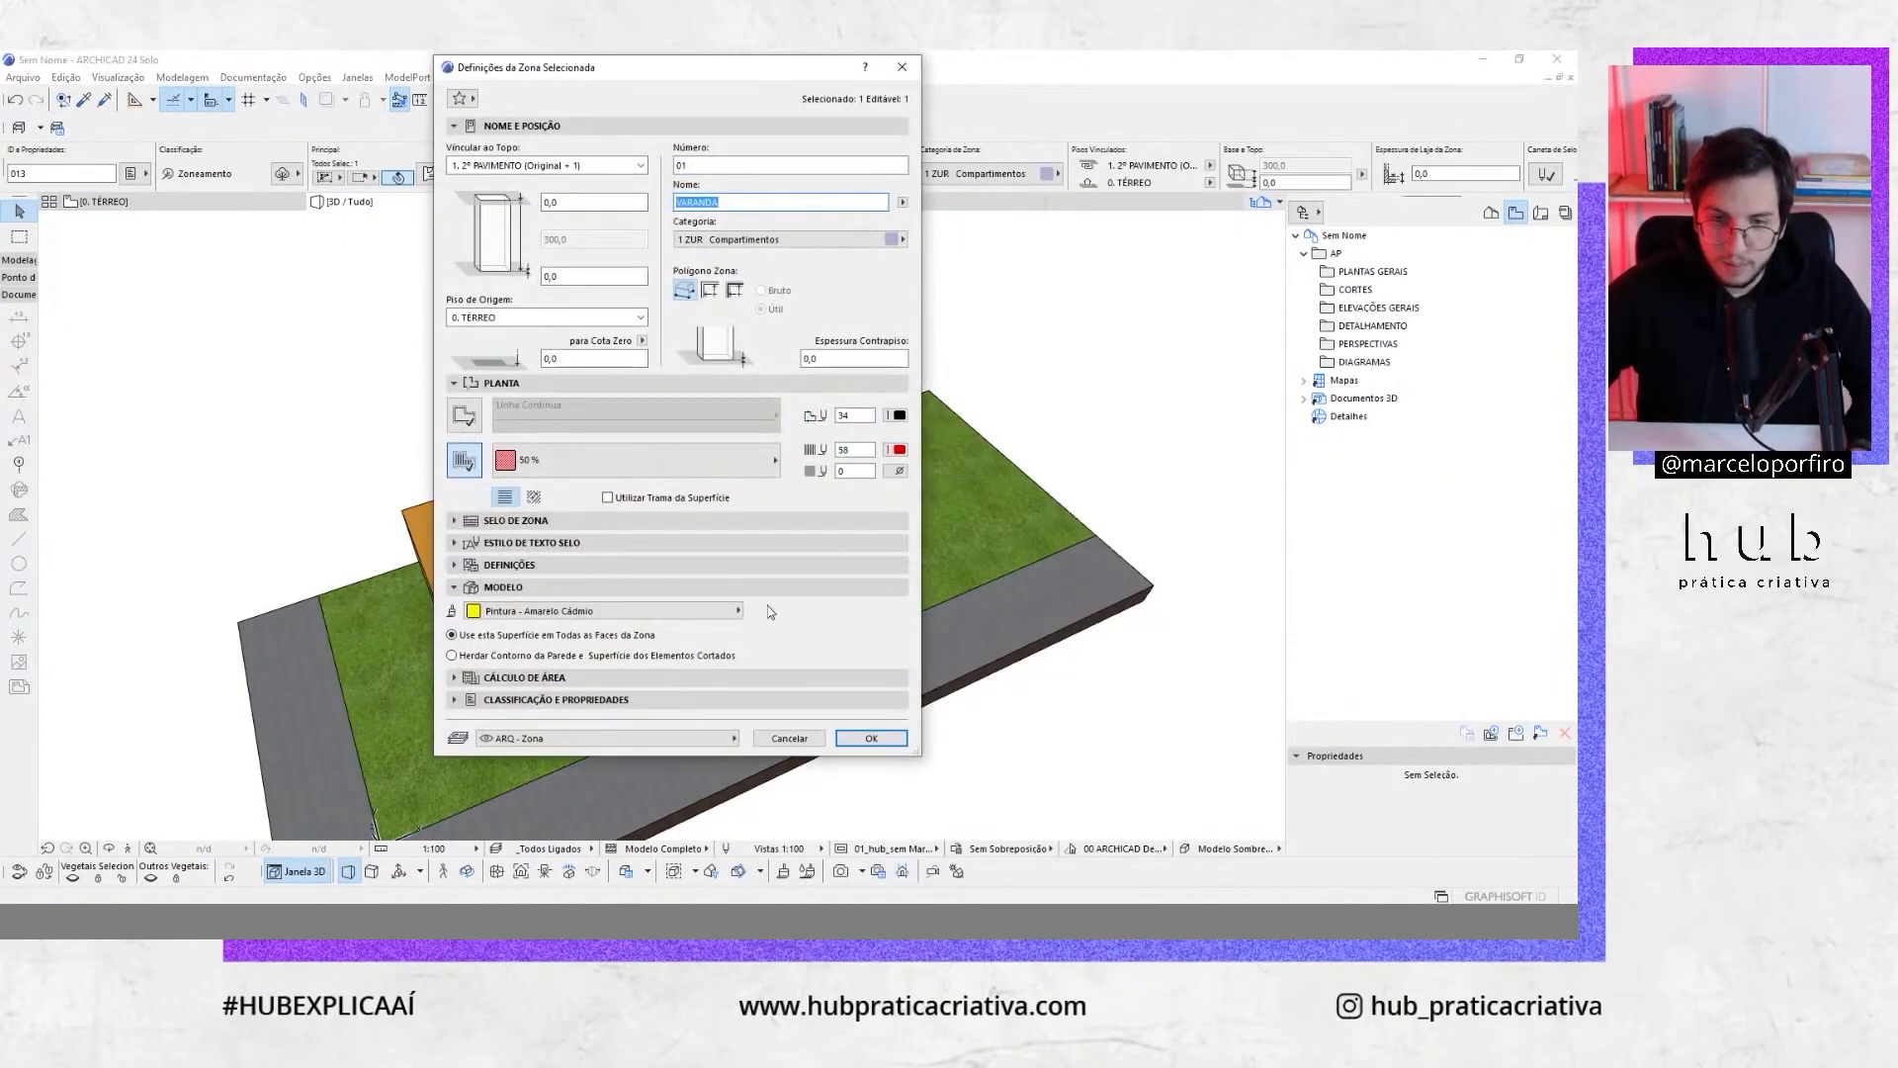
pyautogui.click(710, 617)
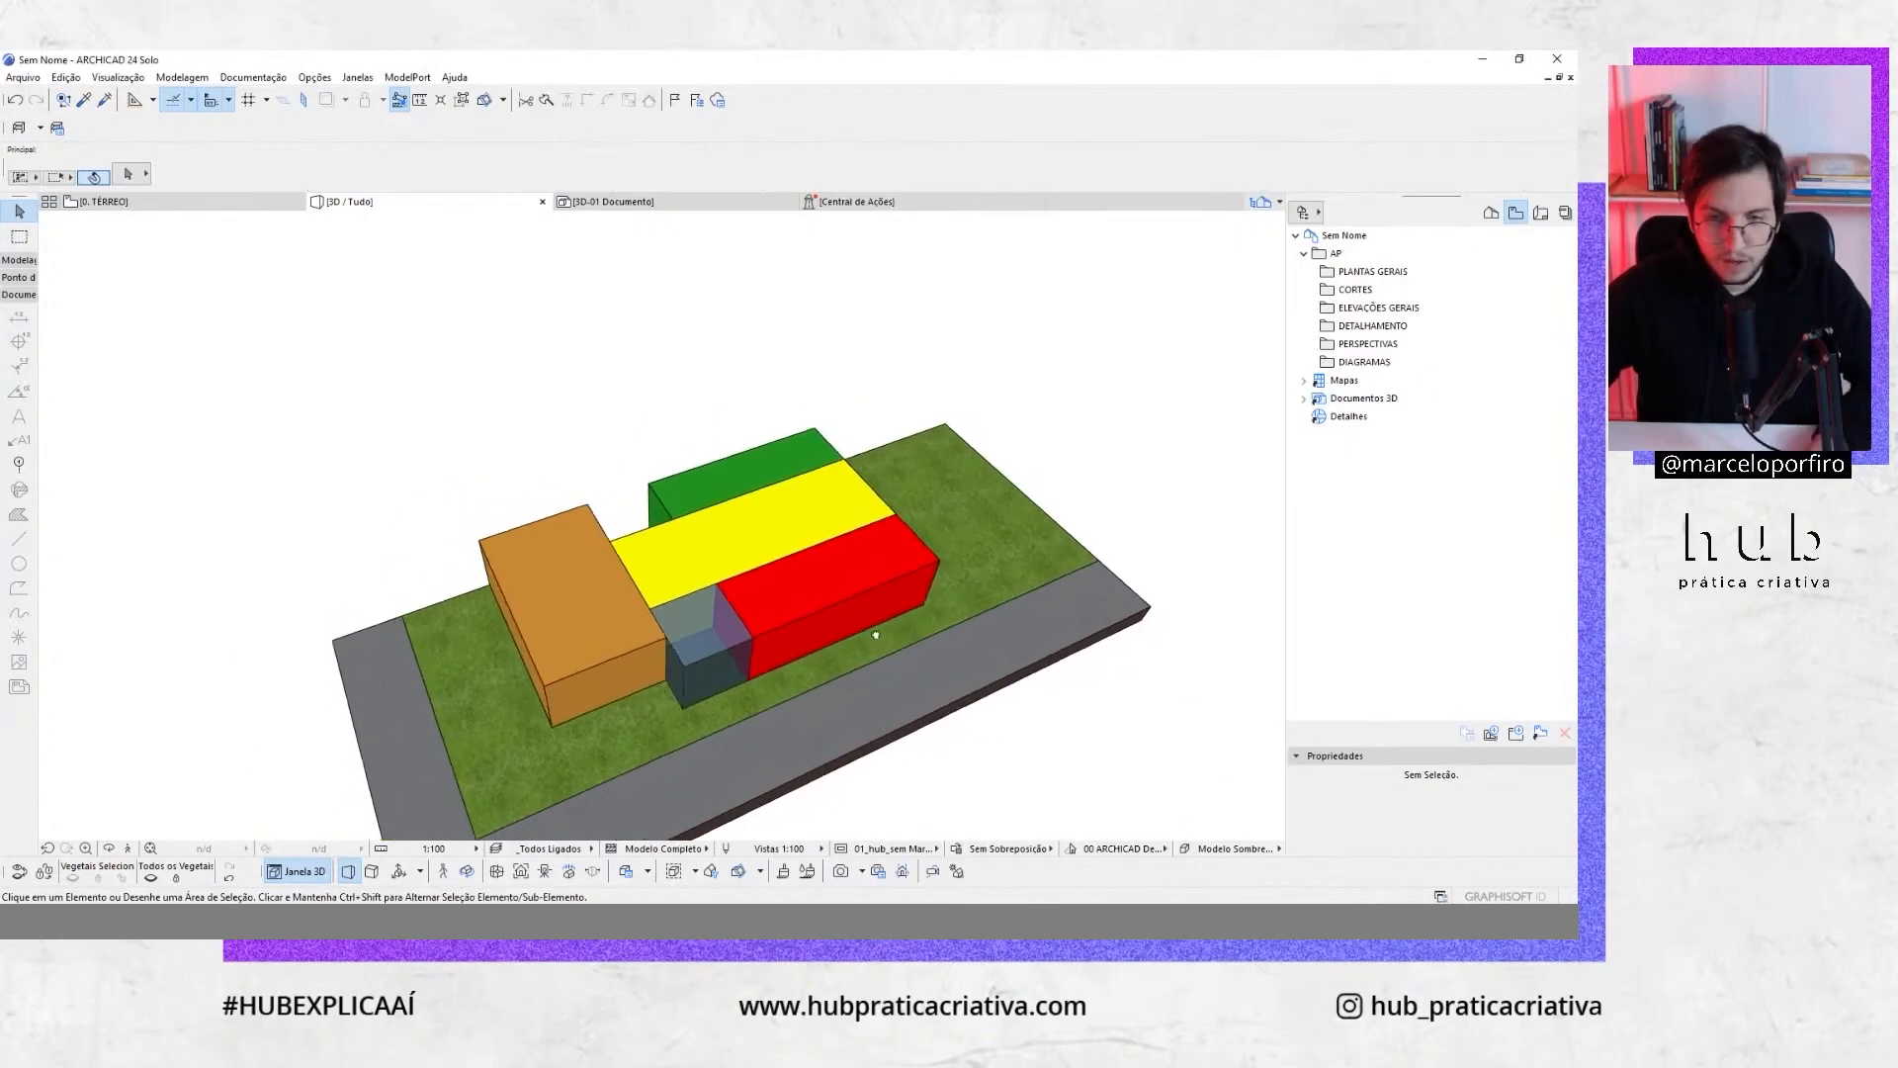
pyautogui.keyDown('shift'); pyautogui.moveTo(871, 636); pyautogui.dragTo(756, 529, button='middle'); pyautogui.keyUp('shift')
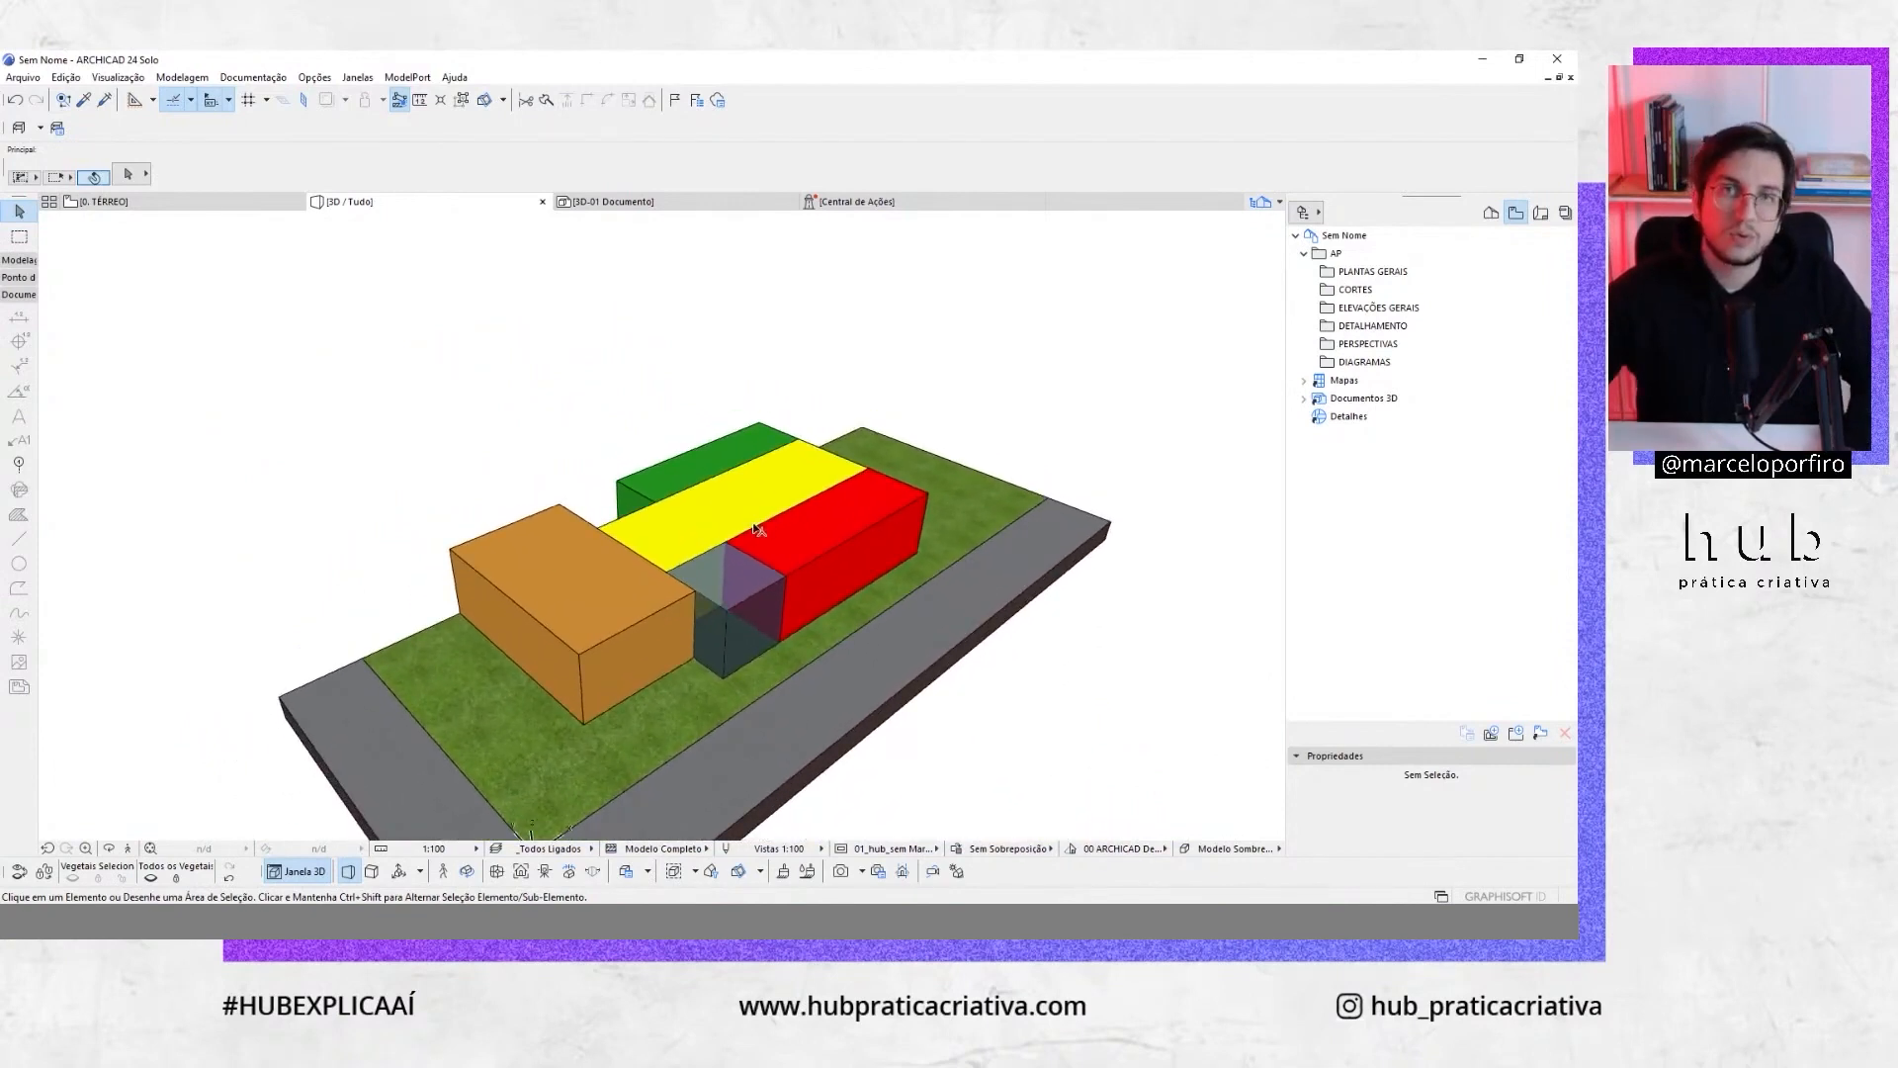
# Pick up the ÁREA SOCIAL zone's settings from the TÉRREO plan and open the 2º PAVIMENTO plan
pyautogui.press('F2')
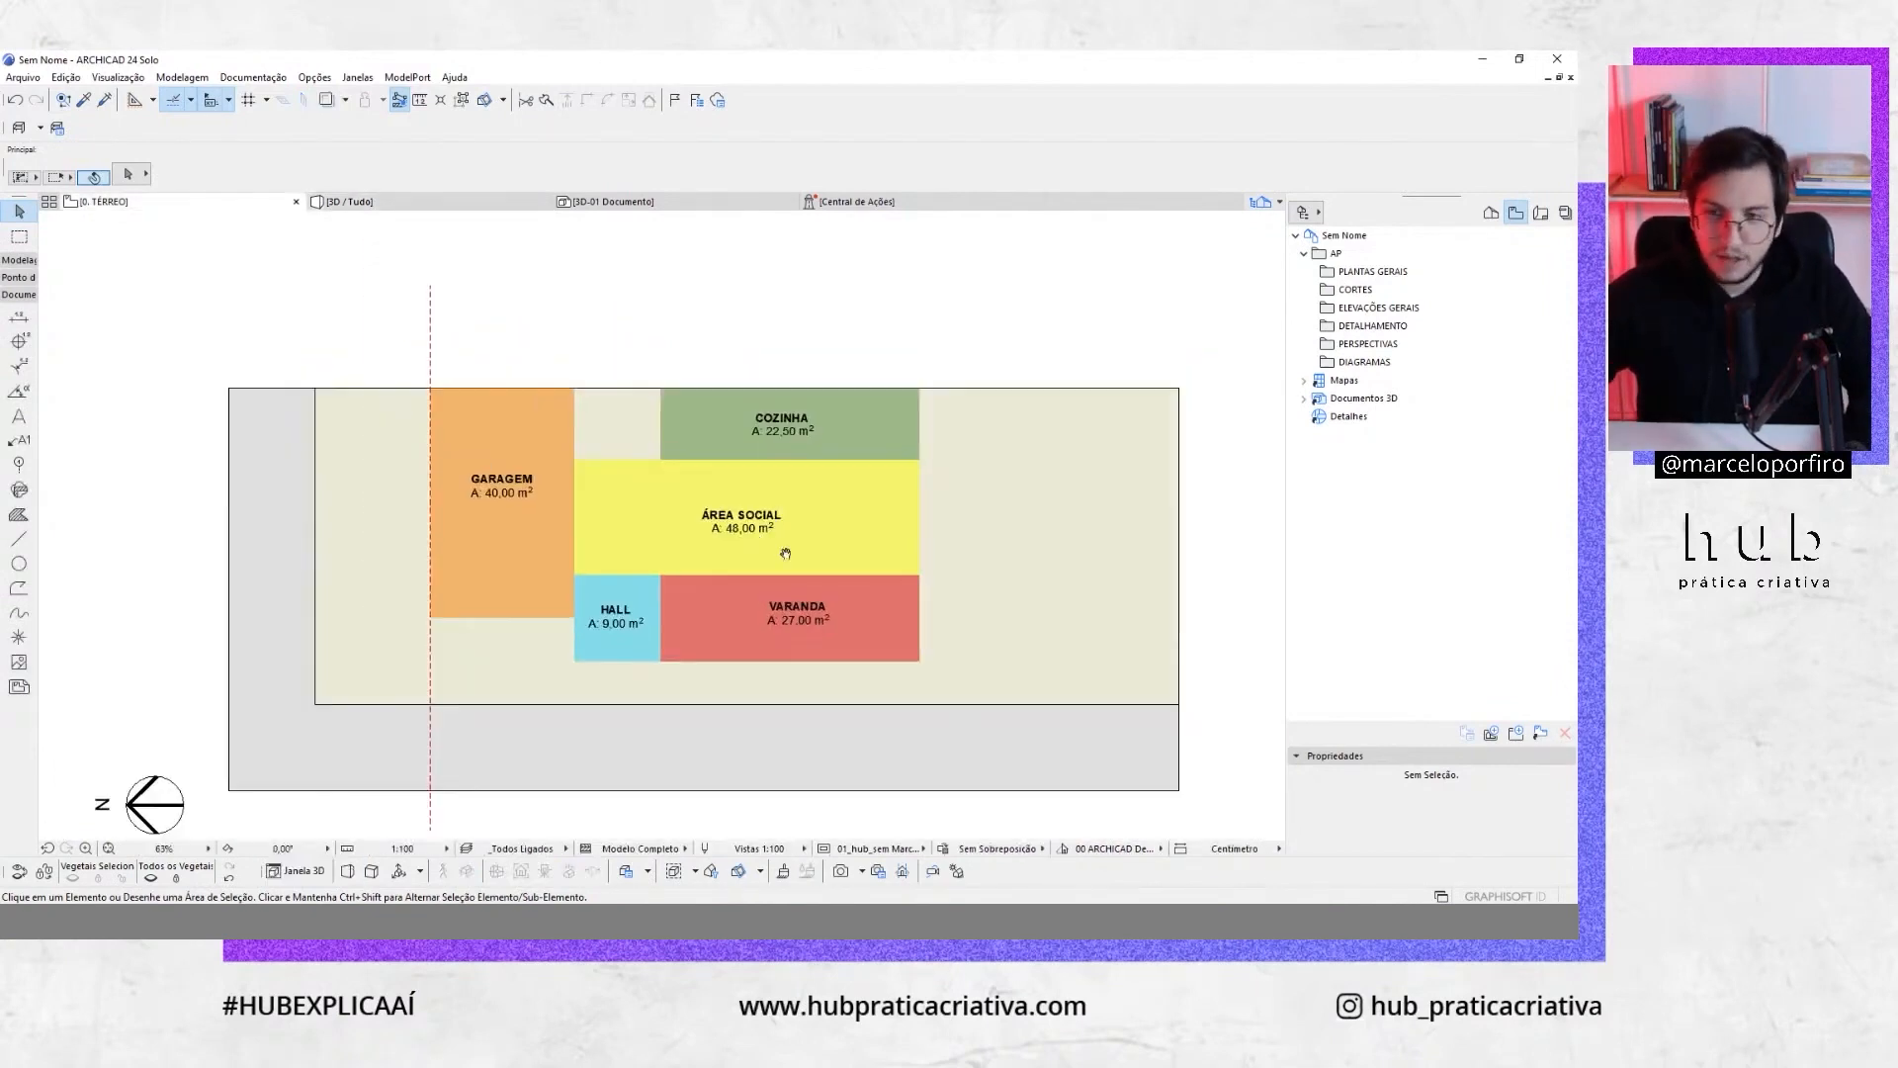
pyautogui.click(1491, 214)
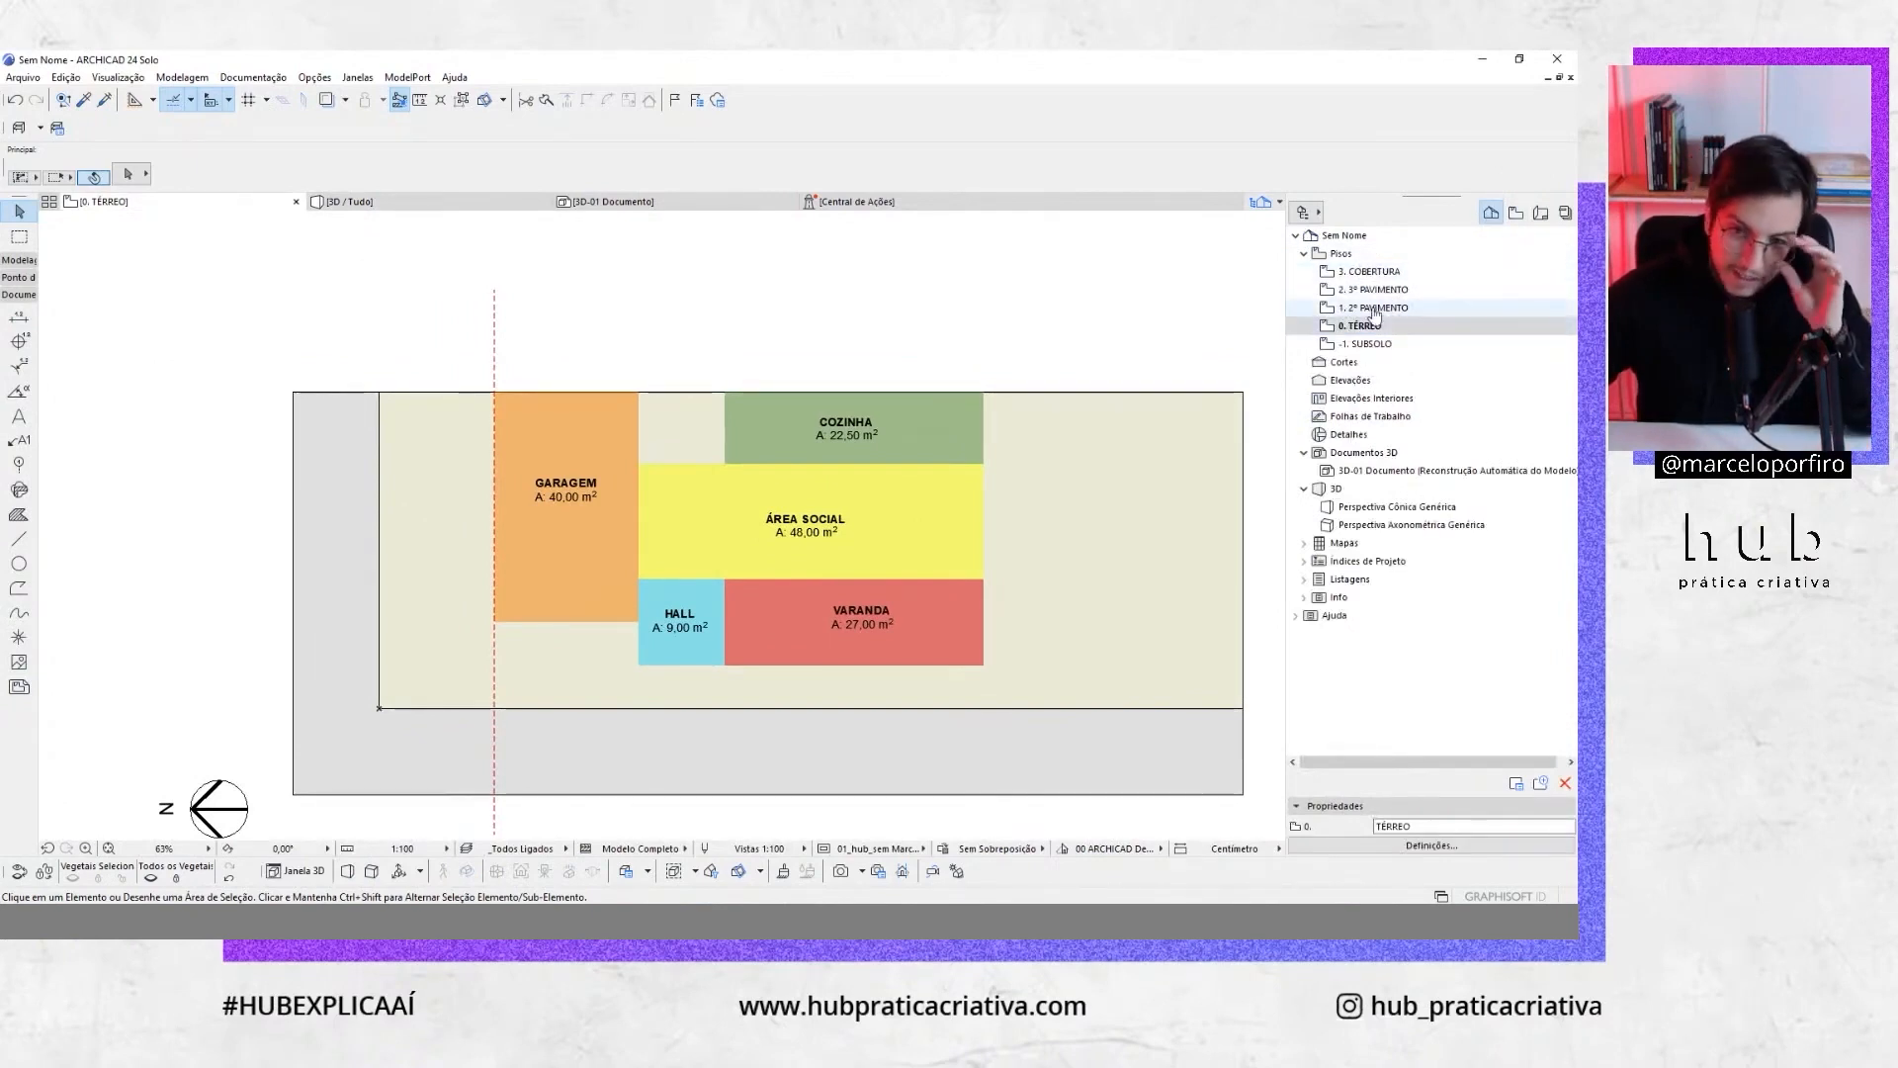
pyautogui.moveTo(799, 557); pyautogui.dragTo(780, 560, button='middle')
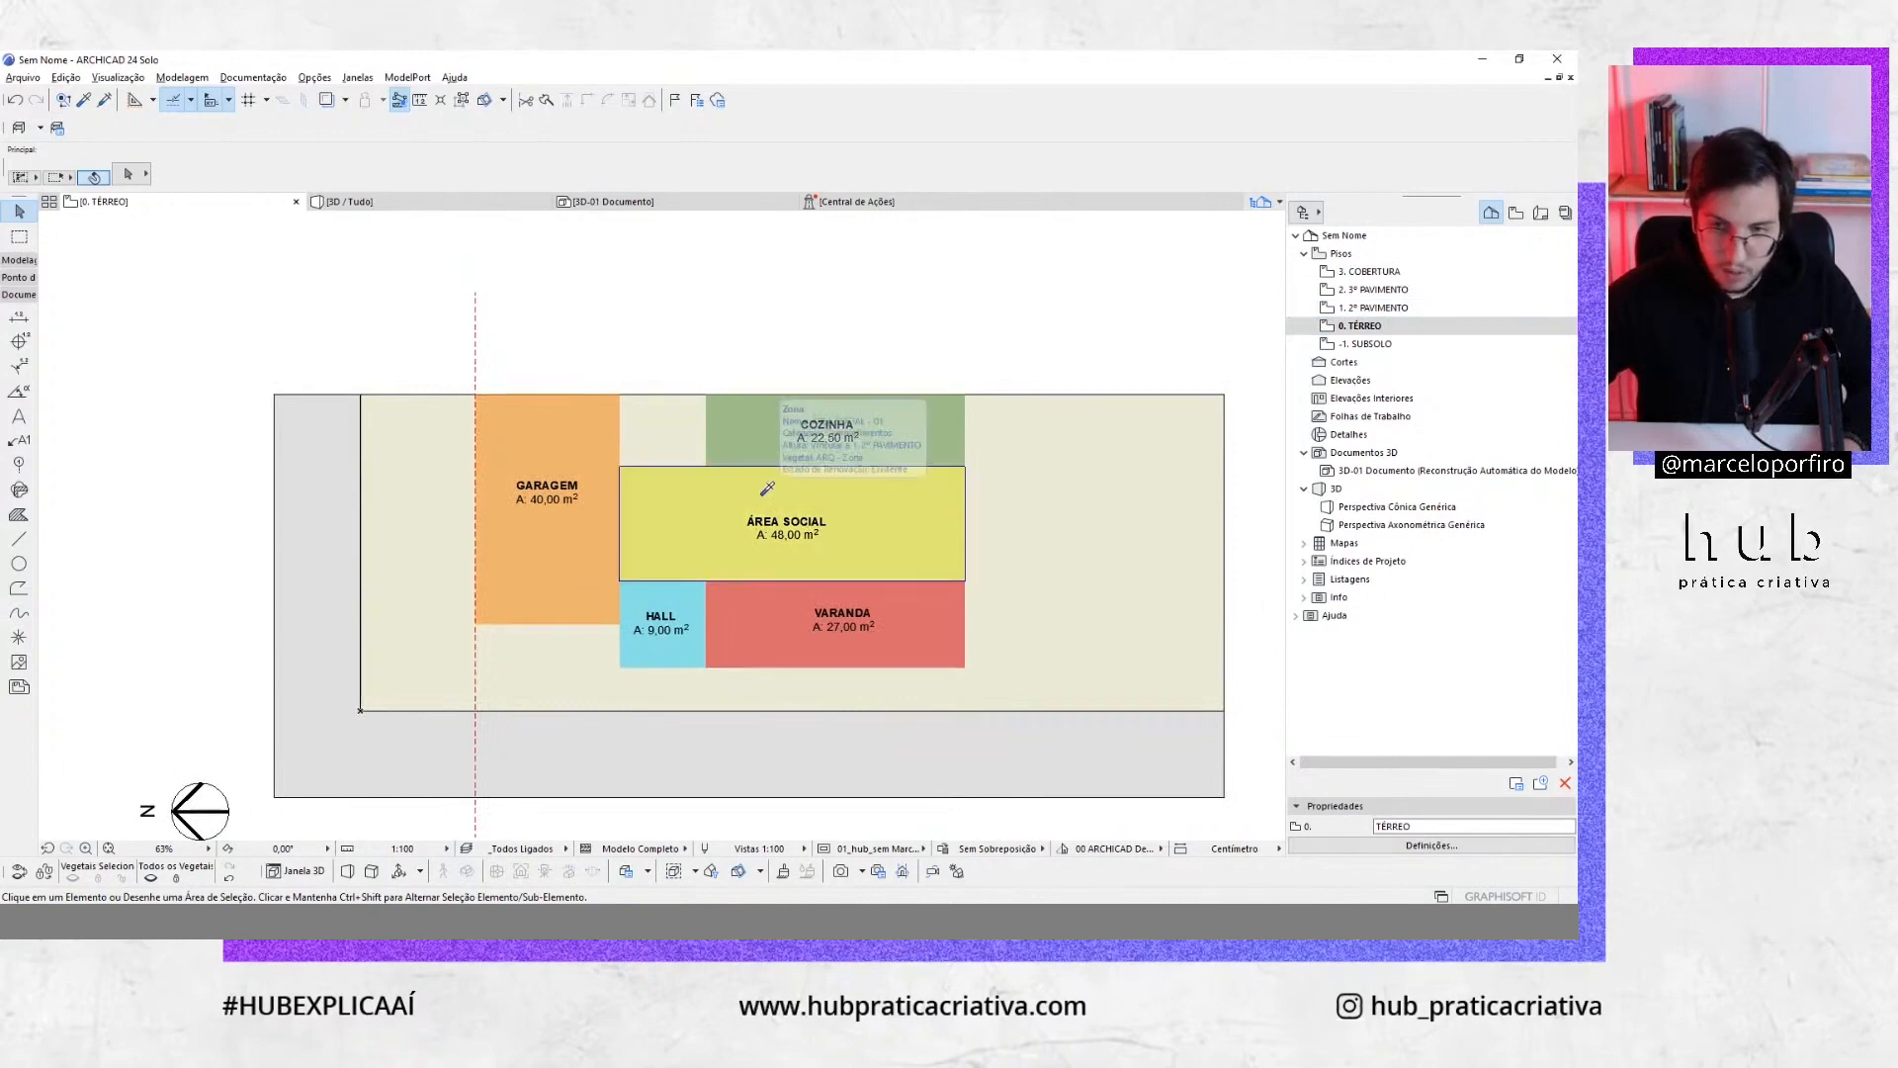
pyautogui.keyDown('alt'); pyautogui.click(801, 505); pyautogui.keyUp('alt')
pyautogui.click(1360, 314)
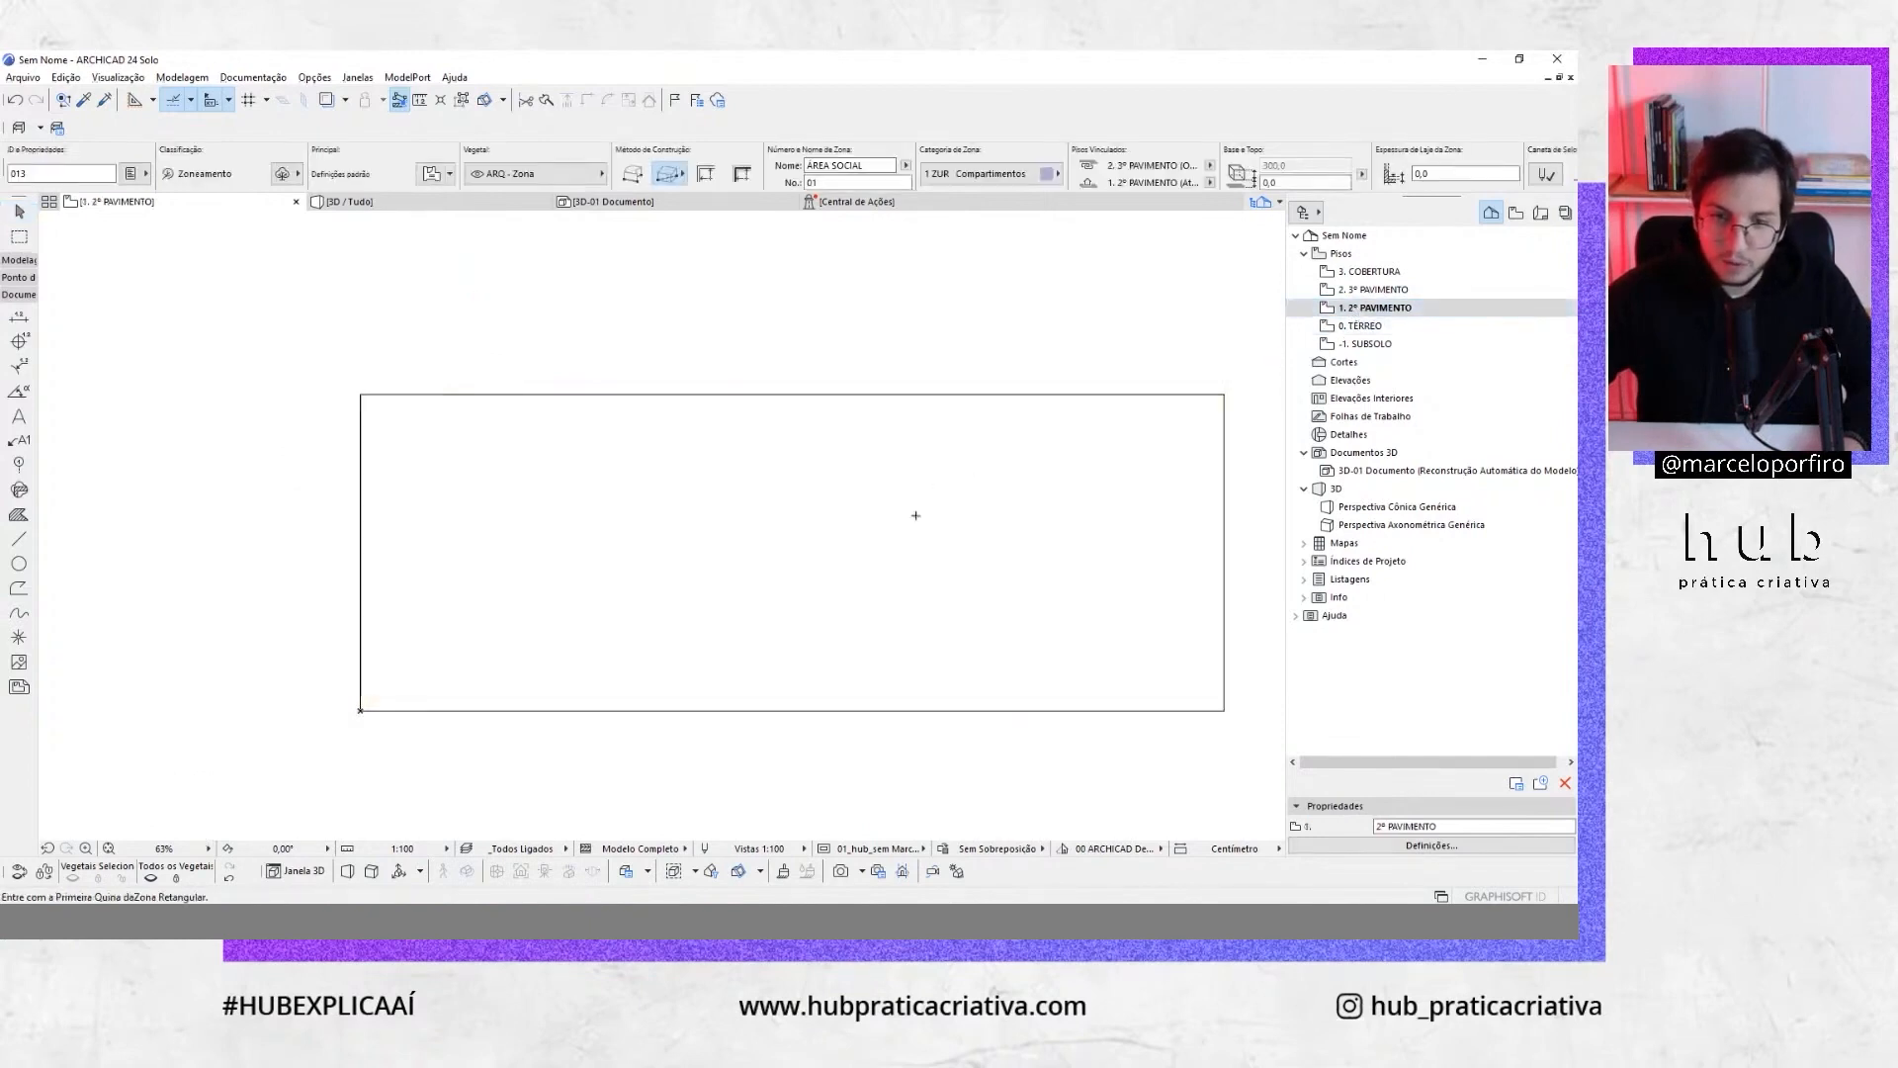
# Set the TÉRREO floor as the trace reference and display it beneath the 2º PAVIMENTO plan
pyautogui.moveTo(915, 518); pyautogui.dragTo(816, 581, button='middle')
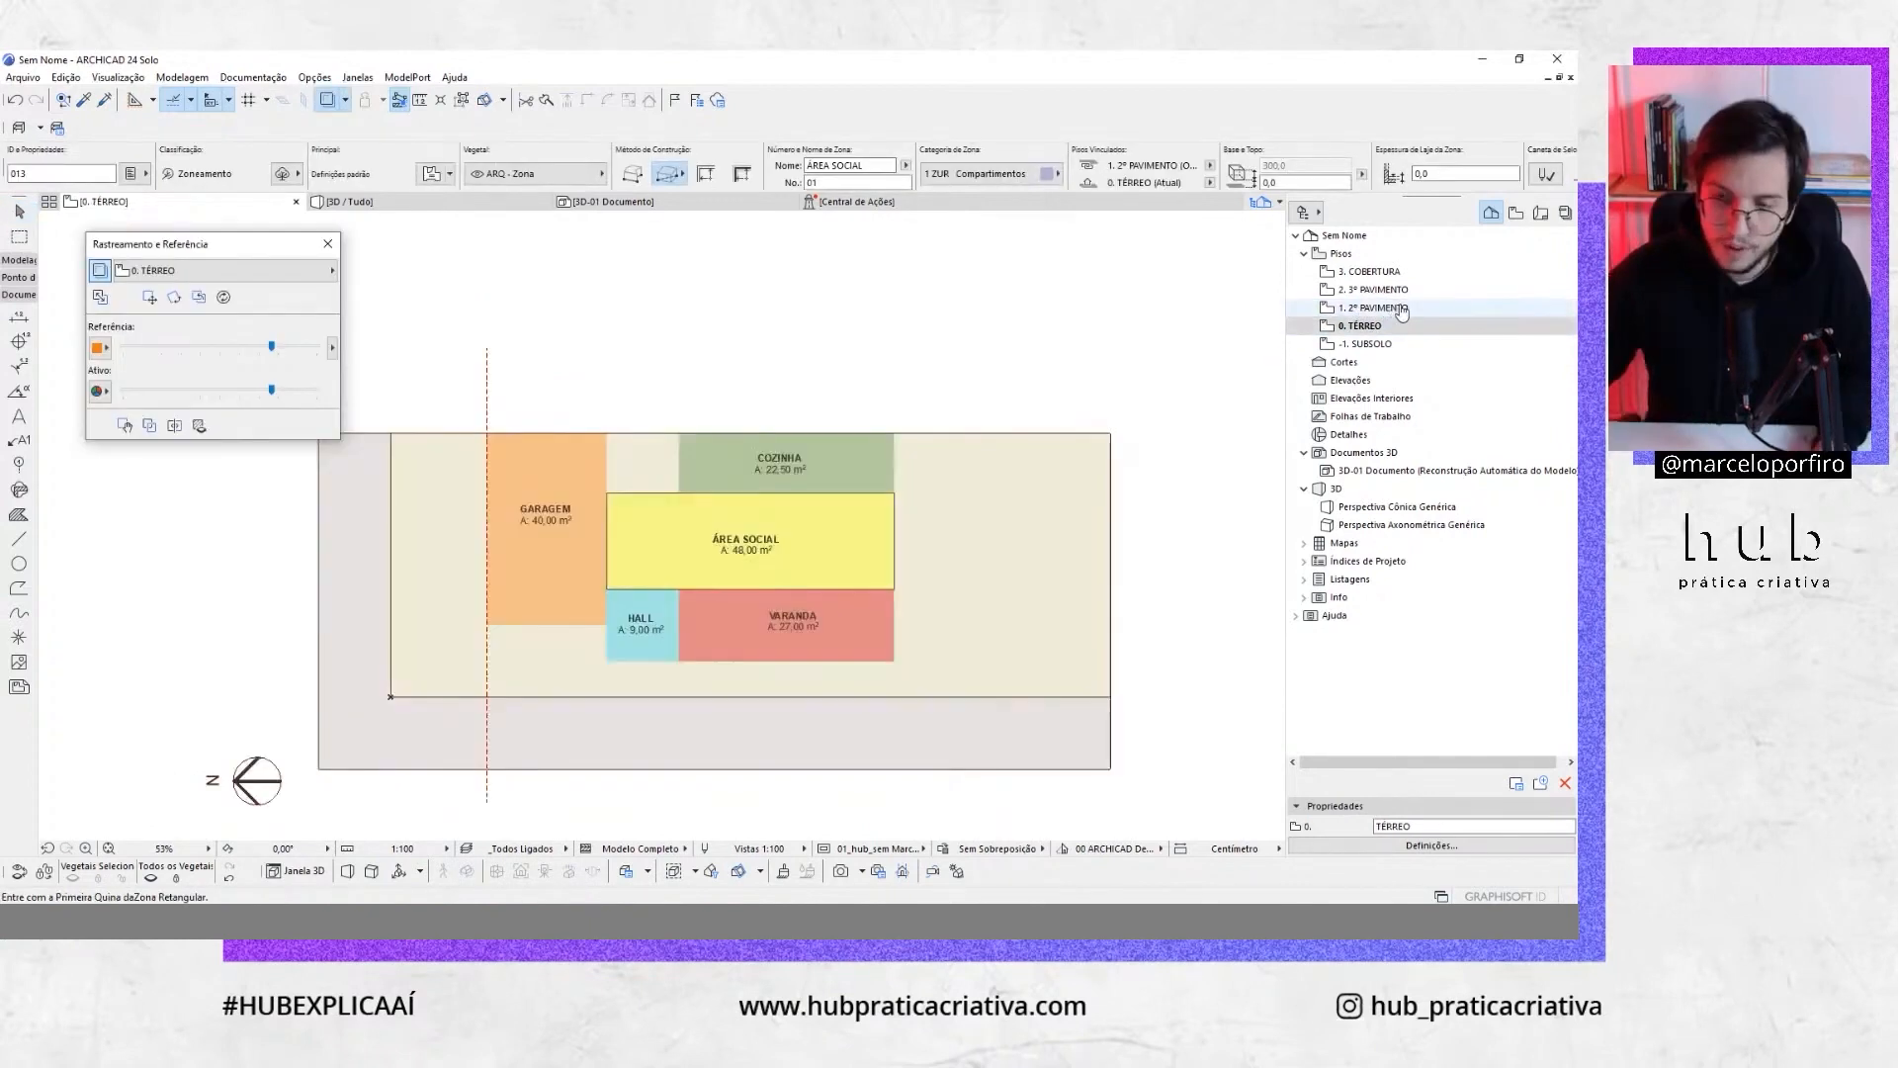
pyautogui.doubleClick(1370, 310)
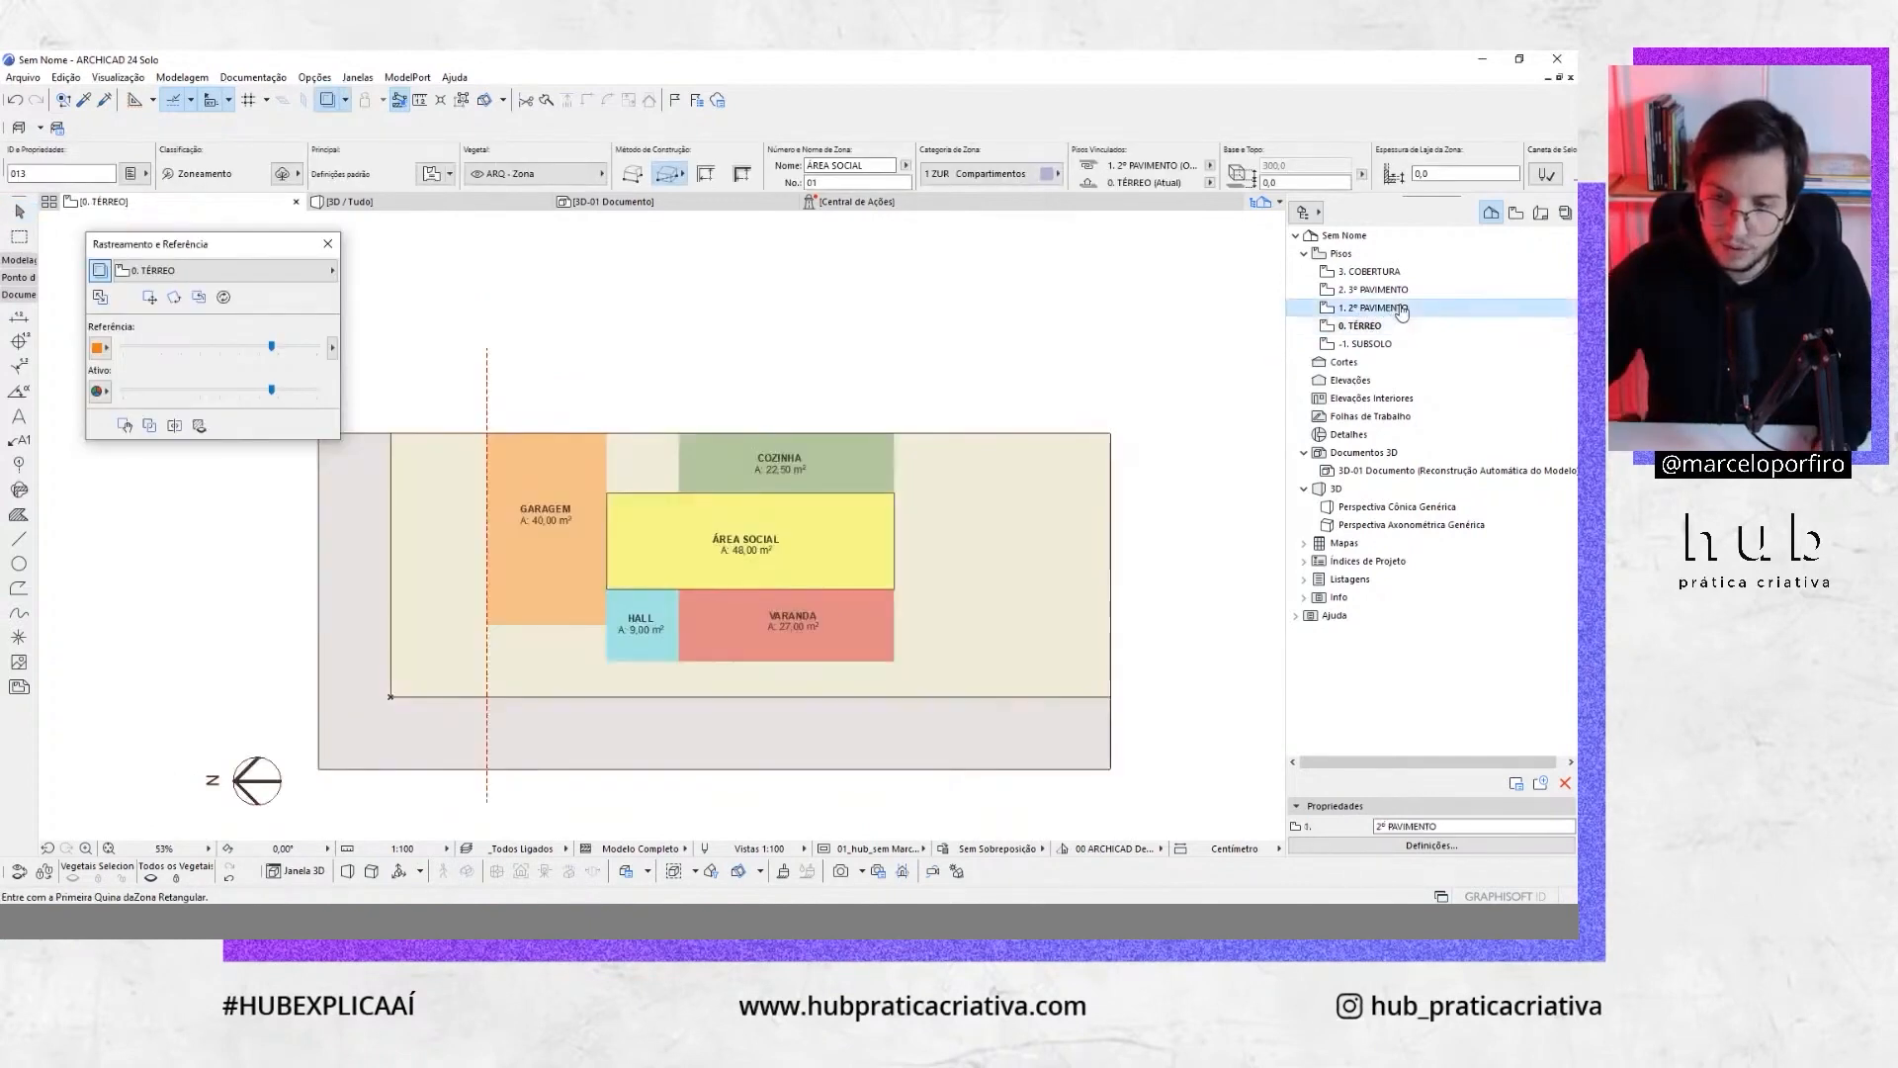
pyautogui.scroll(1, 627, 546)
pyautogui.scroll(1, 627, 546)
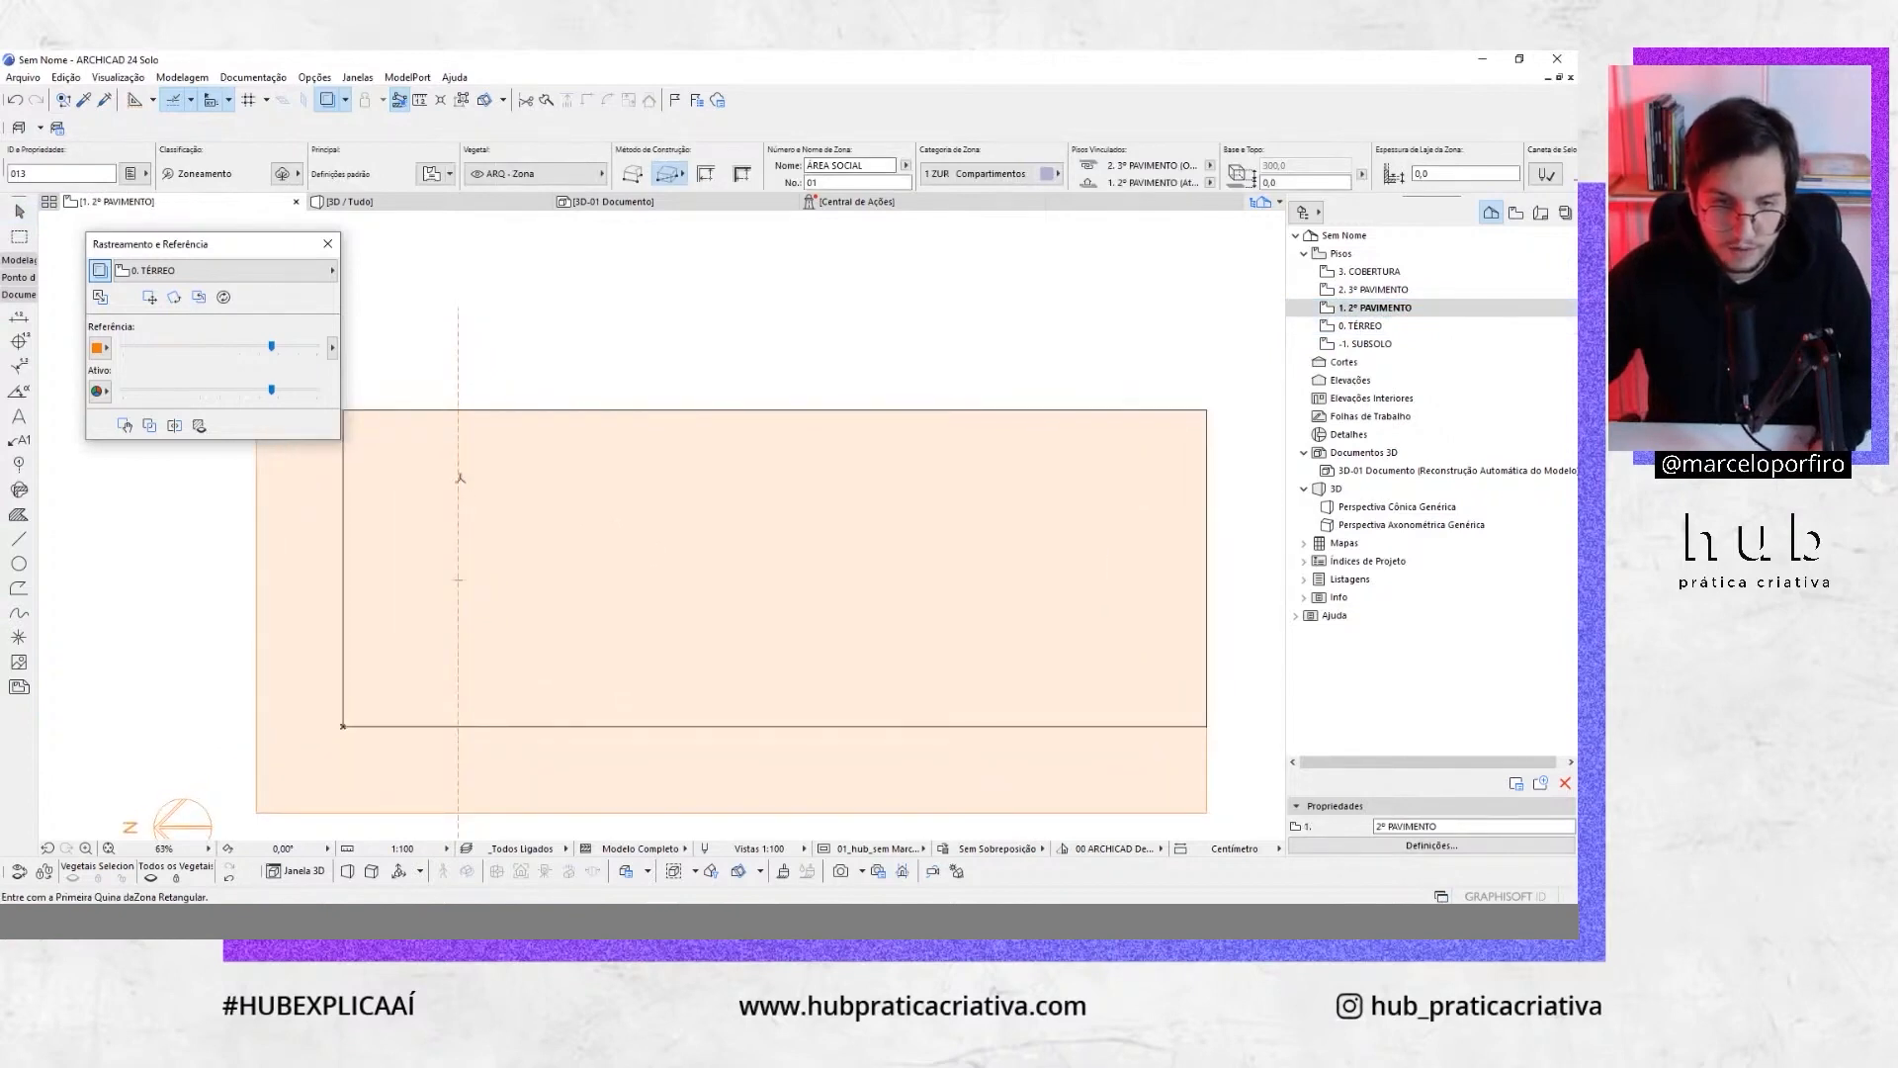
# Draw a 1200 by 500 cm rectangular zone starting on the dashed setback line and place its stamp
pyautogui.click(458, 478)
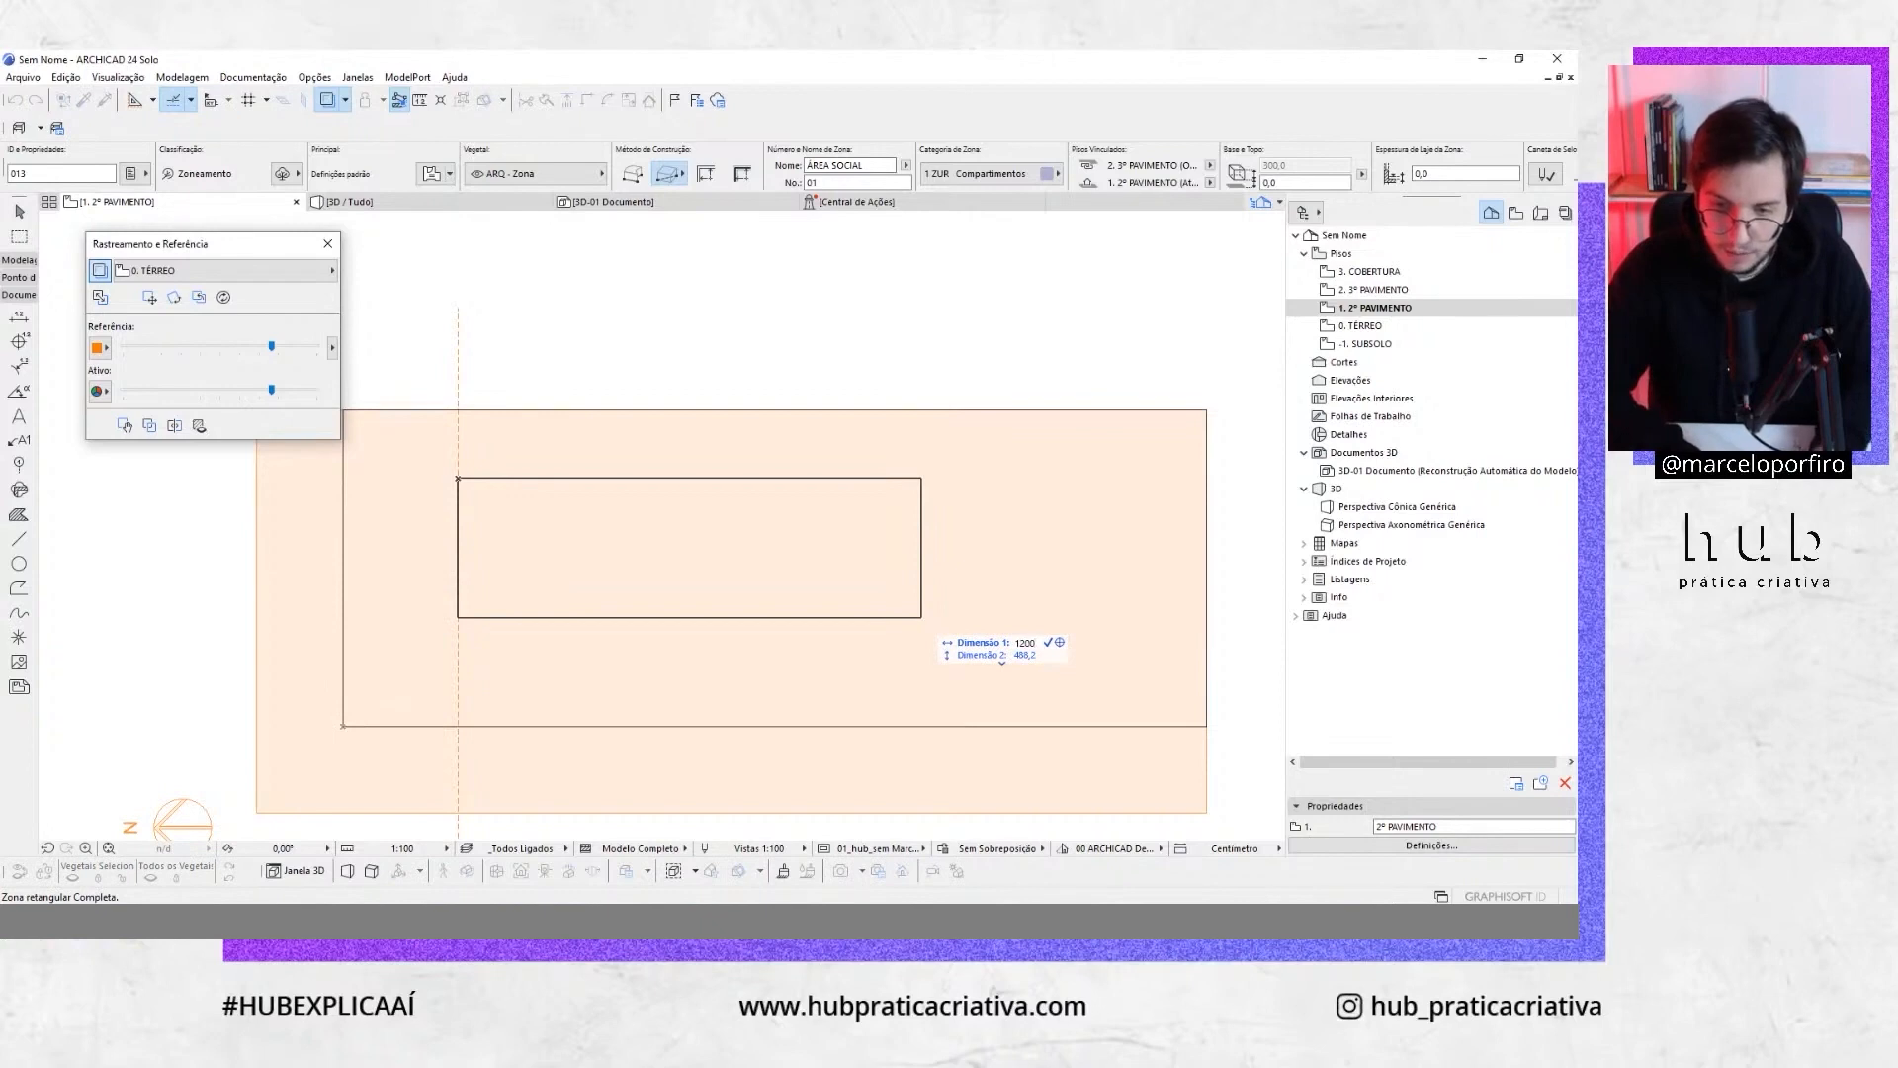
pyautogui.press('Tab')
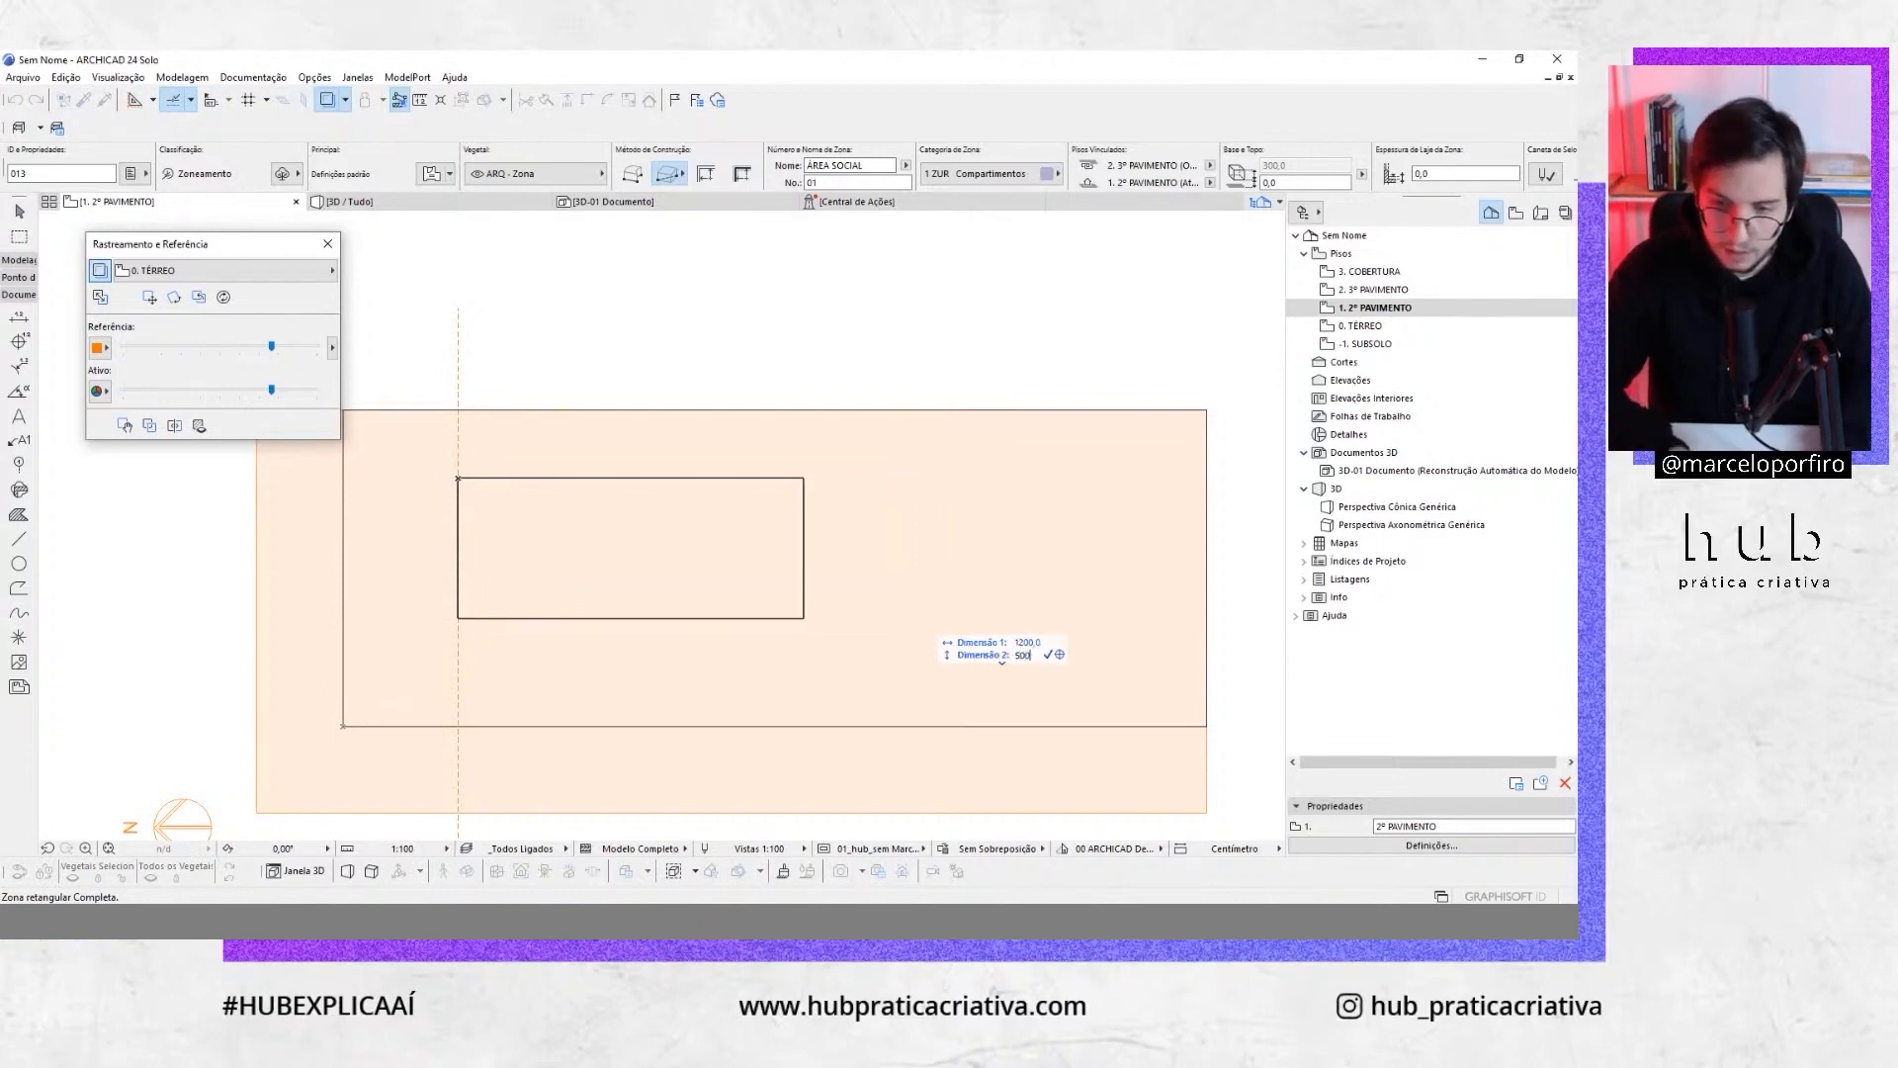
pyautogui.press('Return')
pyautogui.click(707, 454)
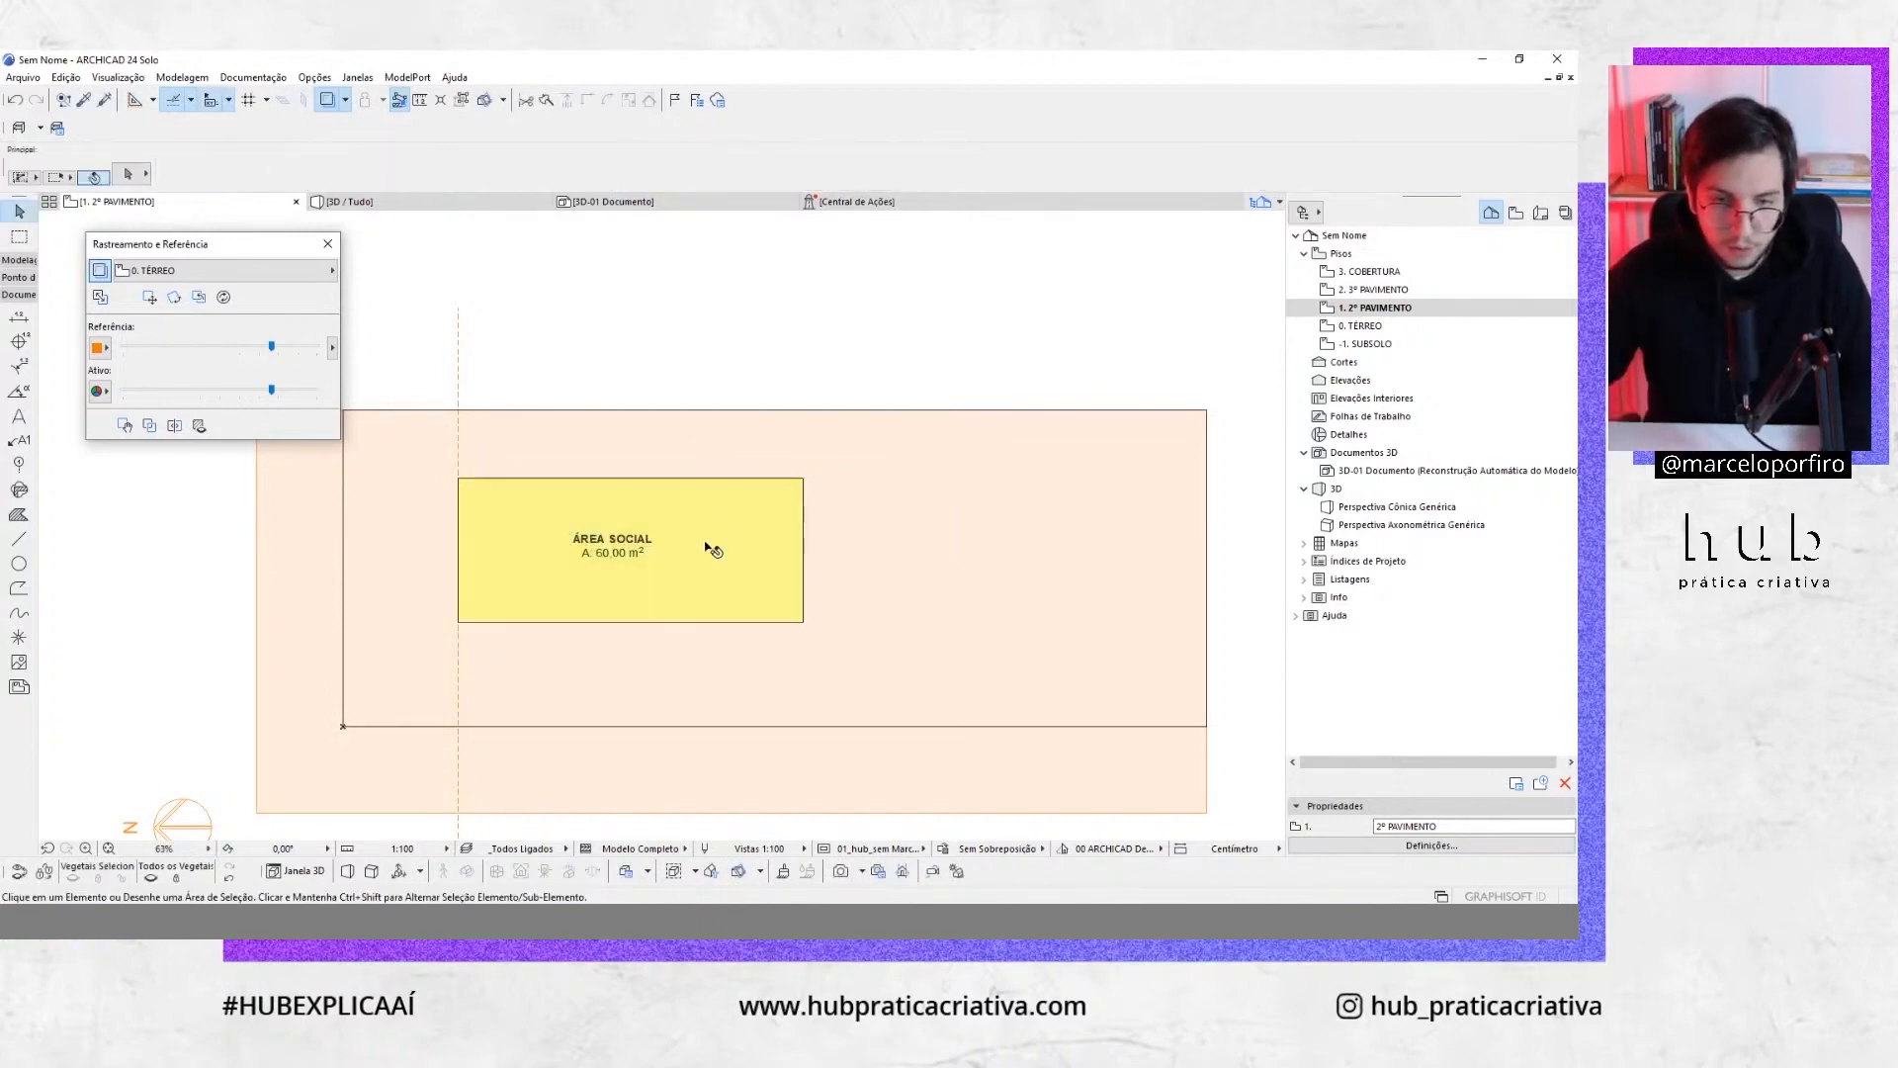
# Rename the new upper-floor zone as ÁREA INTIMA
pyautogui.click(712, 543)
pyautogui.doubleClick(848, 165)
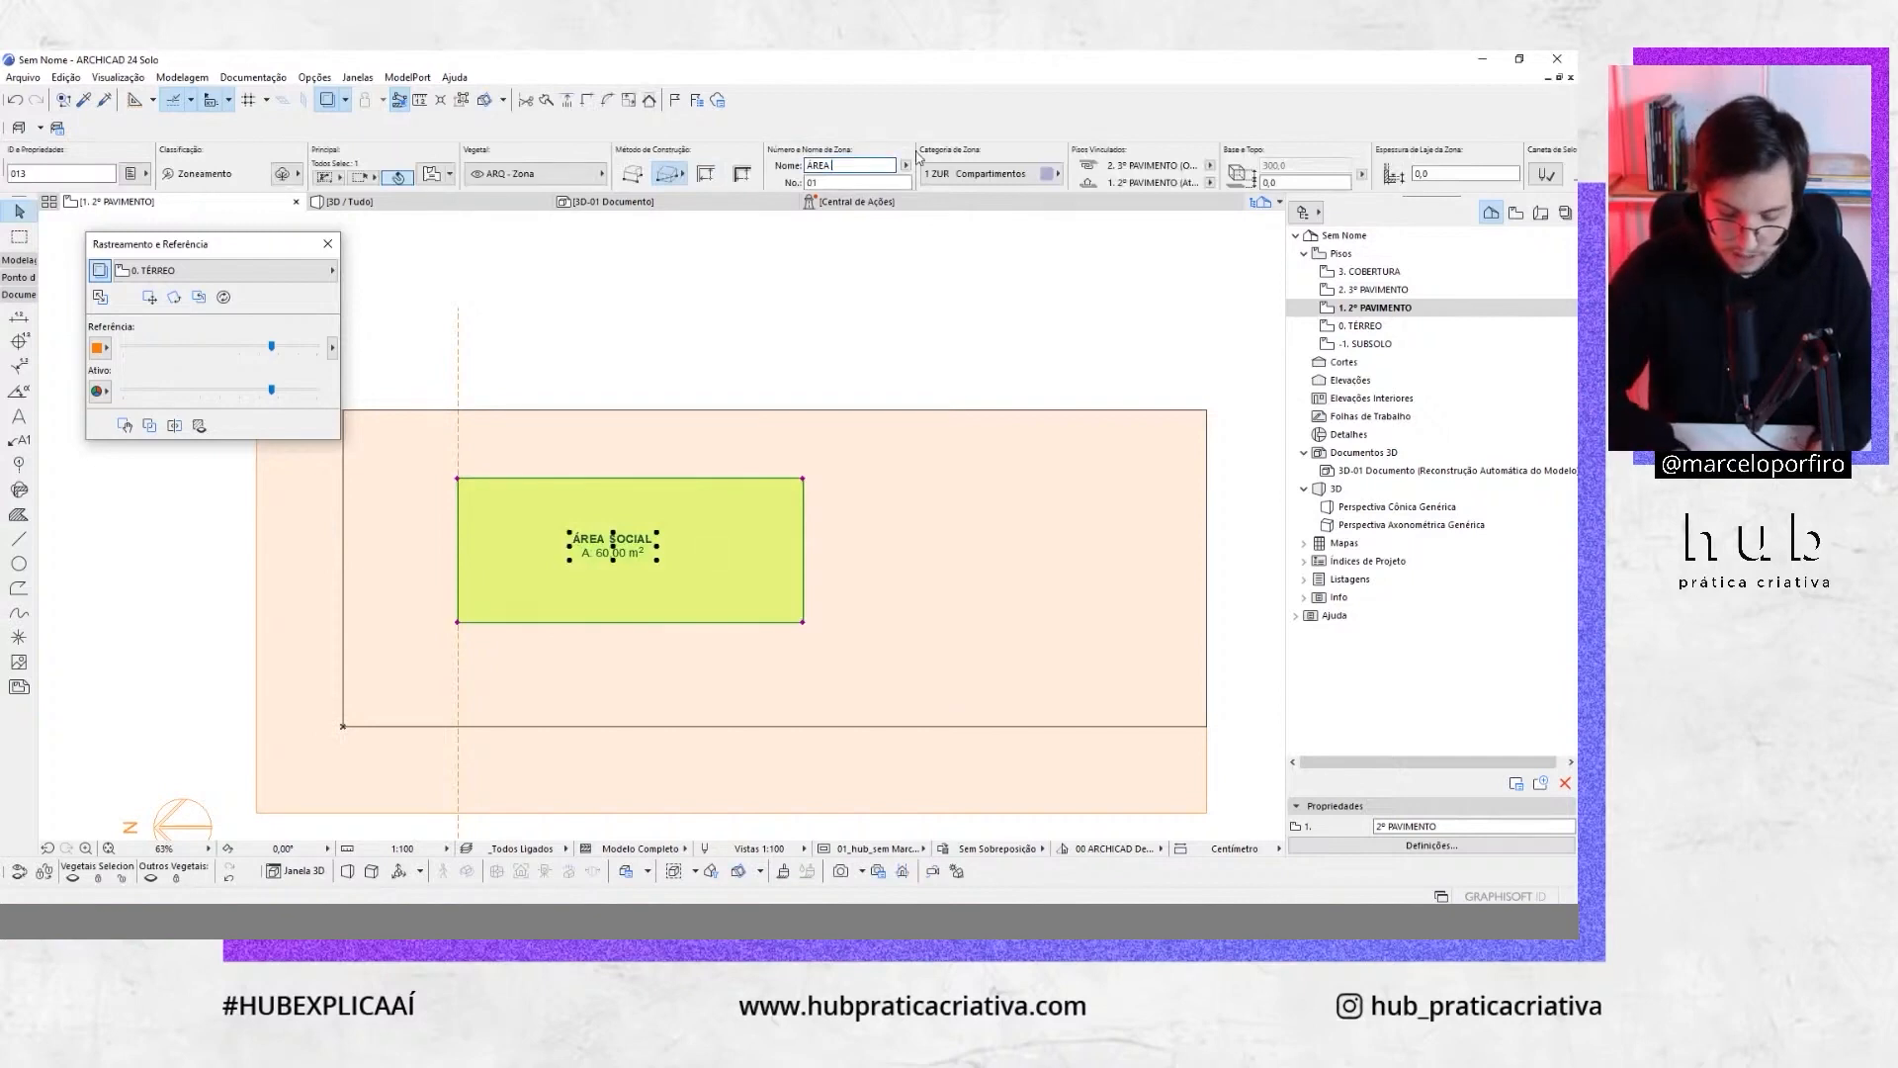
pyautogui.press('capslock')
pyautogui.write('intima')
pyautogui.press('Return')
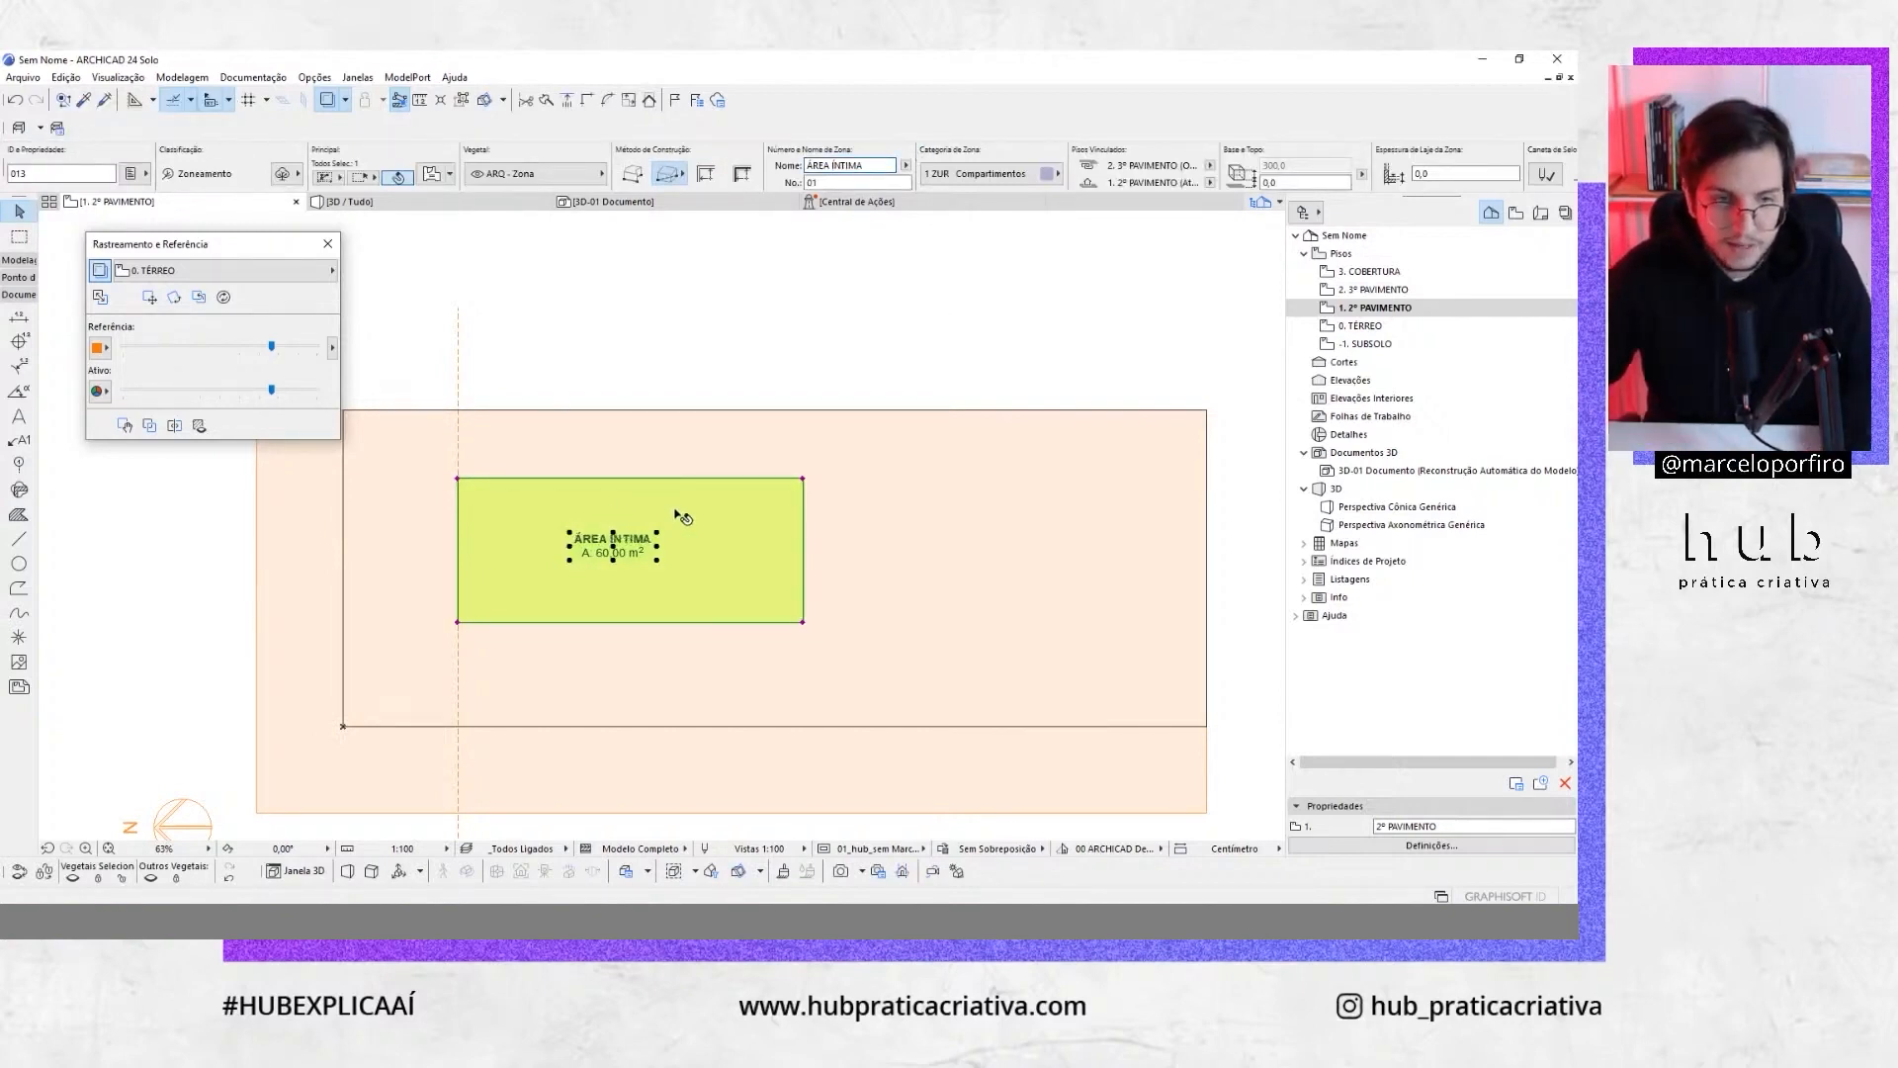
pyautogui.press('Escape')
# Show the model in 3D and select the ÁREA INTIMA volume above the garage
pyautogui.moveTo(653, 567); pyautogui.dragTo(784, 707, button='middle')
pyautogui.press('F3')
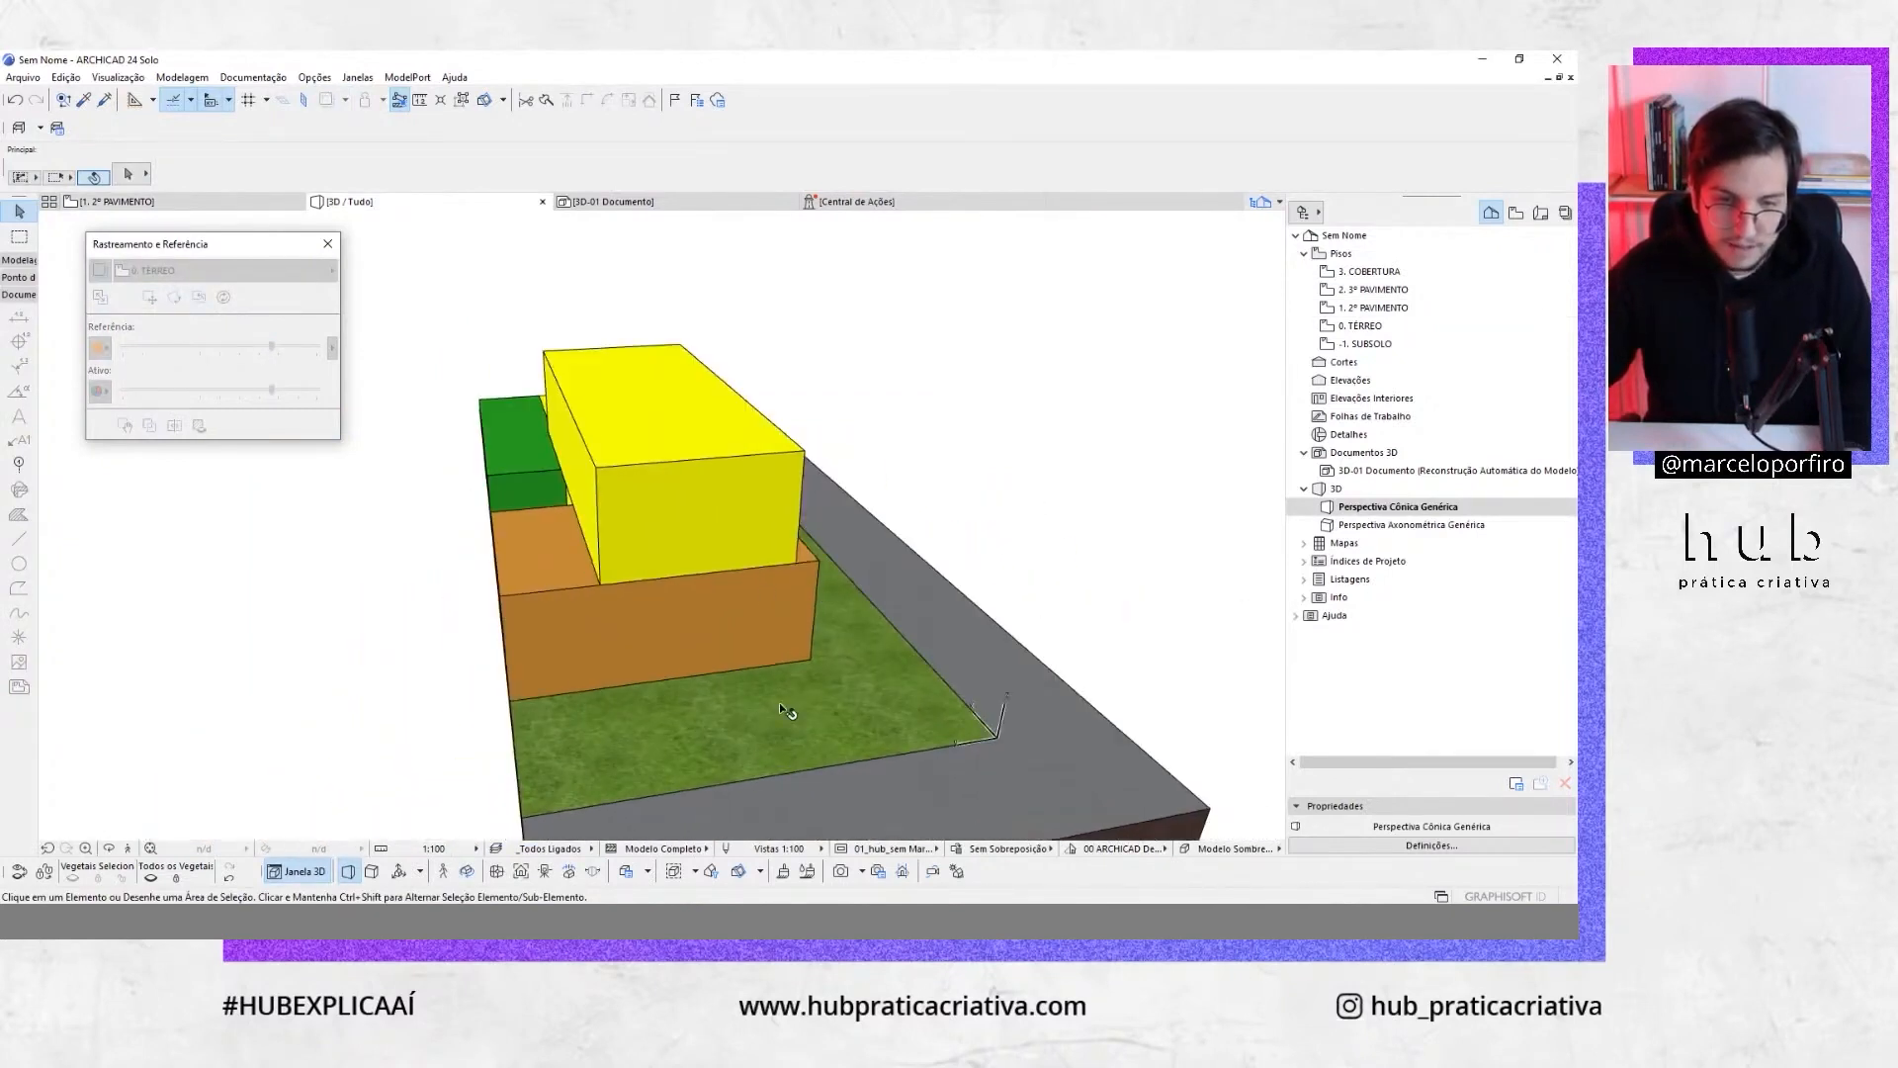
pyautogui.scroll(3, 590, 546)
pyautogui.moveTo(591, 546); pyautogui.dragTo(669, 428, button='middle')
pyautogui.click(661, 457)
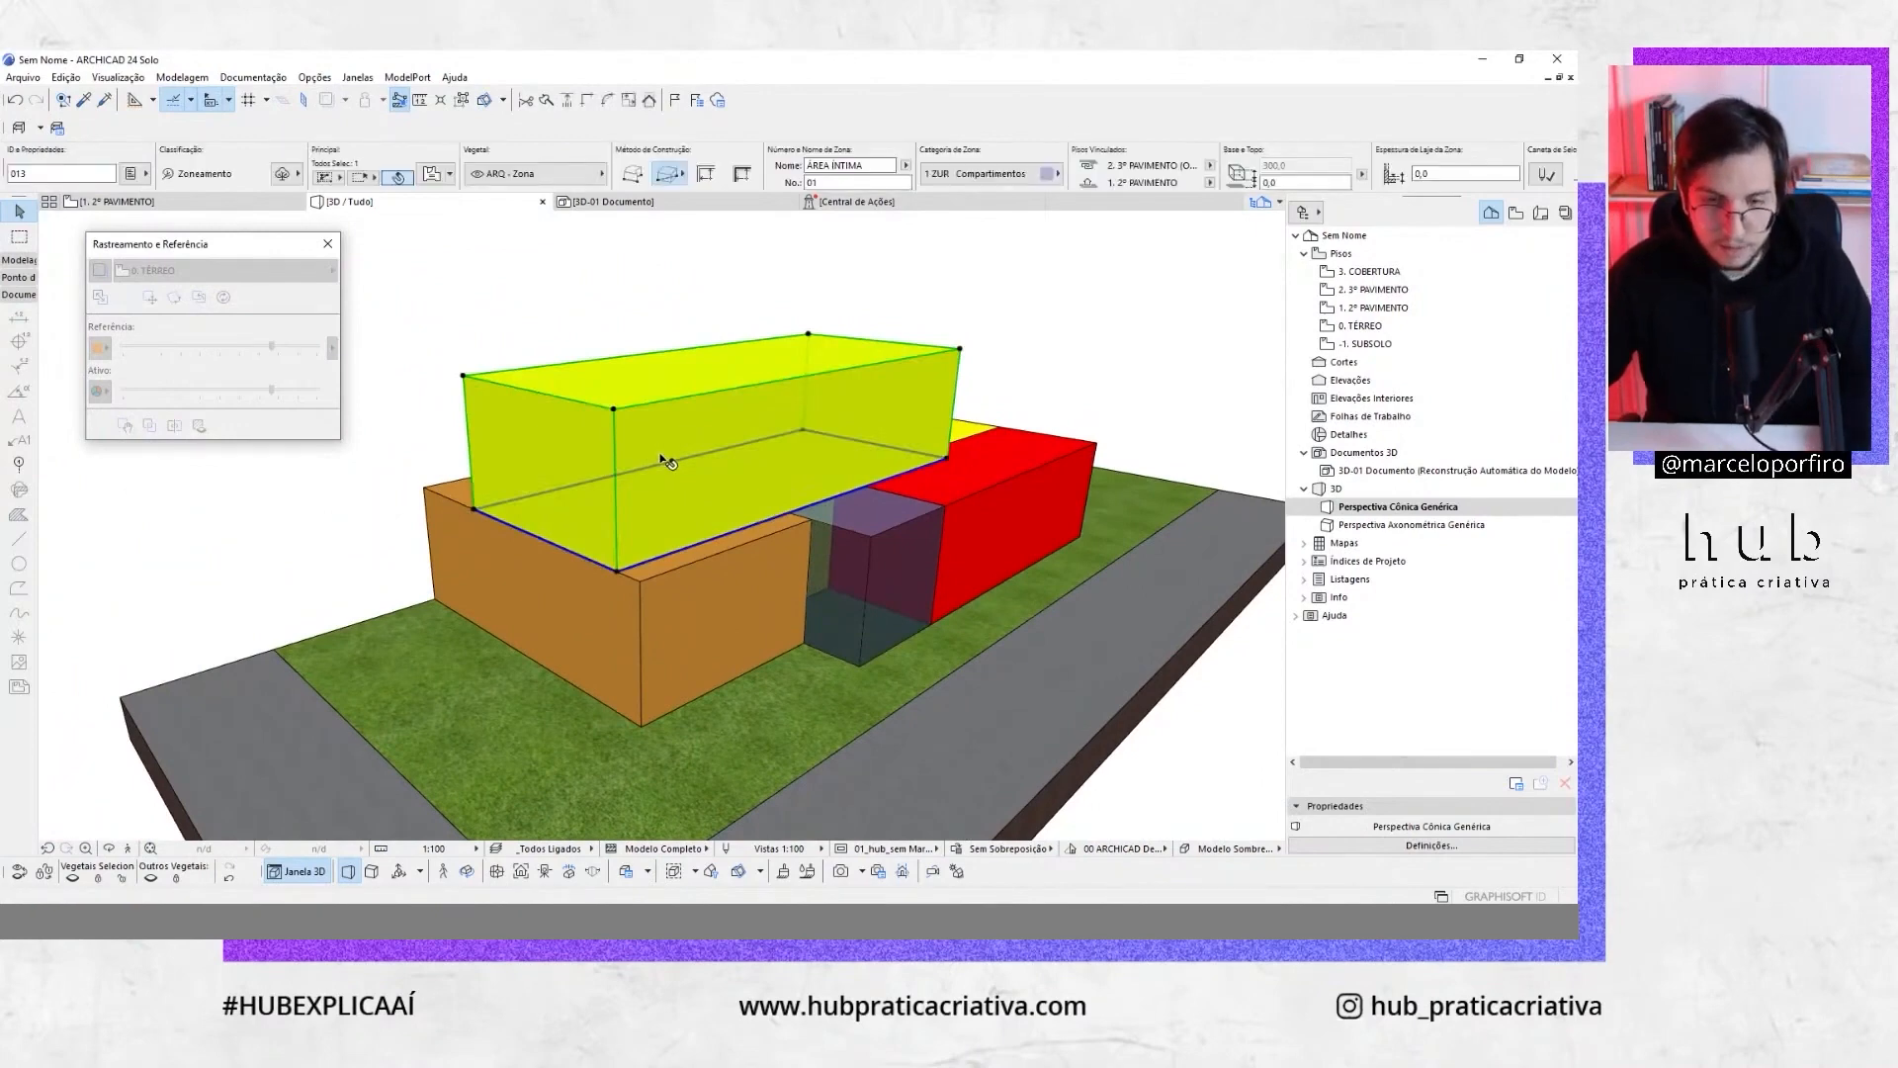